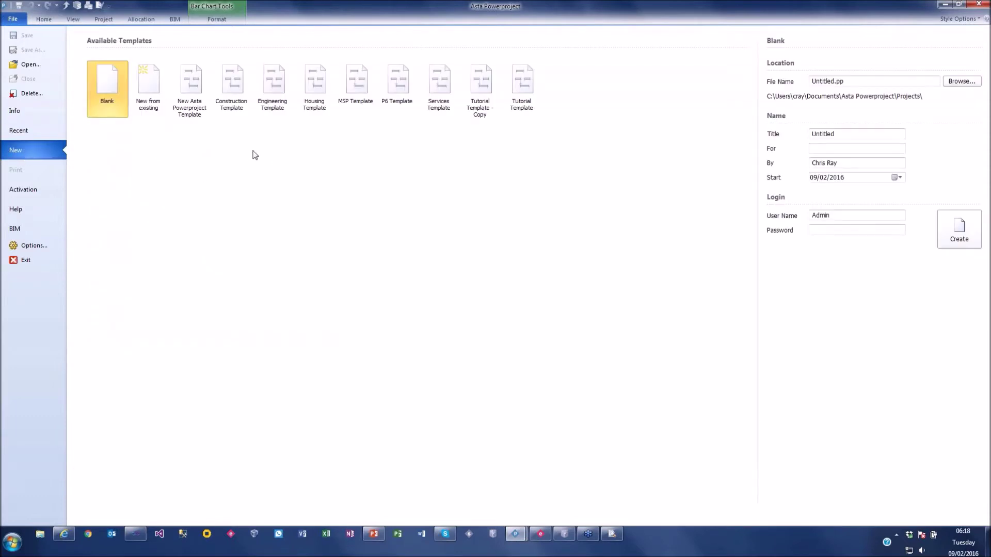
Base a new project on the Construction Template and choose Asta Powerproject Demo on the server as its save location.
{"action": "left_click", "coordinate": [228, 92]}
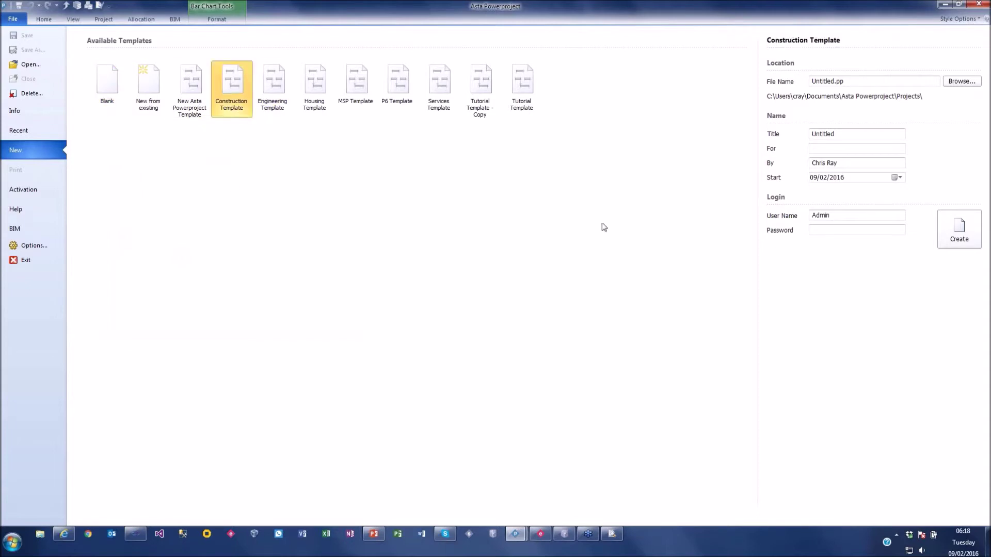
{"action": "left_click", "coordinate": [957, 82]}
{"action": "left_click_drag", "start_coordinate": [508, 179], "coordinate": [522, 159]}
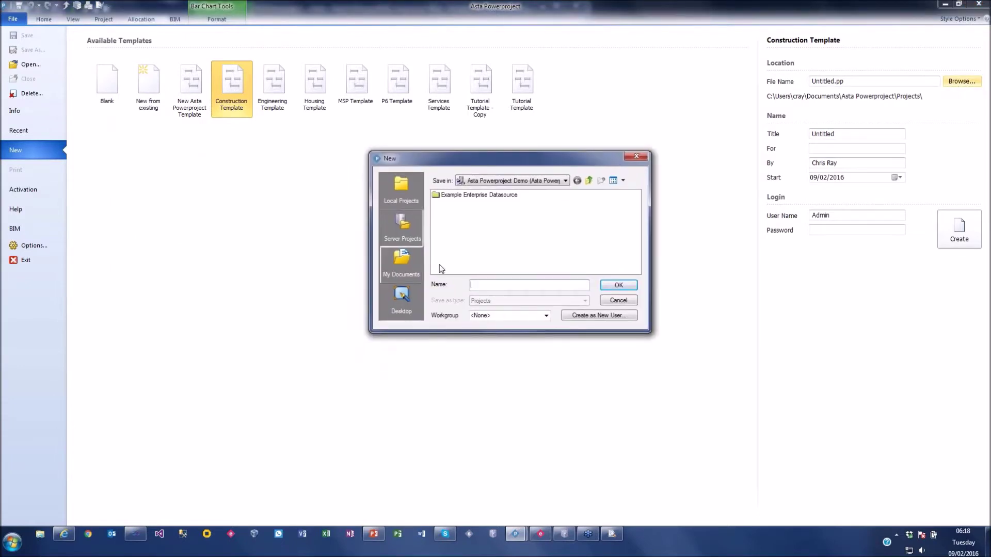
{"action": "left_click", "coordinate": [408, 269]}
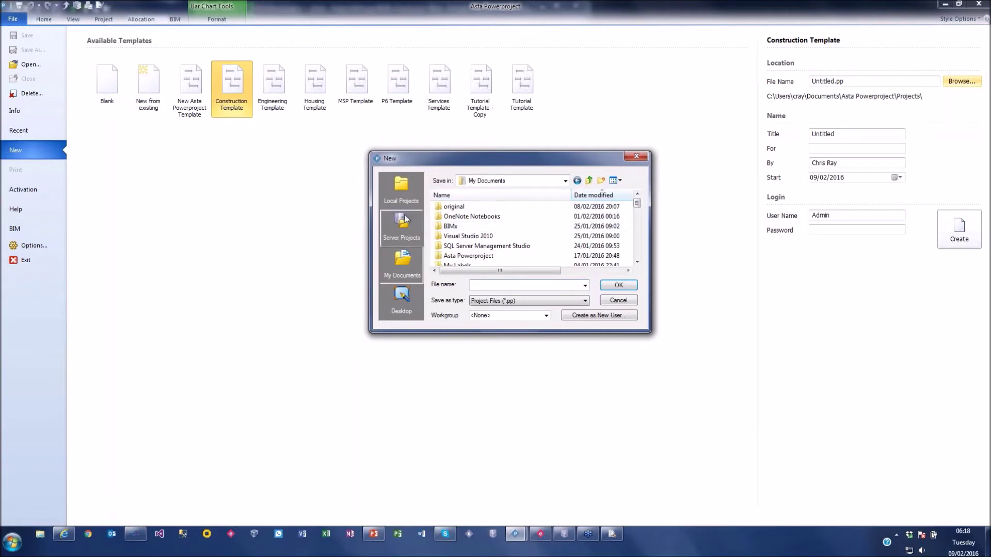
{"action": "left_click", "coordinate": [391, 231]}
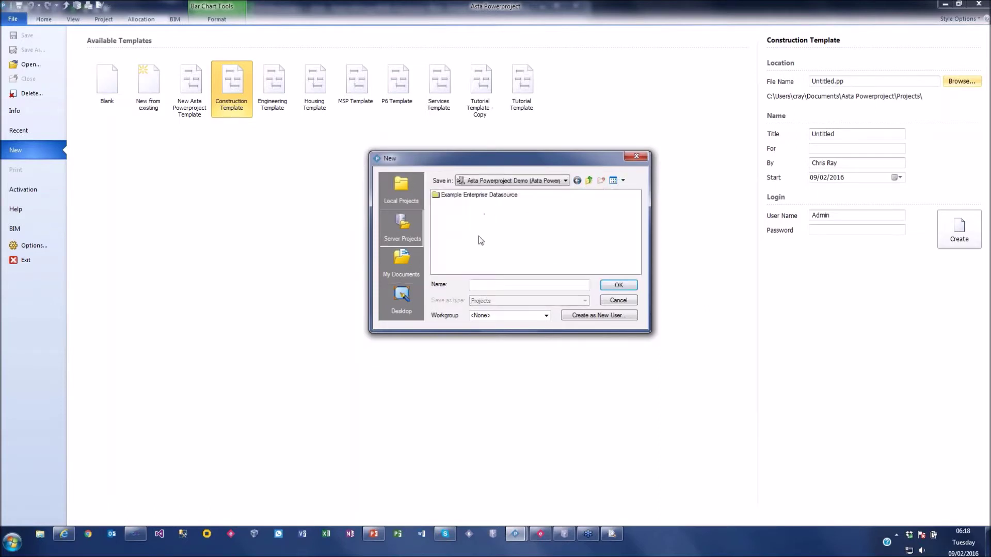
{"action": "left_click_drag", "start_coordinate": [516, 159], "coordinate": [479, 138]}
{"action": "left_click", "coordinate": [483, 160]}
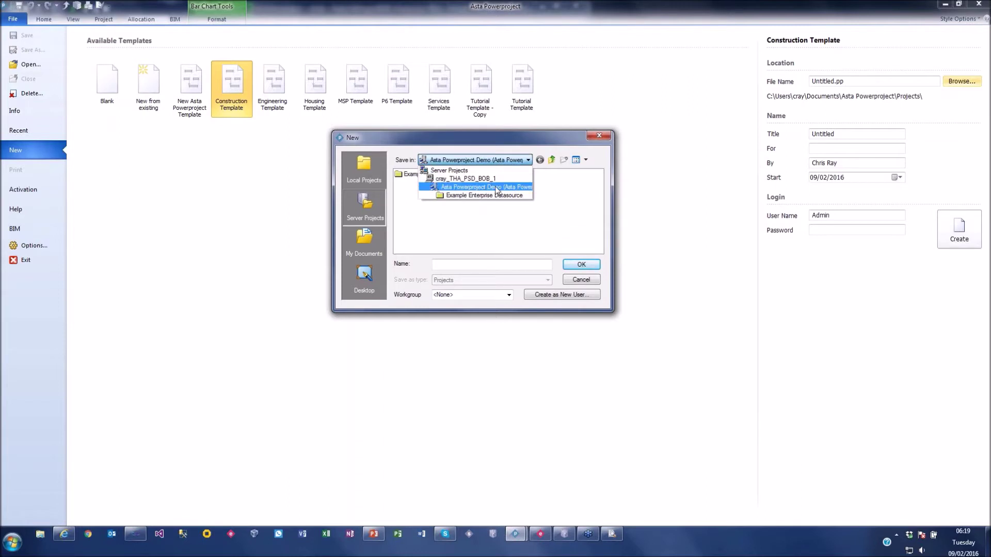
{"action": "left_click", "coordinate": [496, 187]}
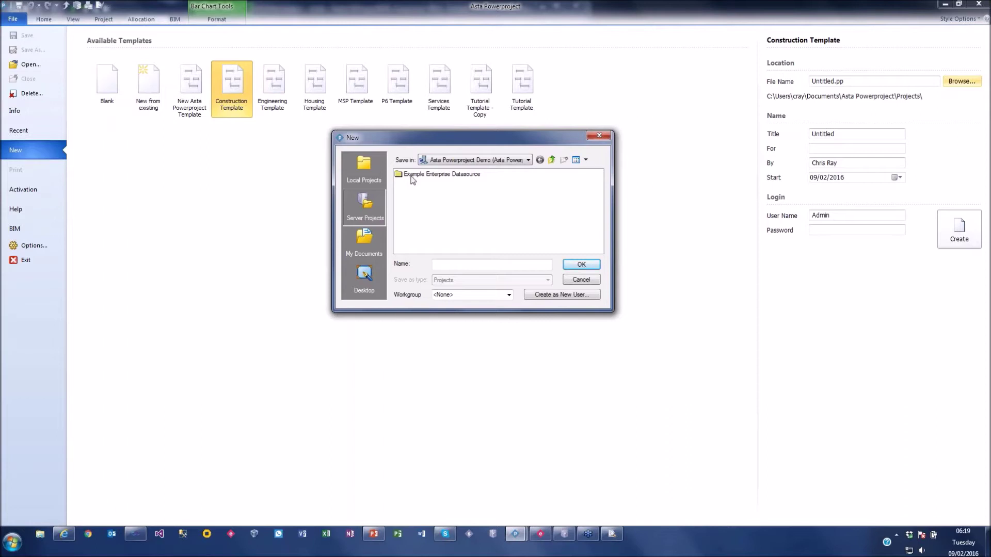
Name the file New Server Project and create the project.
{"action": "left_click", "coordinate": [444, 263]}
{"action": "left_click", "coordinate": [590, 267]}
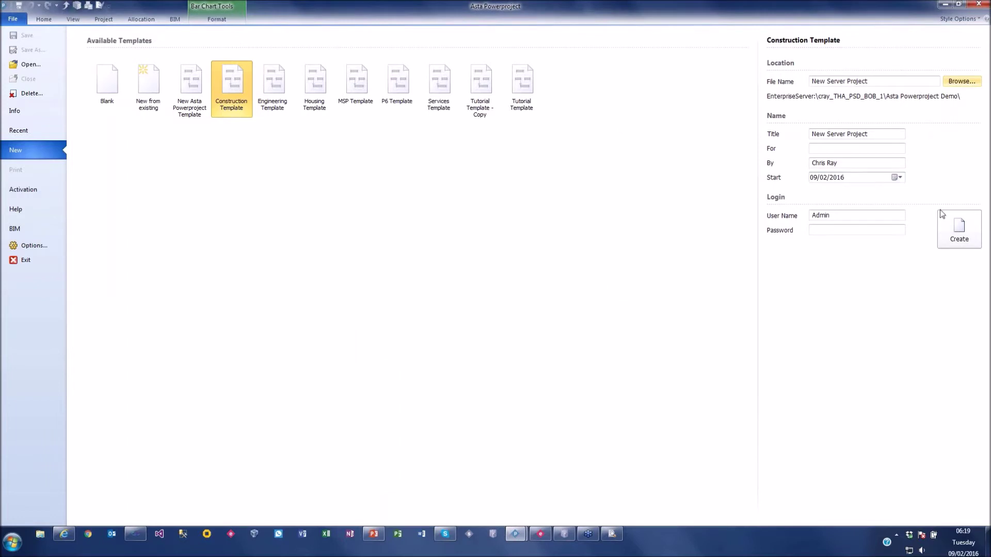
{"action": "left_click", "coordinate": [960, 230]}
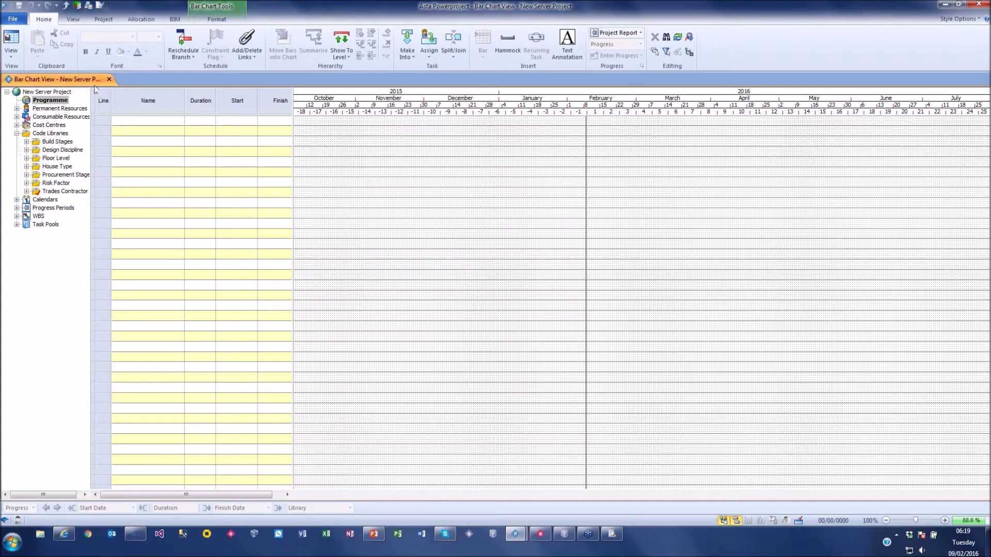
Widen the project tree and enter four tasks in the bar chart named Task 1, Task 2, Task 3 and Task 4.
{"action": "left_click_drag", "start_coordinate": [92, 92], "coordinate": [169, 109]}
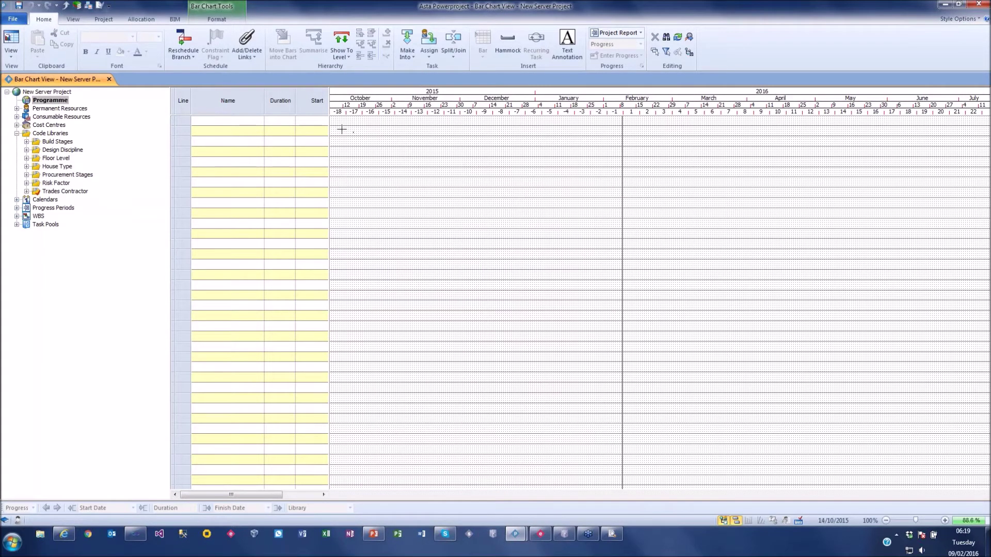
{"action": "left_click", "coordinate": [253, 122]}
{"action": "type", "text": "Task 1"}
{"action": "key", "text": "Return"}
{"action": "type", "text": "Task 2"}
{"action": "key", "text": "Return"}
{"action": "type", "text": "Ta"}
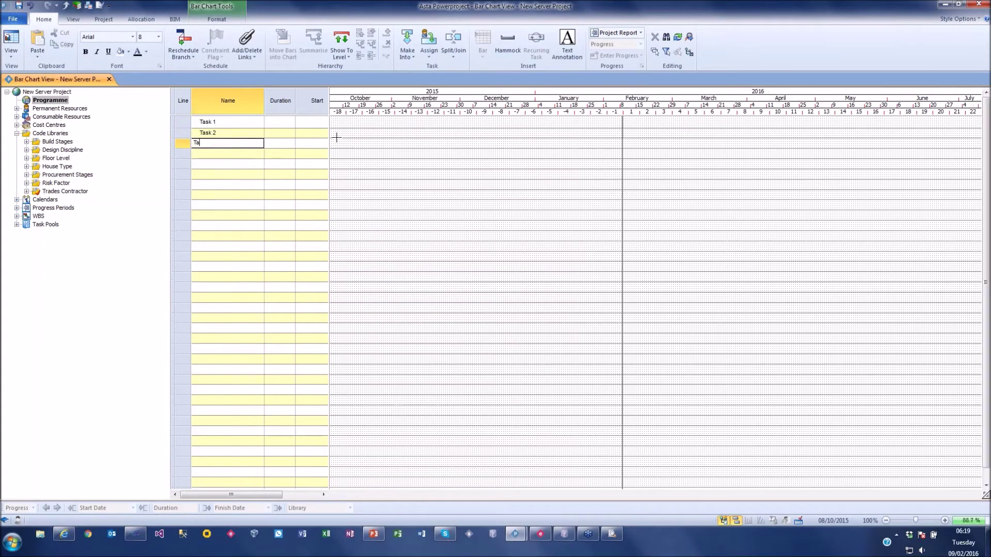
{"action": "type", "text": "sk 3"}
{"action": "key", "text": "Return"}
{"action": "type", "text": "Task 4"}
Set the durations of Tasks 1 to 4 to 5, 4, 5 and 3 days.
{"action": "left_click", "coordinate": [283, 123]}
{"action": "type", "text": "5"}
{"action": "key", "text": "Return"}
{"action": "type", "text": "4"}
{"action": "key", "text": "Return"}
{"action": "type", "text": "5"}
{"action": "key", "text": "Return"}
{"action": "type", "text": "3"}
{"action": "key", "text": "Return"}
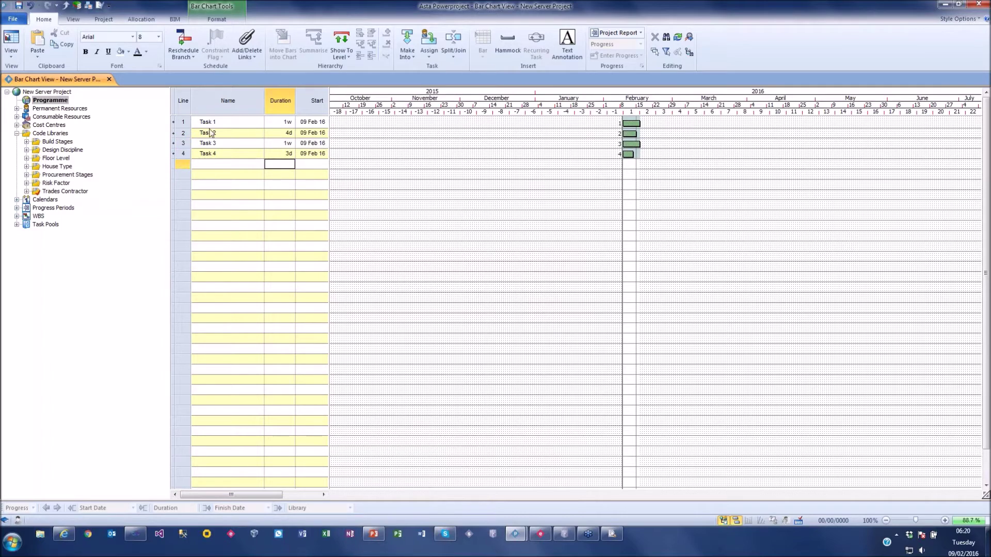
Link the four tasks in sequence and reschedule the branch with the default progress period settings.
{"action": "left_click_drag", "start_coordinate": [185, 123], "coordinate": [185, 154]}
{"action": "left_click", "coordinate": [247, 51]}
{"action": "left_click", "coordinate": [252, 83]}
{"action": "left_click", "coordinate": [184, 40]}
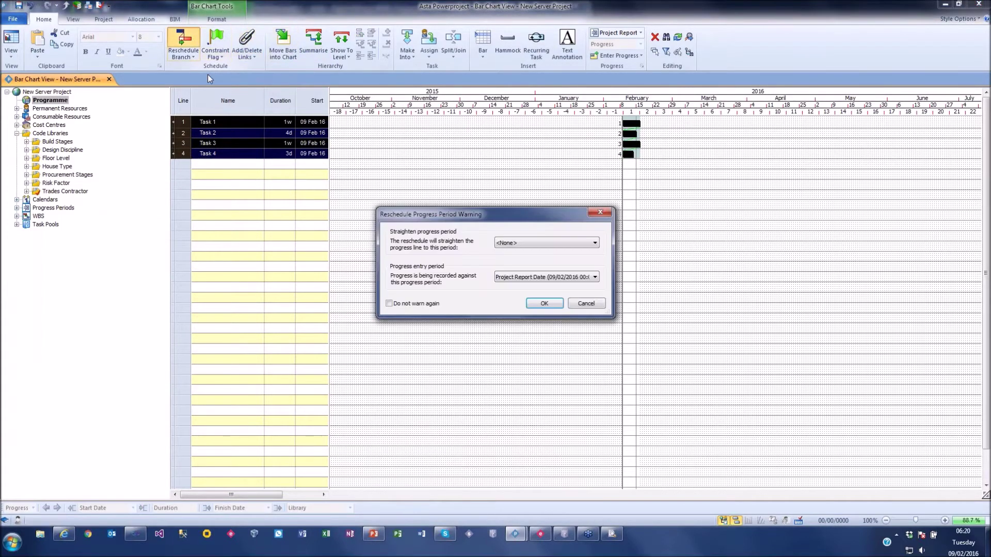
{"action": "left_click", "coordinate": [544, 303]}
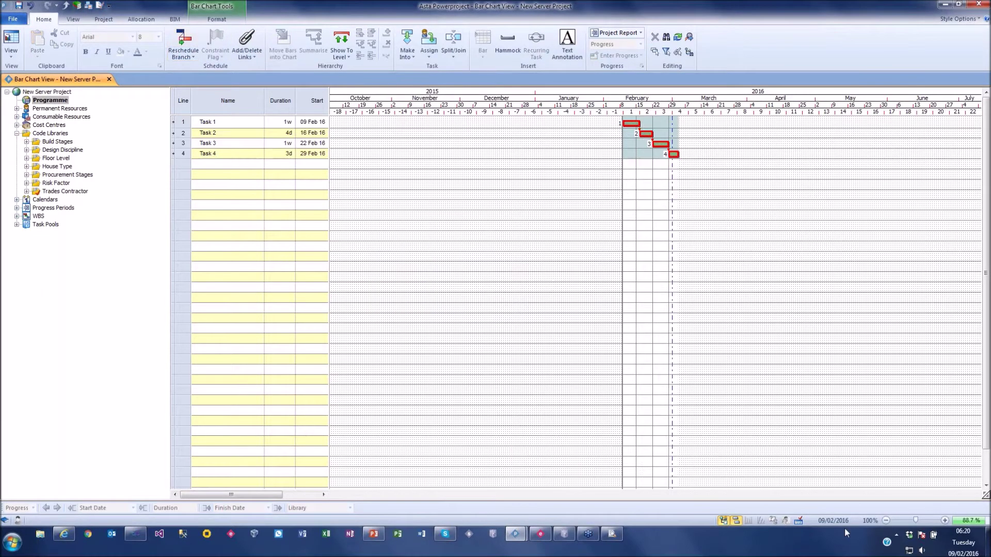
Summarise Task 1 and Task 2 under a new summary task named Phase 1.
{"action": "scroll", "coordinate": [677, 481], "scroll_direction": "up", "scroll_amount": 4}
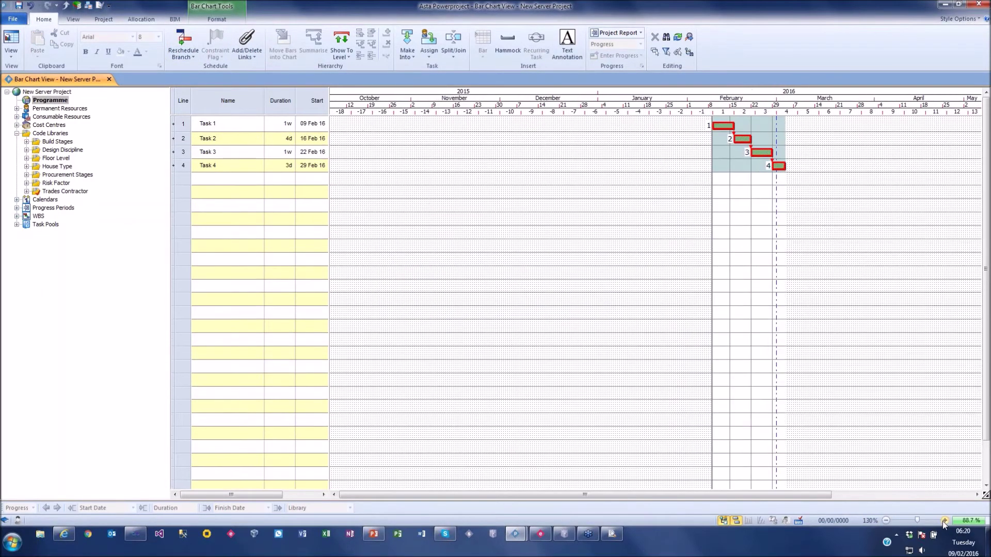
{"action": "scroll", "coordinate": [677, 481], "scroll_direction": "right", "scroll_amount": 3}
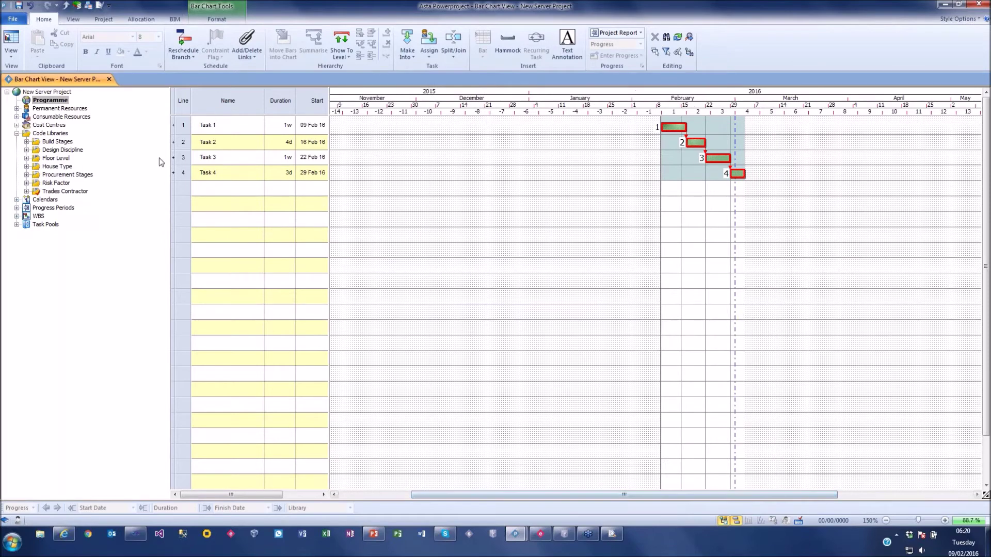
{"action": "left_click_drag", "start_coordinate": [185, 125], "coordinate": [184, 142]}
{"action": "left_click", "coordinate": [313, 41]}
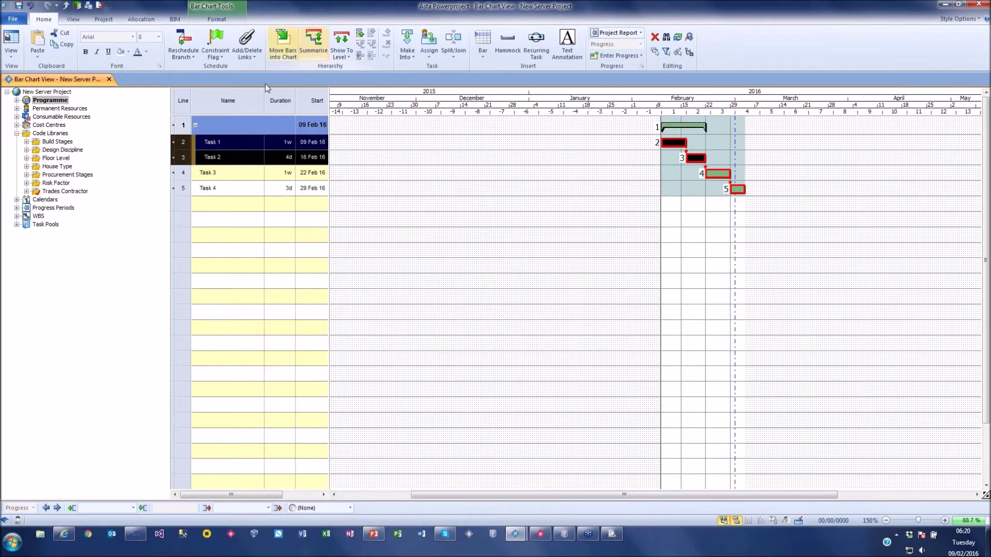
{"action": "left_click", "coordinate": [234, 130]}
{"action": "type", "text": "Phase 1"}
{"action": "key", "text": "Return"}
Summarise Task 3 and Task 4 under a new summary task named Phase 2.
{"action": "left_click", "coordinate": [178, 173]}
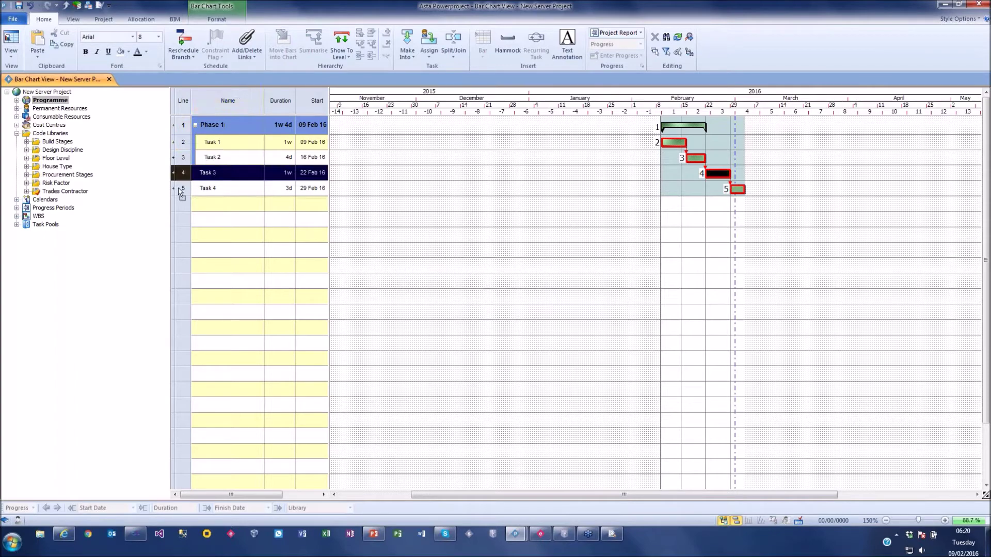
{"action": "left_click", "coordinate": [181, 189], "text": "shift"}
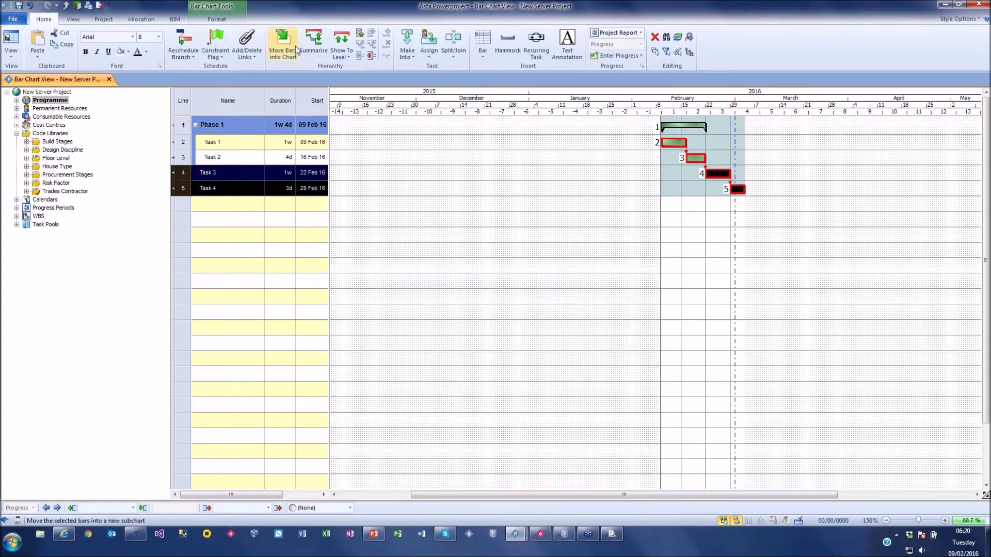
{"action": "left_click", "coordinate": [312, 38]}
{"action": "left_click", "coordinate": [228, 176]}
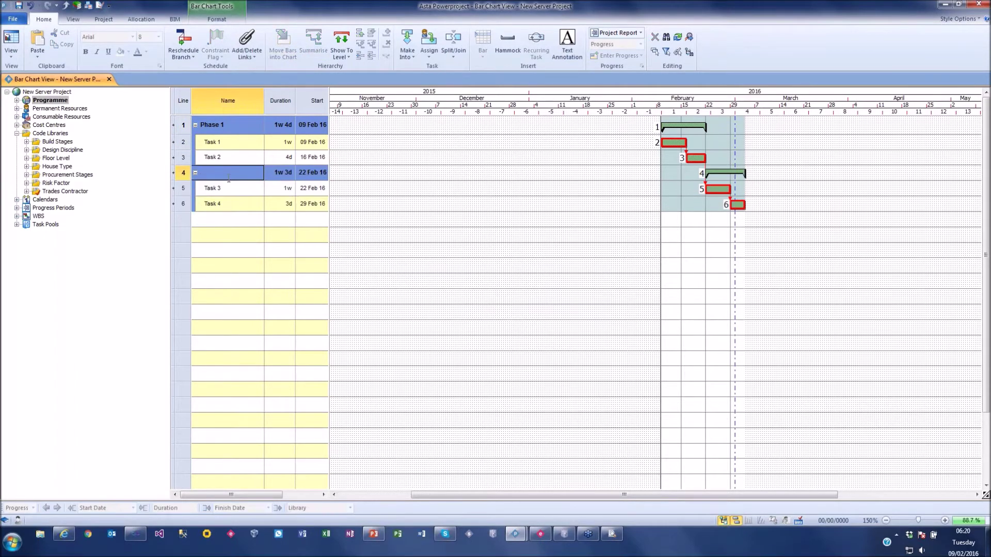
{"action": "type", "text": "Phase 2"}
{"action": "key", "text": "Return"}
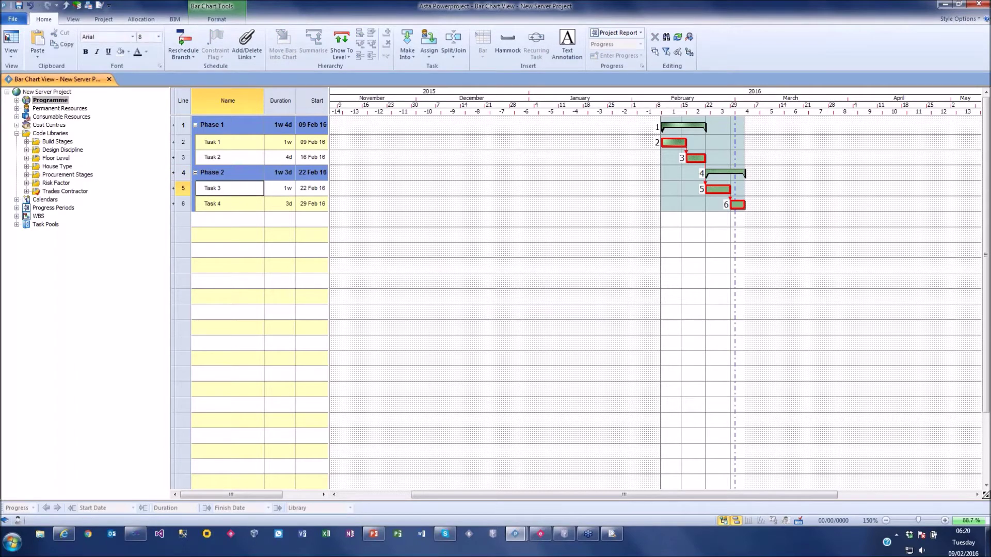
Move both phases and all their tasks into a new subchart with the bar title Project 1.
{"action": "left_click_drag", "start_coordinate": [624, 495], "coordinate": [658, 494]}
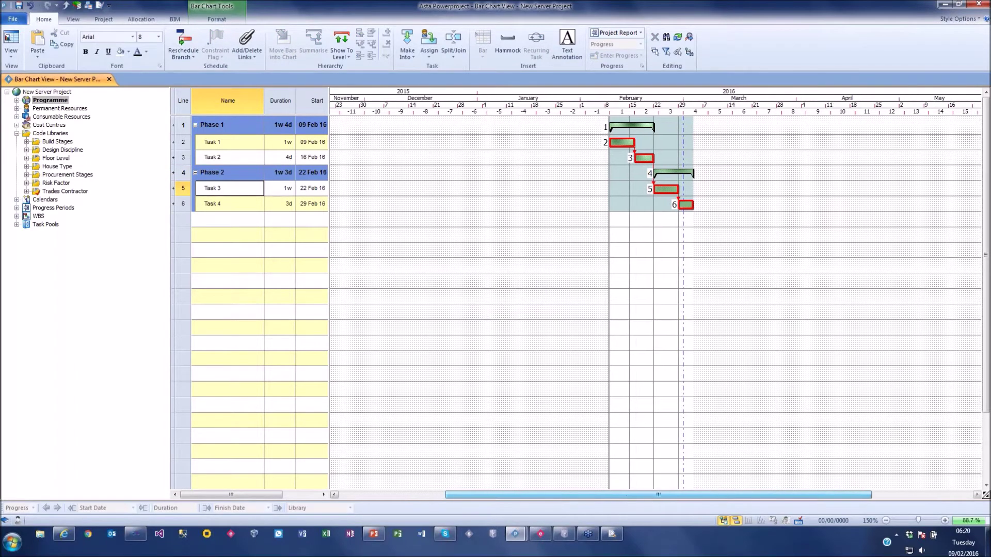
{"action": "left_click_drag", "start_coordinate": [183, 125], "coordinate": [184, 206]}
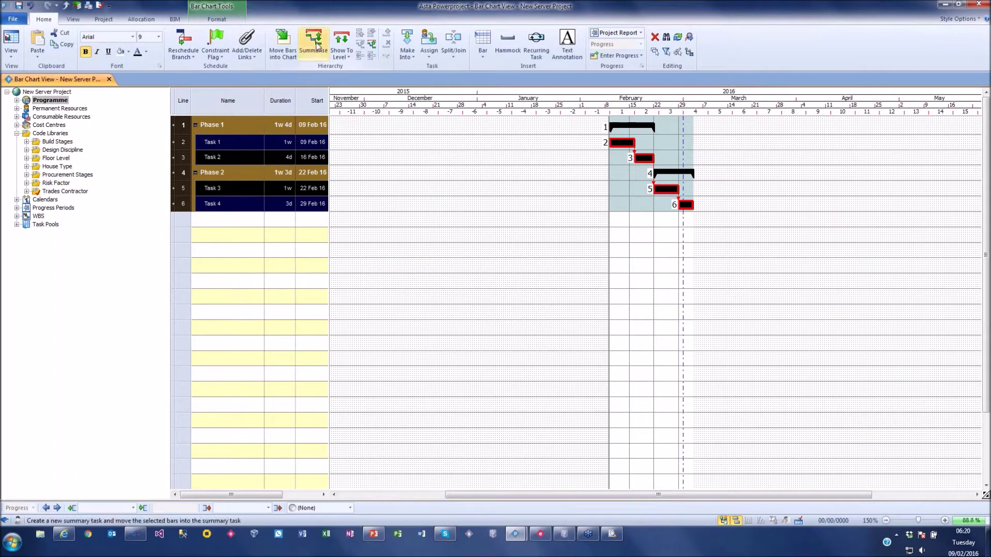
{"action": "left_click", "coordinate": [406, 49]}
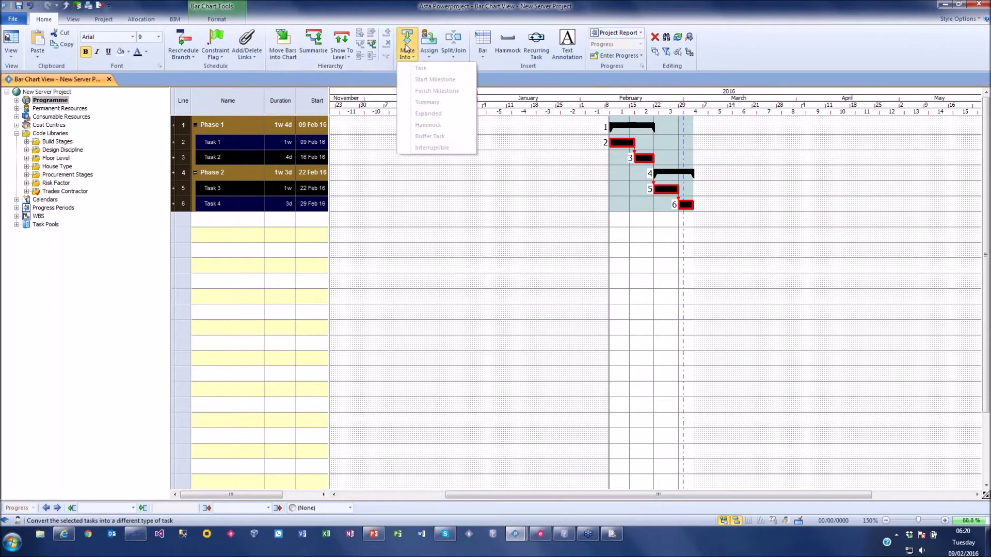
{"action": "left_click", "coordinate": [357, 78]}
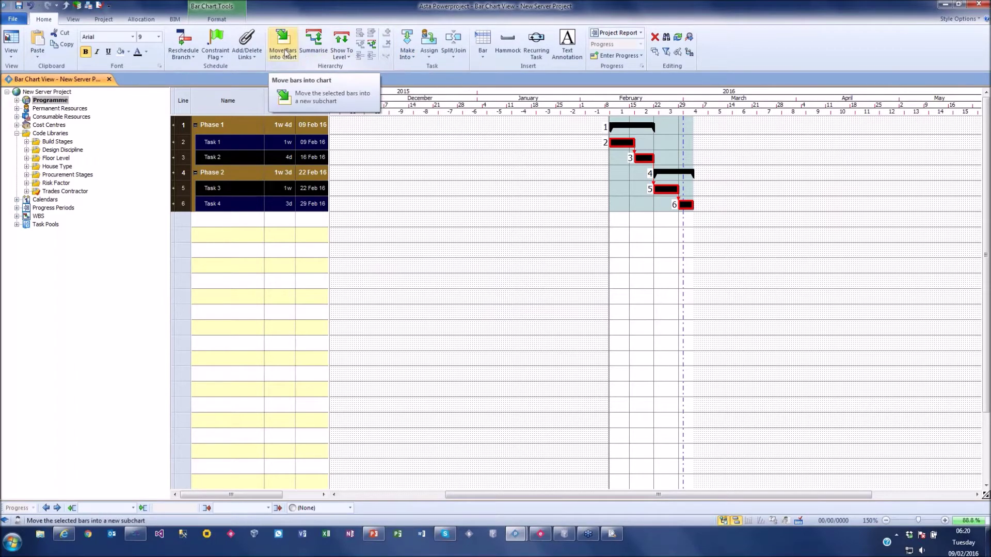
{"action": "left_click", "coordinate": [283, 52]}
{"action": "type", "text": "P"}
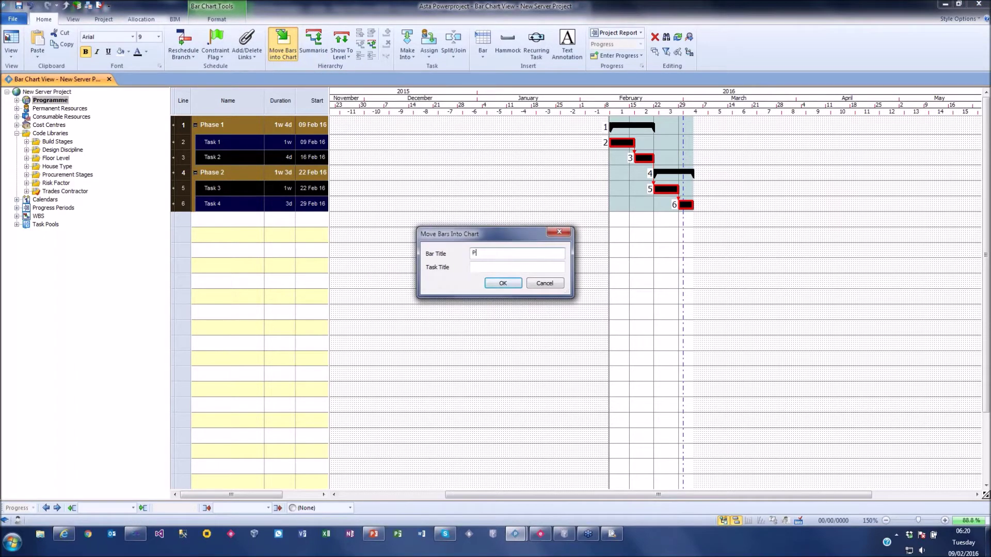
{"action": "type", "text": "roject 1"}
{"action": "key", "text": "Return"}
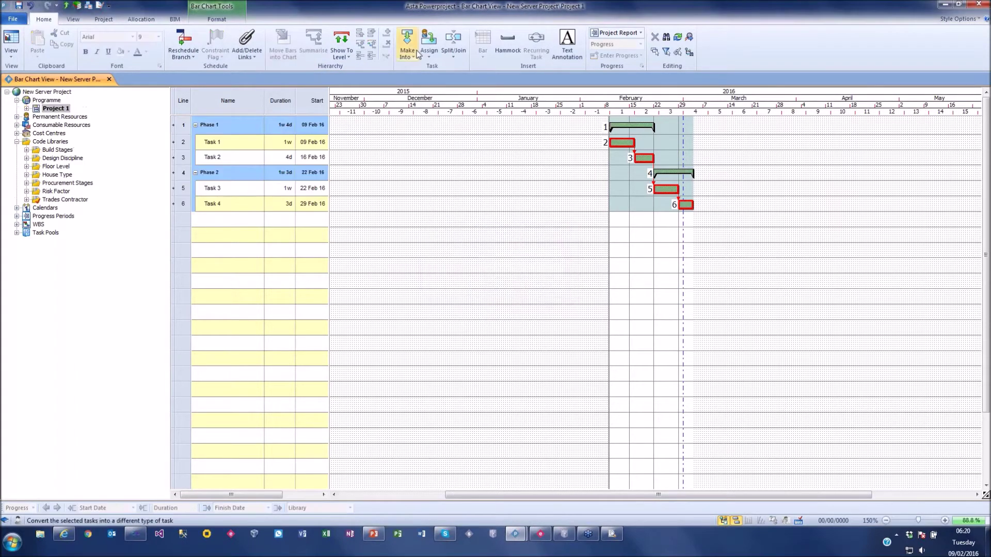
Set the font size of the project tree to 14.
{"action": "right_click", "coordinate": [54, 275]}
{"action": "left_click", "coordinate": [80, 331]}
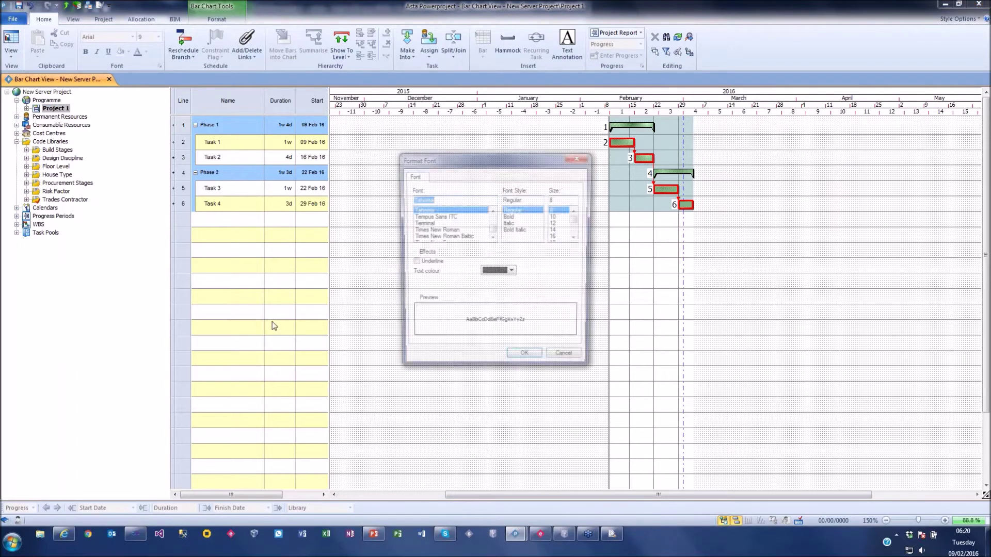
{"action": "left_click", "coordinate": [555, 229]}
{"action": "left_click", "coordinate": [525, 360]}
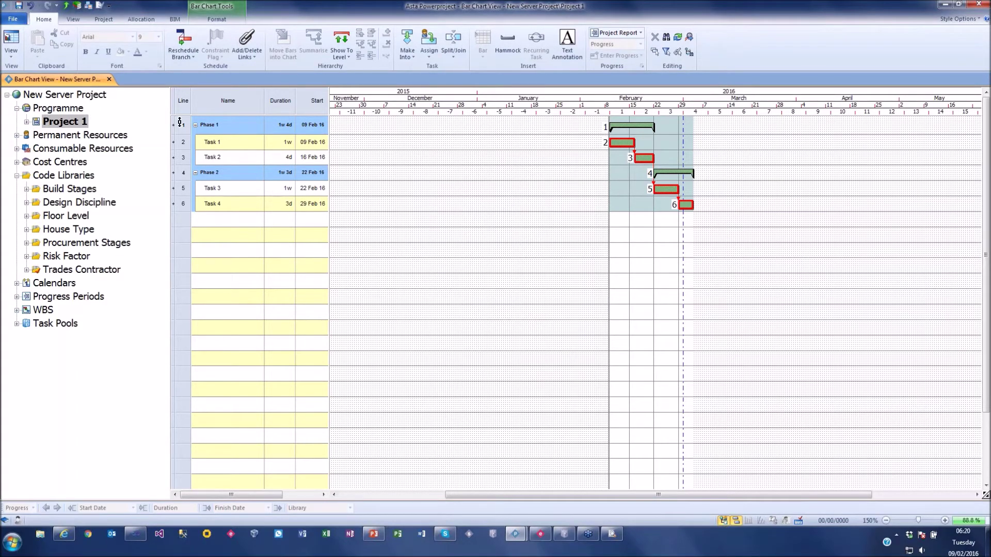
Show the Programme level, convert the Project 1 chart into a project, and expand it in the project tree.
{"action": "left_click", "coordinate": [60, 108]}
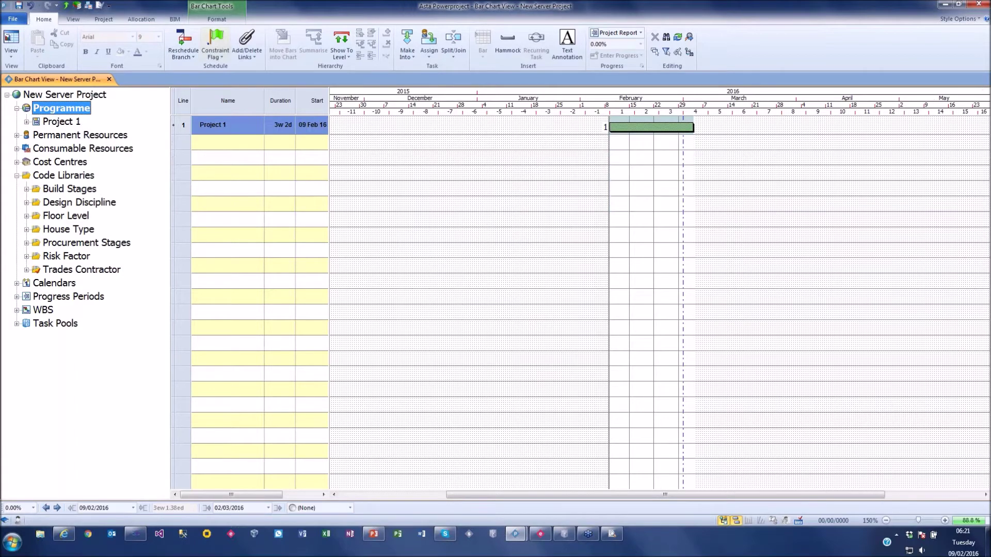
{"action": "left_click", "coordinate": [661, 126]}
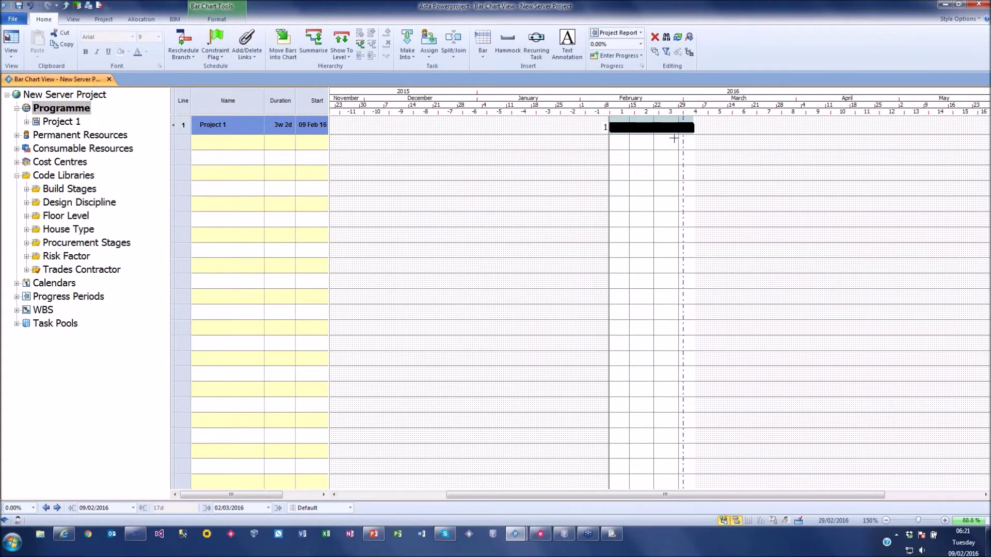
{"action": "right_click", "coordinate": [61, 123]}
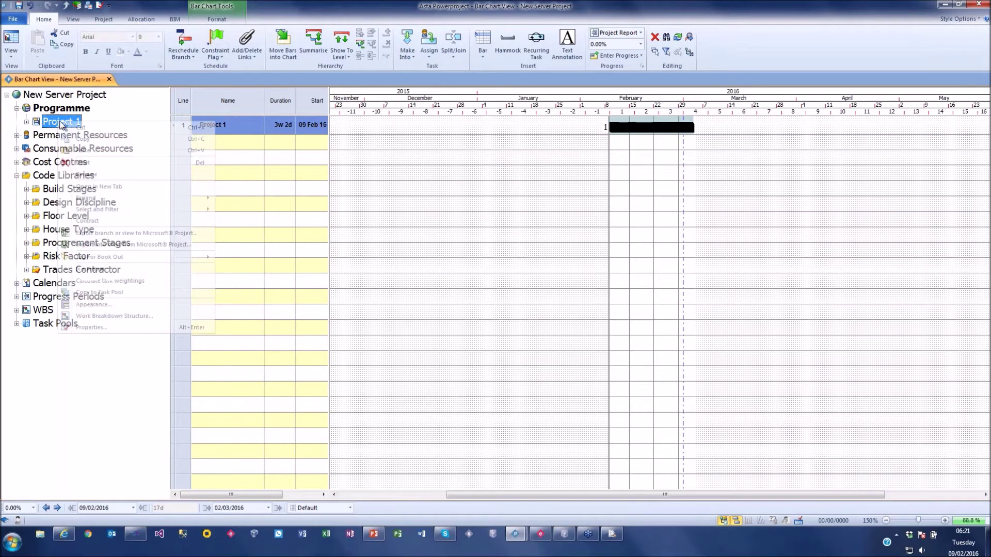
{"action": "left_click", "coordinate": [129, 275]}
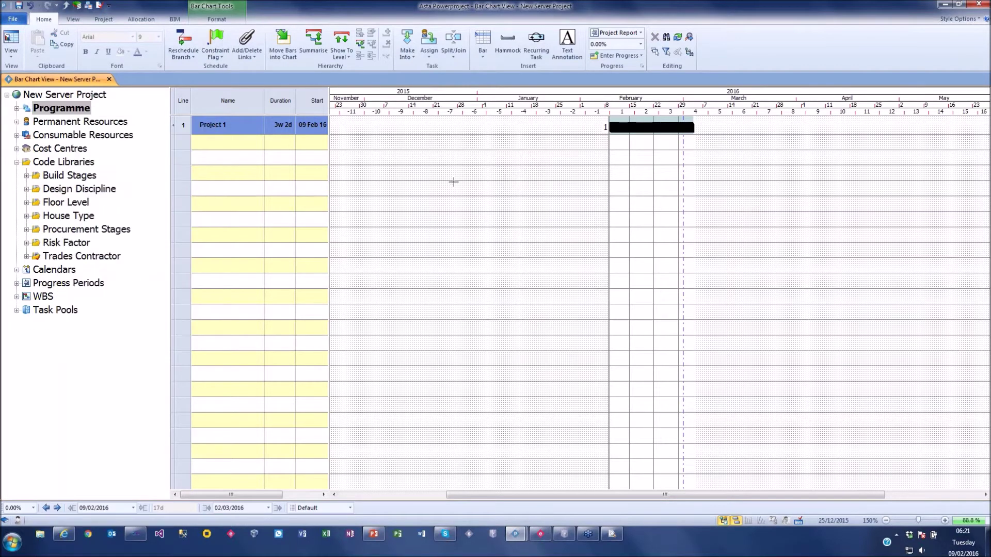
{"action": "double_click", "coordinate": [59, 108]}
{"action": "left_click", "coordinate": [27, 122]}
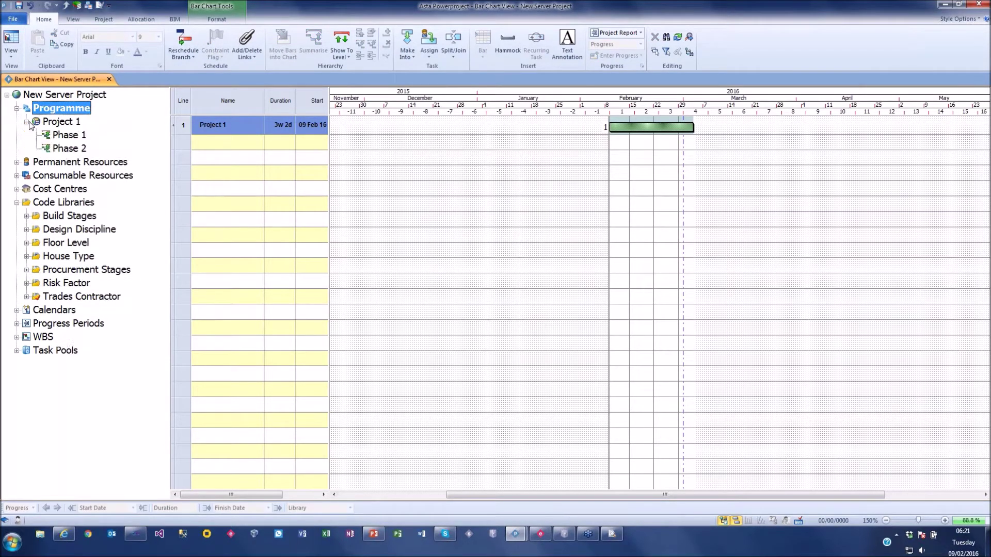
Copy the Project 1 bar and paste it three times at the Programme level.
{"action": "left_click", "coordinate": [188, 126]}
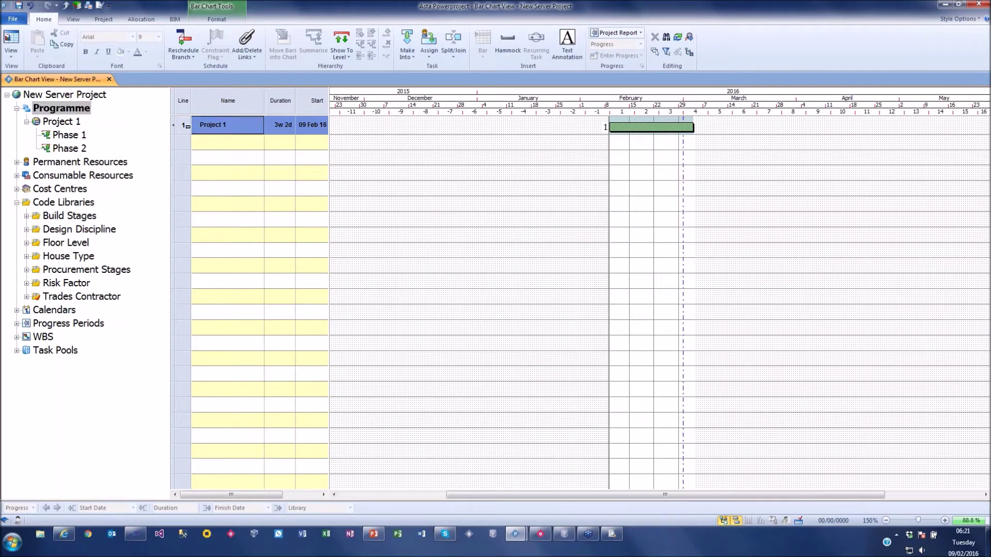
{"action": "left_click", "coordinate": [187, 127]}
{"action": "key", "text": "ctrl+c"}
{"action": "key", "text": "ctrl+v"}
{"action": "key", "text": "ctrl+v"}
{"action": "key", "text": "ctrl+v"}
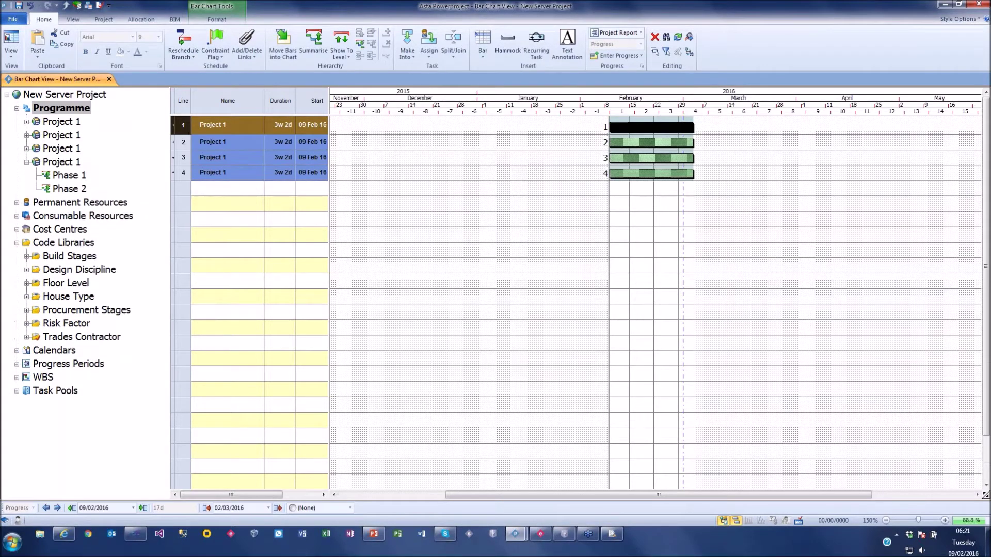
Rename the three copied Project 1 bars as Project 2, Project 3 and Project 4.
{"action": "left_click", "coordinate": [383, 182]}
{"action": "left_click", "coordinate": [238, 142]}
{"action": "left_click", "coordinate": [238, 141]}
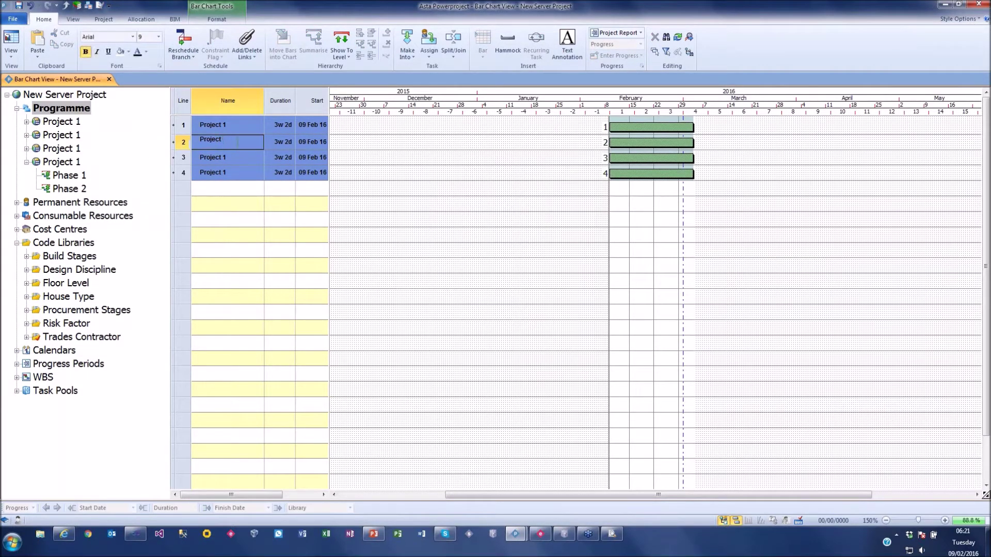
{"action": "type", "text": "2"}
{"action": "key", "text": "Return"}
{"action": "left_click", "coordinate": [237, 162]}
{"action": "key", "text": "BackSpace"}
{"action": "type", "text": "3"}
{"action": "key", "text": "Return"}
{"action": "left_click", "coordinate": [249, 172]}
{"action": "key", "text": "BackSpace"}
{"action": "type", "text": "4"}
{"action": "key", "text": "Return"}
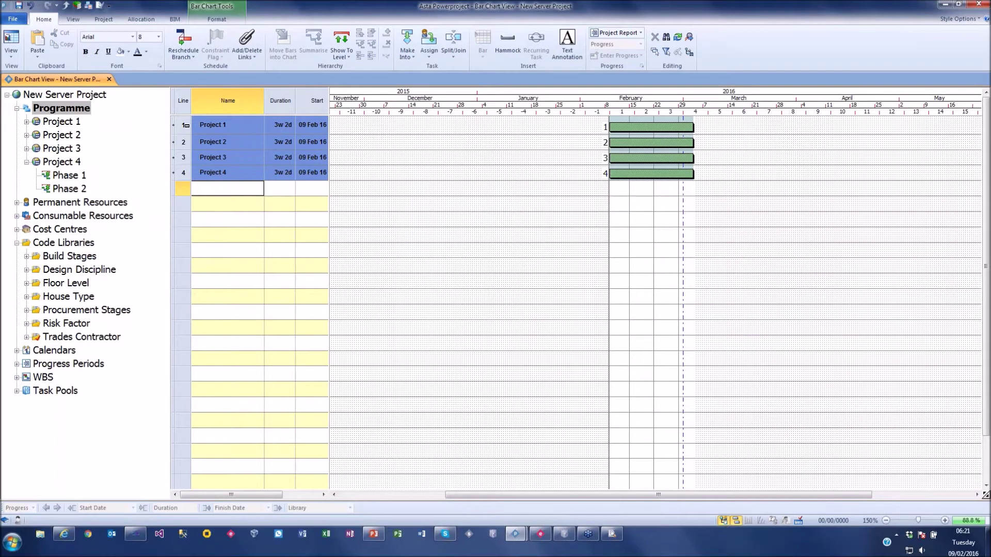
Summarise Project 1 and Project 2 under a new summary bar named Possible Projects.
{"action": "left_click_drag", "start_coordinate": [184, 125], "coordinate": [184, 142]}
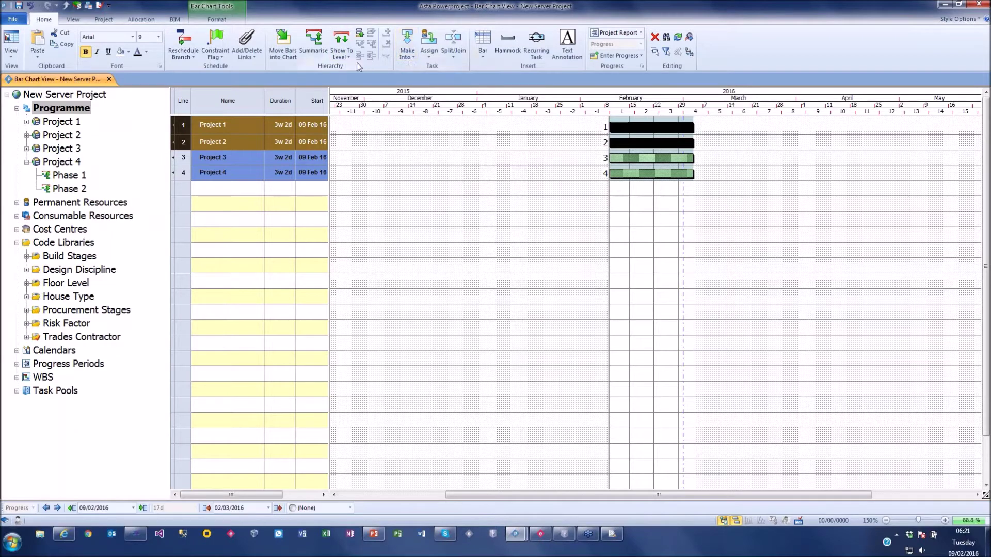
{"action": "left_click", "coordinate": [319, 54]}
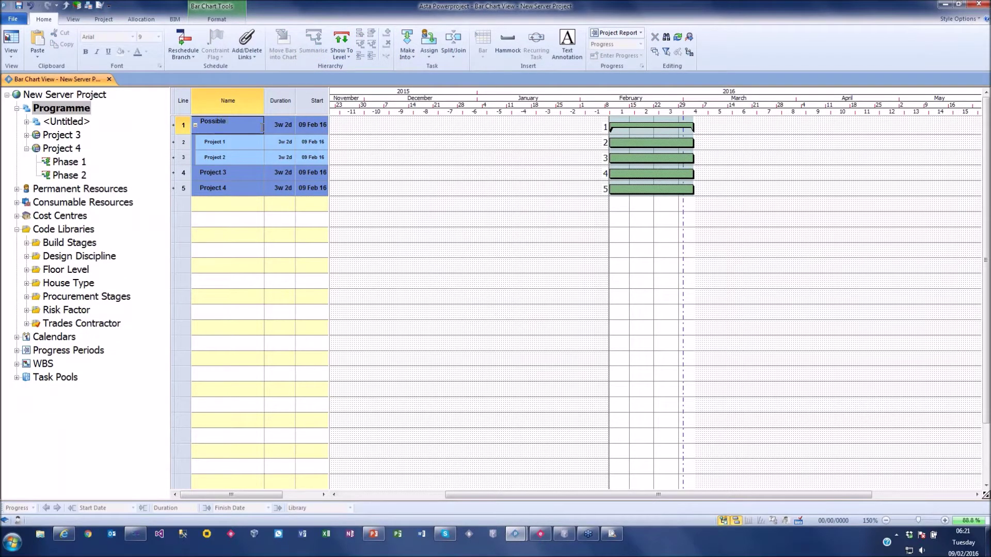
{"action": "left_click", "coordinate": [245, 144]}
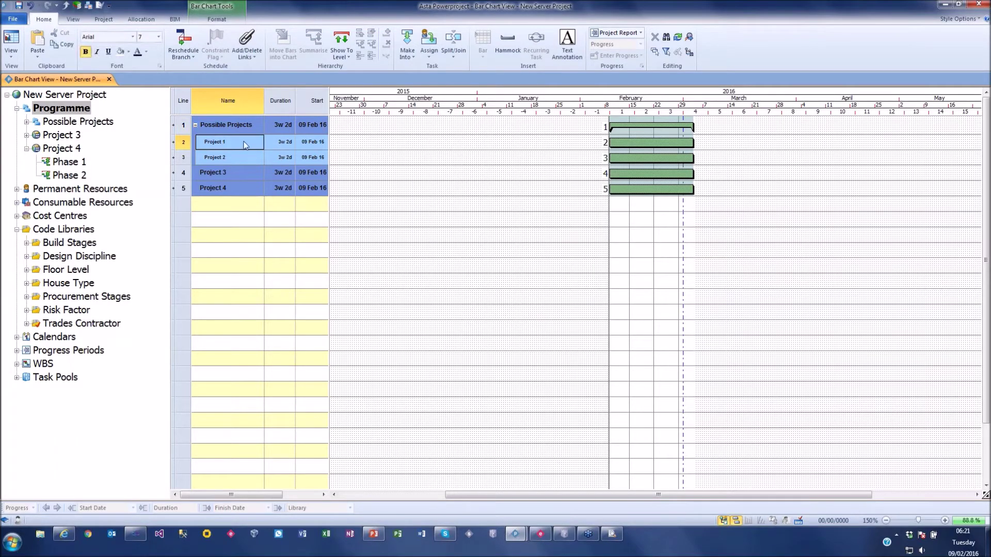
Summarise Project 3 and Project 4 under a new bar named Live Projects, and expand both summaries in the project tree.
{"action": "left_click_drag", "start_coordinate": [213, 188], "coordinate": [213, 170]}
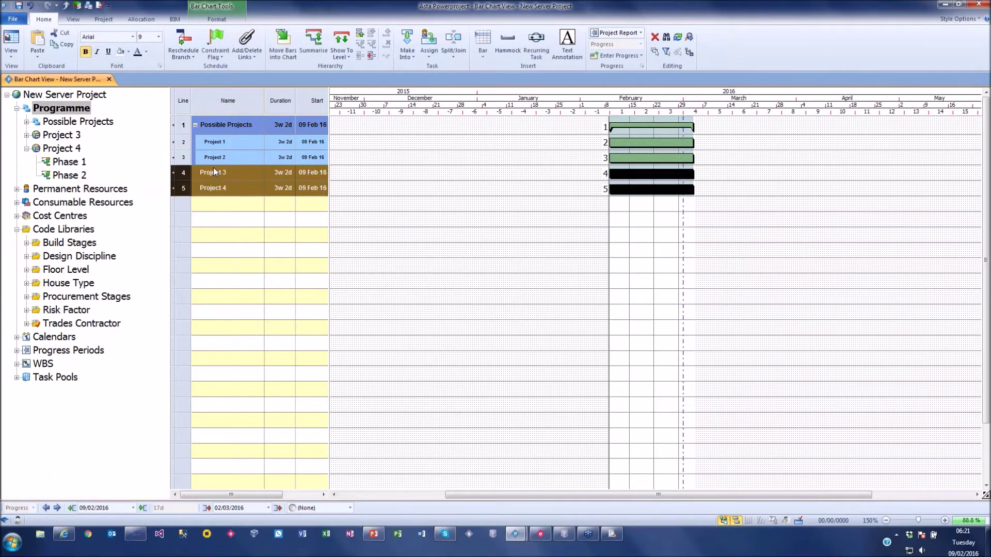
{"action": "left_click", "coordinate": [314, 52]}
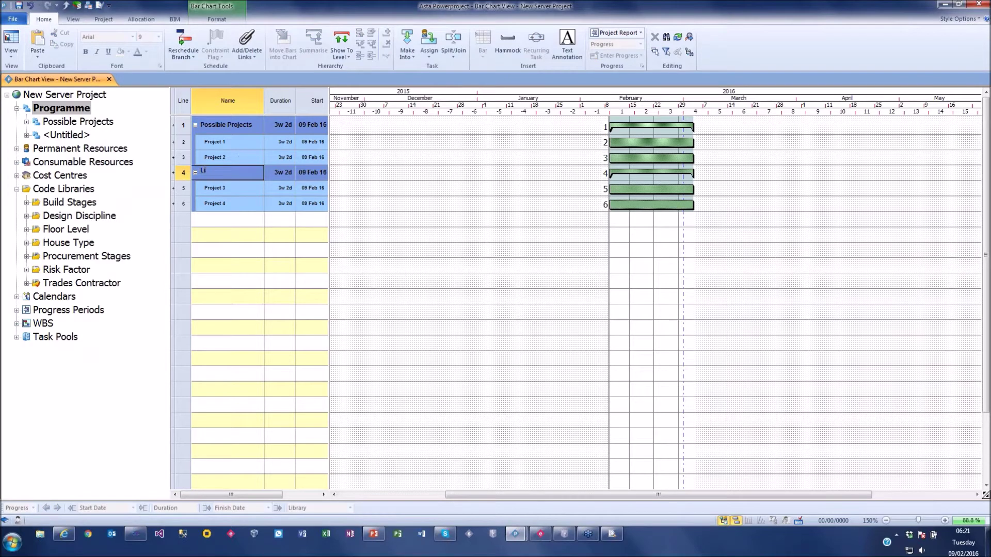
{"action": "type", "text": "Live Projects"}
{"action": "key", "text": "Return"}
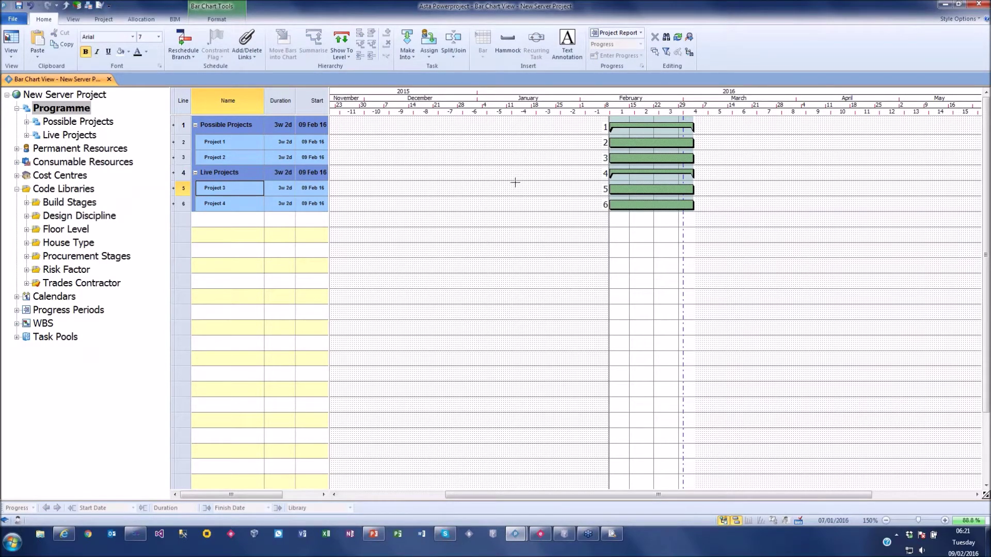
{"action": "left_click", "coordinate": [27, 135]}
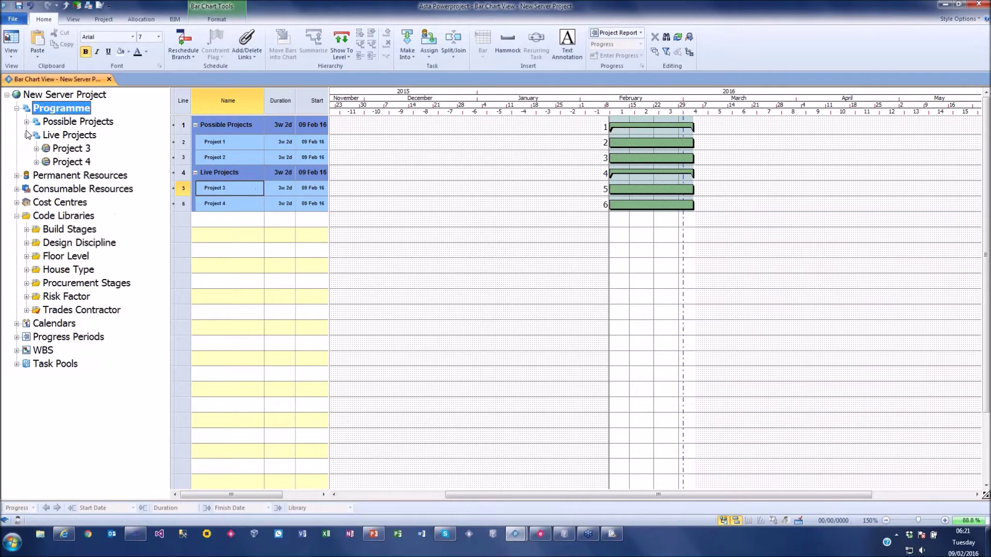
{"action": "left_click", "coordinate": [26, 122]}
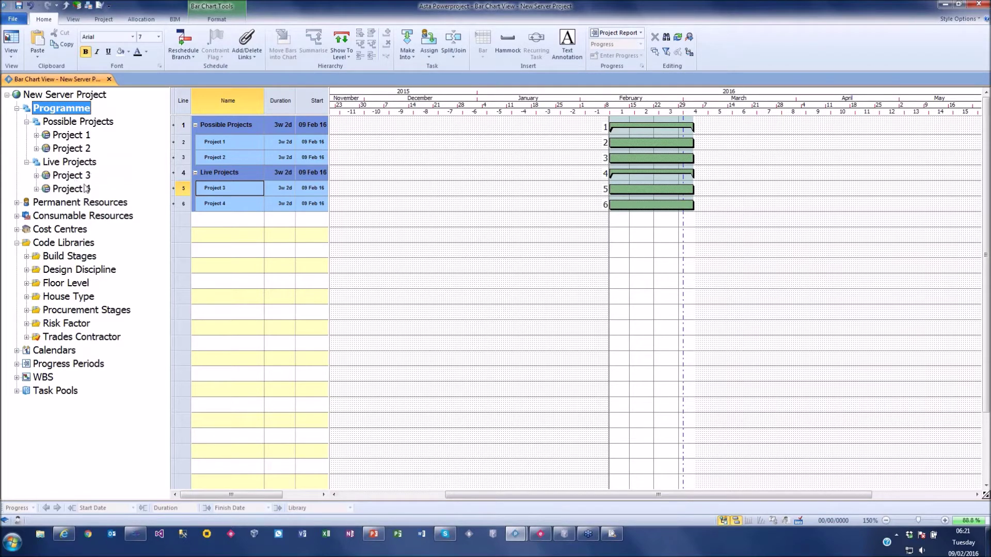
{"action": "left_click", "coordinate": [281, 208]}
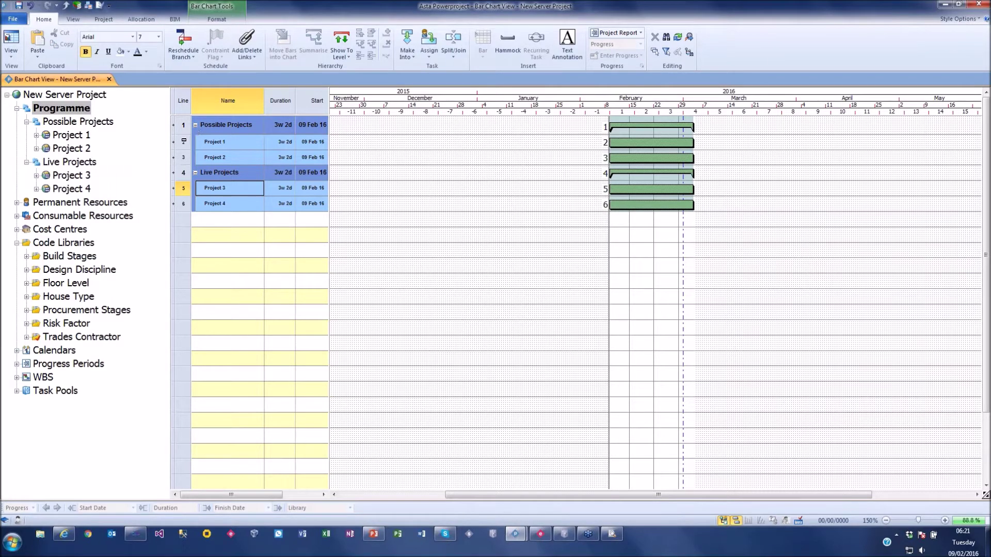
Summarise Project 1 within Possible Projects under a new bar named Region 1.
{"action": "left_click", "coordinate": [183, 142]}
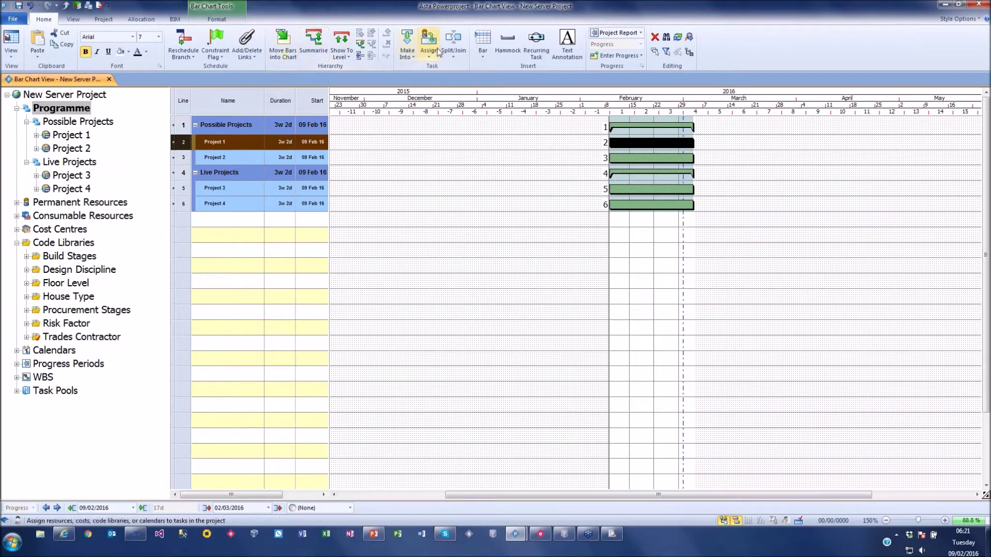
{"action": "left_click", "coordinate": [315, 51]}
{"action": "left_click", "coordinate": [265, 141]}
{"action": "type", "text": "Region 1"}
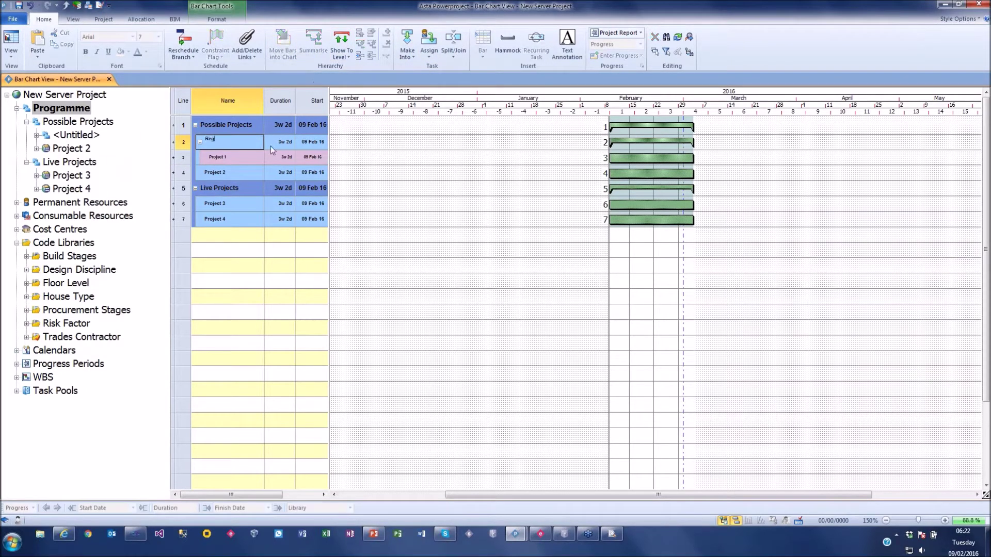
{"action": "key", "text": "Return"}
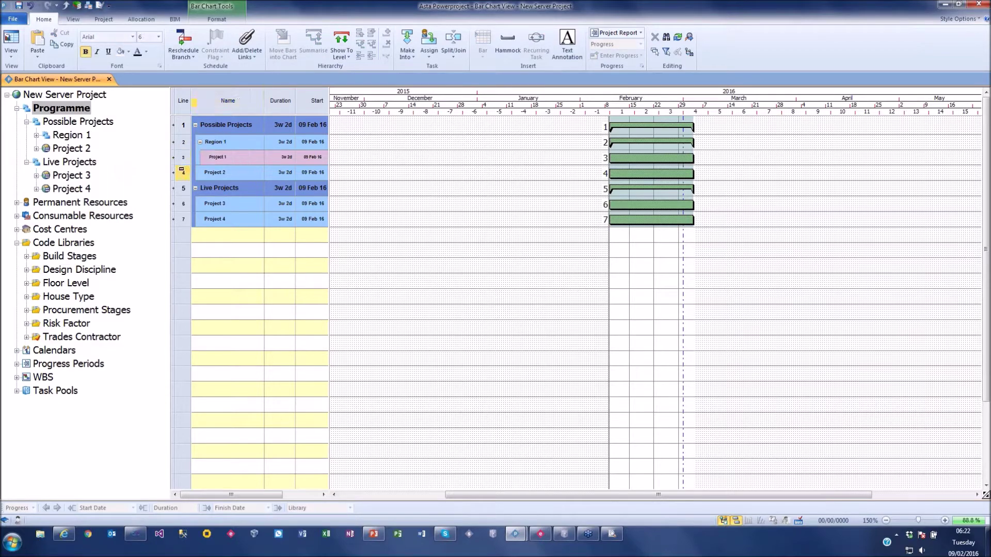
Summarise Project 2 within Possible Projects under a new bar named Region 2.
{"action": "left_click", "coordinate": [211, 172]}
{"action": "left_click", "coordinate": [315, 51]}
{"action": "left_click", "coordinate": [218, 174]}
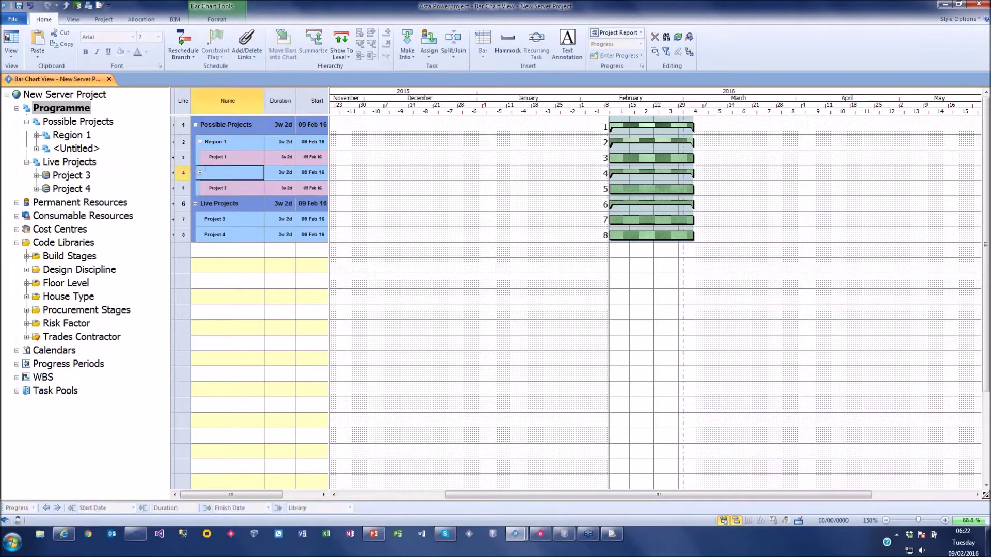
{"action": "type", "text": "Region 2"}
{"action": "key", "text": "Return"}
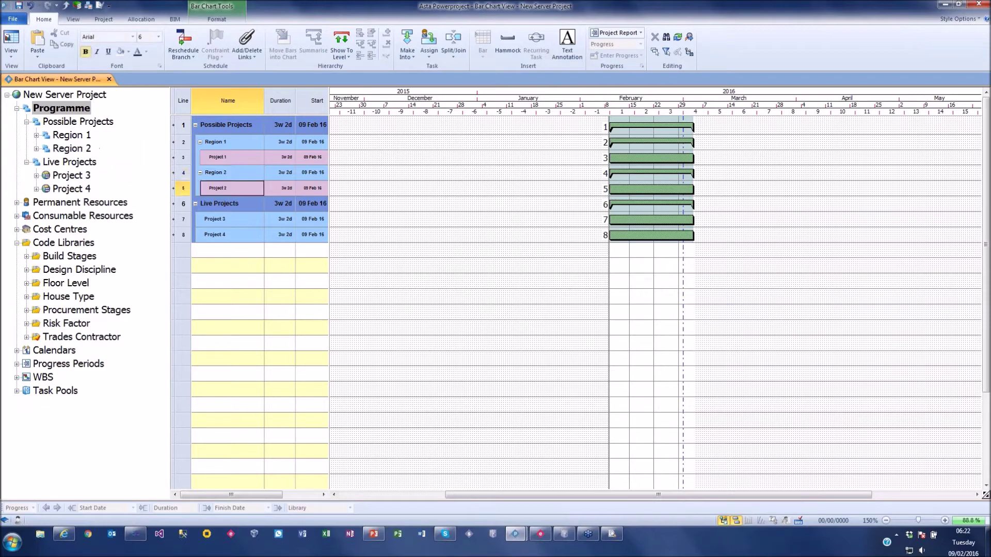
Summarise Project 3 within Live Projects under a new bar named Region 3.
{"action": "left_click", "coordinate": [215, 219]}
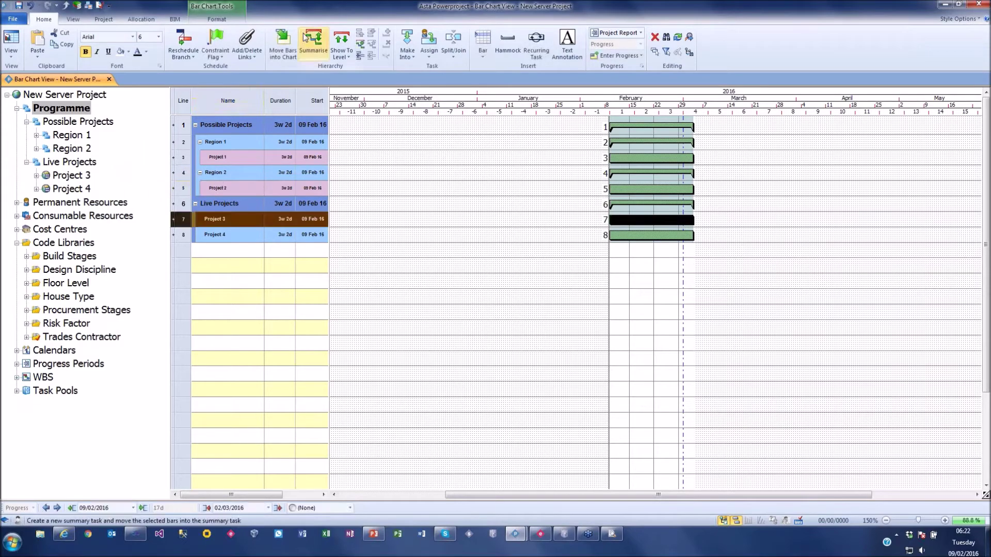
{"action": "left_click", "coordinate": [311, 42]}
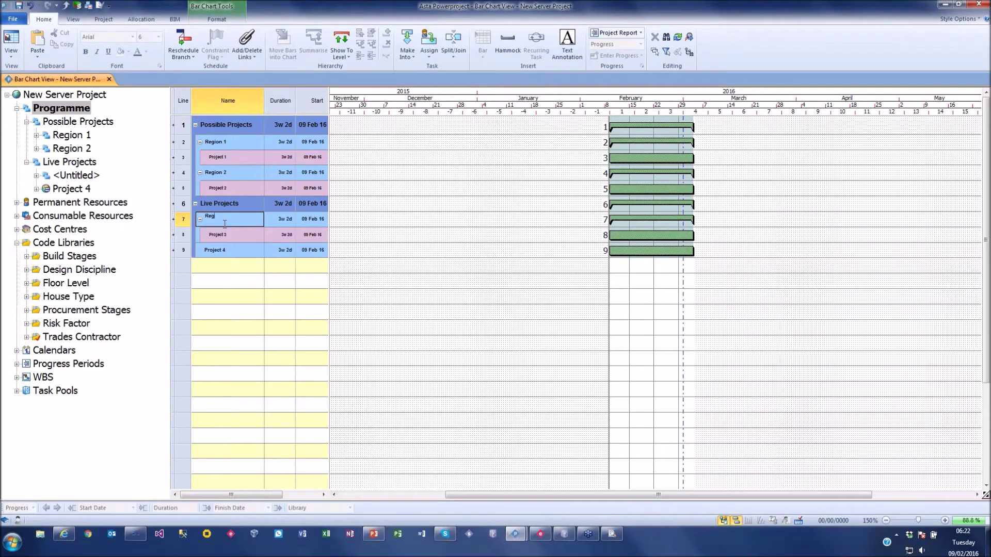
{"action": "key", "text": "Return"}
Summarise Project 4 within Live Projects under a new bar named Region 4.
{"action": "left_click", "coordinate": [196, 256]}
{"action": "left_click", "coordinate": [311, 41]}
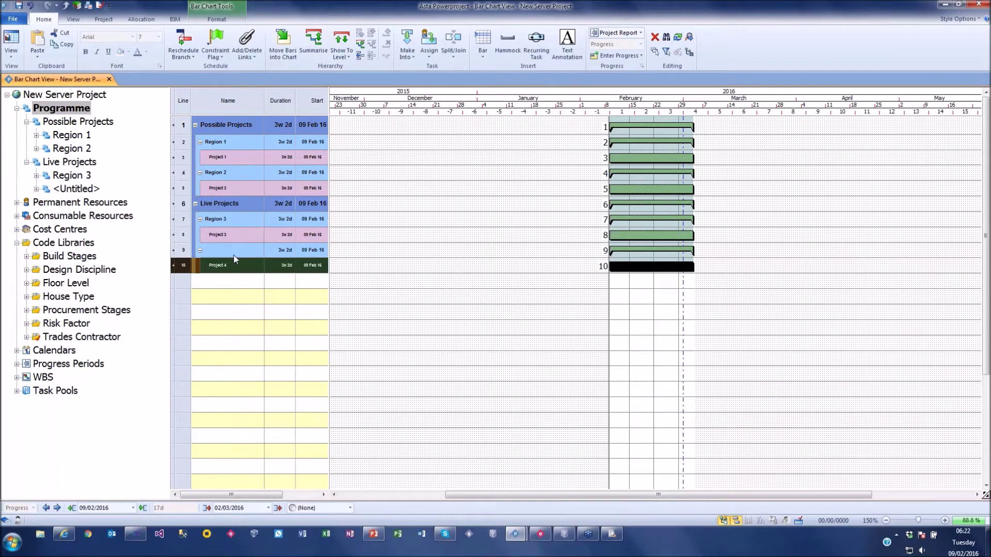
{"action": "left_click", "coordinate": [236, 252]}
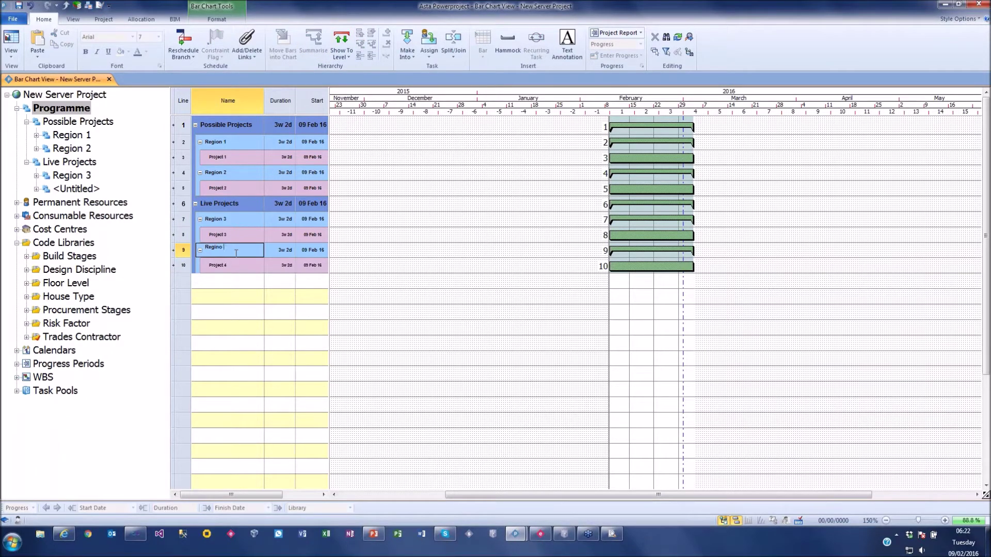
{"action": "type", "text": "Region 4"}
{"action": "key", "text": "Return"}
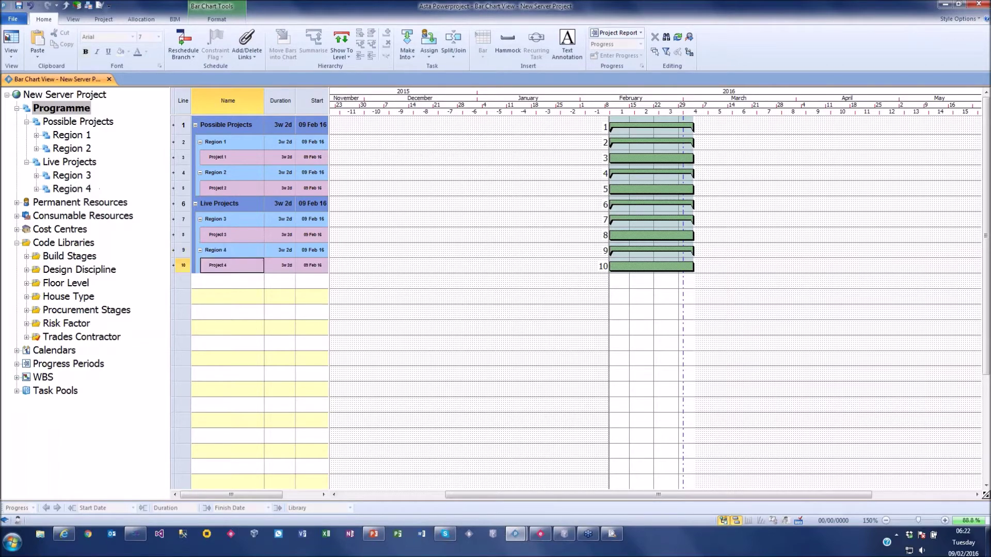
Expand all four regions in the project tree to show the project inside each.
{"action": "left_click", "coordinate": [37, 189]}
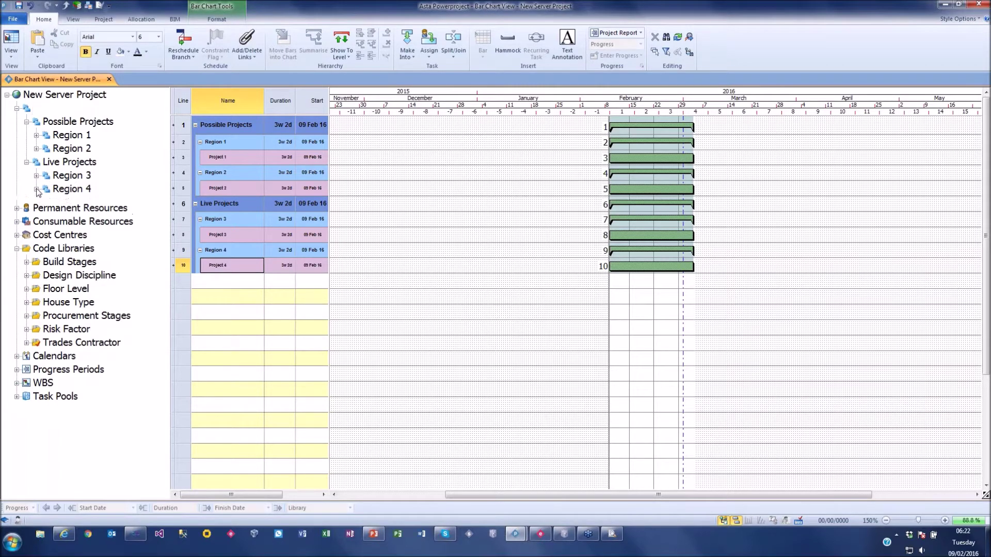
{"action": "left_click", "coordinate": [36, 148]}
{"action": "left_click", "coordinate": [36, 134]}
{"action": "left_click", "coordinate": [453, 135]}
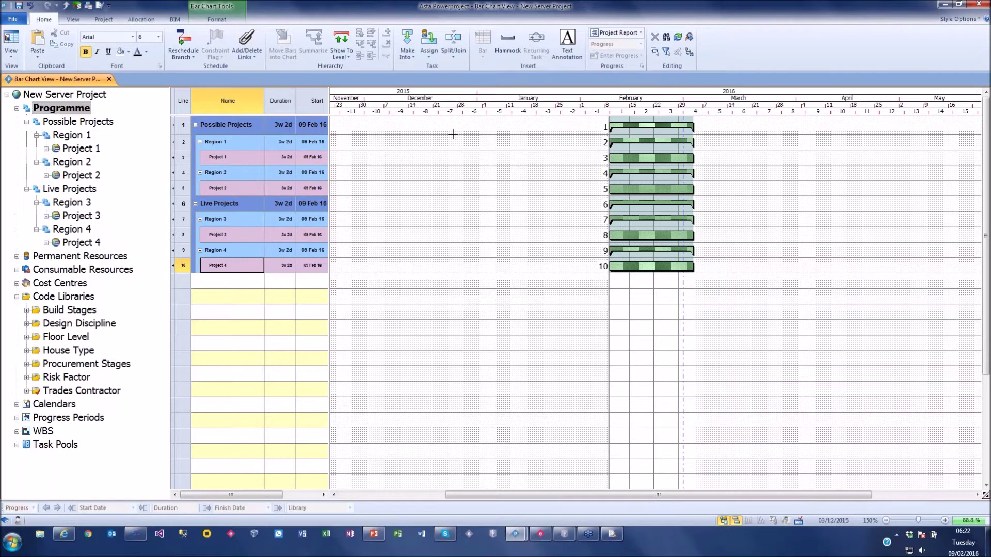
Move the project bars to start on 02 Mar 16 (Project 1), 23 Mar 16 (Project 2), 01 Mar 16 (Project 3) and 08 Apr 16 (Project 4).
{"action": "left_click_drag", "start_coordinate": [546, 495], "coordinate": [647, 496]}
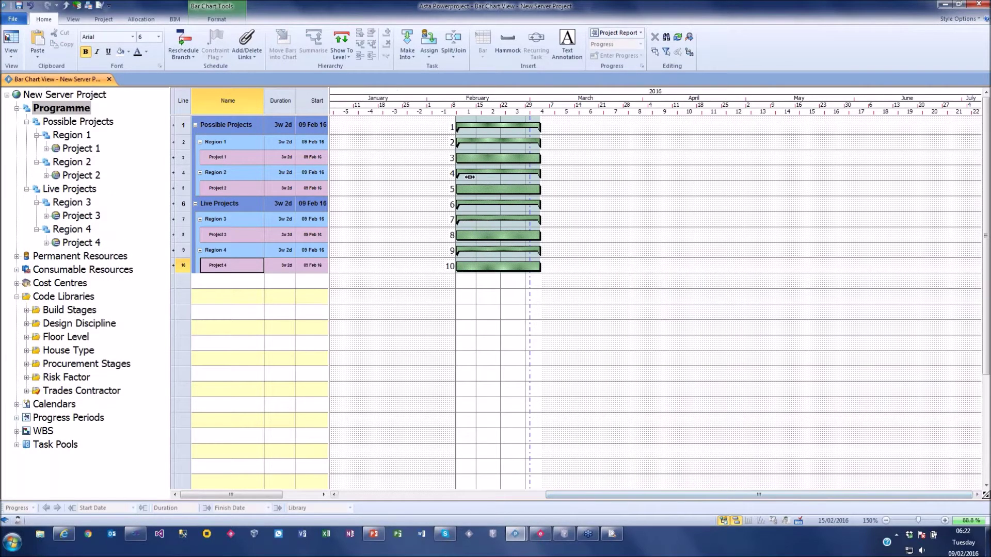
{"action": "left_click_drag", "start_coordinate": [481, 157], "coordinate": [560, 157]}
{"action": "left_click_drag", "start_coordinate": [507, 190], "coordinate": [633, 189]}
{"action": "mouse_move", "coordinate": [537, 235]}
{"action": "left_mouse_down"}
{"action": "mouse_move", "coordinate": [594, 235]}
{"action": "mouse_move", "coordinate": [531, 235]}
{"action": "left_mouse_up"}
{"action": "left_click", "coordinate": [498, 266]}
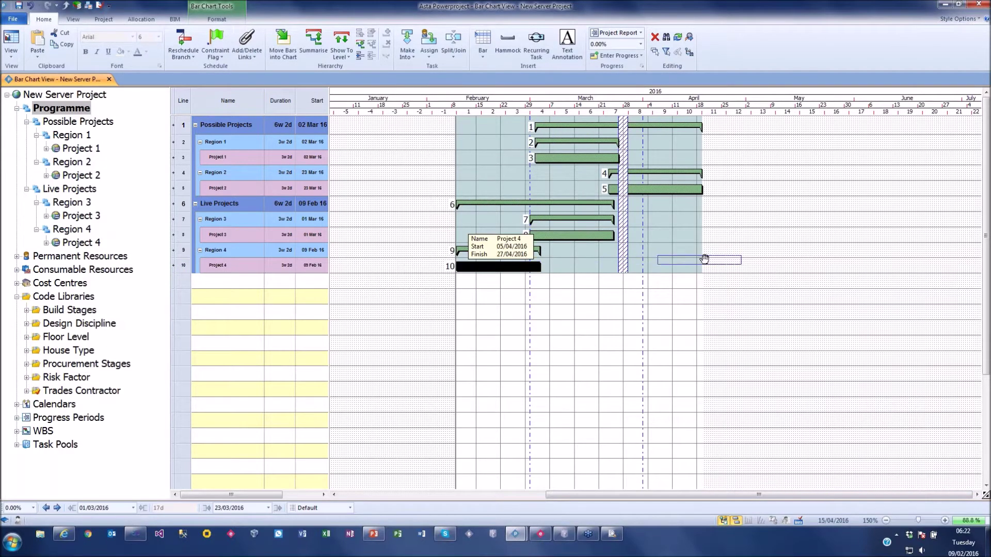
{"action": "left_click_drag", "start_coordinate": [499, 266], "coordinate": [709, 266]}
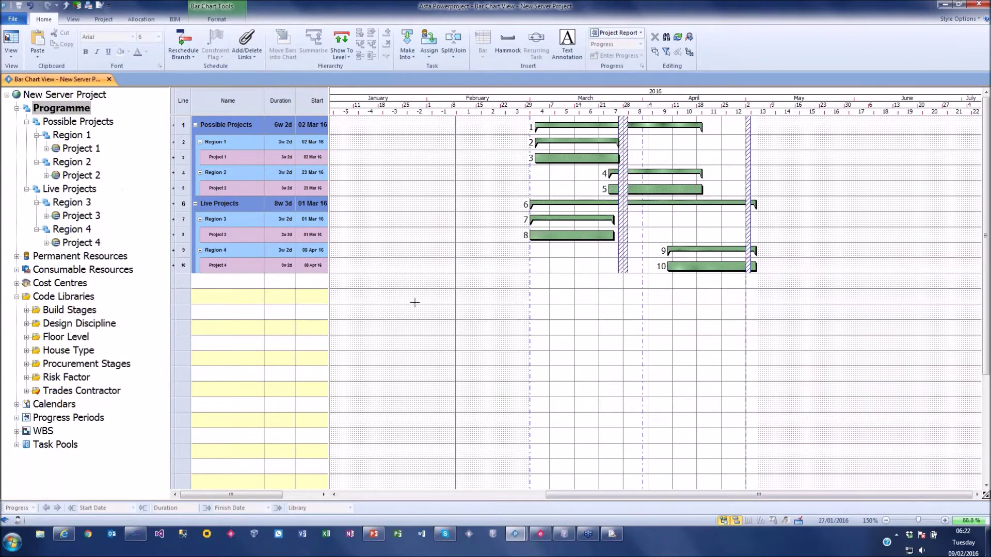
Widen the bar chart table to reveal the Finish column and enlarge the chart to 230%.
{"action": "left_click_drag", "start_coordinate": [332, 107], "coordinate": [397, 111]}
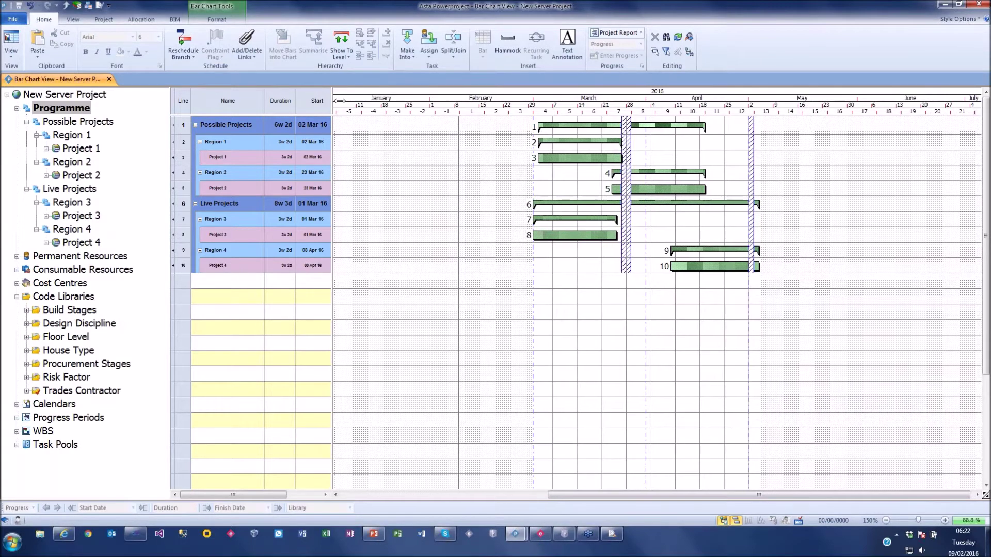
{"action": "left_click", "coordinate": [944, 520]}
{"action": "left_click", "coordinate": [945, 520]}
{"action": "left_click", "coordinate": [945, 521]}
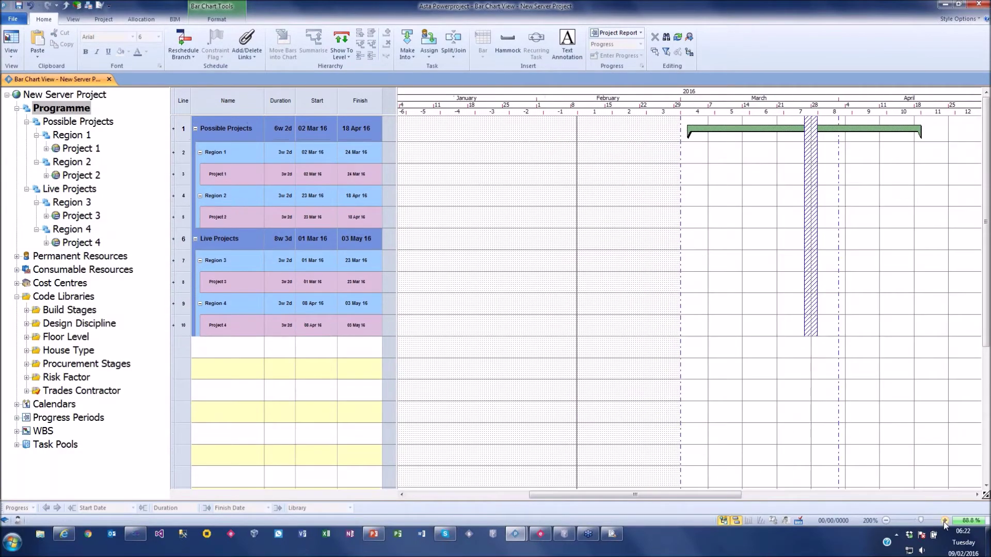
{"action": "left_click_drag", "start_coordinate": [690, 496], "coordinate": [755, 501]}
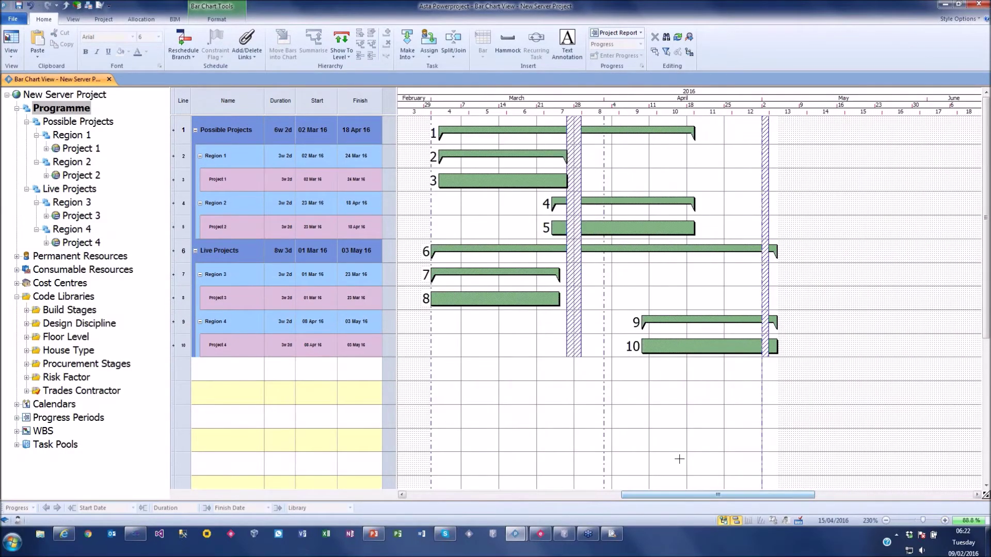
Copy the Project 1 bar to the task pool and expand Task Pools in the project tree.
{"action": "right_click", "coordinate": [455, 180]}
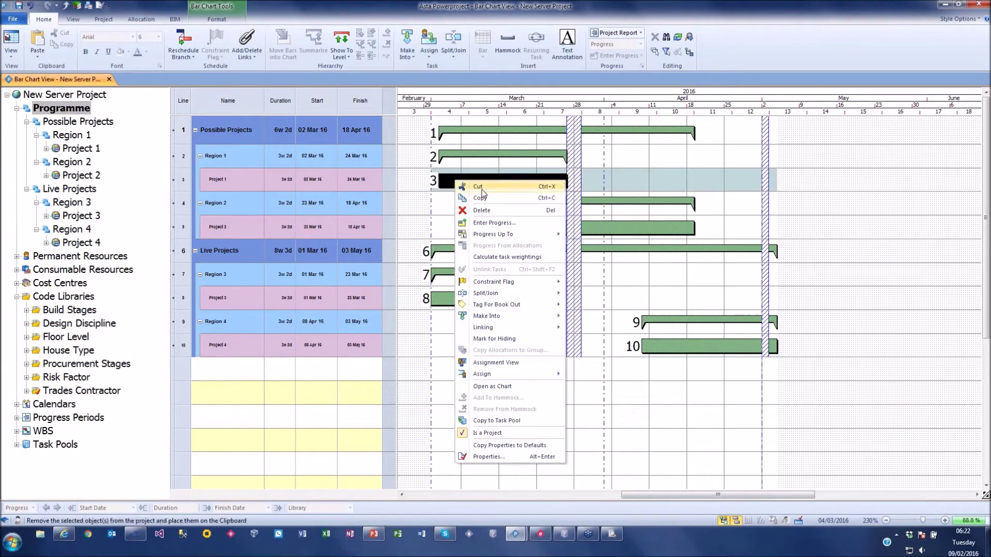
{"action": "left_click", "coordinate": [504, 422]}
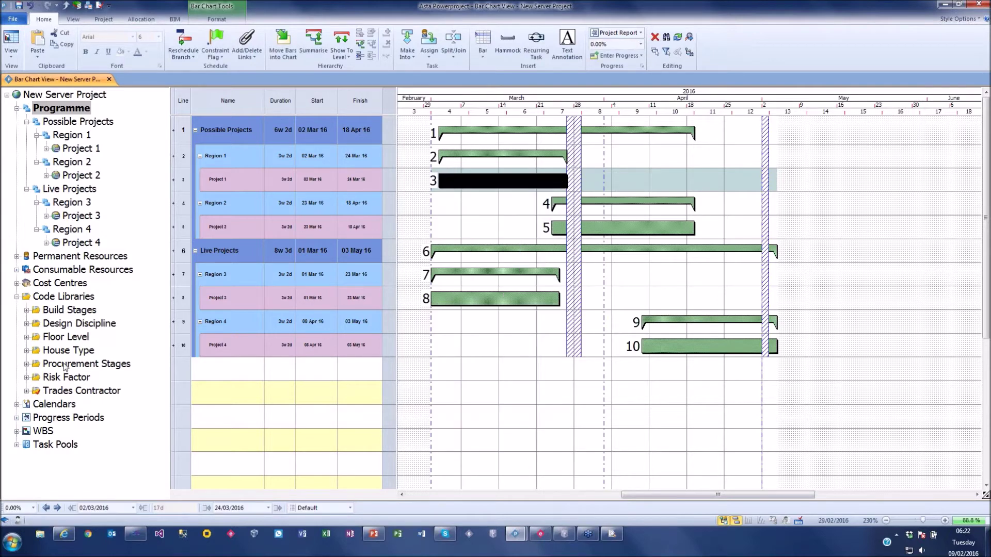
{"action": "left_click", "coordinate": [17, 445]}
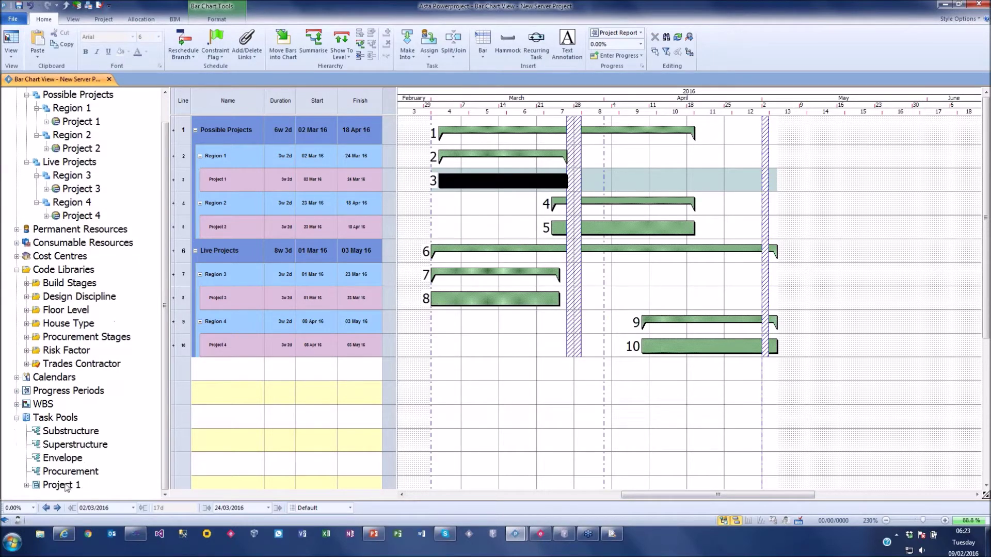
Add Project 1 from the task pool to Region 1, starting on 07 Mar 16, and rename the copy as Project 5.
{"action": "left_click", "coordinate": [72, 110]}
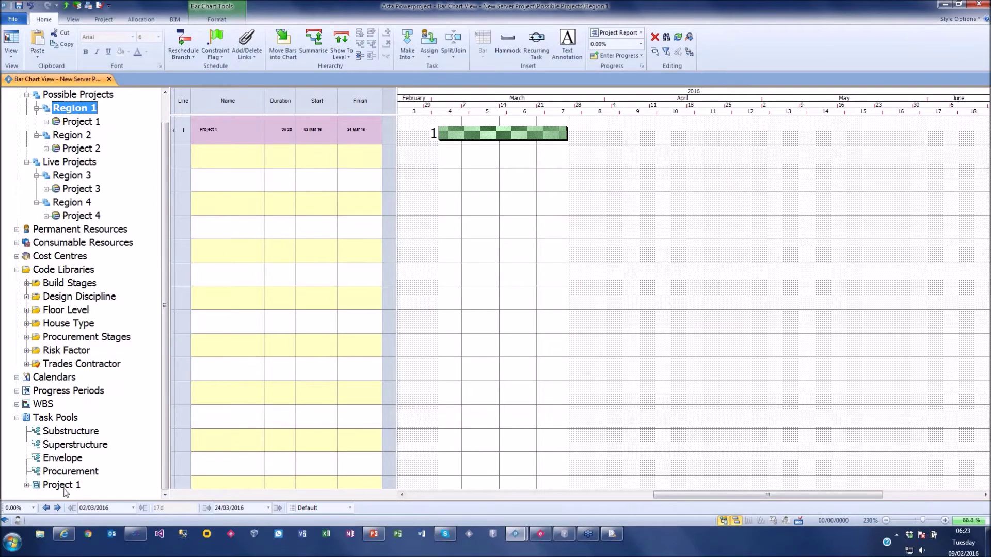
{"action": "left_click_drag", "start_coordinate": [64, 486], "coordinate": [587, 189]}
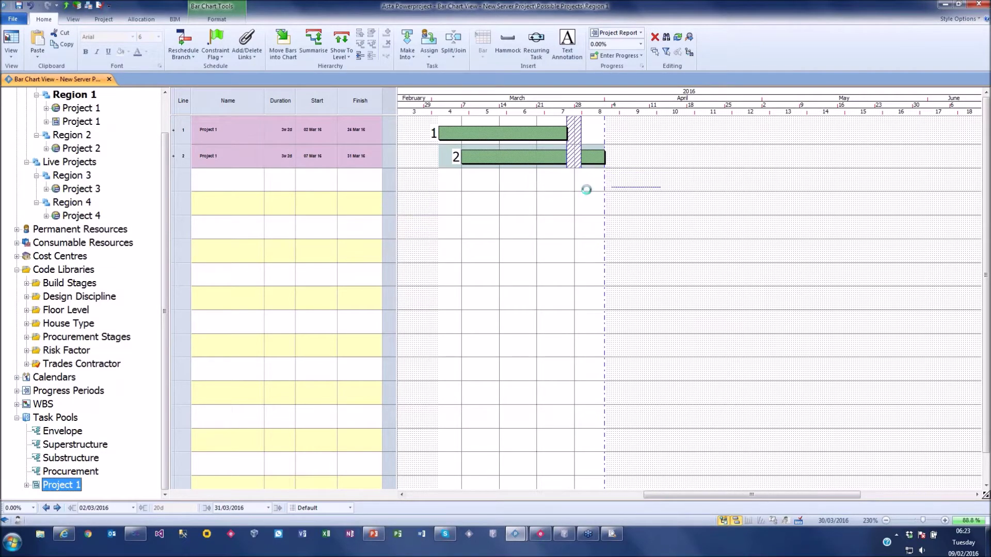
{"action": "left_click", "coordinate": [235, 163]}
{"action": "left_click", "coordinate": [236, 152]}
{"action": "type", "text": "5"}
{"action": "key", "text": "Return"}
Add another task pool copy of Project 1 to Region 1, starting on 18 Mar 16, and rename it as Project 6.
{"action": "left_click", "coordinate": [250, 180]}
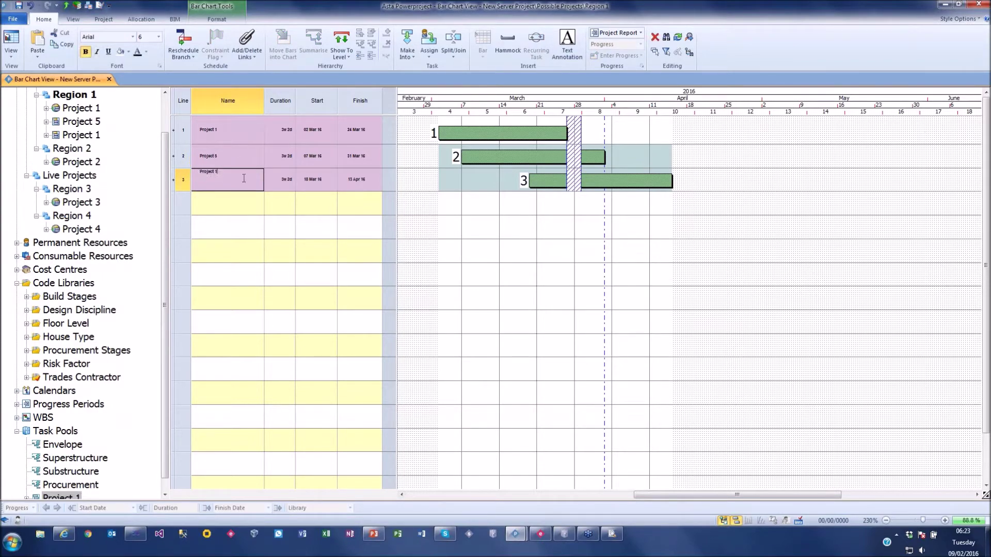
{"action": "type", "text": "6"}
{"action": "key", "text": "Return"}
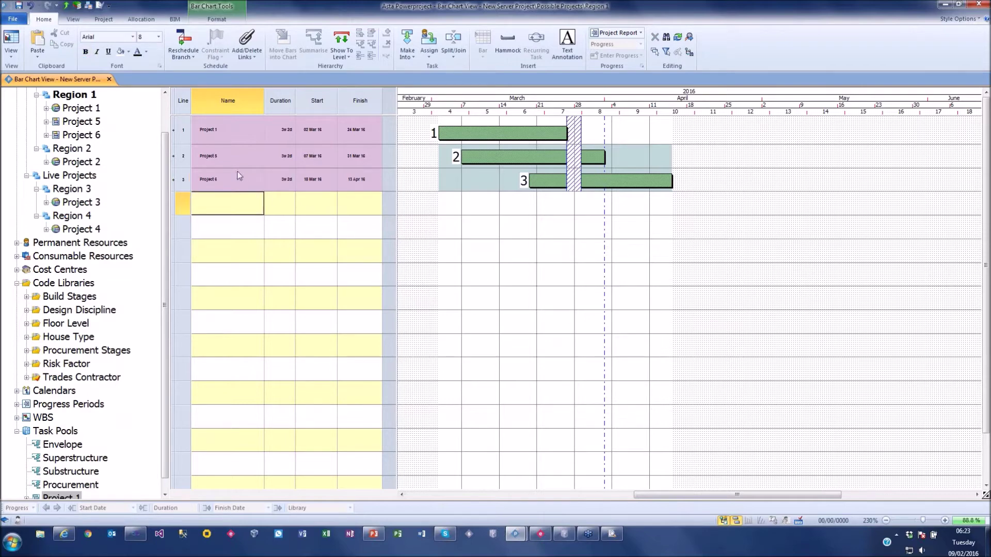
{"action": "left_click_drag", "start_coordinate": [225, 102], "coordinate": [356, 104]}
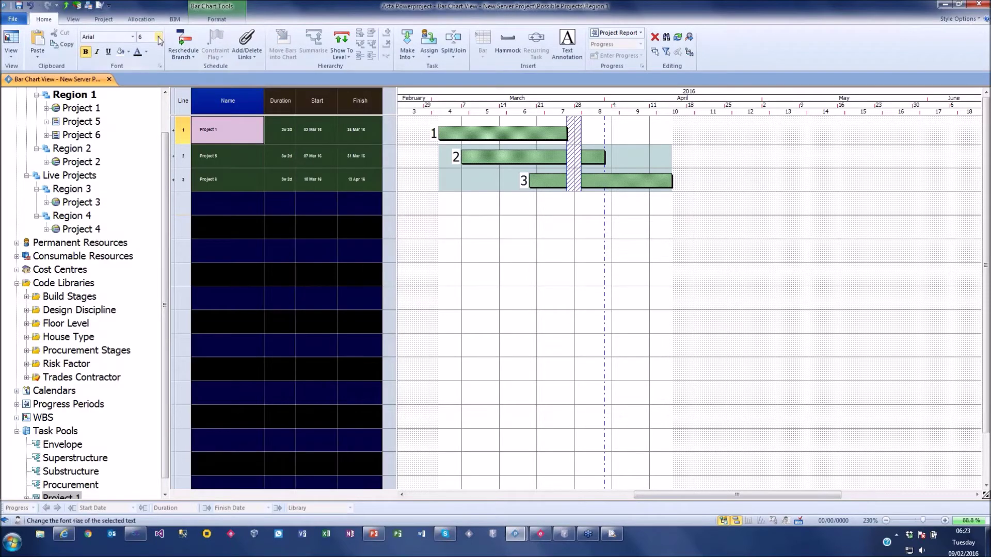
{"action": "left_click", "coordinate": [536, 269]}
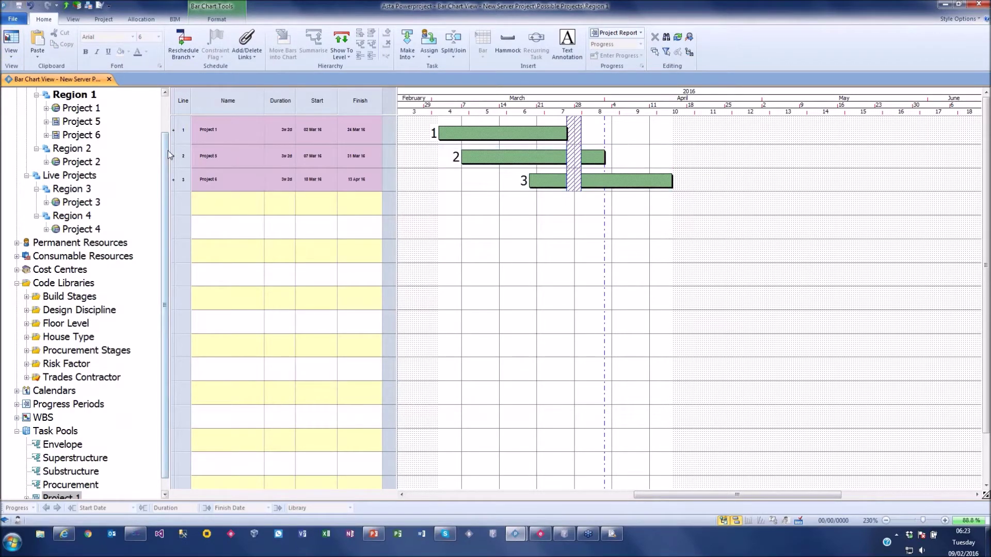
Mark Project 5 and Project 6 in Region 1 as projects in the project tree.
{"action": "scroll", "coordinate": [165, 156], "scroll_direction": "up", "scroll_amount": 1}
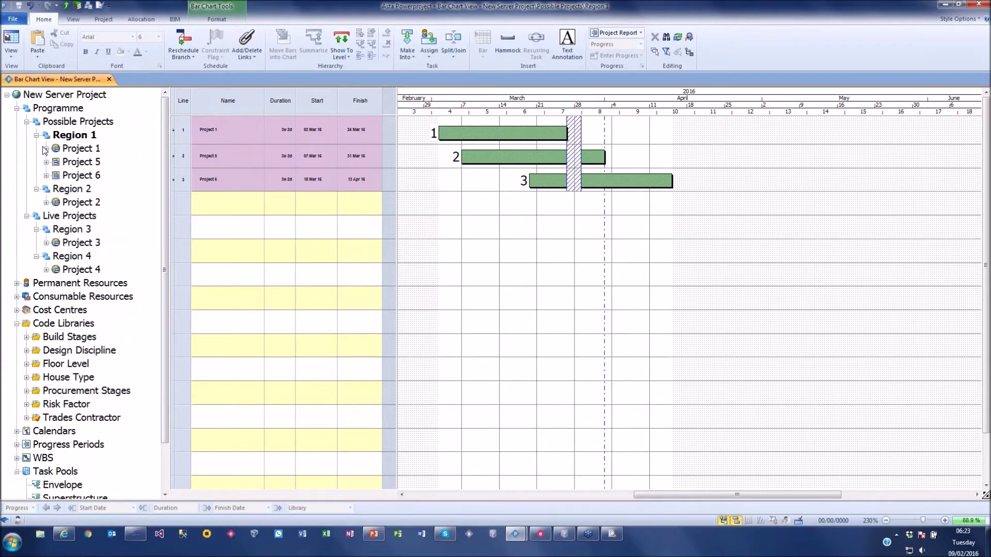
{"action": "right_click", "coordinate": [62, 162]}
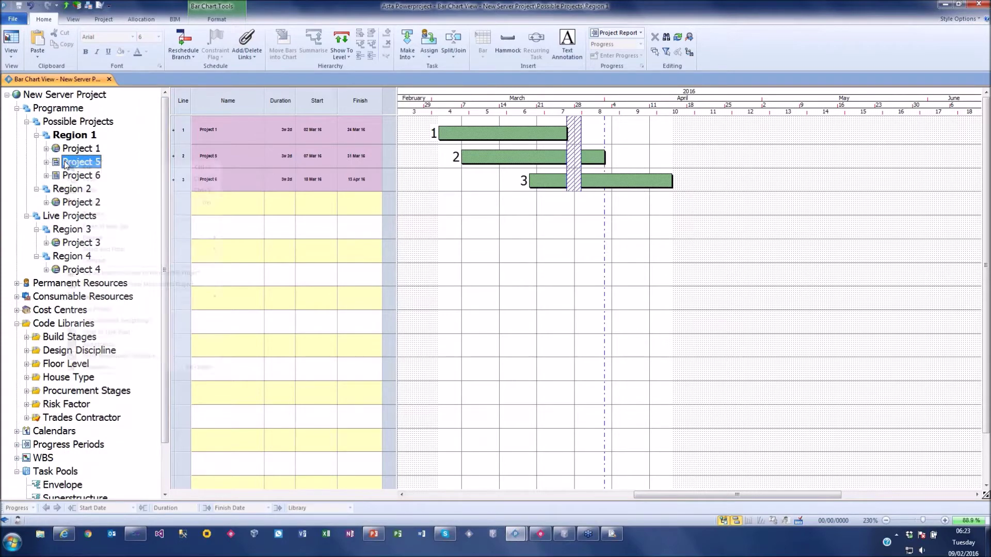
{"action": "left_click", "coordinate": [117, 309]}
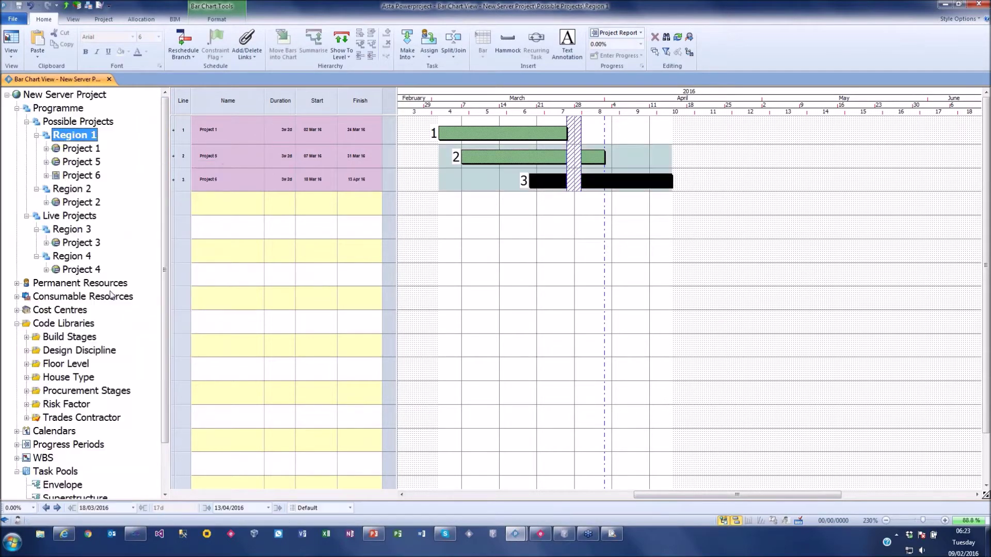
{"action": "right_click", "coordinate": [79, 176]}
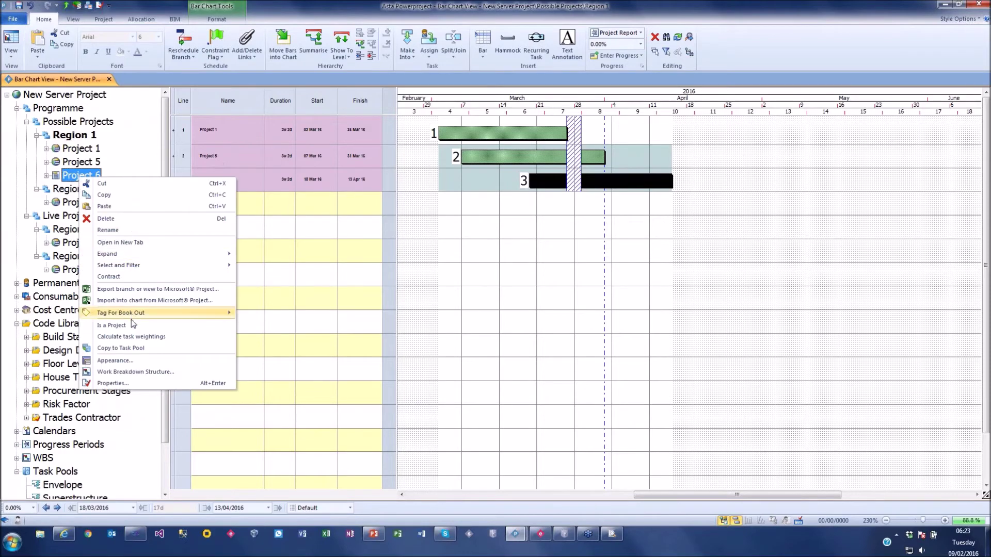
{"action": "left_click", "coordinate": [123, 325]}
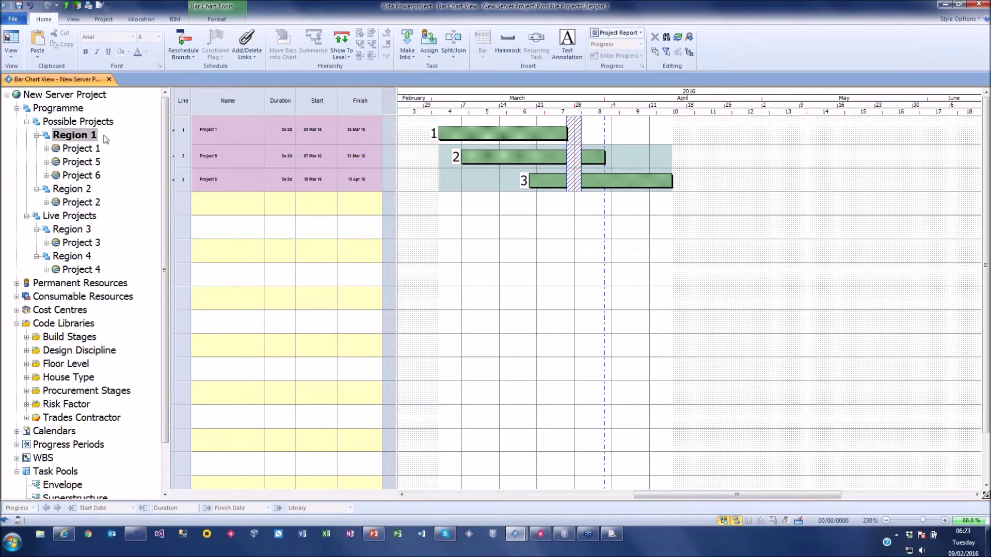
Promote Projects 1, 5, 6 and 2 out of Region 1 and Region 2 so they sit directly under Possible Projects.
{"action": "left_click", "coordinate": [78, 123]}
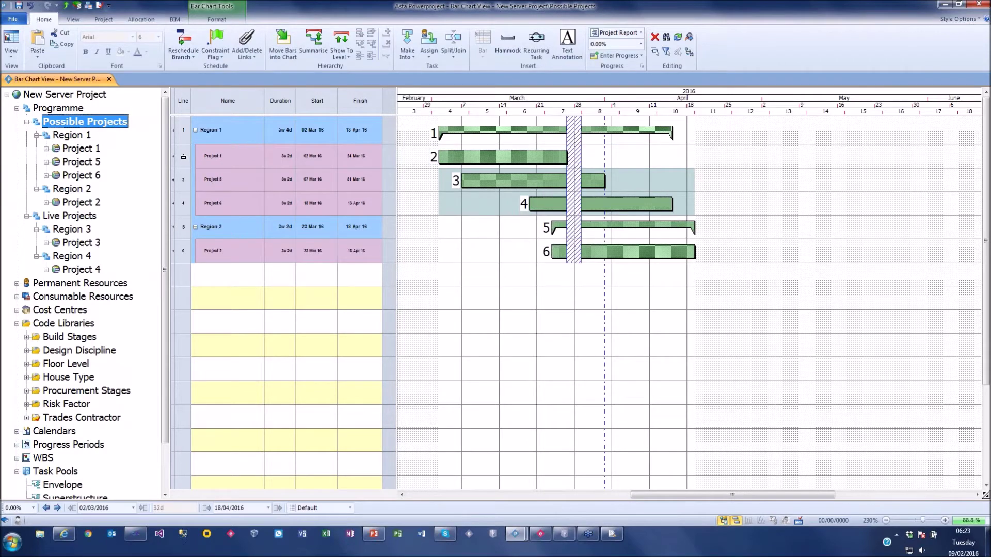
{"action": "left_click_drag", "start_coordinate": [183, 157], "coordinate": [184, 204]}
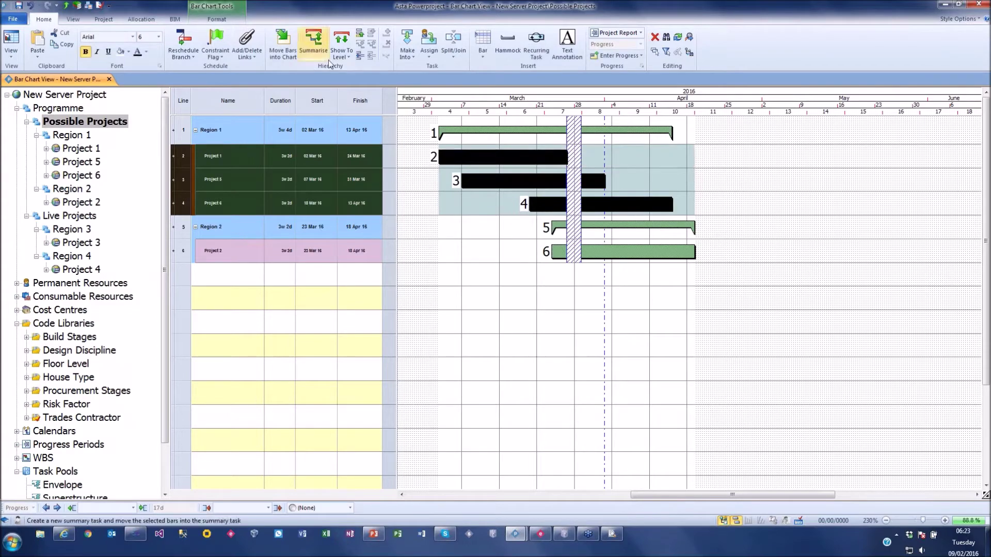
{"action": "left_click", "coordinate": [363, 59]}
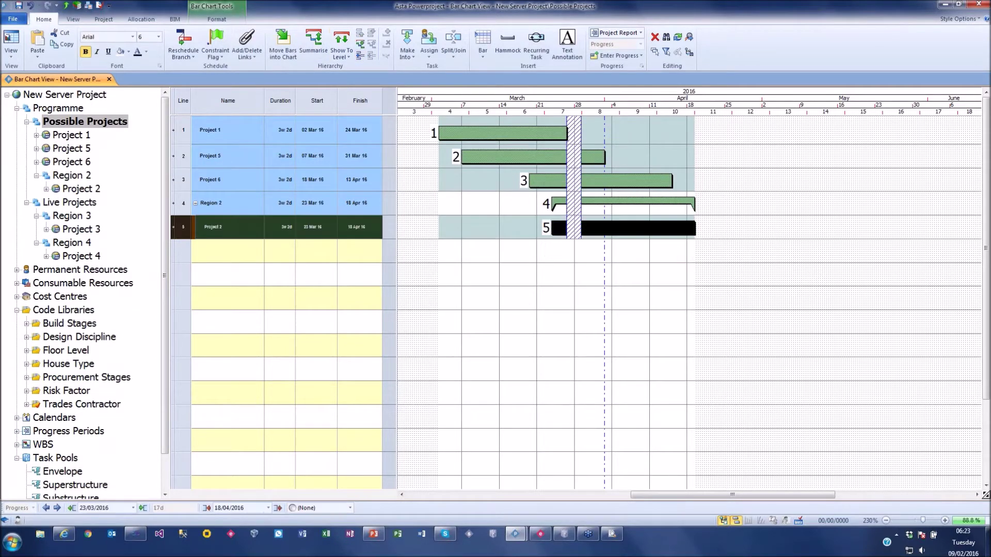
{"action": "left_click", "coordinate": [360, 56]}
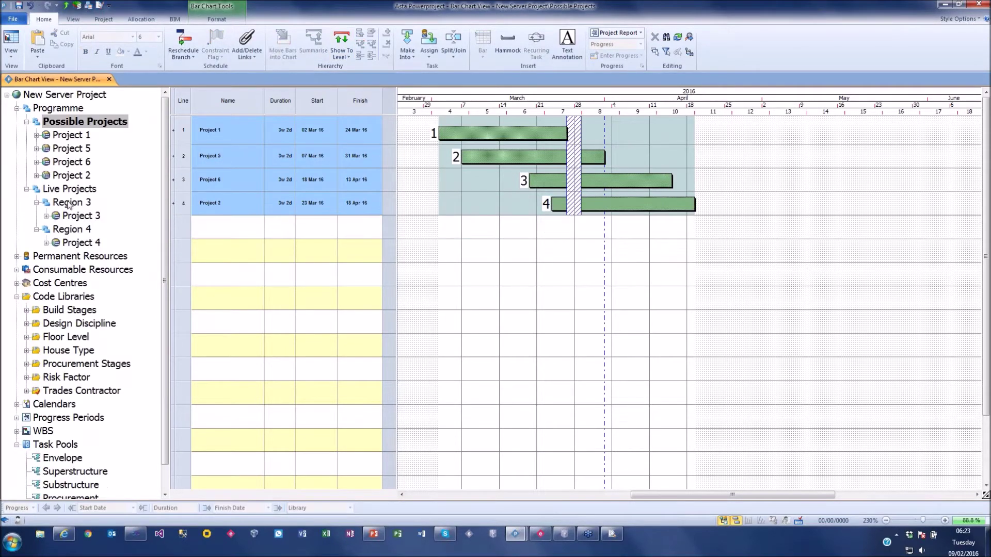
Promote Project 3 and Project 4 out of their regions so they sit directly under Live Projects, and save the project.
{"action": "left_click", "coordinate": [72, 203]}
{"action": "left_click", "coordinate": [75, 189]}
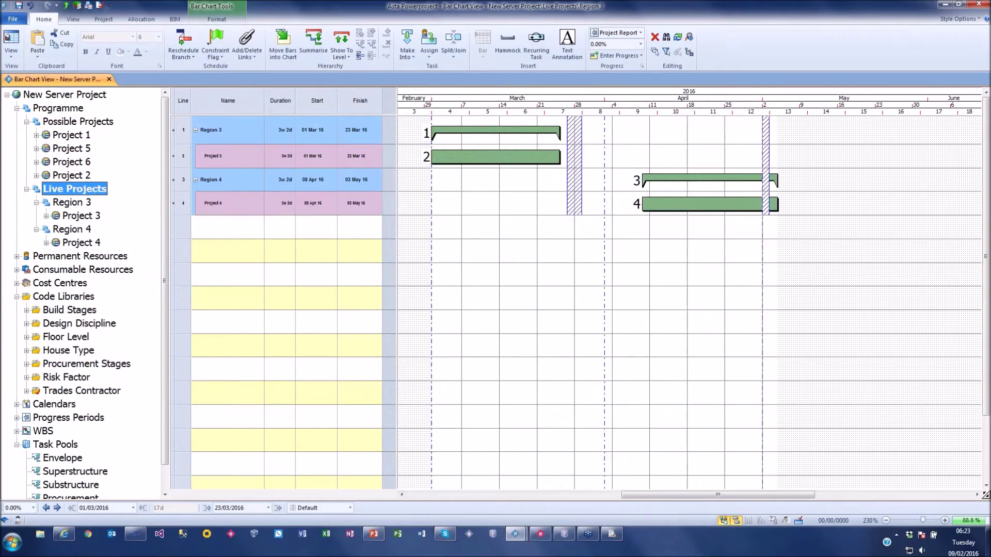
{"action": "left_click", "coordinate": [183, 156]}
{"action": "left_click", "coordinate": [360, 57]}
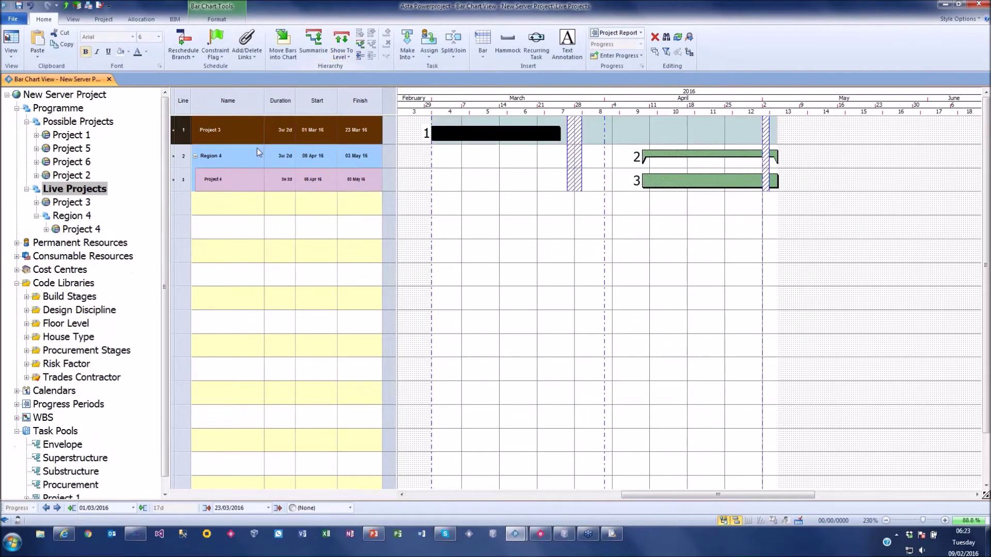
{"action": "left_click", "coordinate": [183, 180]}
{"action": "left_click", "coordinate": [360, 57]}
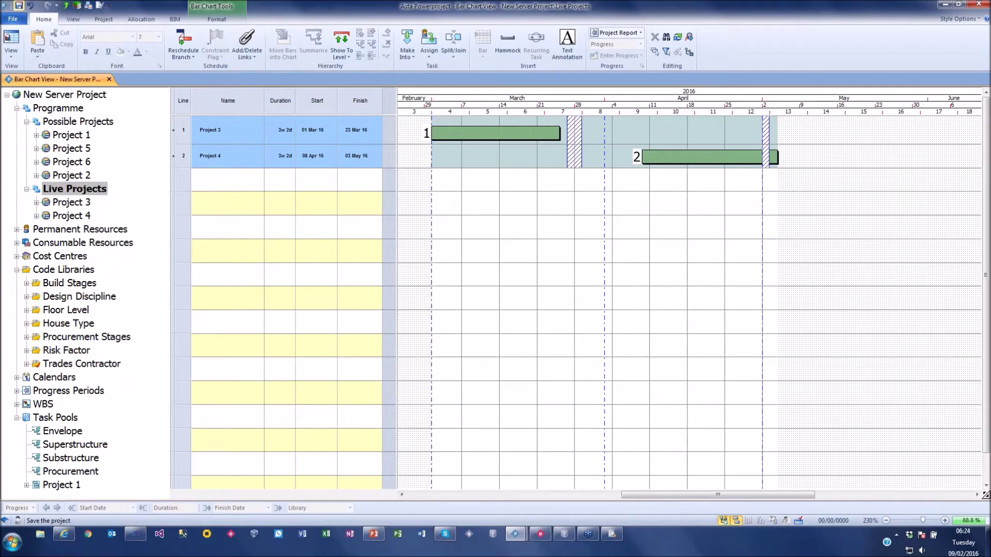
{"action": "left_click", "coordinate": [19, 6]}
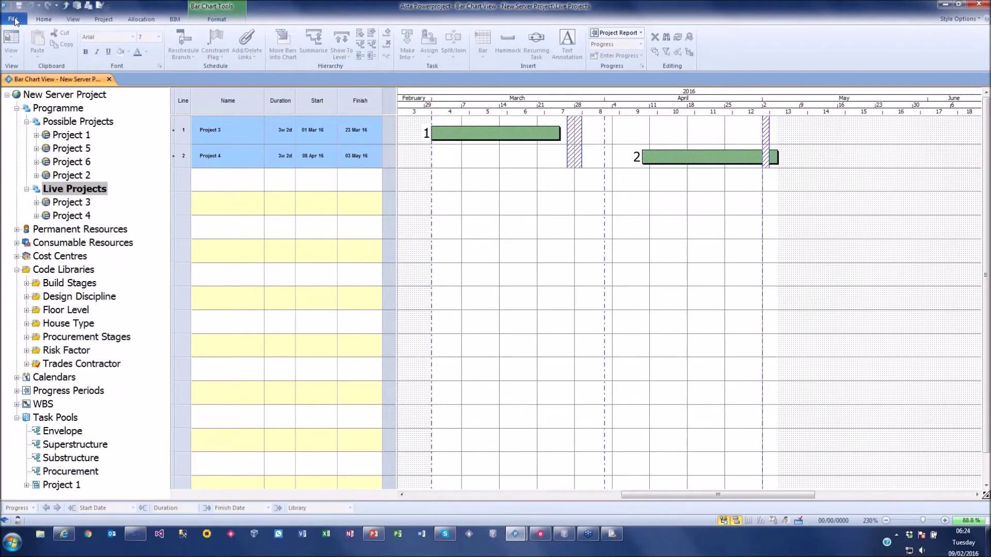
Browse the individual projects stored inside New Server Project on the server without opening any of them.
{"action": "left_click", "coordinate": [14, 19]}
{"action": "left_click", "coordinate": [16, 19]}
{"action": "left_click", "coordinate": [15, 20]}
{"action": "left_click", "coordinate": [31, 65]}
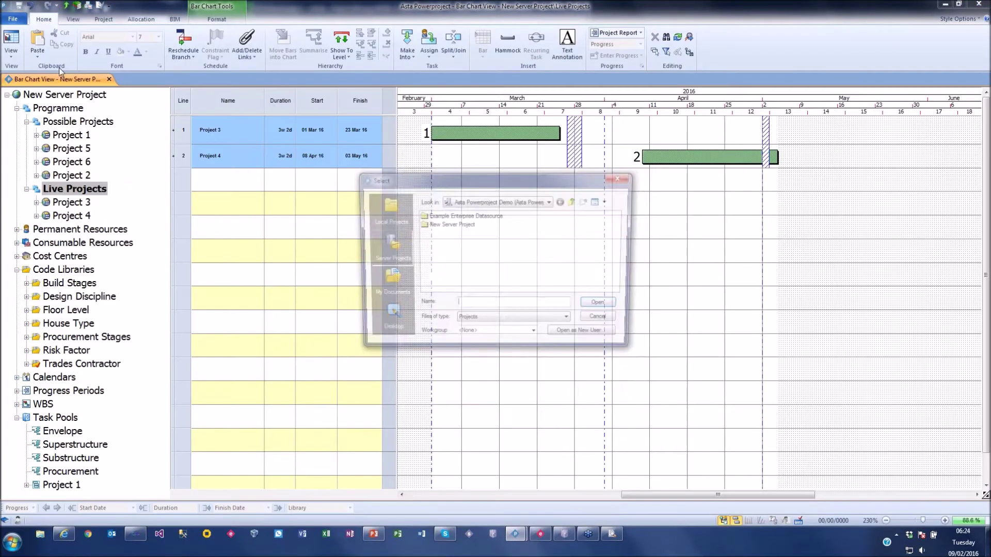
{"action": "double_click", "coordinate": [447, 225]}
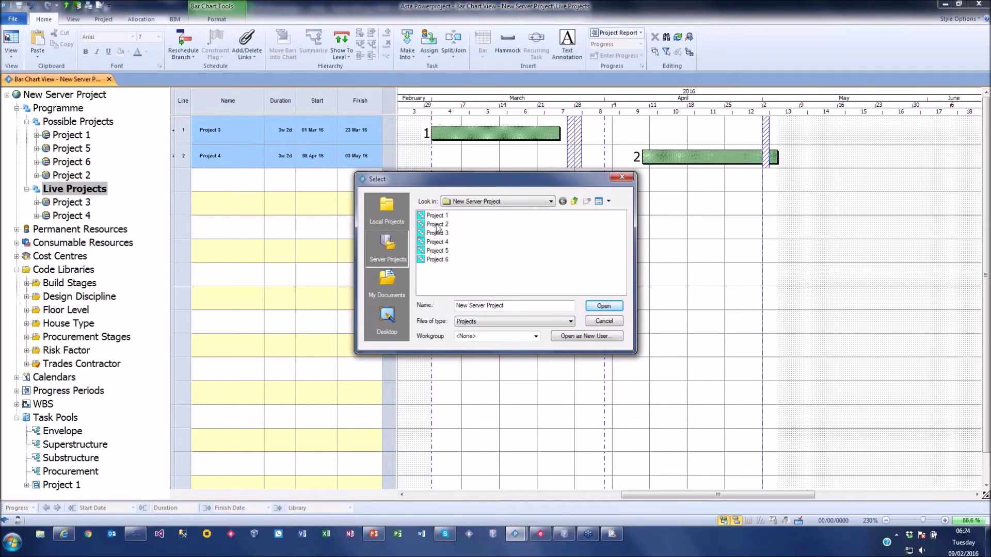
{"action": "left_click", "coordinate": [575, 202]}
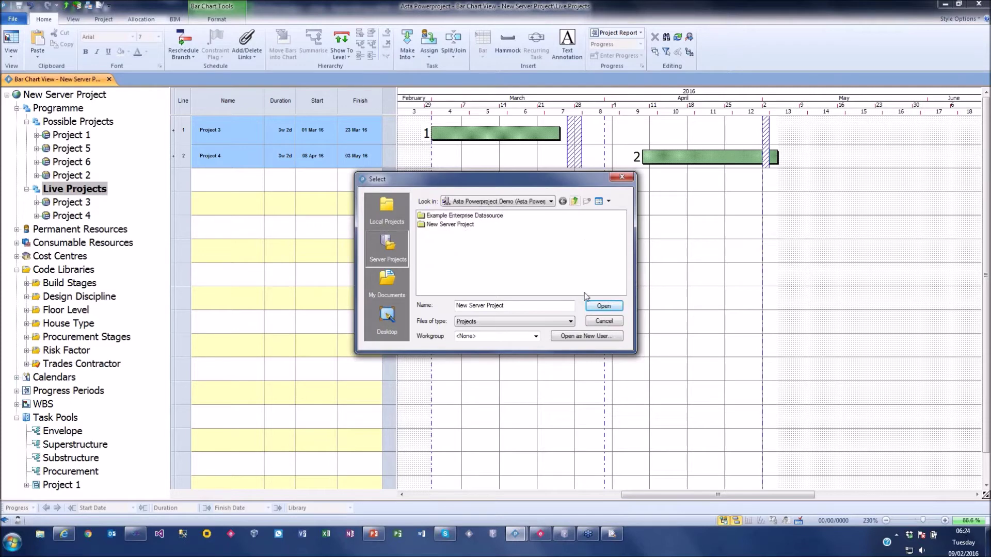
{"action": "left_click", "coordinate": [603, 321]}
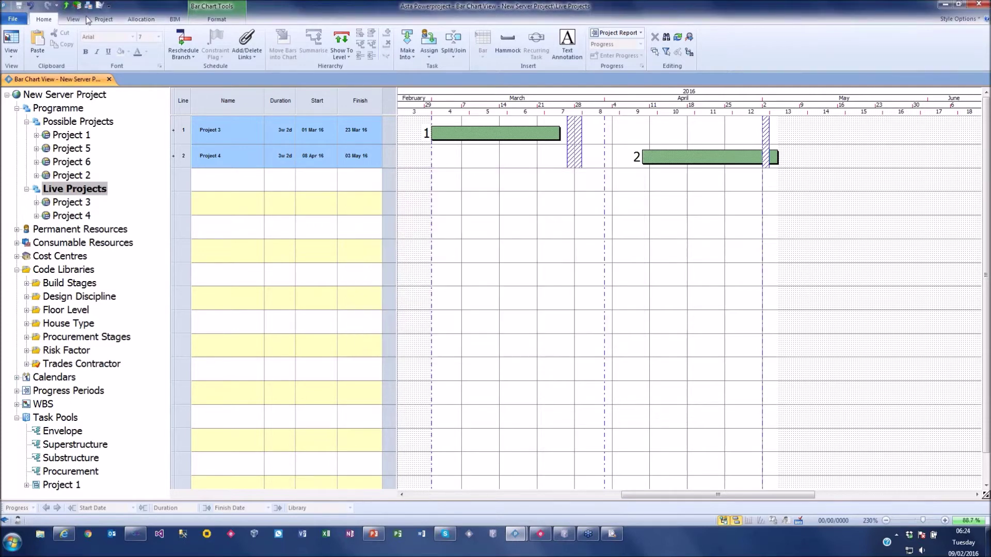
Close New Server Project and open only its Project 3 from the server.
{"action": "left_click", "coordinate": [12, 19]}
{"action": "left_click", "coordinate": [21, 79]}
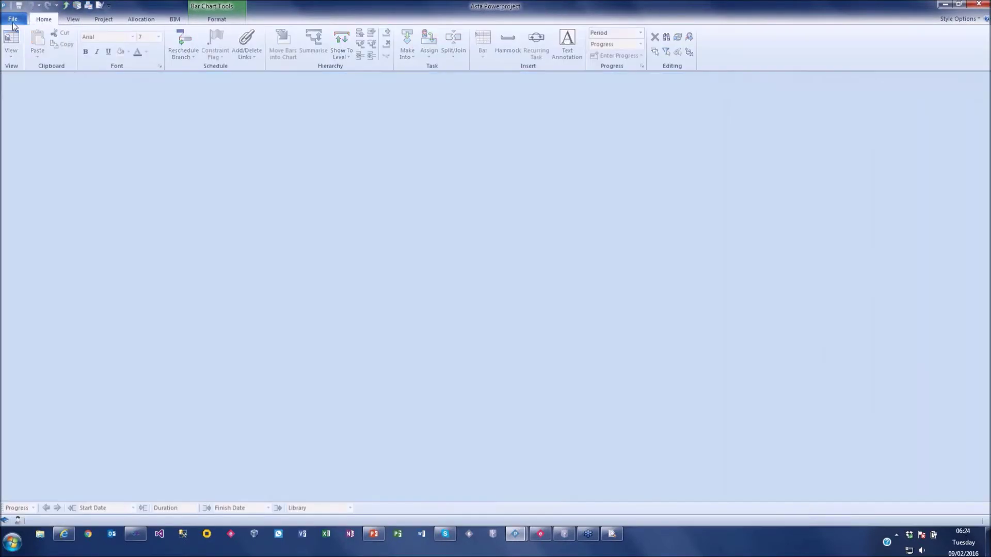
{"action": "left_click", "coordinate": [13, 18]}
{"action": "left_click", "coordinate": [31, 64]}
{"action": "double_click", "coordinate": [443, 226]}
{"action": "double_click", "coordinate": [436, 233]}
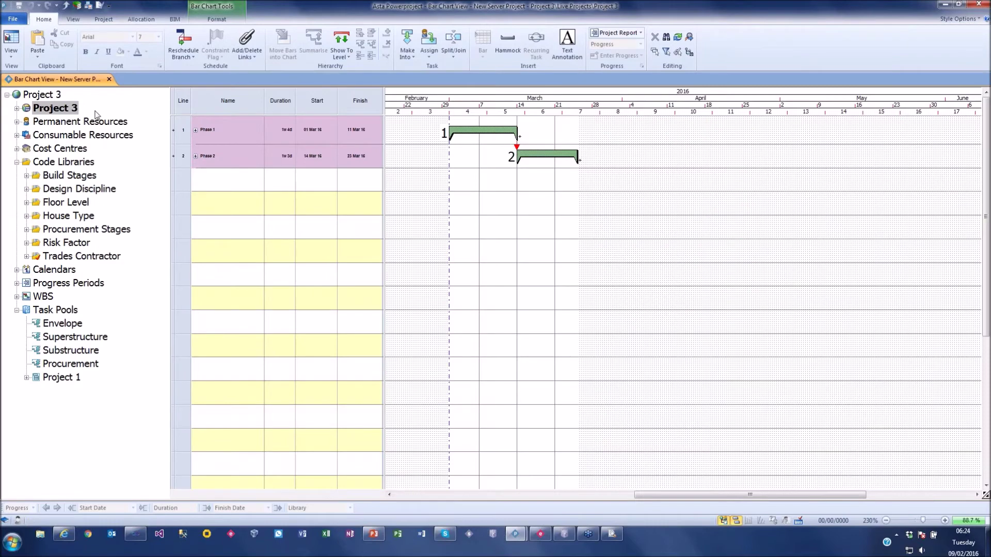
Expand Project 3 in the tree and both Phase 1 and Phase 2 in the chart to view their tasks.
{"action": "left_click", "coordinate": [17, 108]}
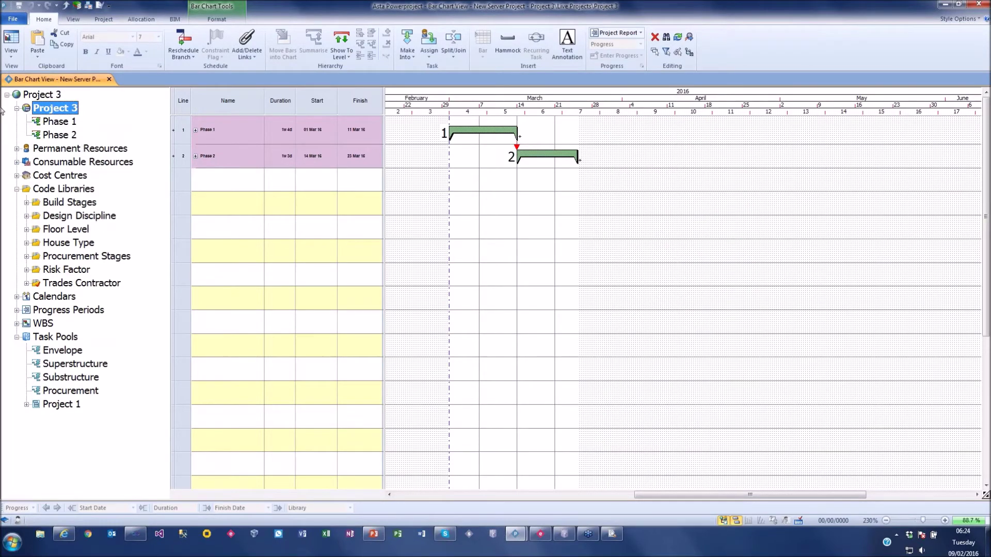
{"action": "left_click", "coordinate": [503, 132]}
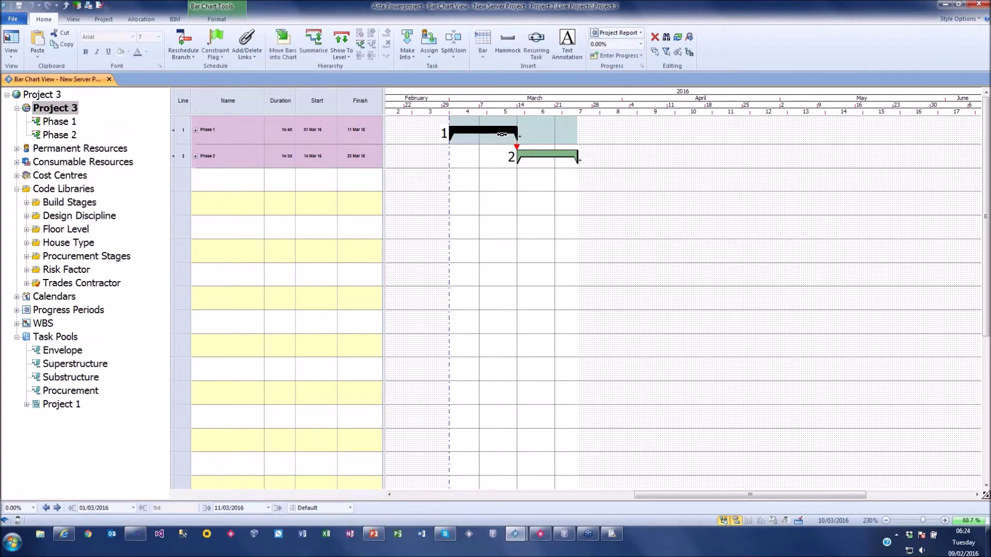
{"action": "double_click", "coordinate": [499, 132]}
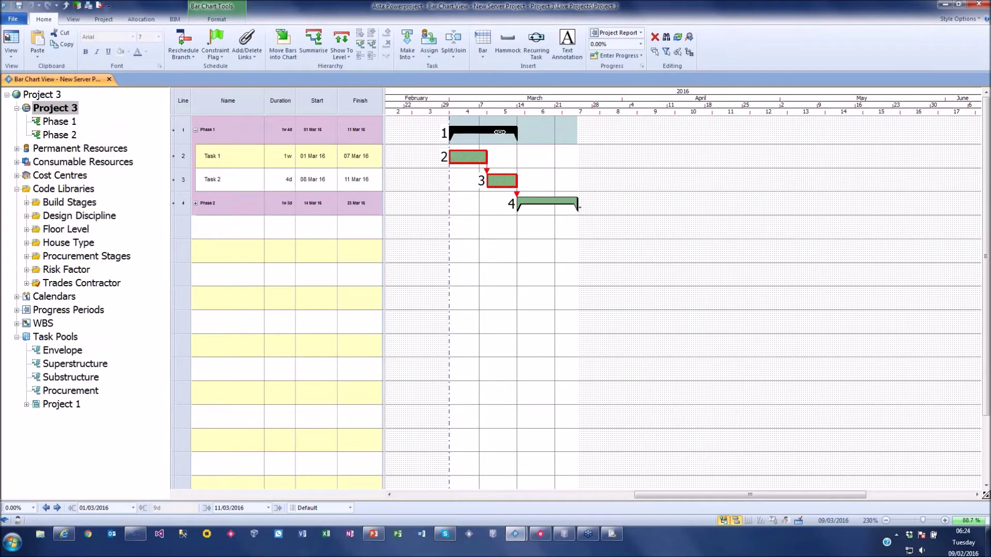
{"action": "double_click", "coordinate": [536, 200]}
{"action": "left_click", "coordinate": [476, 264]}
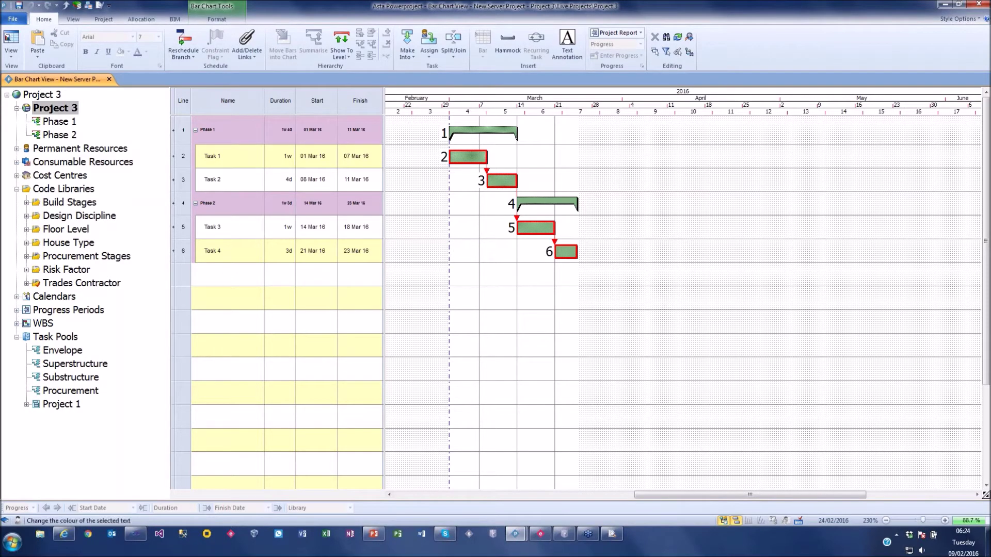
Close Project 3 without saving and reopen New Server Project from the recent projects.
{"action": "left_click", "coordinate": [23, 20]}
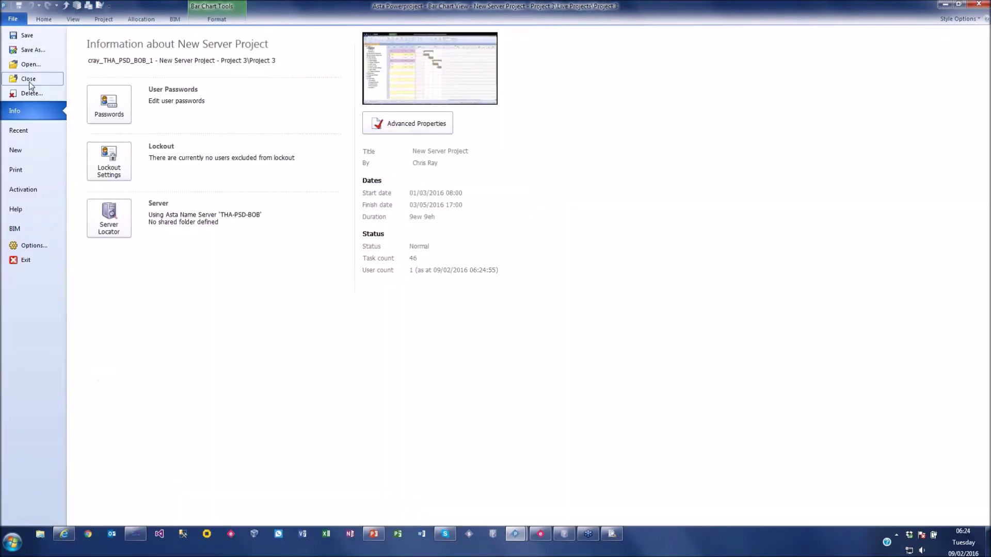
{"action": "left_click", "coordinate": [29, 81]}
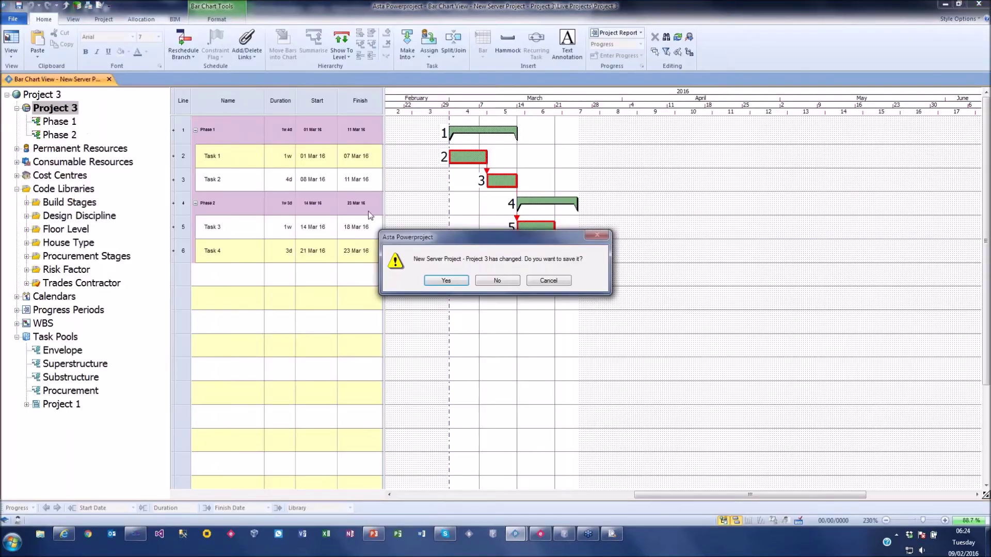
{"action": "left_click", "coordinate": [492, 283]}
{"action": "left_click", "coordinate": [12, 19]}
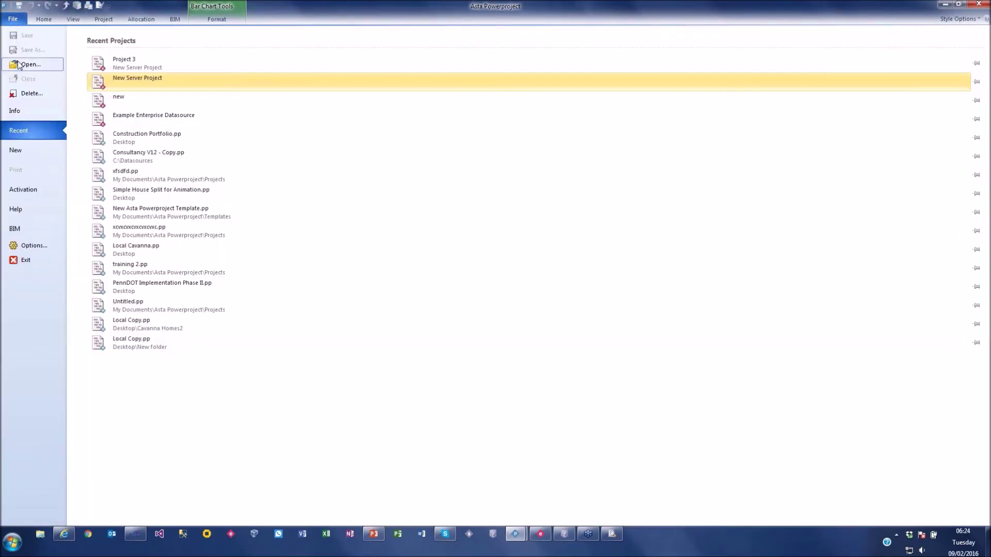
{"action": "left_click", "coordinate": [123, 82]}
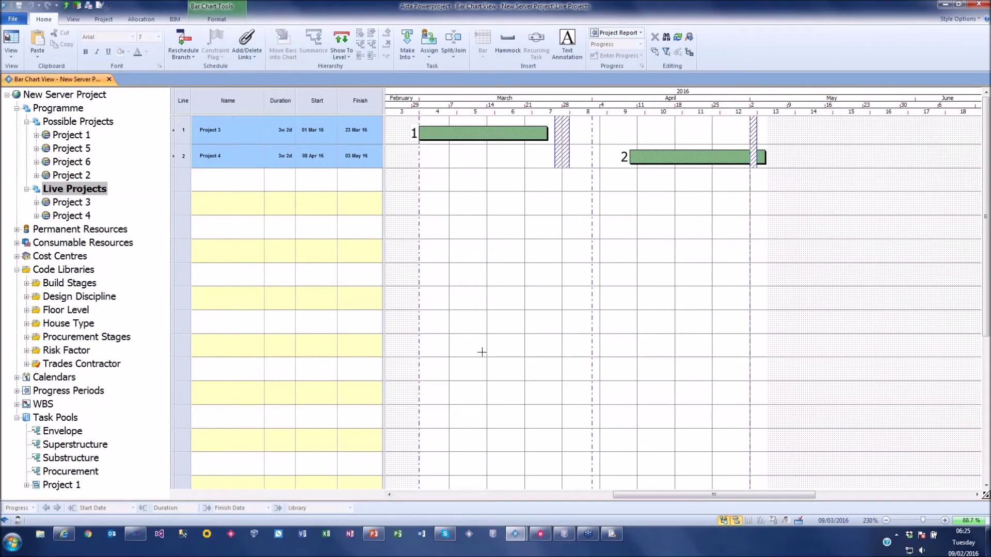
In the second Powerproject window, close Example Enterprise Datasource and open New Server Project from the server.
{"action": "mouse_move", "coordinate": [515, 534]}
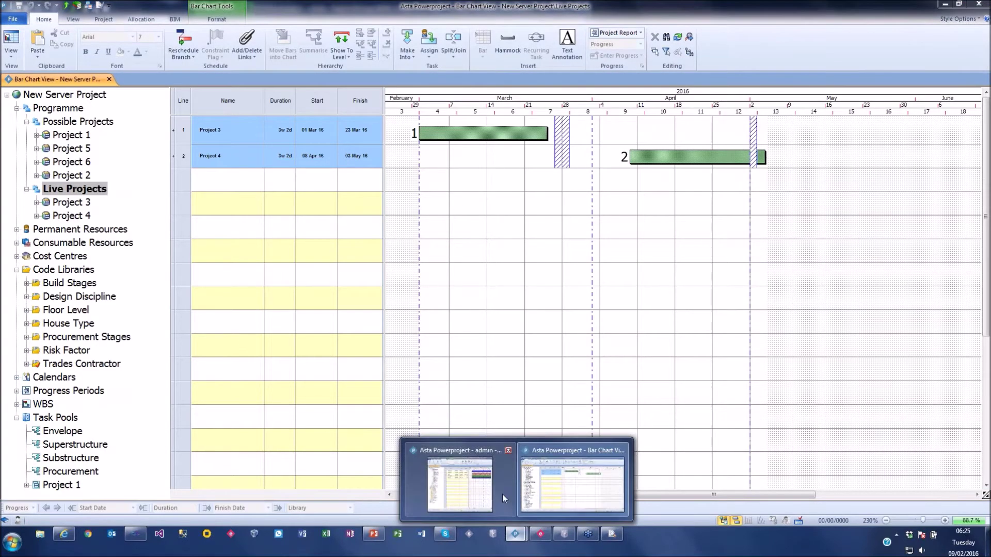
{"action": "left_click", "coordinate": [478, 482]}
{"action": "left_click", "coordinate": [19, 22]}
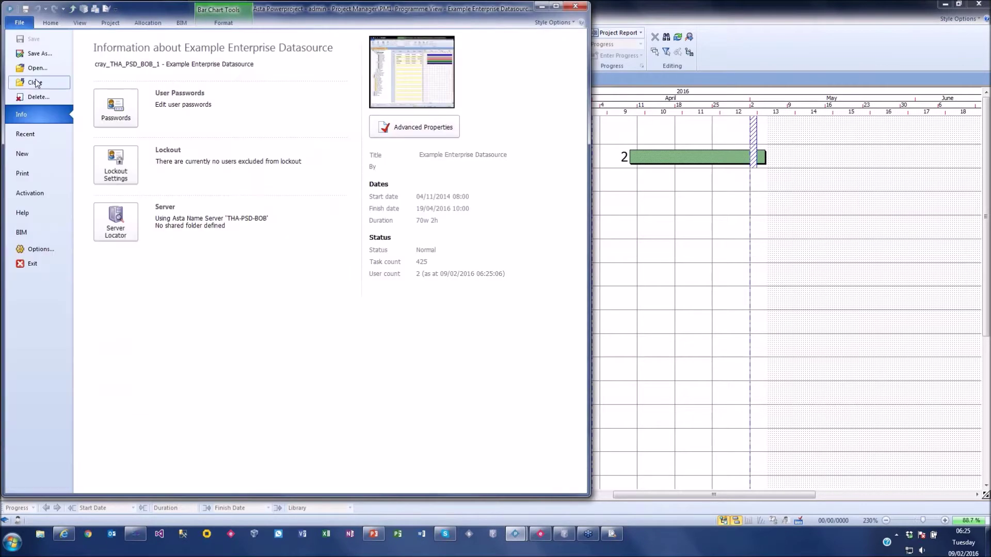
{"action": "left_click", "coordinate": [32, 46]}
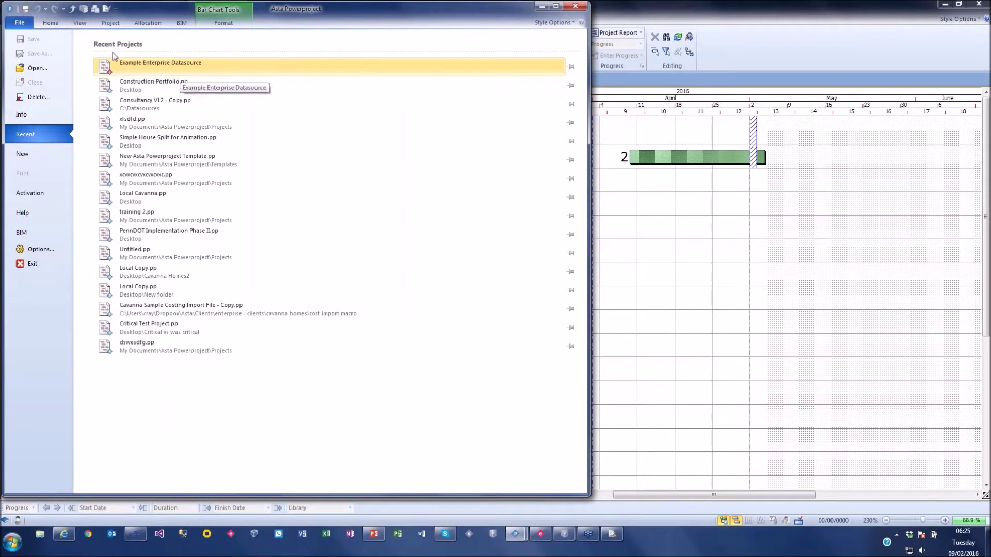
{"action": "left_click", "coordinate": [36, 69]}
{"action": "left_click", "coordinate": [238, 211]}
{"action": "left_click", "coordinate": [404, 293]}
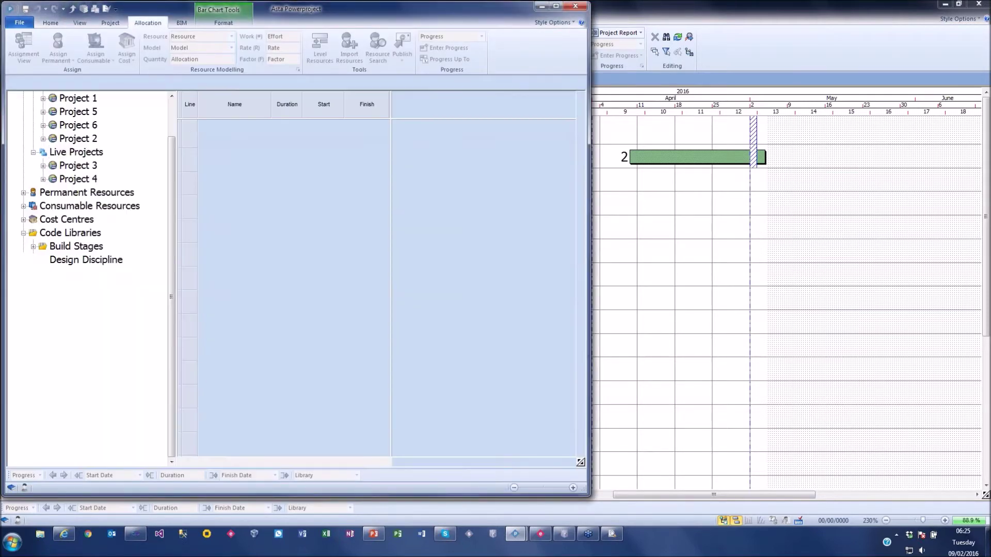
{"action": "scroll", "coordinate": [167, 150], "scroll_direction": "up", "scroll_amount": 1}
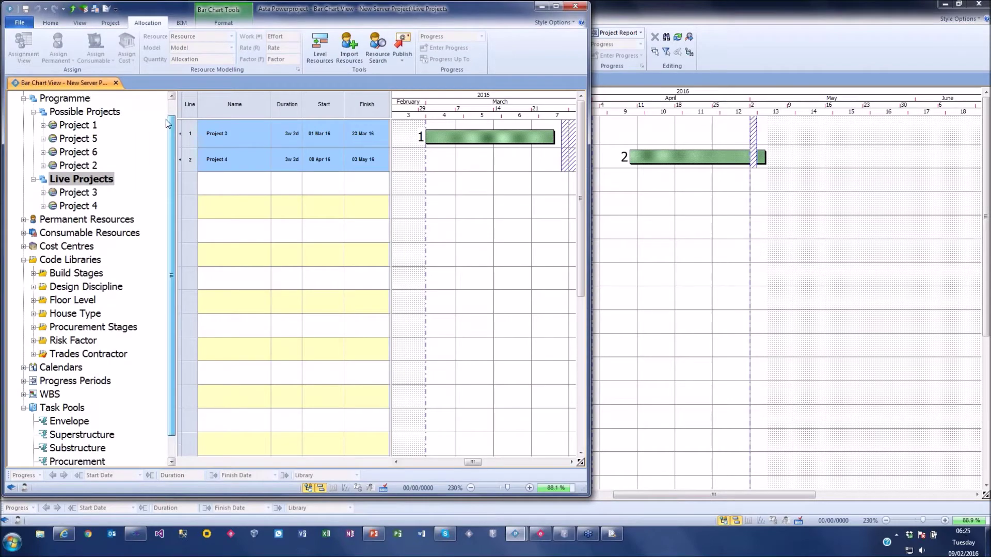
Restore the maximised New Server Project window and arrange it so both sessions are visible together.
{"action": "left_click", "coordinate": [743, 9]}
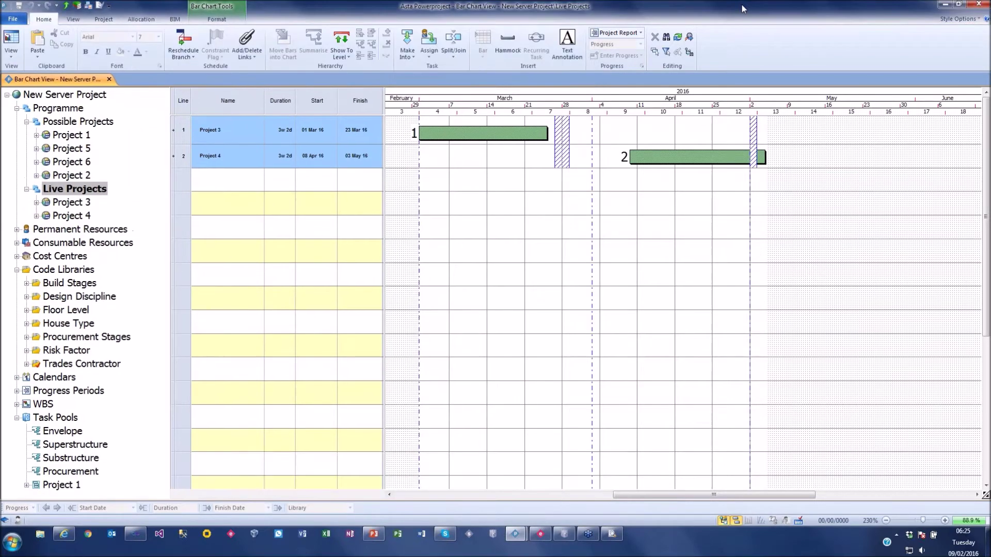
{"action": "double_click", "coordinate": [743, 9]}
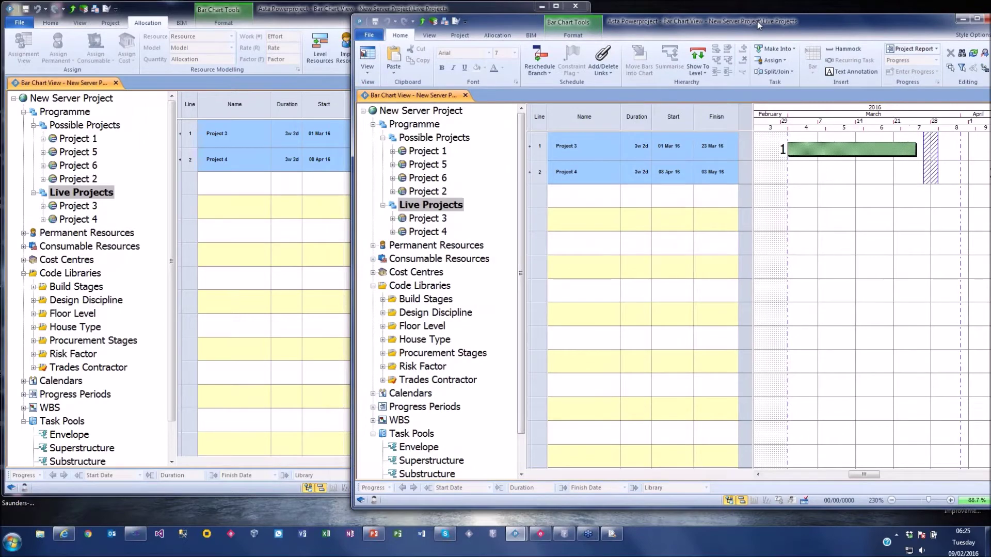
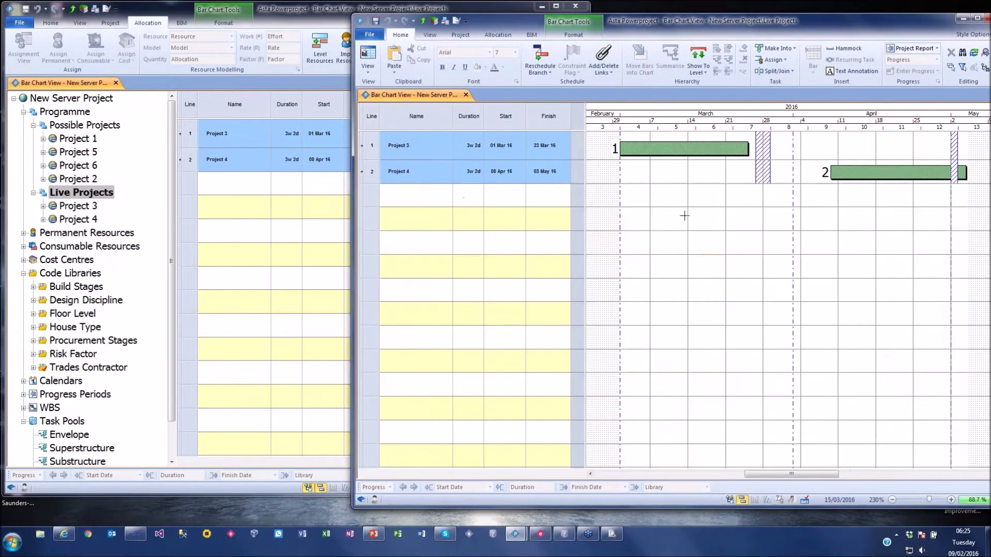
{"action": "left_click_drag", "start_coordinate": [686, 23], "coordinate": [715, 199]}
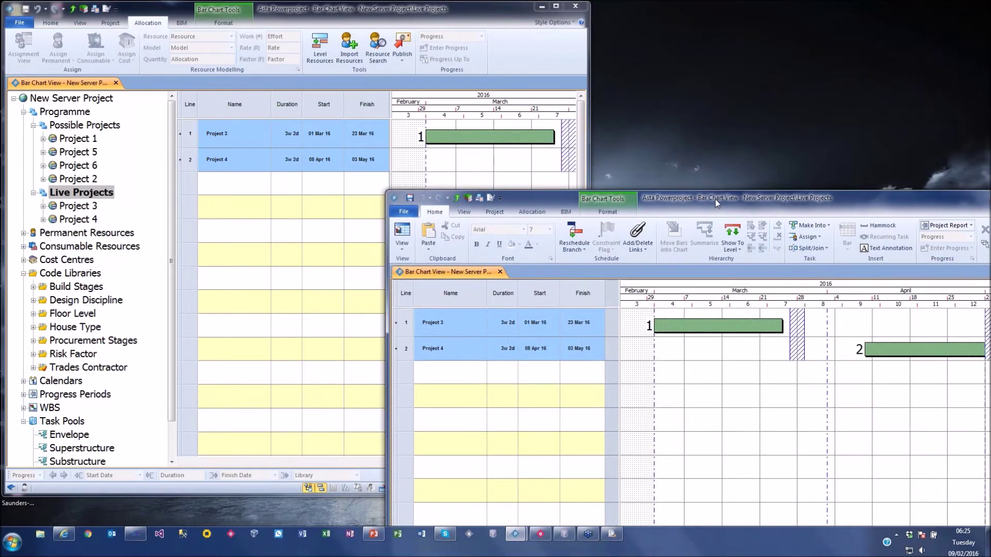
Open Project 3 from its bar in the restored window and expand Phase 1 and Phase 2.
{"action": "double_click", "coordinate": [686, 322]}
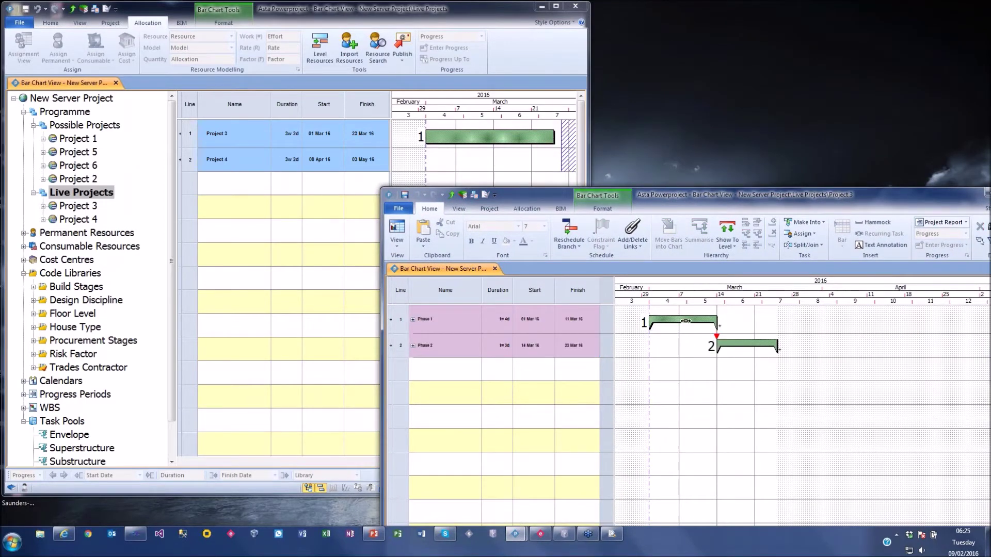
{"action": "double_click", "coordinate": [687, 321]}
{"action": "double_click", "coordinate": [734, 393]}
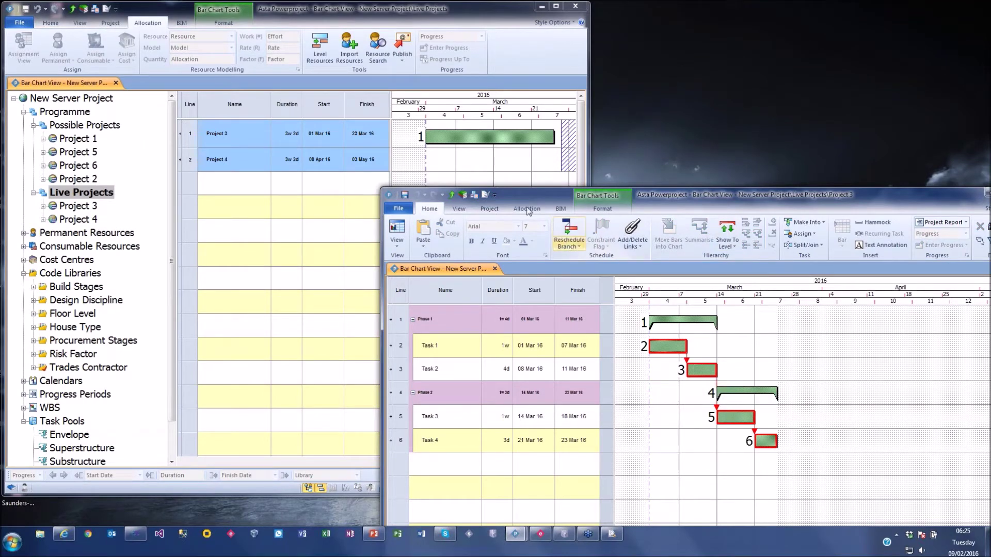
Open Project 3 in the other session, widen its chart area, and expand both Phase 1 and Phase 2.
{"action": "left_click", "coordinate": [375, 16]}
{"action": "double_click", "coordinate": [93, 206]}
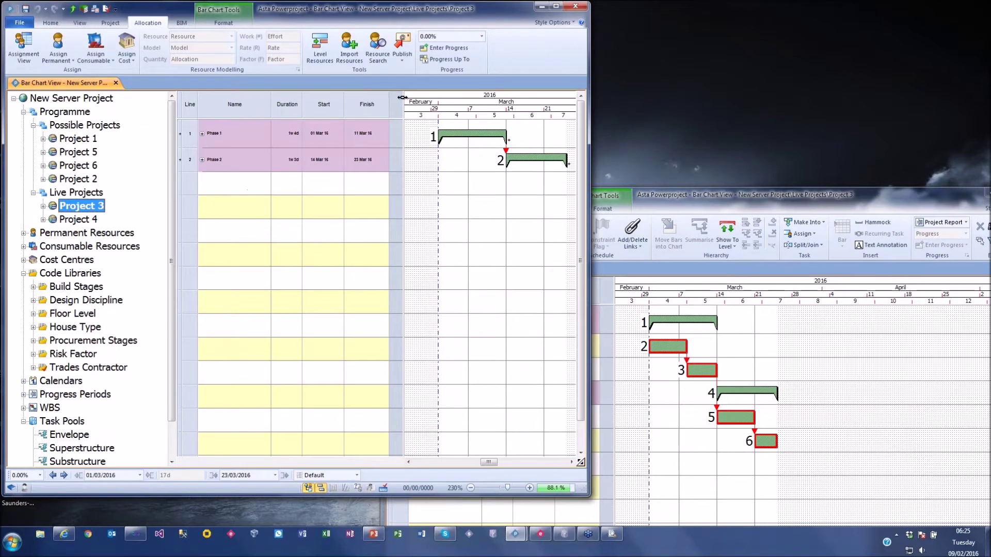
{"action": "left_click_drag", "start_coordinate": [402, 97], "coordinate": [299, 88]}
{"action": "double_click", "coordinate": [357, 136]}
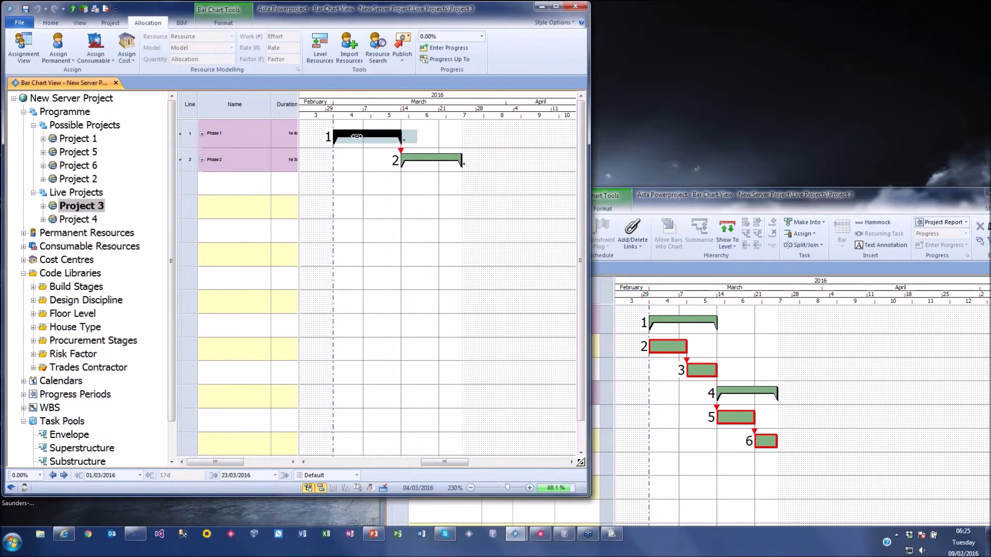
{"action": "double_click", "coordinate": [451, 208]}
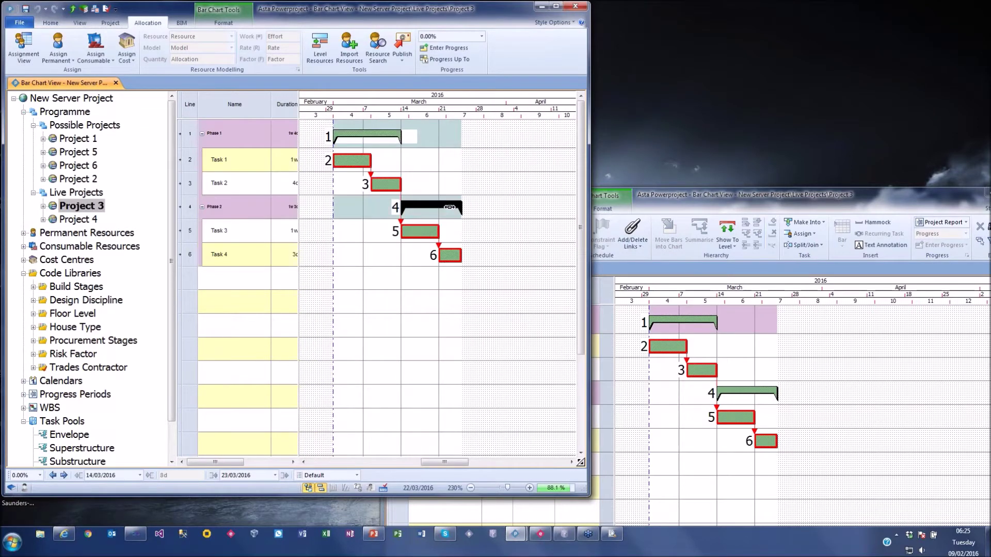
Select and deselect Project 3's Task 1 to compare how the selection is highlighted in both sessions.
{"action": "left_click", "coordinate": [449, 303]}
{"action": "left_click", "coordinate": [346, 160]}
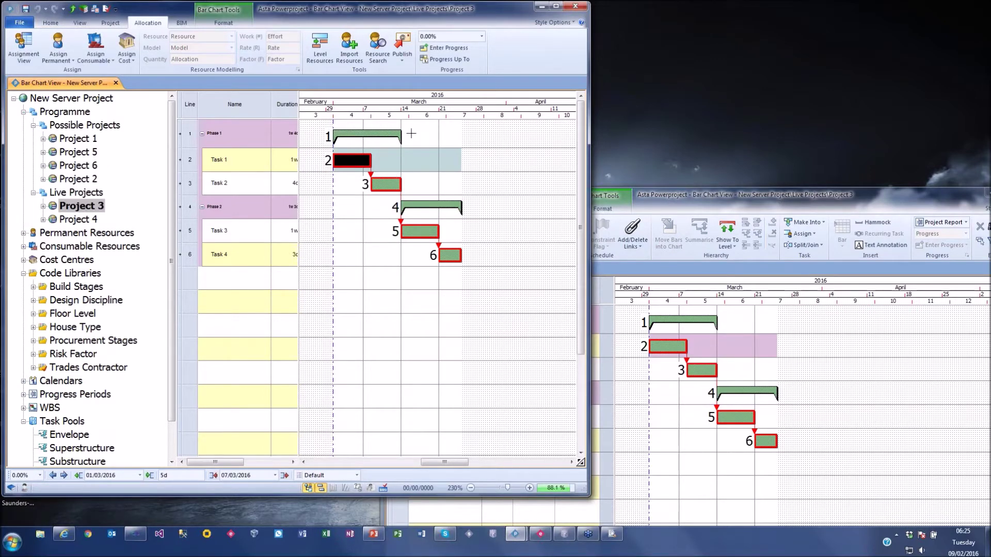
{"action": "left_click", "coordinate": [408, 292]}
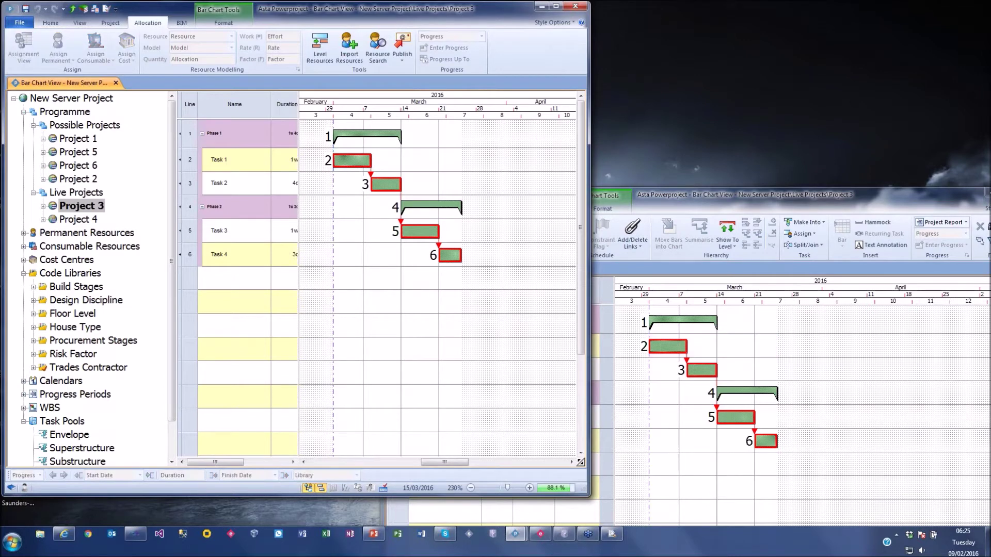
{"action": "left_click", "coordinate": [360, 162]}
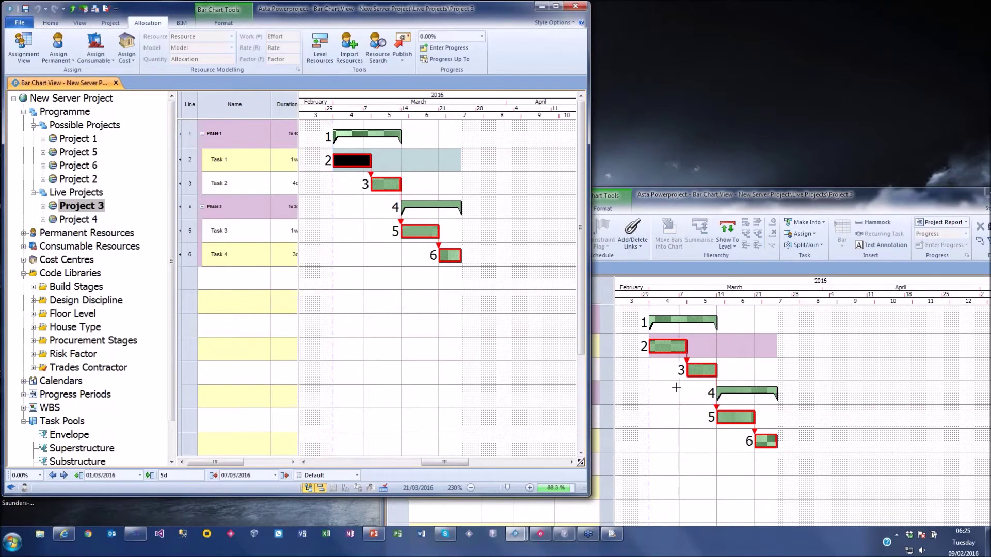
Lengthen Task 1 to about 2 weeks and Task 2 to 1w 2d in Project 3's chart.
{"action": "left_click", "coordinate": [373, 284]}
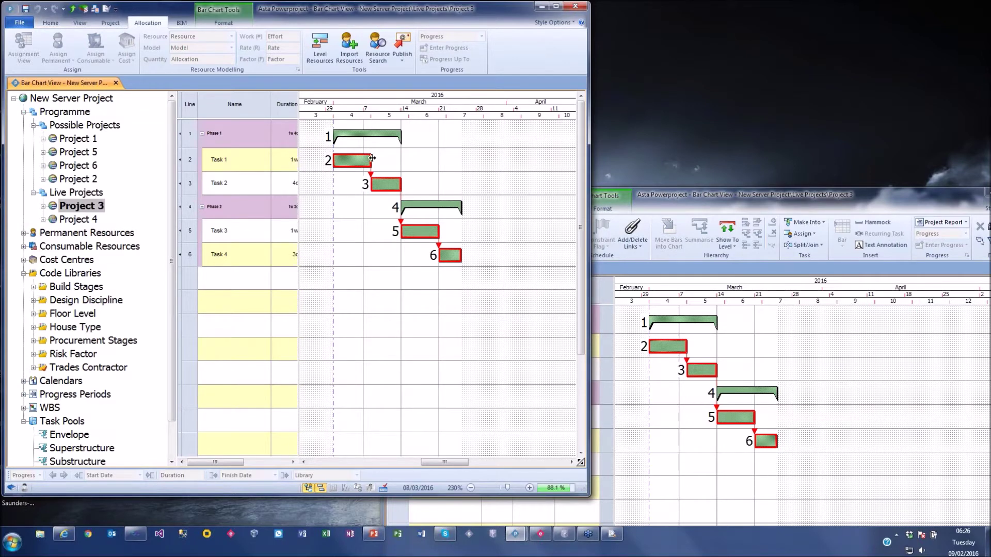
{"action": "left_click_drag", "start_coordinate": [370, 156], "coordinate": [412, 163]}
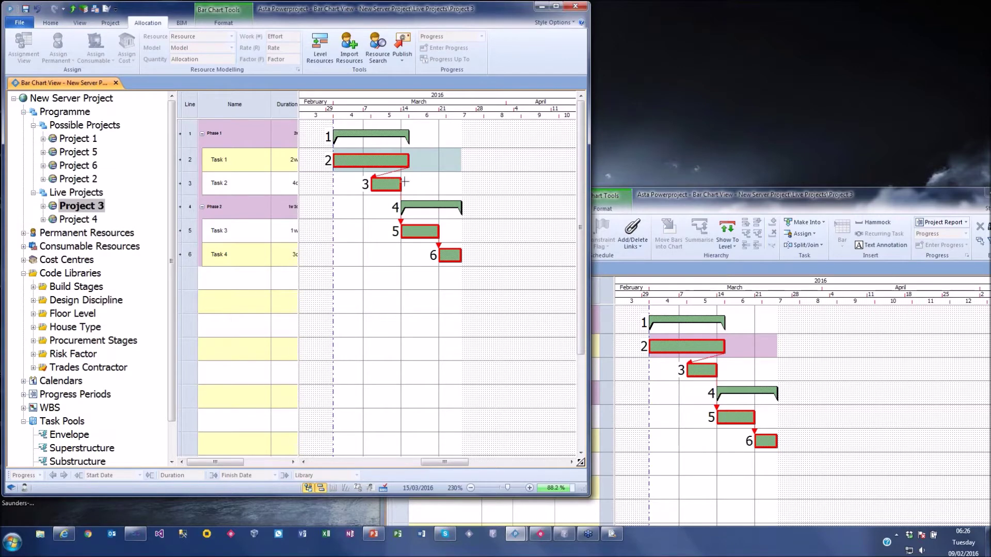
{"action": "left_click_drag", "start_coordinate": [402, 182], "coordinate": [424, 183]}
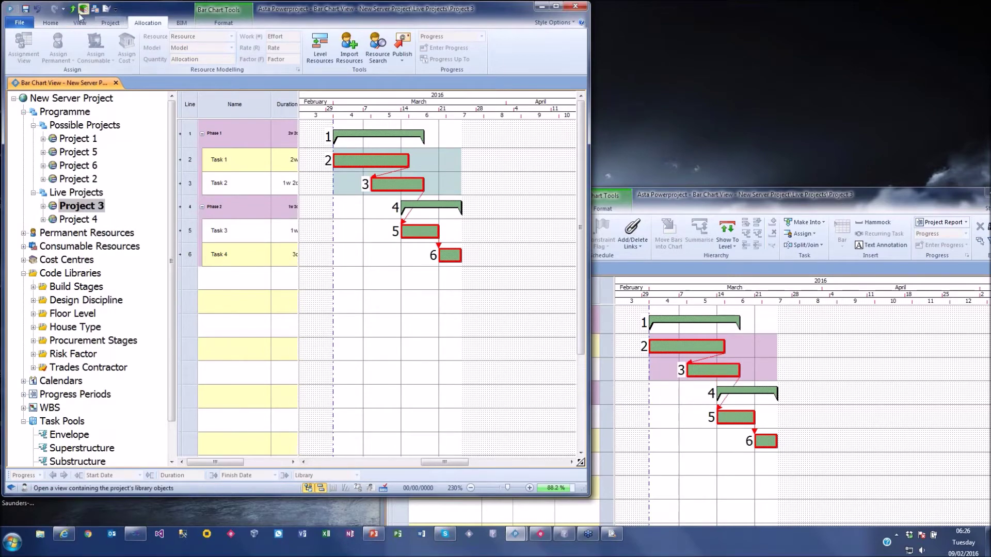
Reschedule the Project 3 branch with the straighten progress period set to <None>, and save the changes.
{"action": "left_click", "coordinate": [50, 22]}
{"action": "left_click", "coordinate": [193, 36]}
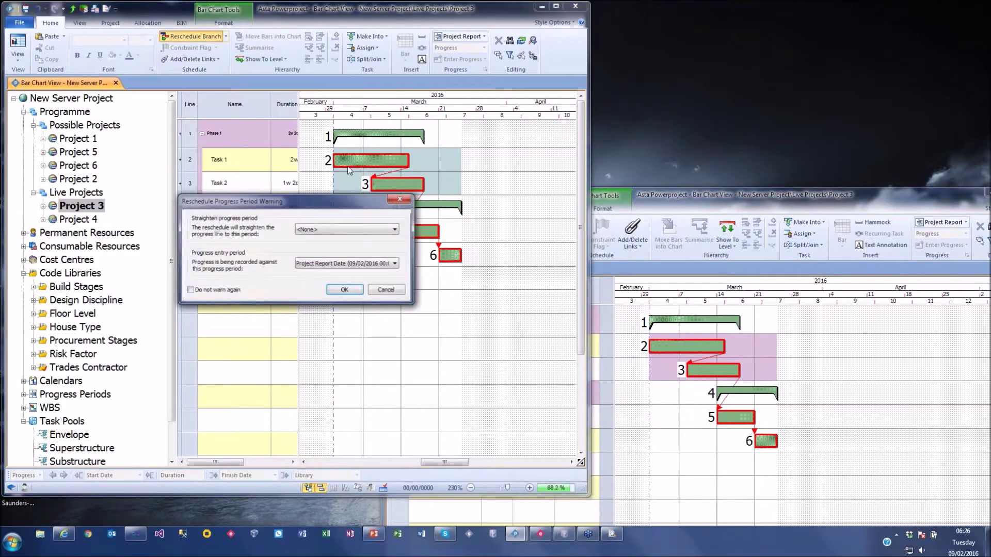
{"action": "left_click", "coordinate": [358, 290]}
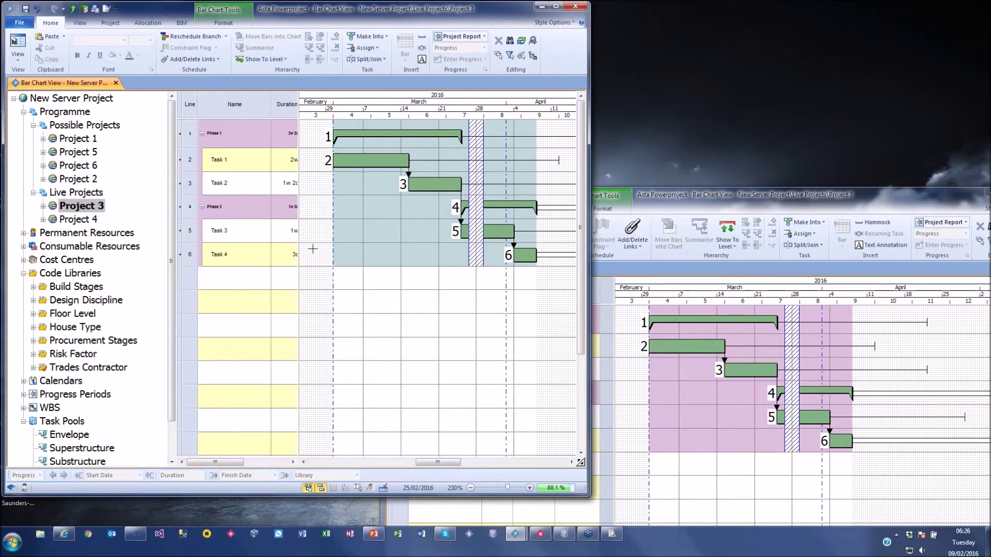
{"action": "left_click", "coordinate": [25, 8]}
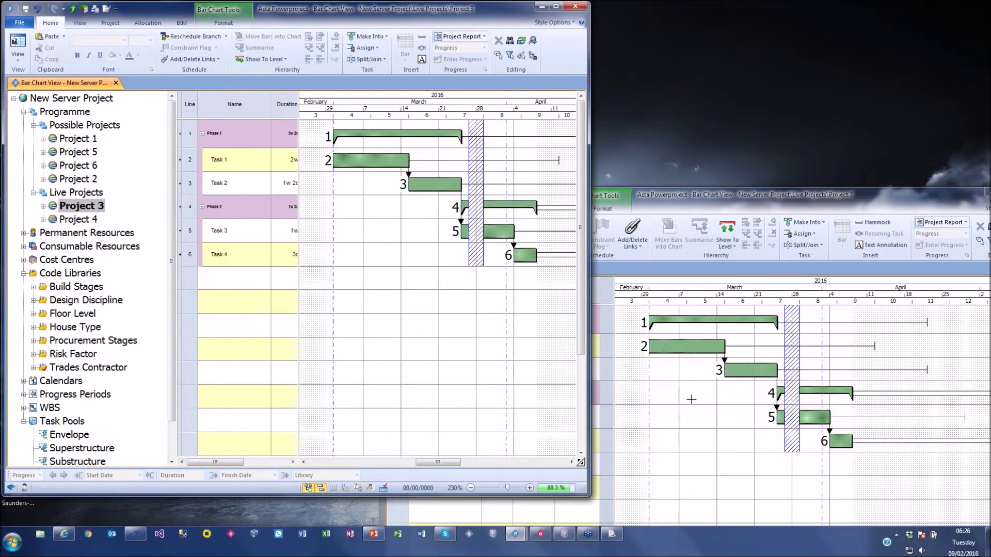
From the other session, extend Project 3's Task 2 to finish on 01 Apr 16 and save the change.
{"action": "left_click_drag", "start_coordinate": [779, 370], "coordinate": [831, 379]}
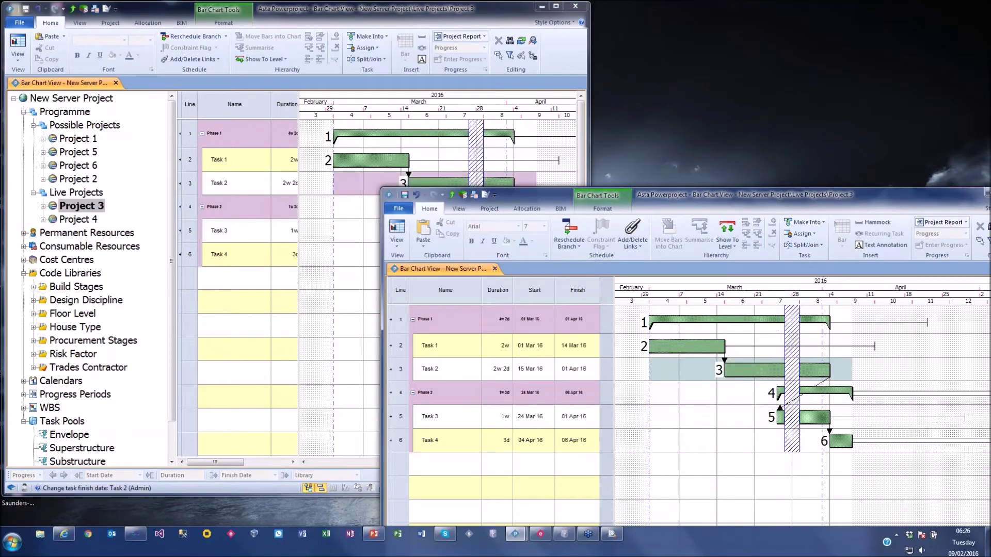
{"action": "left_click", "coordinate": [344, 15]}
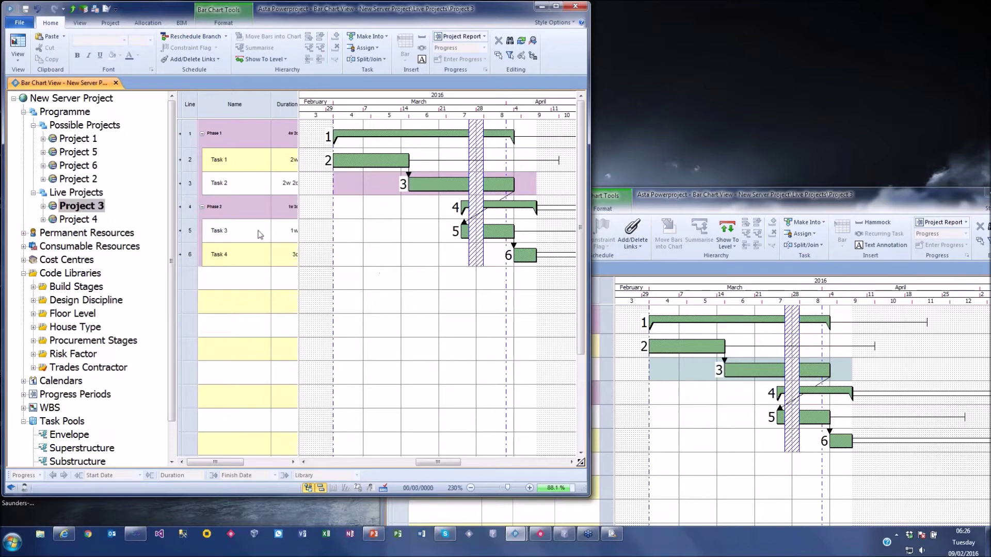
{"action": "left_click", "coordinate": [667, 194]}
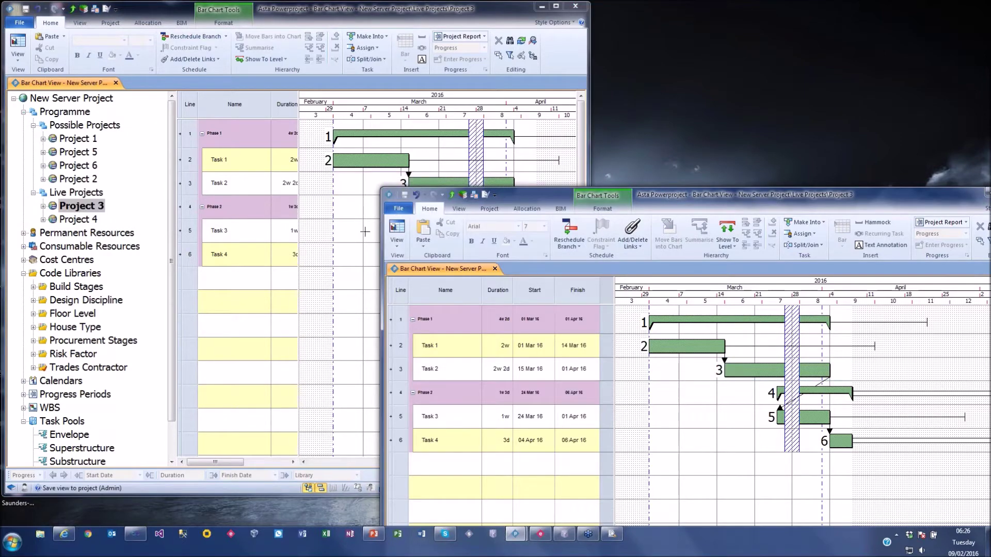
Return to the session showing the project tree and reschedule Project 3 around the longer Task 2.
{"action": "left_click", "coordinate": [386, 245]}
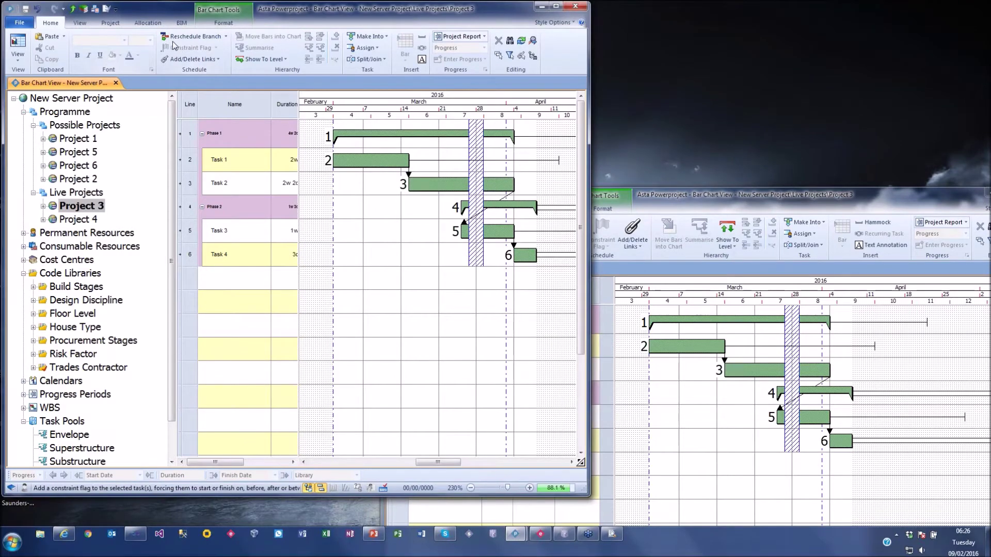
{"action": "left_click", "coordinate": [192, 37]}
{"action": "left_click", "coordinate": [341, 289]}
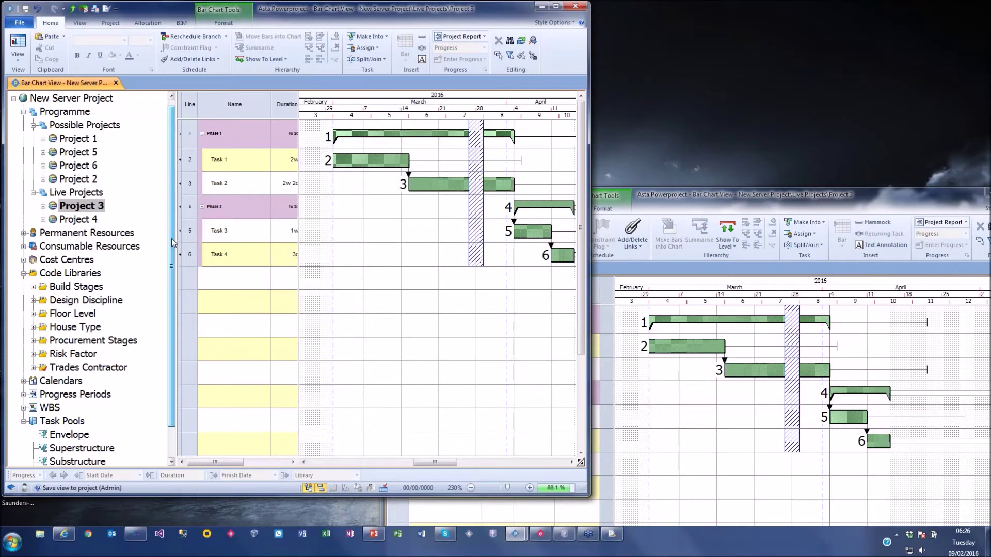
Assign the High Risk code from the Risk Factor library to Project 3's Task 3 and display that library in the view.
{"action": "scroll", "coordinate": [172, 238], "scroll_direction": "down", "scroll_amount": 2}
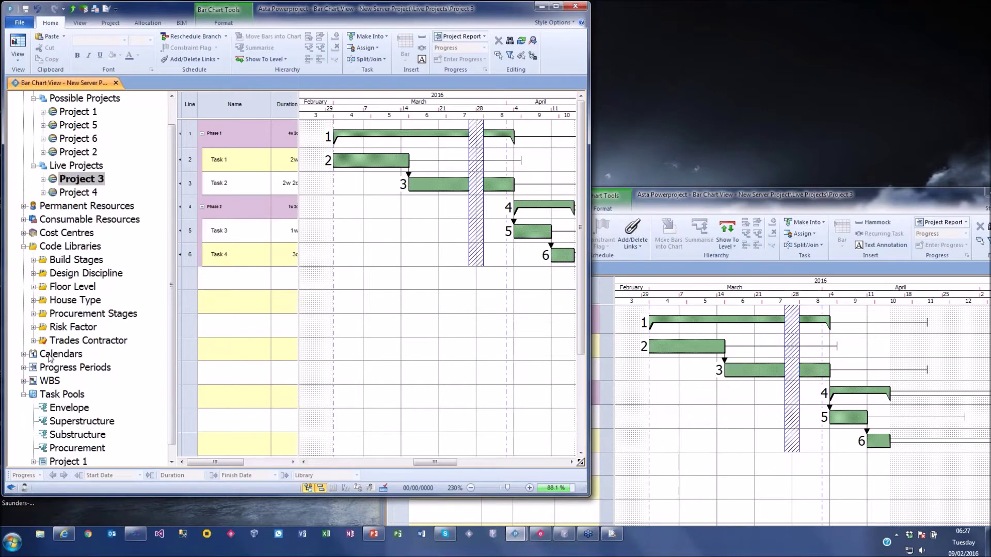
{"action": "left_click", "coordinate": [34, 328]}
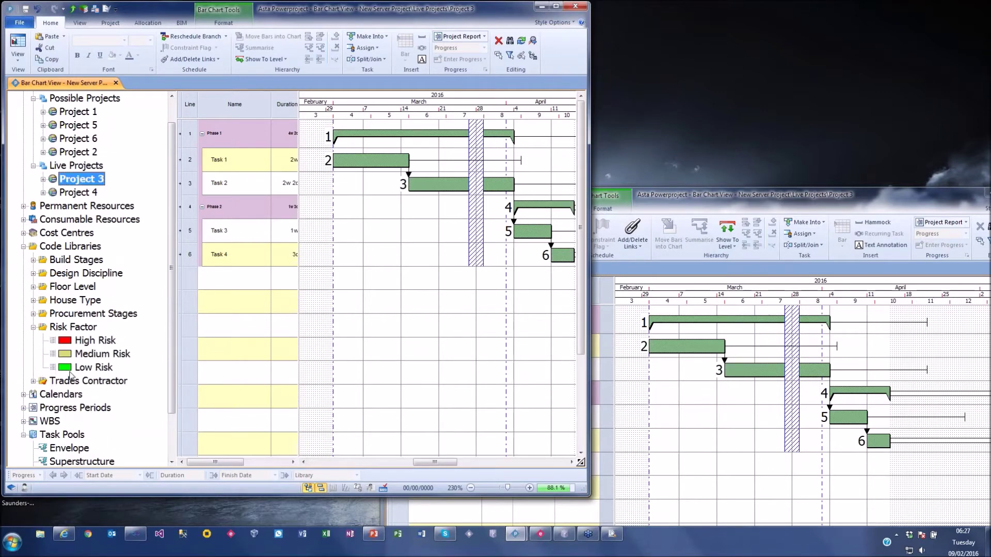
{"action": "left_click_drag", "start_coordinate": [88, 344], "coordinate": [490, 210]}
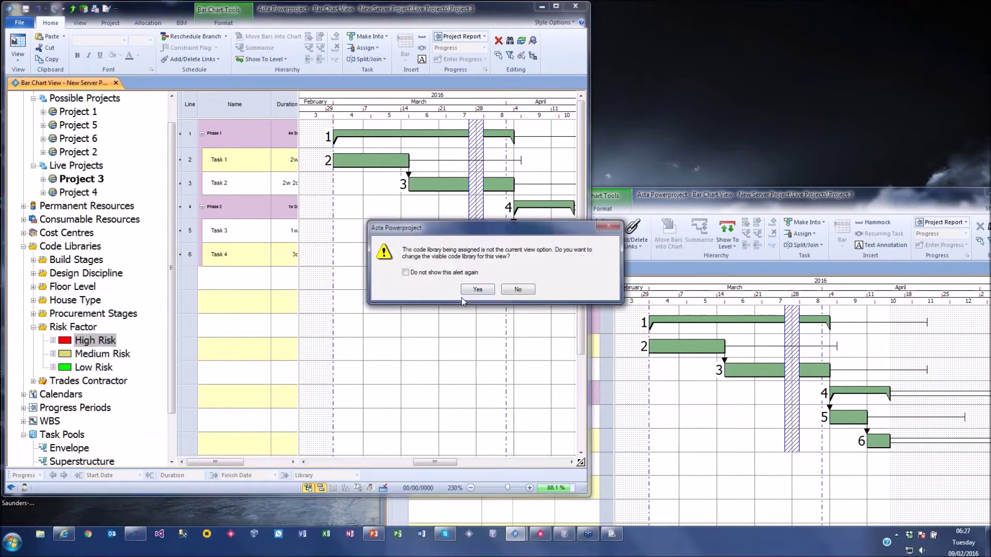
{"action": "left_click", "coordinate": [476, 289]}
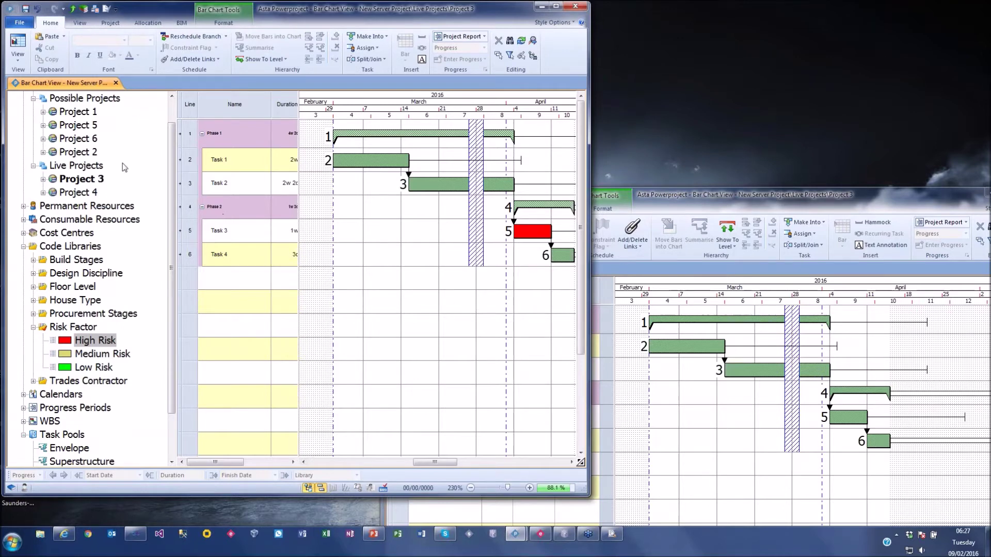
Open Phase 2 of Project 4 and assign the High Risk code to its Task 3.
{"action": "double_click", "coordinate": [86, 193]}
{"action": "left_click", "coordinate": [43, 192]}
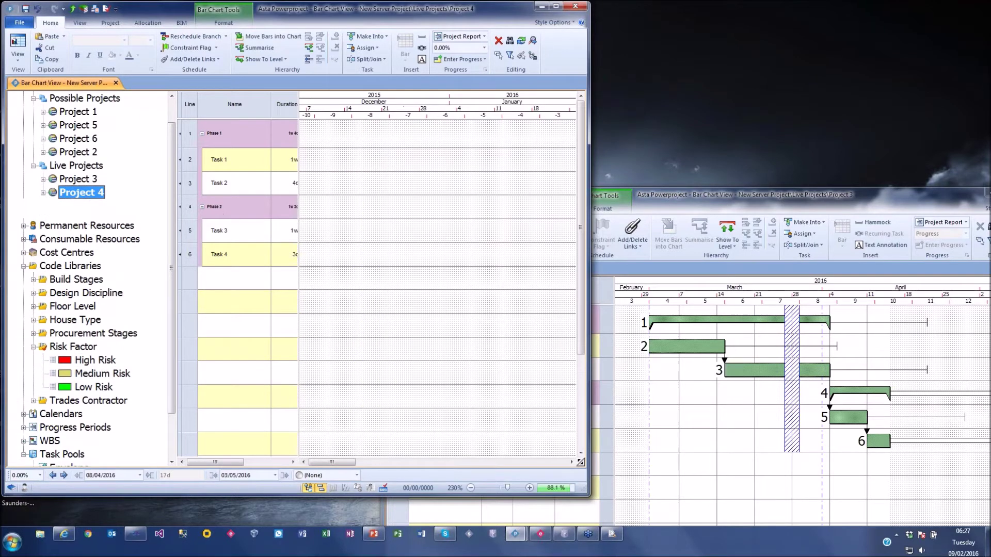
{"action": "double_click", "coordinate": [85, 219]}
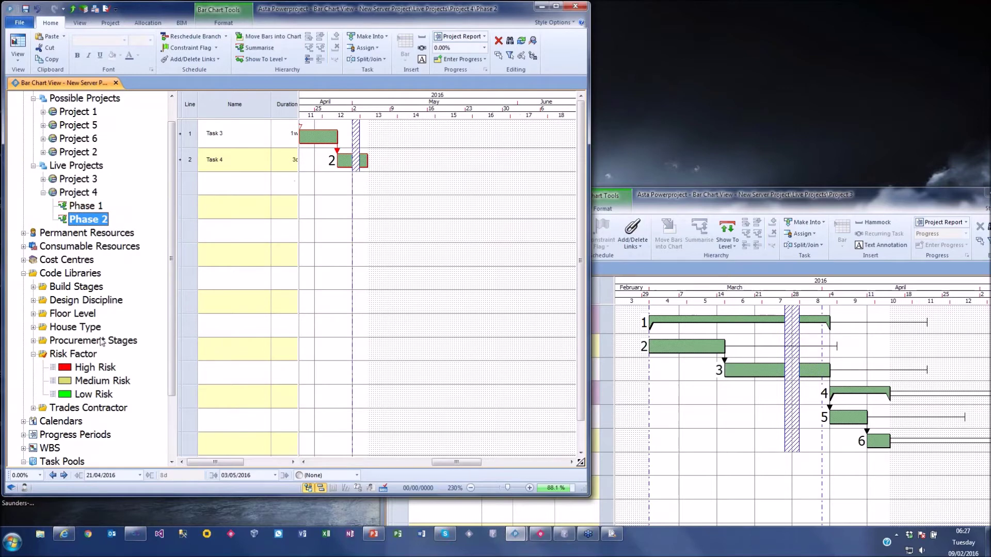
{"action": "left_click_drag", "start_coordinate": [98, 368], "coordinate": [341, 137]}
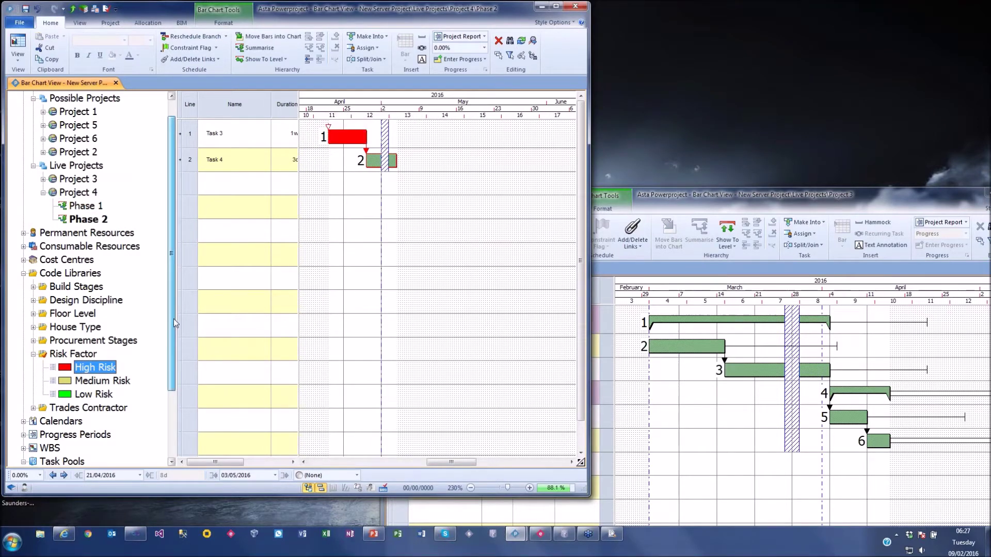
Open Phase 1 of Project 5 and assign the High Risk code to its Task 1.
{"action": "scroll", "coordinate": [173, 318], "scroll_direction": "up", "scroll_amount": 1}
{"action": "left_click", "coordinate": [44, 152]}
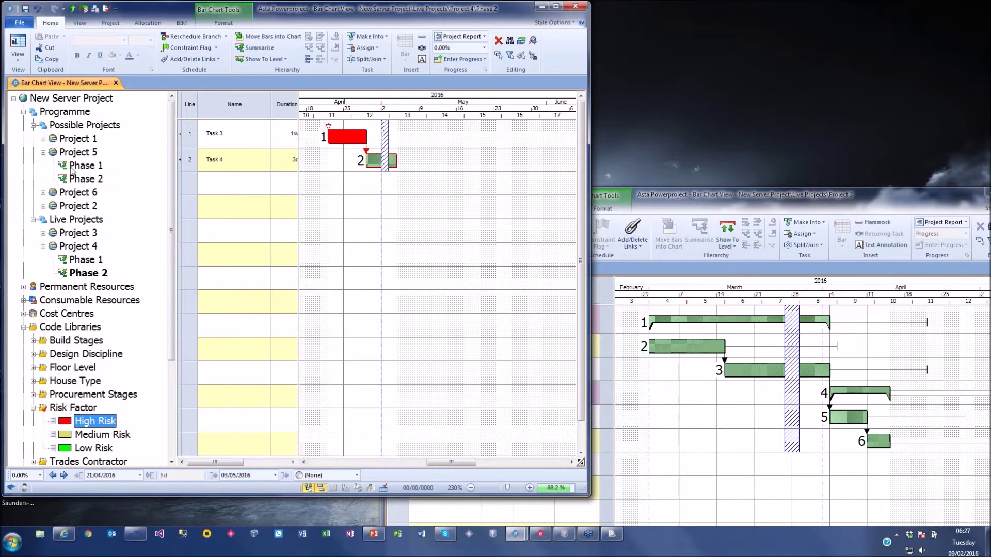
{"action": "left_click", "coordinate": [88, 165]}
{"action": "left_click_drag", "start_coordinate": [88, 426], "coordinate": [535, 137]}
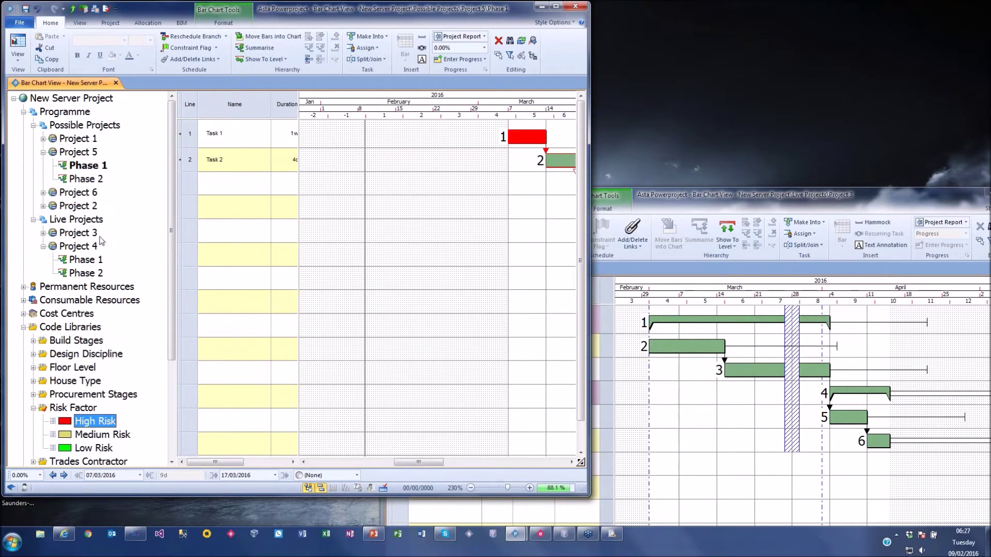
Open Phase 1 of Project 6 and assign the High Risk code to its Task 2.
{"action": "left_click", "coordinate": [43, 192]}
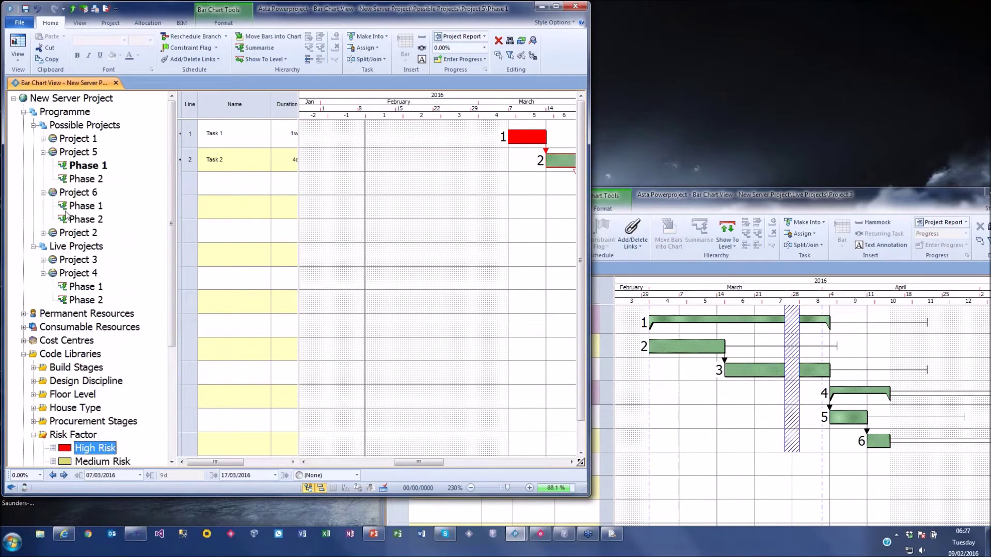
{"action": "double_click", "coordinate": [77, 209]}
{"action": "left_click_drag", "start_coordinate": [91, 448], "coordinate": [368, 164]}
{"action": "left_click", "coordinate": [365, 236]}
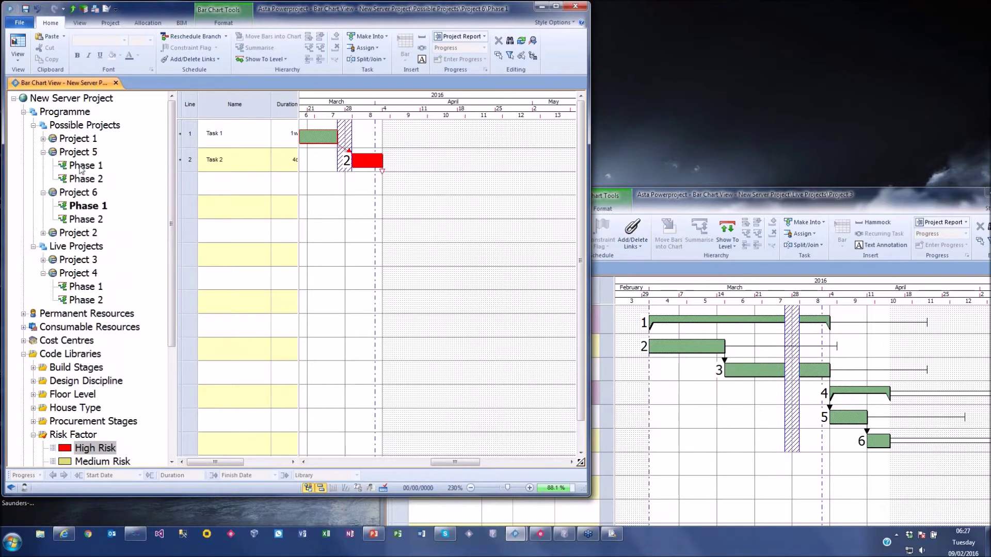
Display Project 6 in the bar chart and expand its Phase 1 and Phase 2 summaries to show their tasks.
{"action": "left_click", "coordinate": [75, 194]}
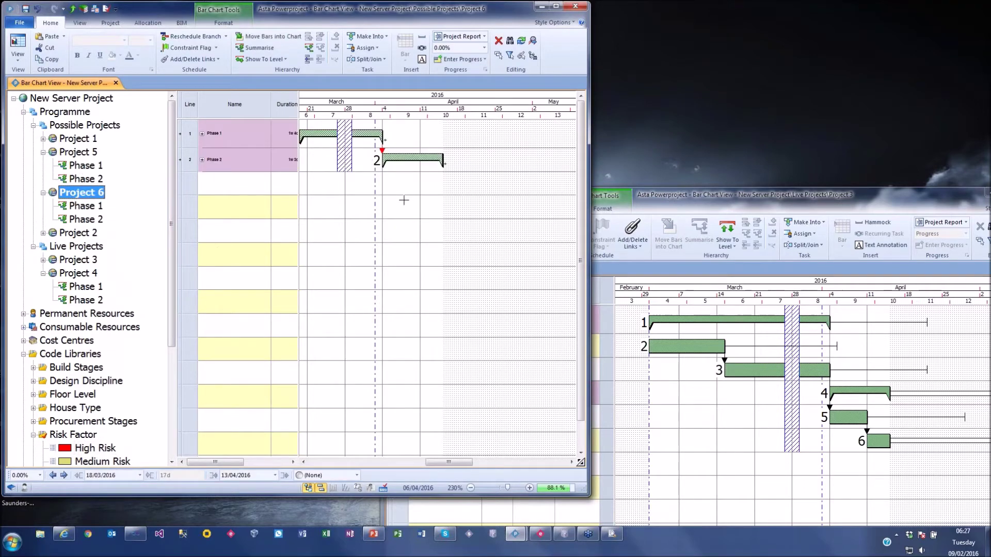
{"action": "left_click", "coordinate": [413, 160]}
{"action": "double_click", "coordinate": [355, 132]}
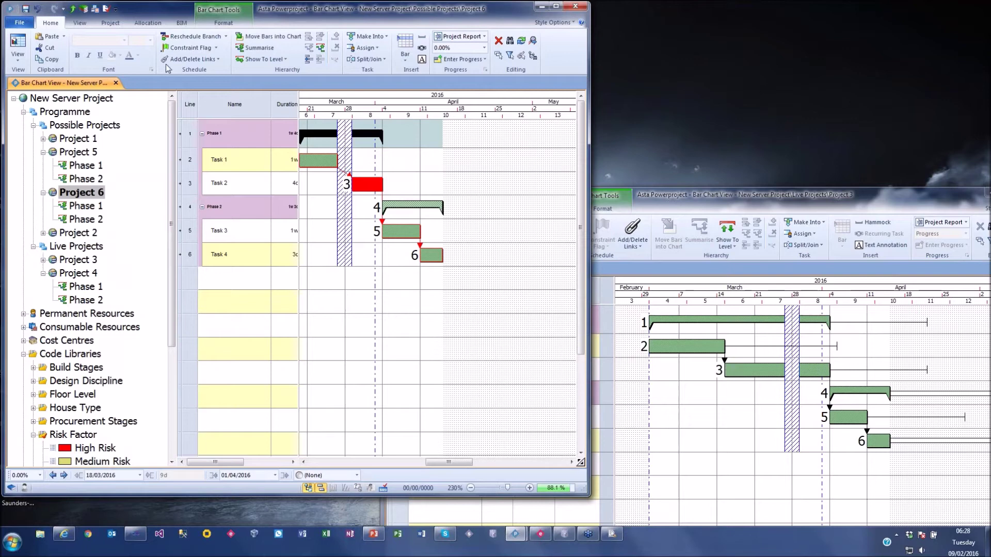
Filter the bar chart with the Which Code? filter to tasks carrying the High Risk code of the Risk Factor library.
{"action": "left_click", "coordinate": [80, 23]}
{"action": "left_click", "coordinate": [85, 45]}
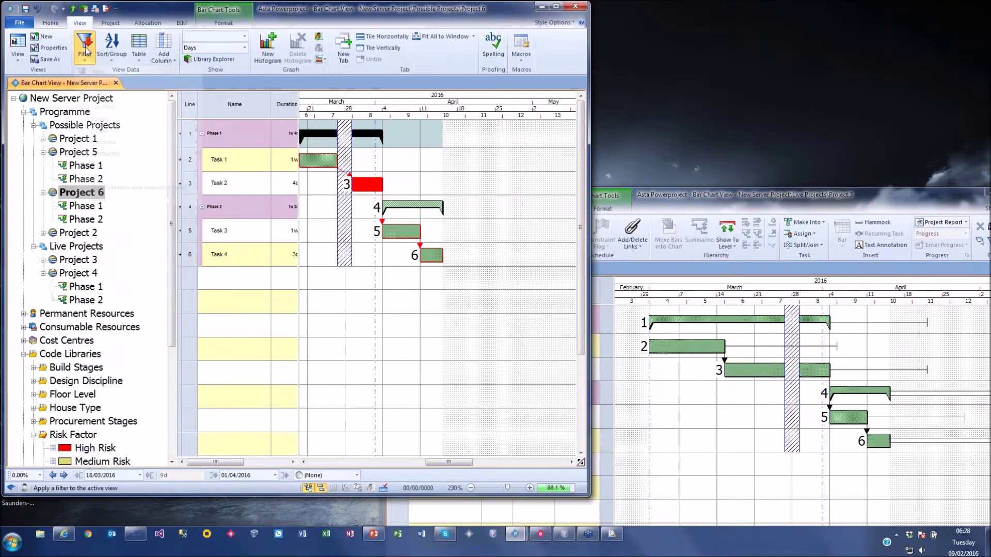
{"action": "mouse_move", "coordinate": [95, 119]}
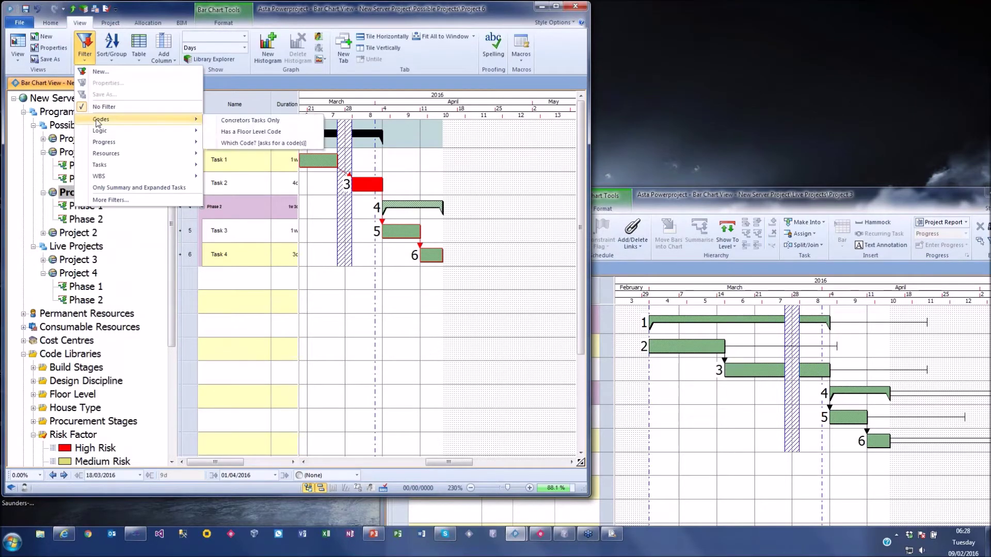
{"action": "left_click", "coordinate": [261, 145]}
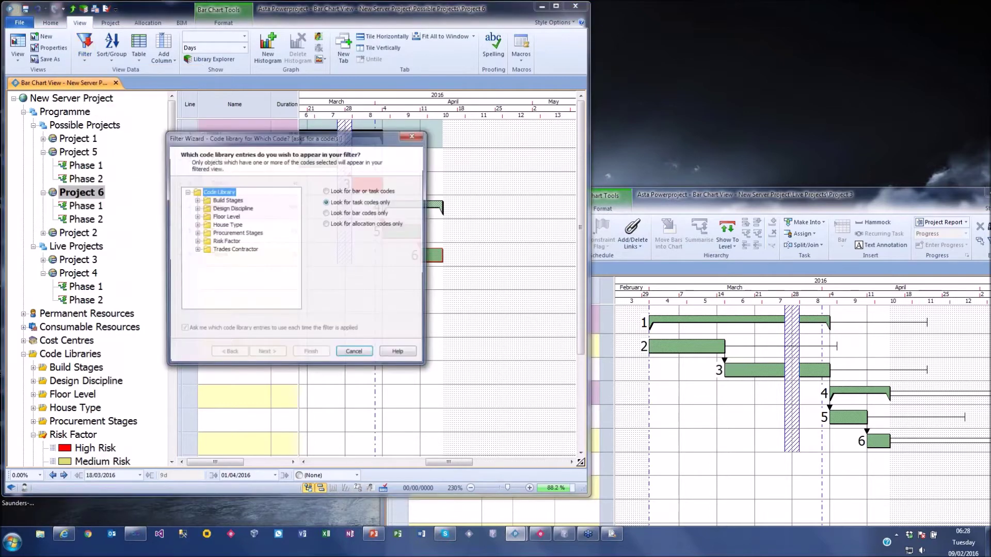
{"action": "left_click", "coordinate": [196, 242]}
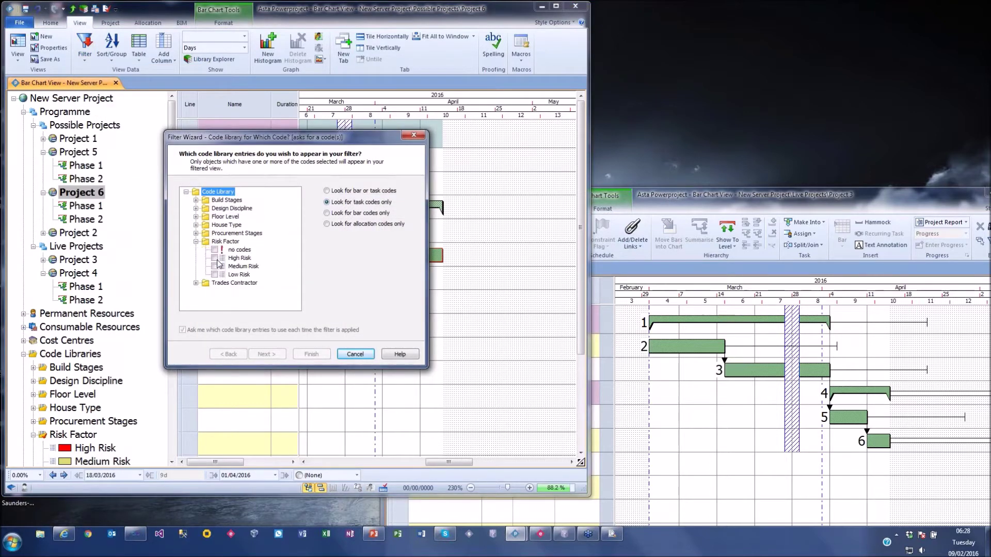
{"action": "left_click", "coordinate": [215, 258]}
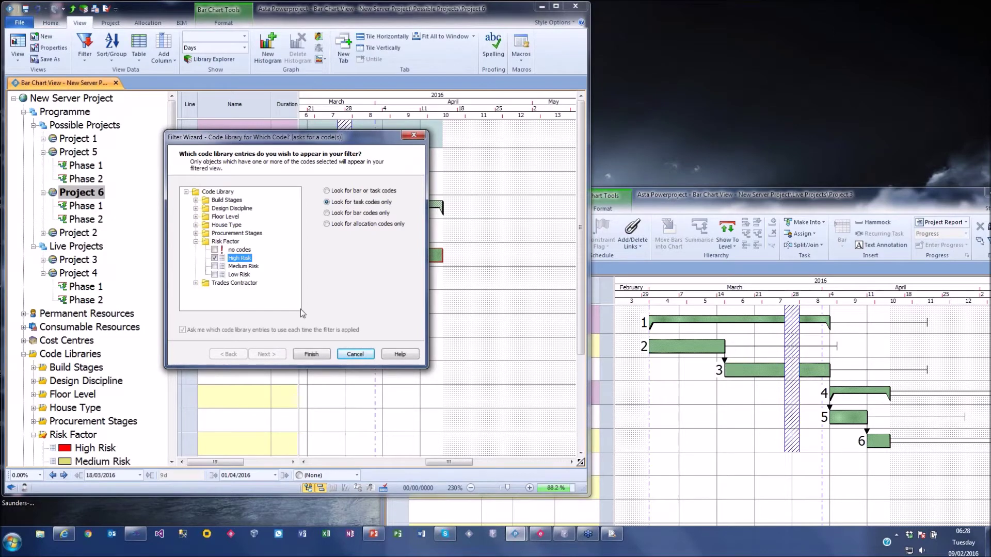
{"action": "left_click", "coordinate": [311, 353]}
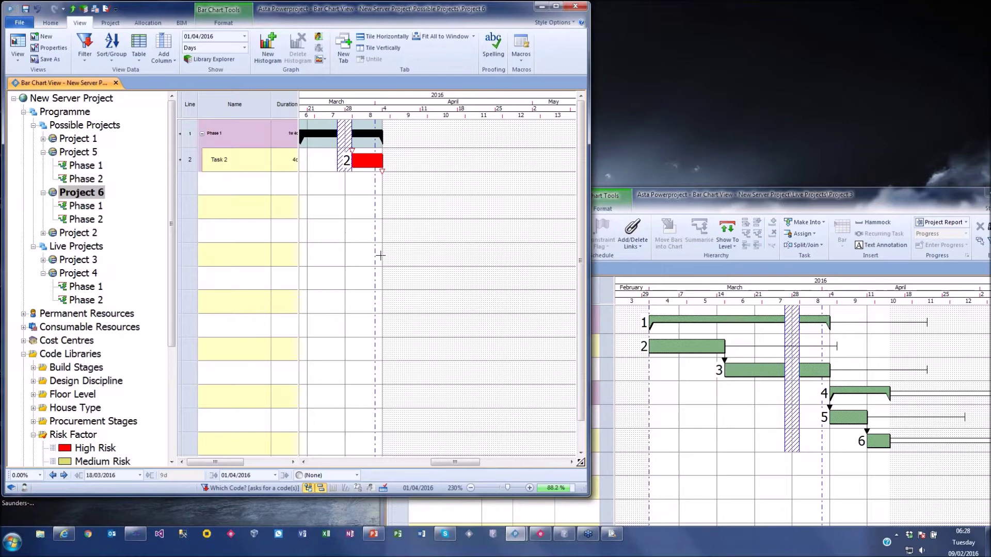
Display the filtered high-risk tasks for the whole New Server Project, including the March dates.
{"action": "left_click", "coordinate": [67, 99]}
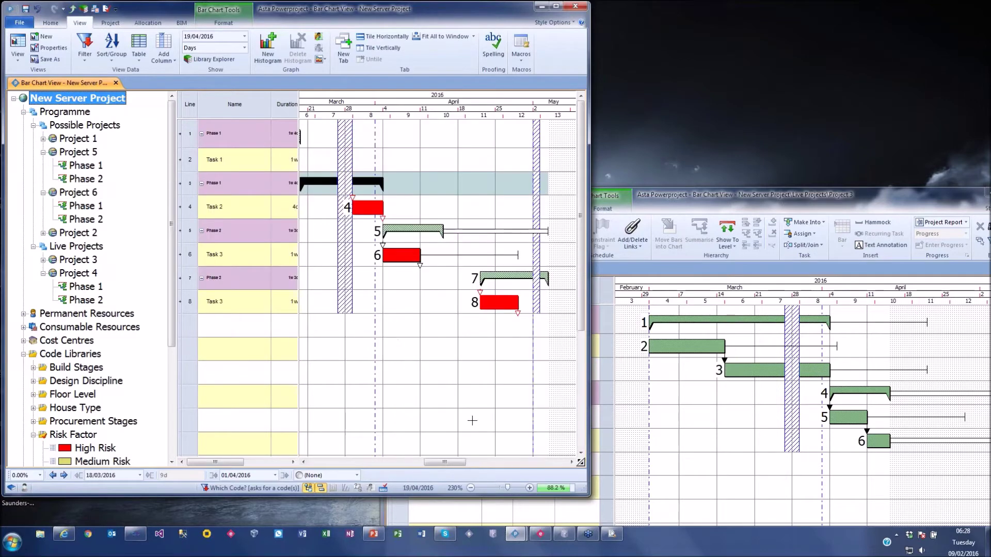
{"action": "left_click_drag", "start_coordinate": [444, 462], "coordinate": [434, 462]}
{"action": "left_click", "coordinate": [442, 429]}
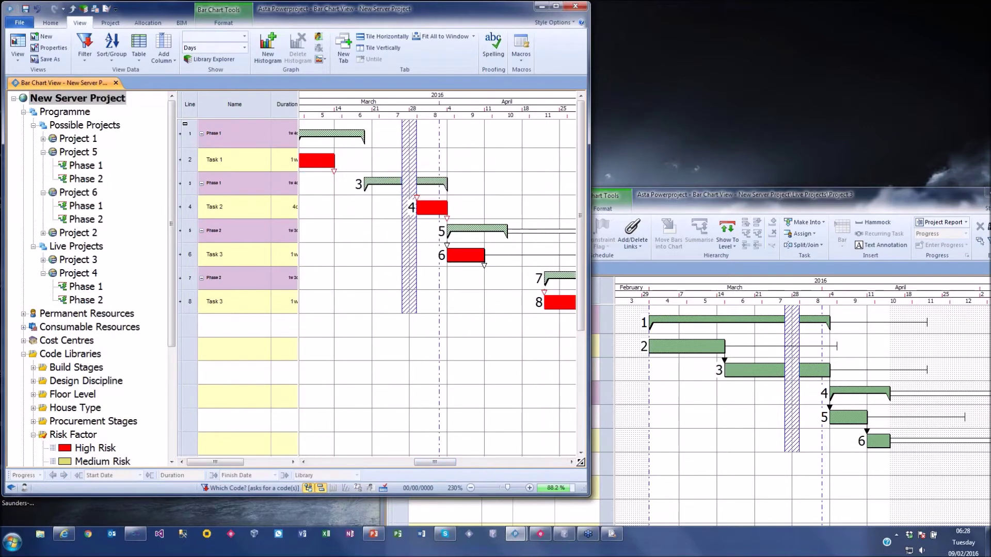
Add a Project identification column before the Name column, then widen it and the table so the project names are readable.
{"action": "right_click", "coordinate": [219, 106]}
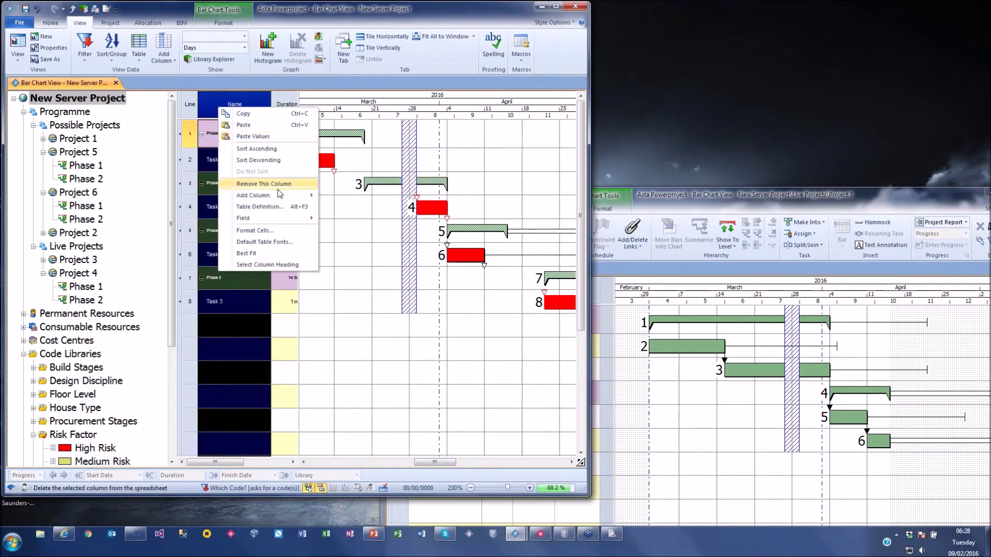
{"action": "mouse_move", "coordinate": [278, 190]}
{"action": "mouse_move", "coordinate": [351, 197]}
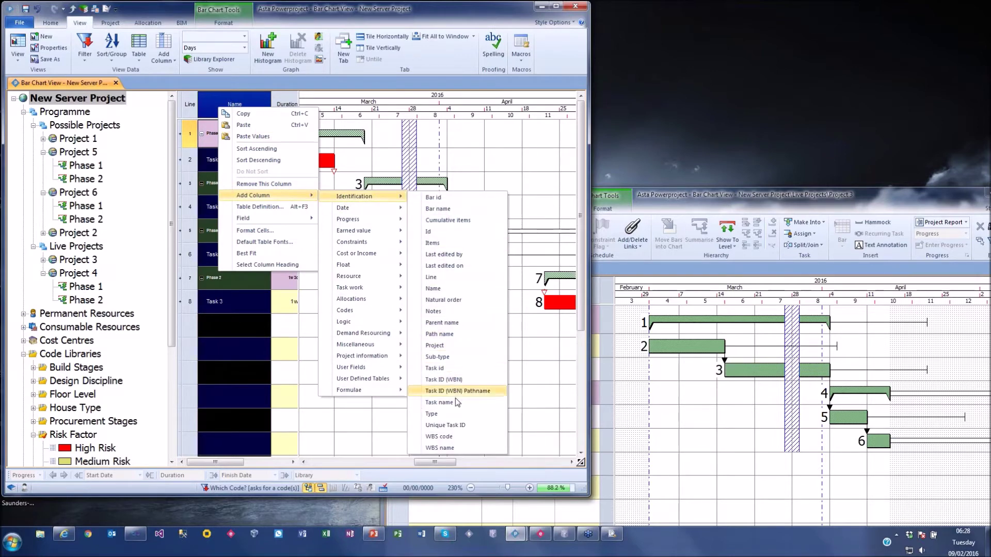
{"action": "left_click", "coordinate": [447, 345]}
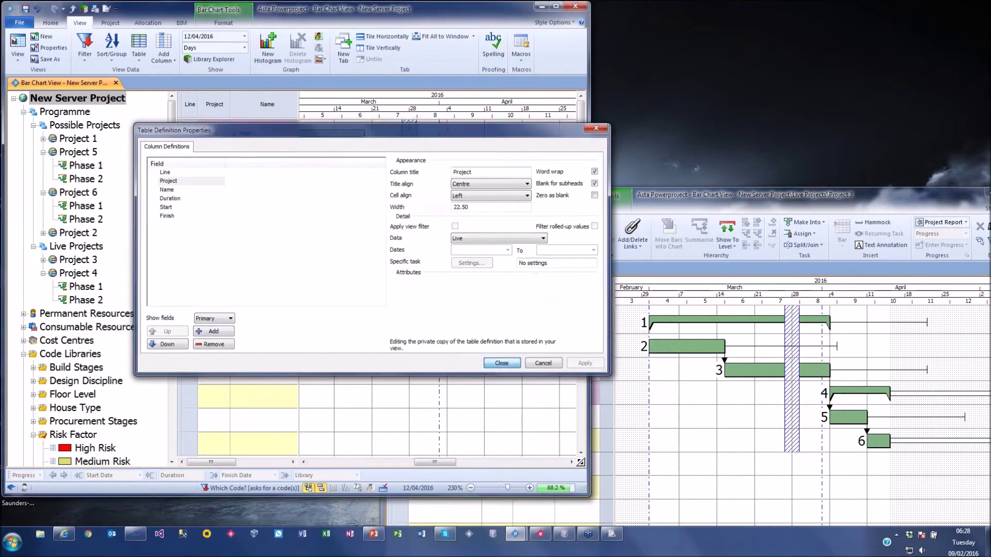
{"action": "left_click", "coordinate": [497, 358]}
{"action": "left_click_drag", "start_coordinate": [232, 105], "coordinate": [262, 104]}
{"action": "left_click", "coordinate": [359, 305]}
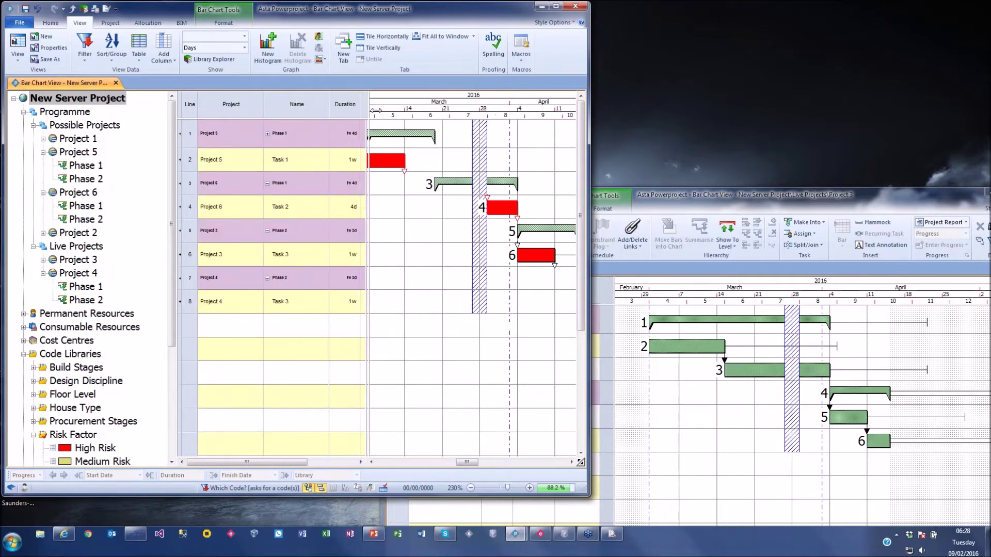
Maximise the project window and extend Project 5's high-risk Task 1 to a duration of 1w 2d.
{"action": "left_click", "coordinate": [268, 136]}
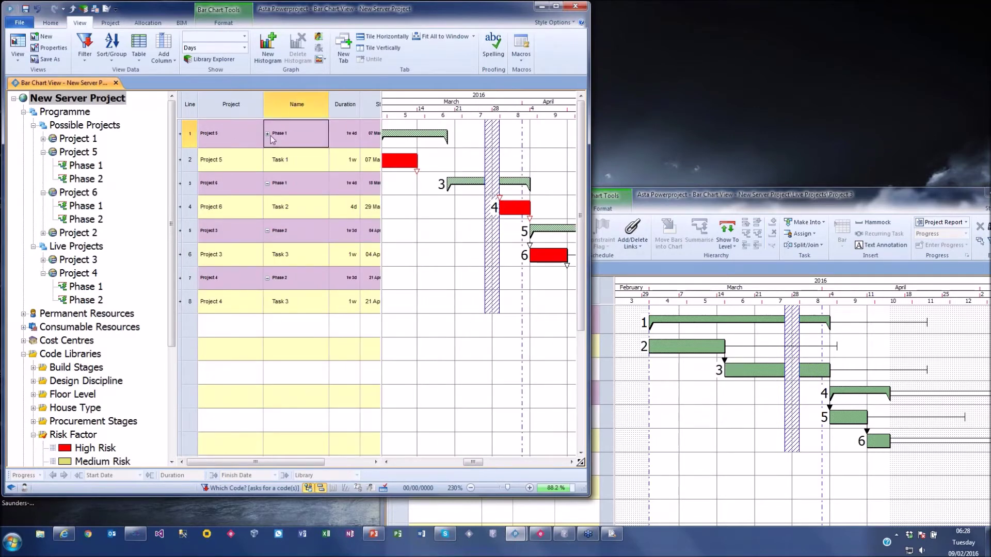
{"action": "left_click", "coordinate": [450, 231]}
{"action": "double_click", "coordinate": [499, 13]}
{"action": "left_click_drag", "start_coordinate": [756, 497], "coordinate": [731, 497]}
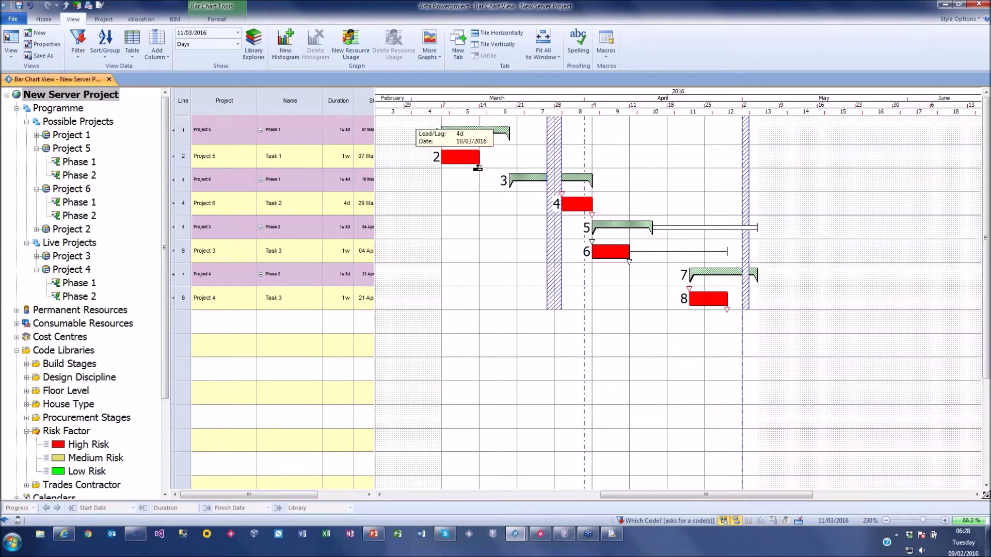
{"action": "left_click_drag", "start_coordinate": [478, 161], "coordinate": [495, 161]}
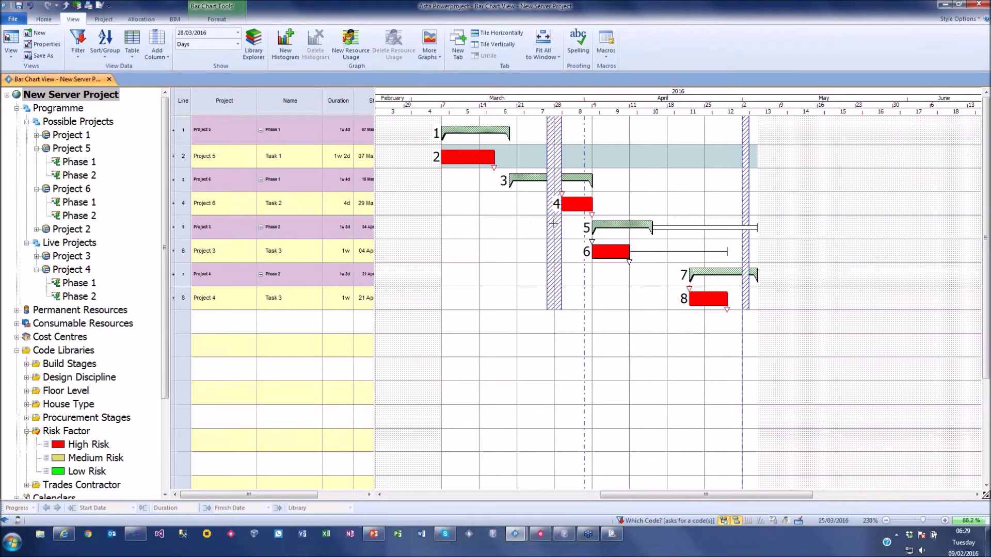
Display the Programme level without the code filter and remove the Project column from the table.
{"action": "left_click", "coordinate": [60, 108]}
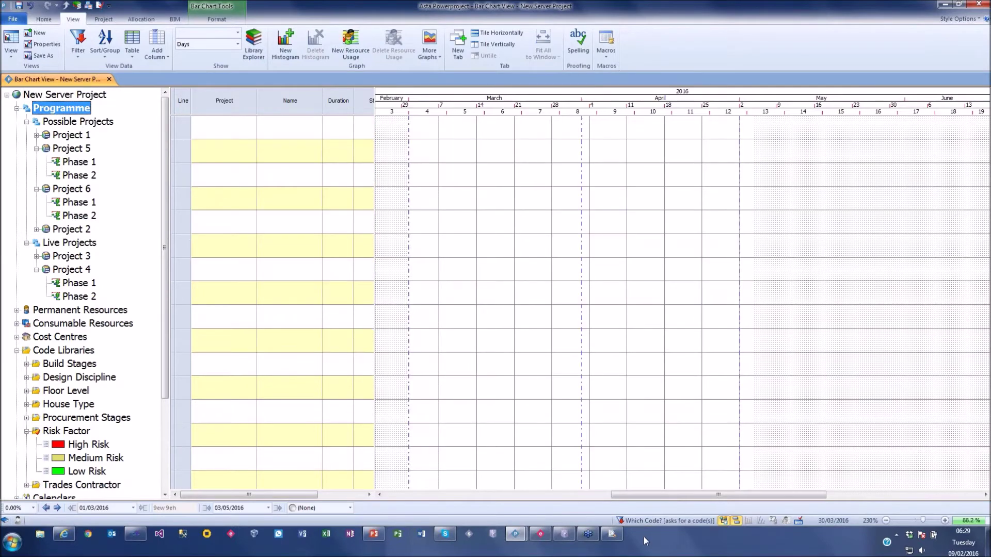
{"action": "left_click", "coordinate": [582, 418]}
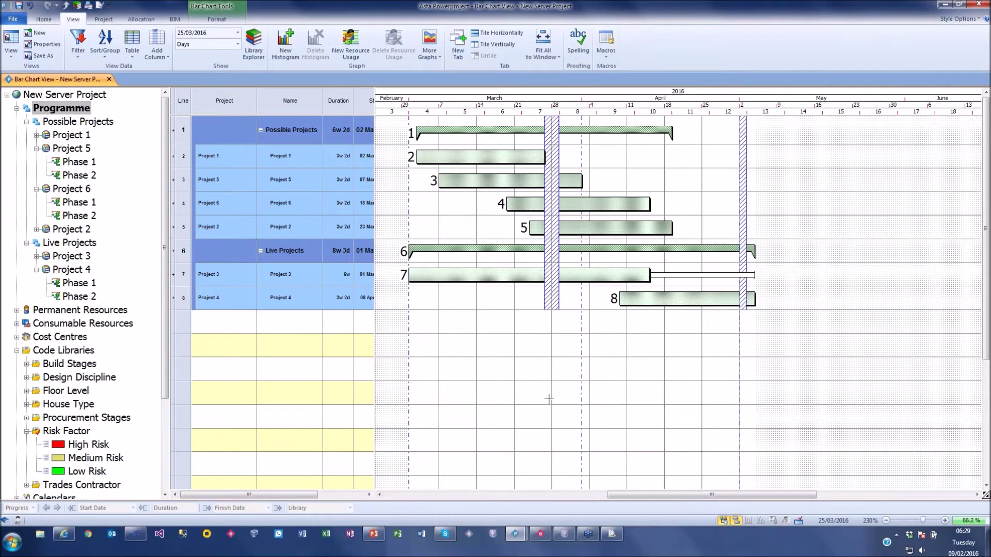
{"action": "left_click", "coordinate": [222, 101]}
{"action": "key", "text": "Delete"}
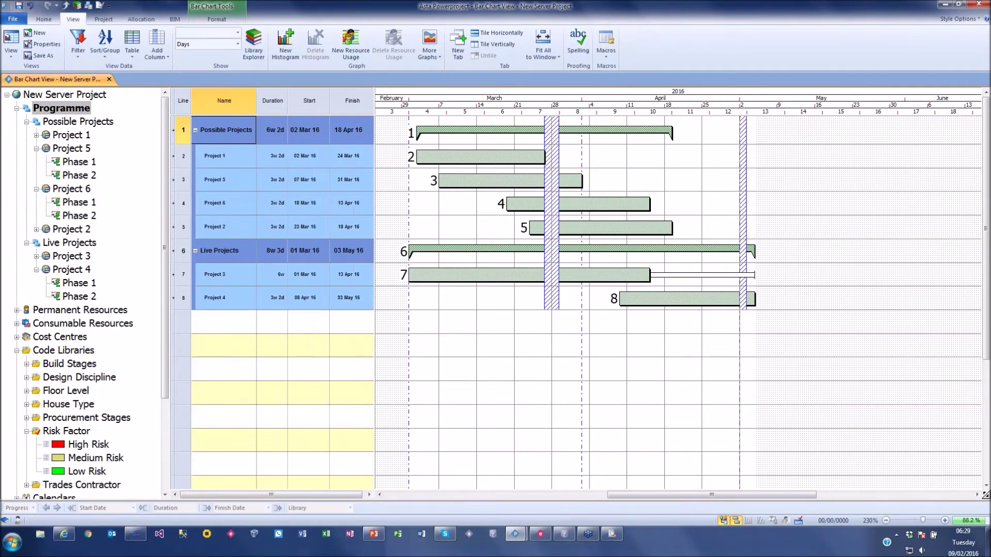
Display Phase 1 of Project 1, Project 5 and Project 3 together in one bar chart.
{"action": "left_click", "coordinate": [36, 134]}
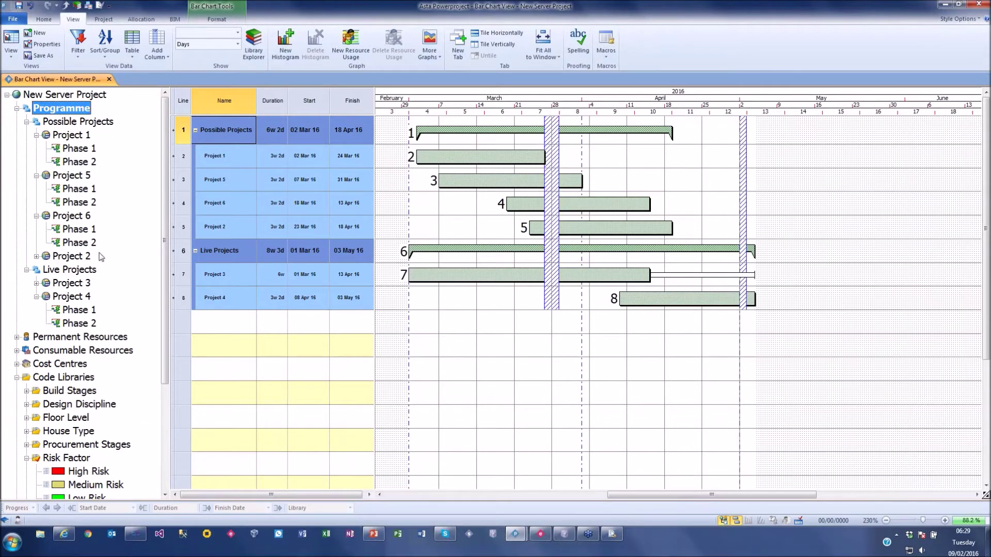
{"action": "double_click", "coordinate": [77, 148]}
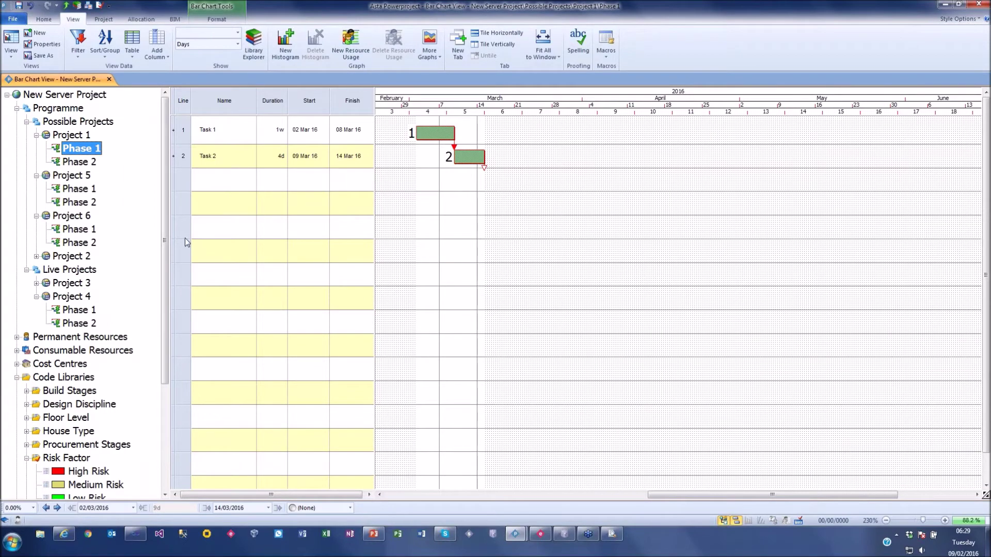
{"action": "left_click", "coordinate": [78, 189]}
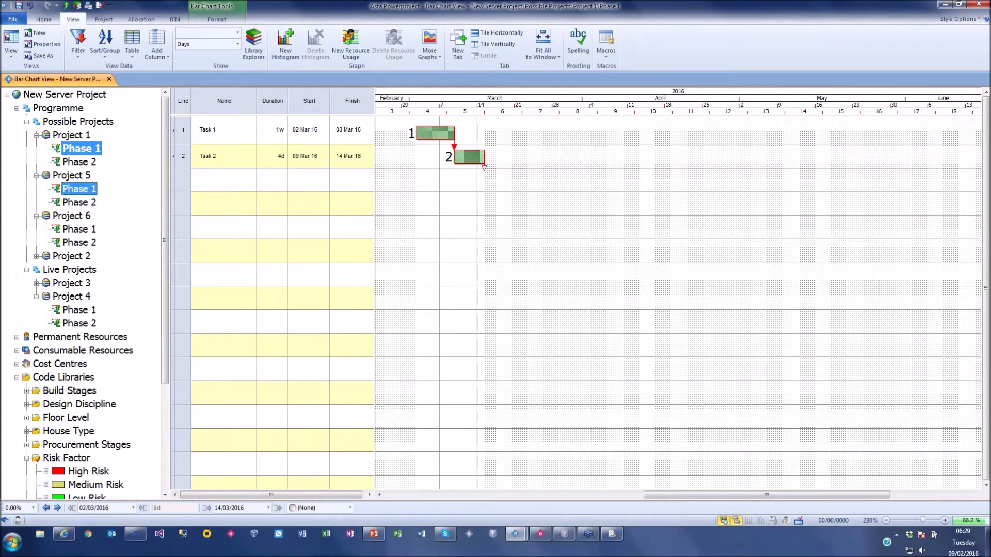
{"action": "double_click", "coordinate": [79, 189]}
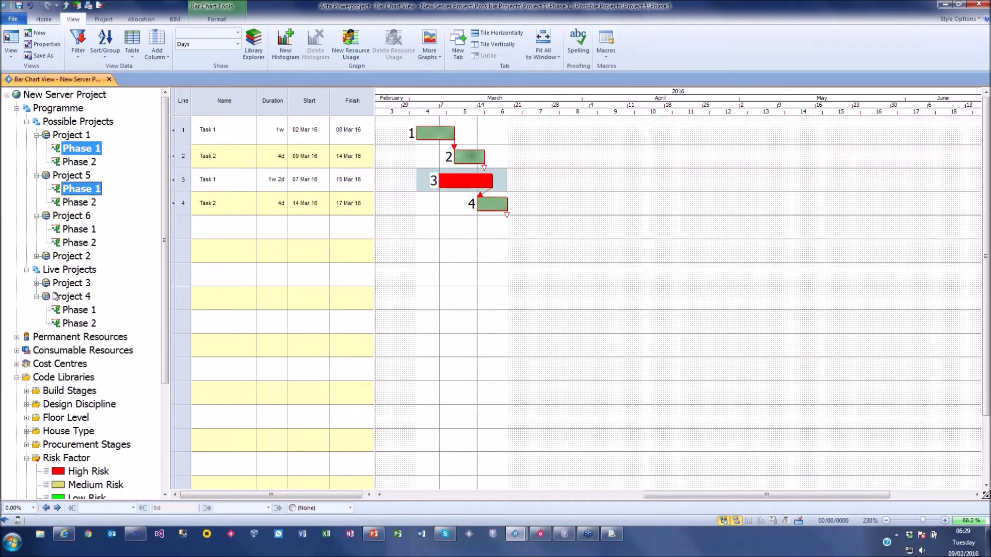
{"action": "left_click", "coordinate": [37, 284]}
{"action": "left_click", "coordinate": [78, 297]}
{"action": "double_click", "coordinate": [79, 296]}
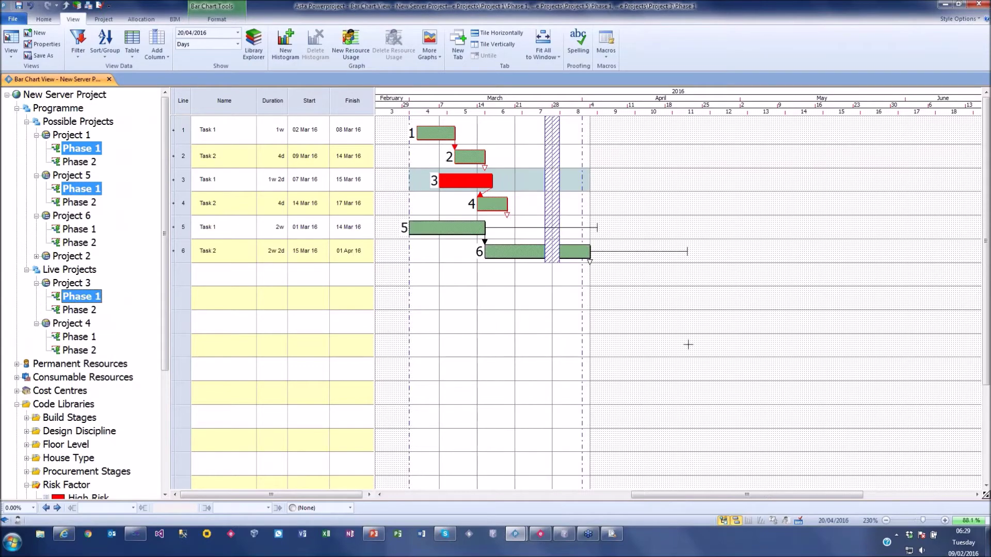
Add a Project identification column between Name and Duration and widen it slightly.
{"action": "right_click", "coordinate": [215, 100]}
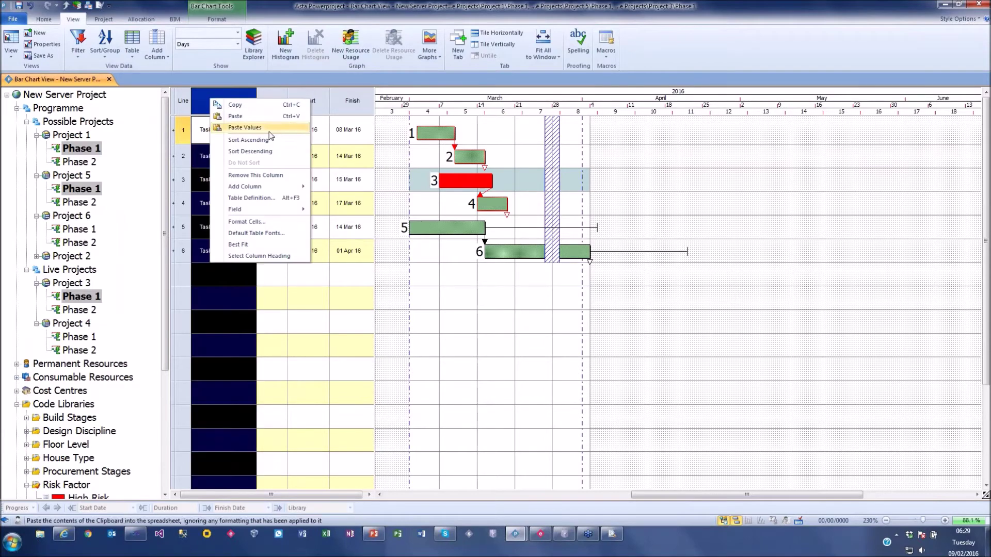
{"action": "left_click", "coordinate": [268, 100]}
{"action": "right_click", "coordinate": [268, 99]}
{"action": "mouse_move", "coordinate": [317, 184]}
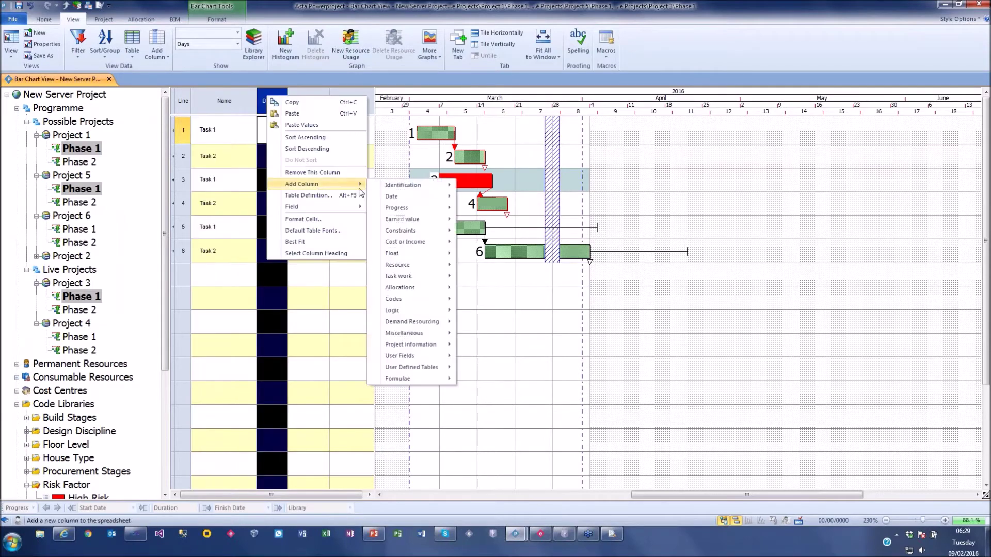
{"action": "mouse_move", "coordinate": [413, 185]}
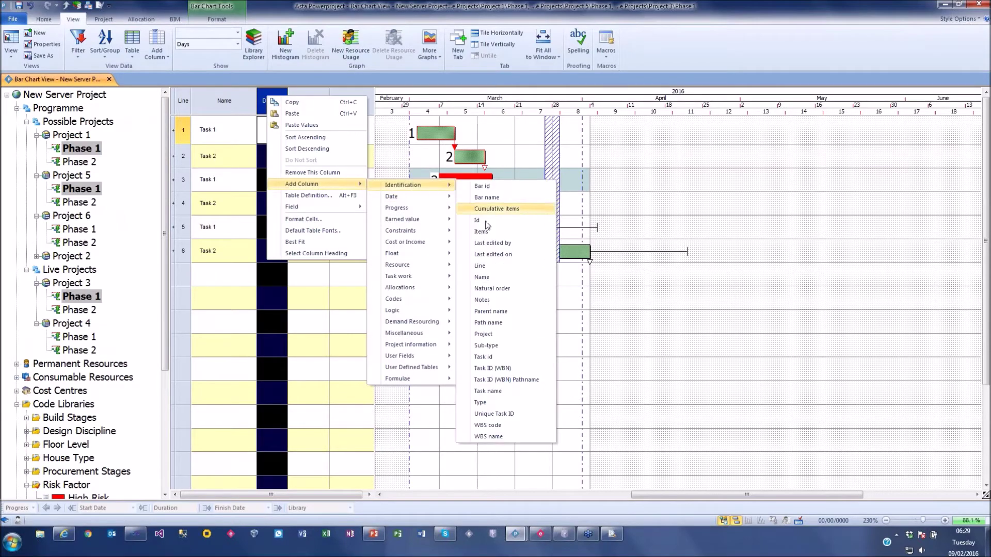
{"action": "left_click", "coordinate": [508, 335]}
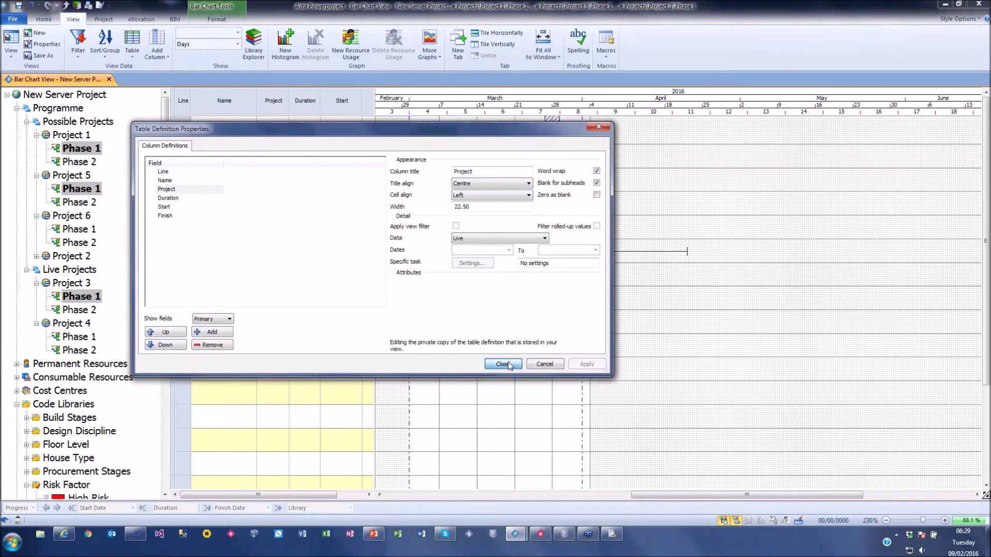
{"action": "left_click", "coordinate": [503, 366]}
{"action": "left_click_drag", "start_coordinate": [295, 103], "coordinate": [312, 104]}
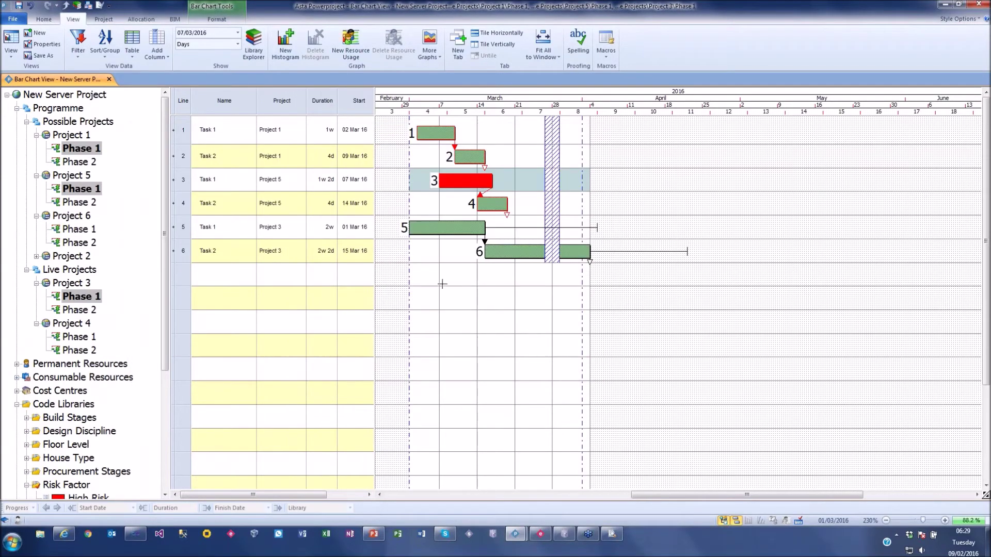
Link the finish of Project 1's Task 2 to the start of Project 5's Task 1.
{"action": "left_click_drag", "start_coordinate": [483, 167], "coordinate": [441, 185]}
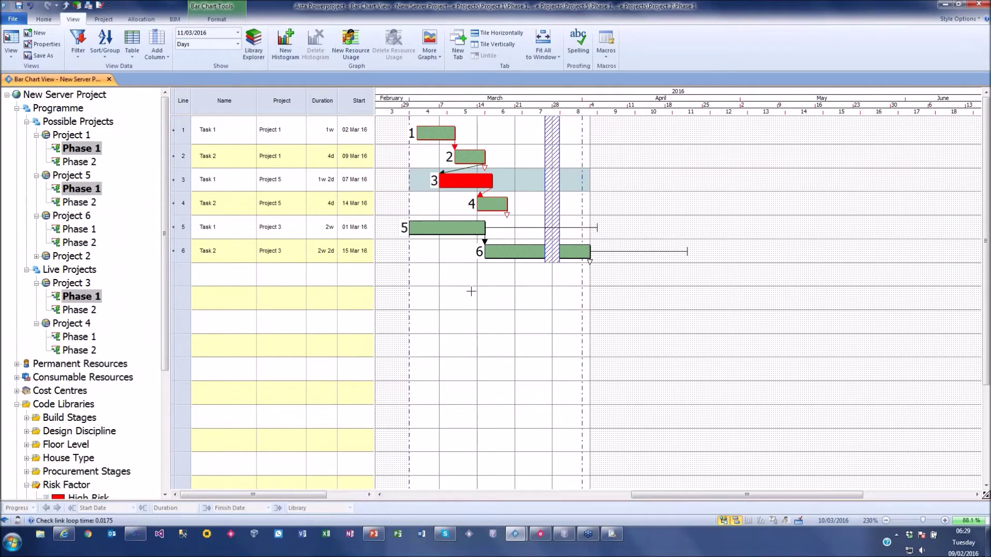
Link the finish of Project 5's Task 2 to the start of Project 3's Task 1, and reschedule the whole Programme.
{"action": "left_click_drag", "start_coordinate": [507, 215], "coordinate": [442, 234]}
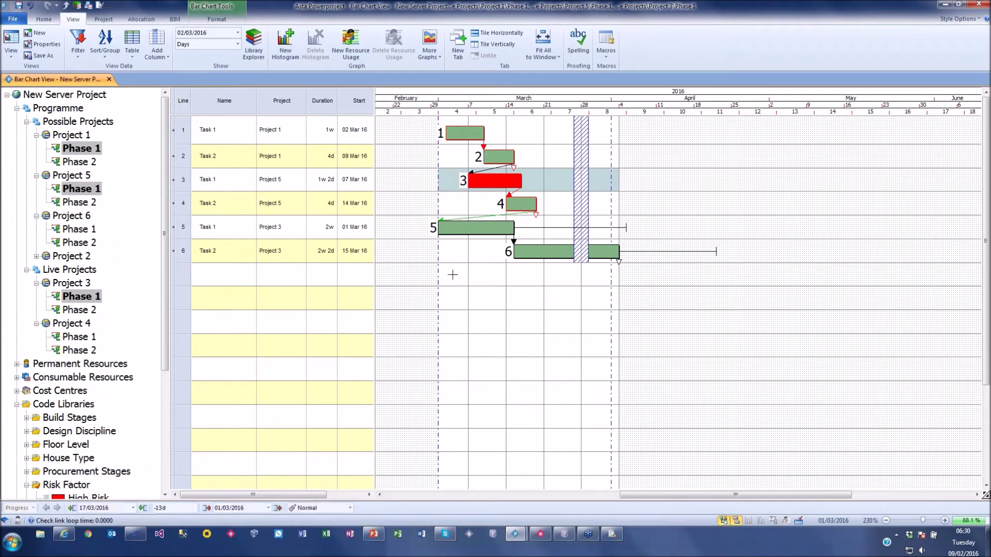
{"action": "left_click", "coordinate": [66, 112]}
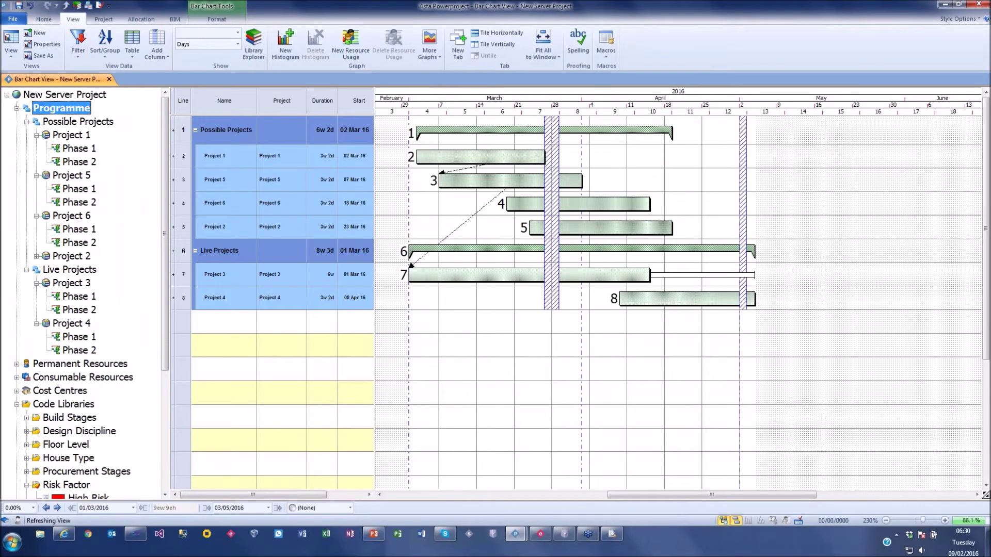
{"action": "left_click", "coordinate": [43, 19]}
{"action": "left_click", "coordinate": [184, 41]}
{"action": "key", "text": "Return"}
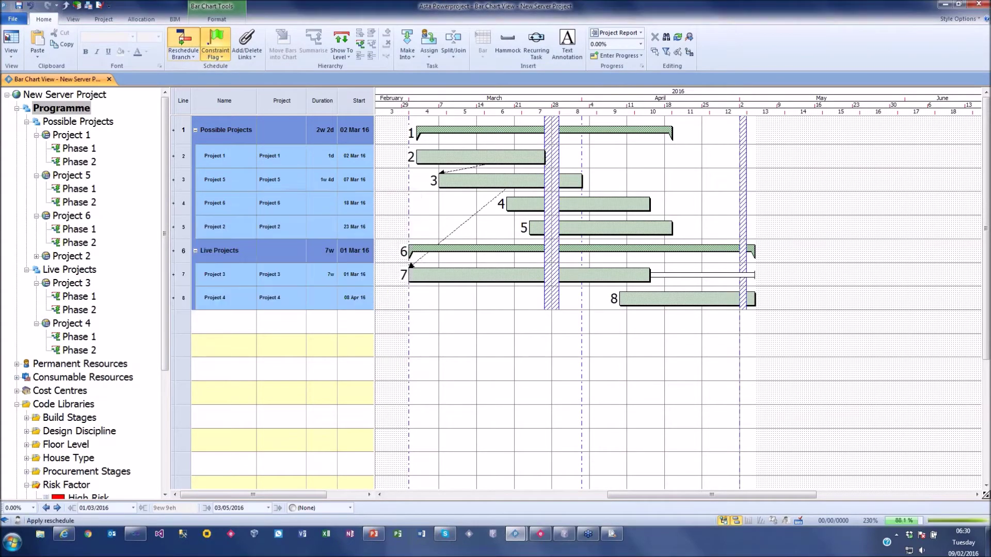
{"action": "left_click_drag", "start_coordinate": [693, 497], "coordinate": [597, 497]}
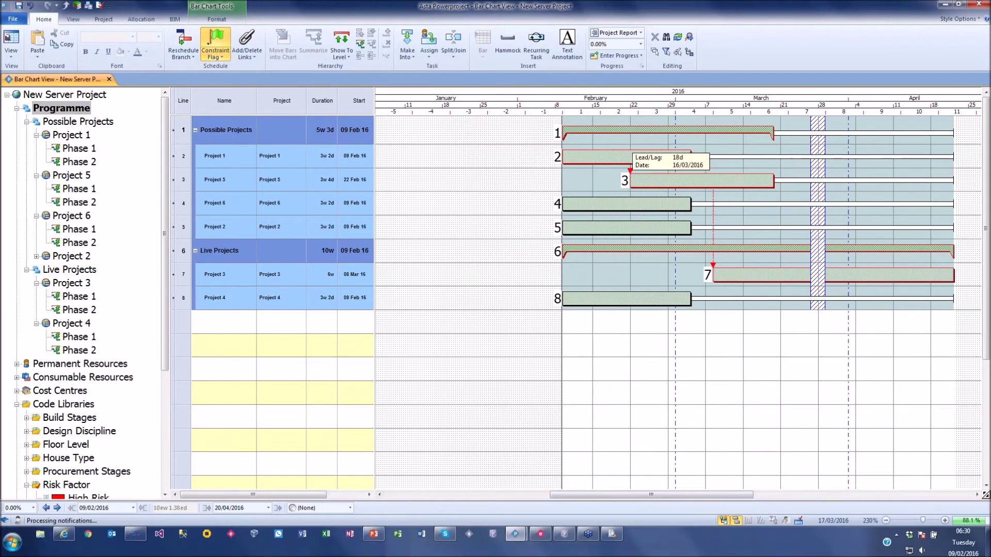
Link Project 5 to Project 6 and Project 6 to Project 2 in the Programme chart, and reschedule without straightening progress.
{"action": "left_click_drag", "start_coordinate": [758, 189], "coordinate": [568, 207]}
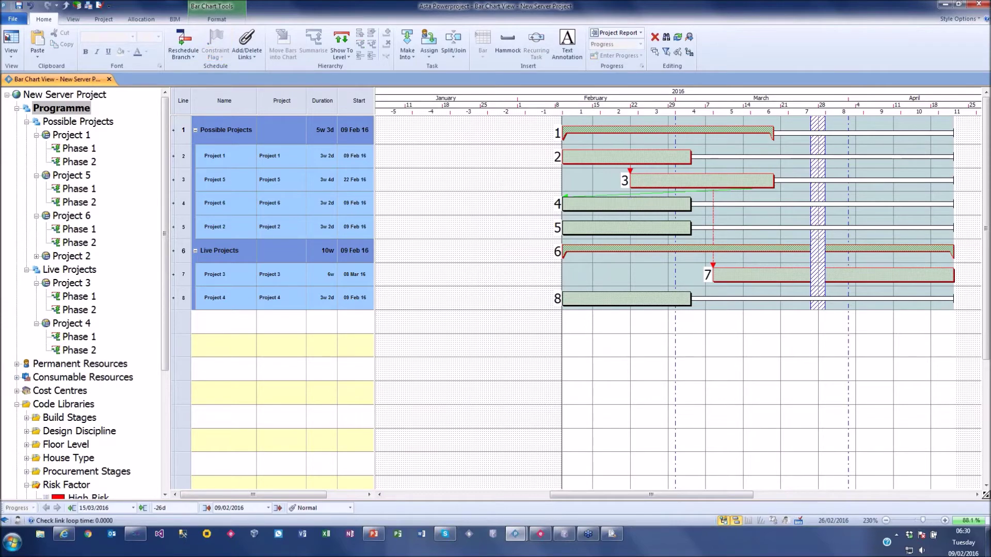
{"action": "mouse_move", "coordinate": [654, 214]}
{"action": "left_click_drag", "start_coordinate": [654, 214], "coordinate": [567, 227]}
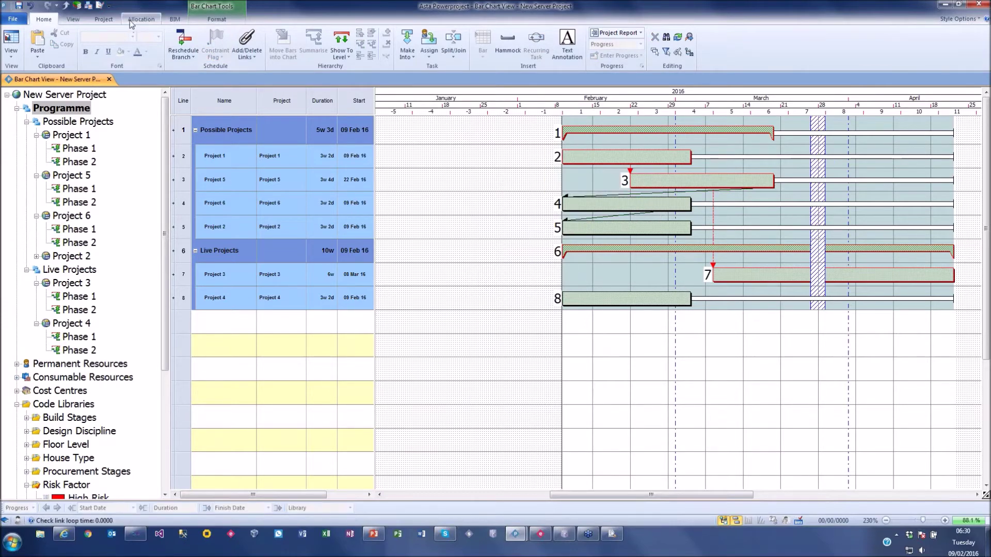
{"action": "left_click", "coordinate": [183, 42]}
{"action": "left_click", "coordinate": [345, 289]}
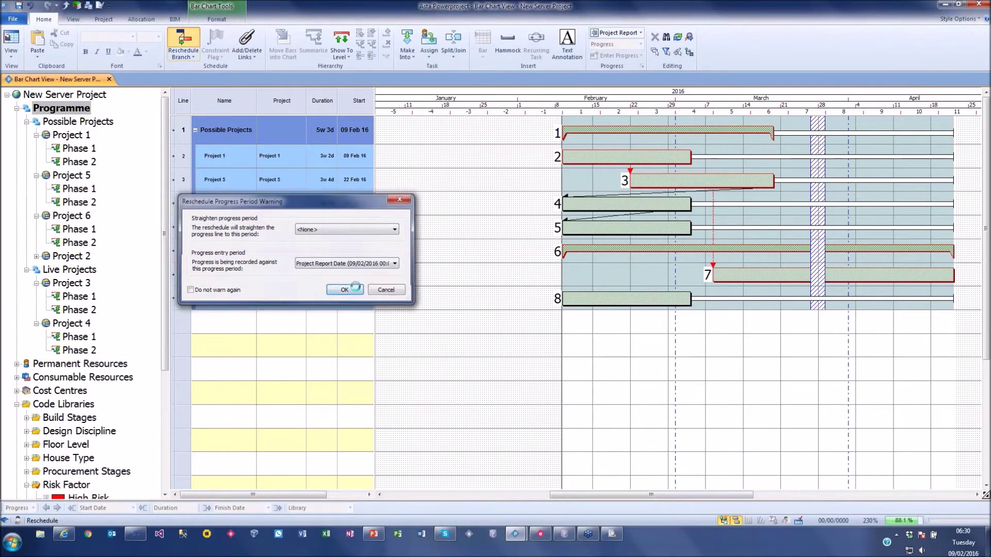
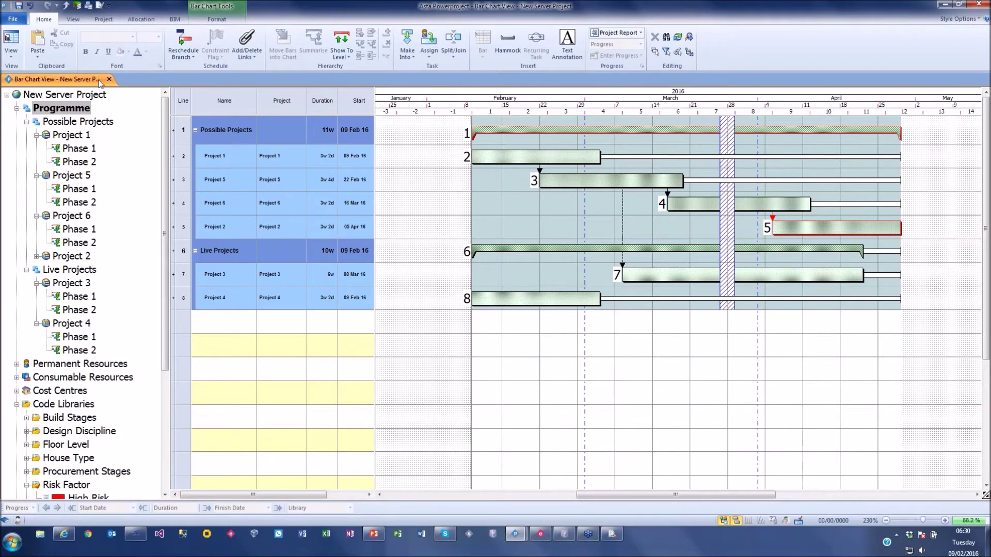
Expand the Site Resources under Permanent Resources, display Project 3 in the bar chart and select Bricklayers.
{"action": "left_click_drag", "start_coordinate": [167, 196], "coordinate": [167, 316]}
{"action": "left_click", "coordinate": [16, 189]}
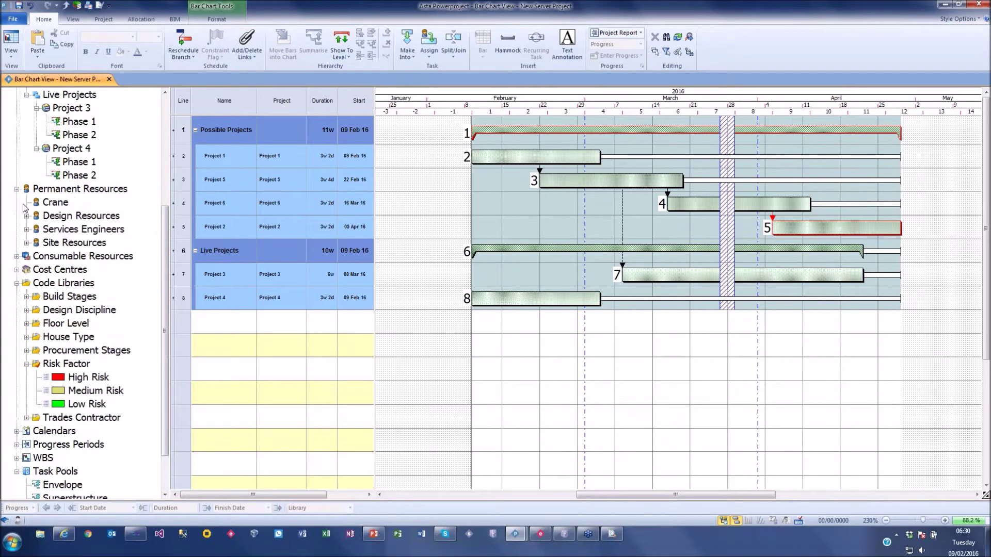
{"action": "left_click", "coordinate": [26, 243]}
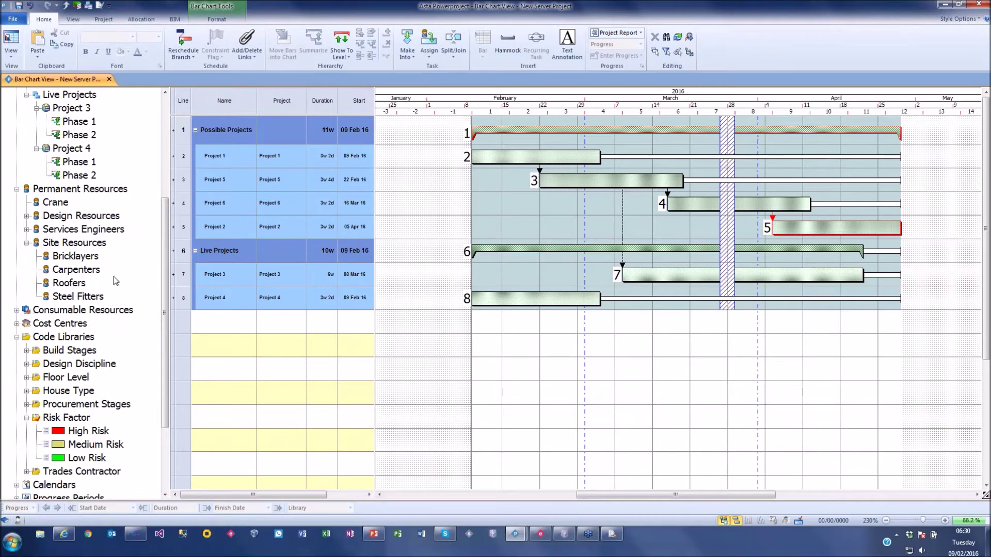
{"action": "left_click", "coordinate": [73, 108]}
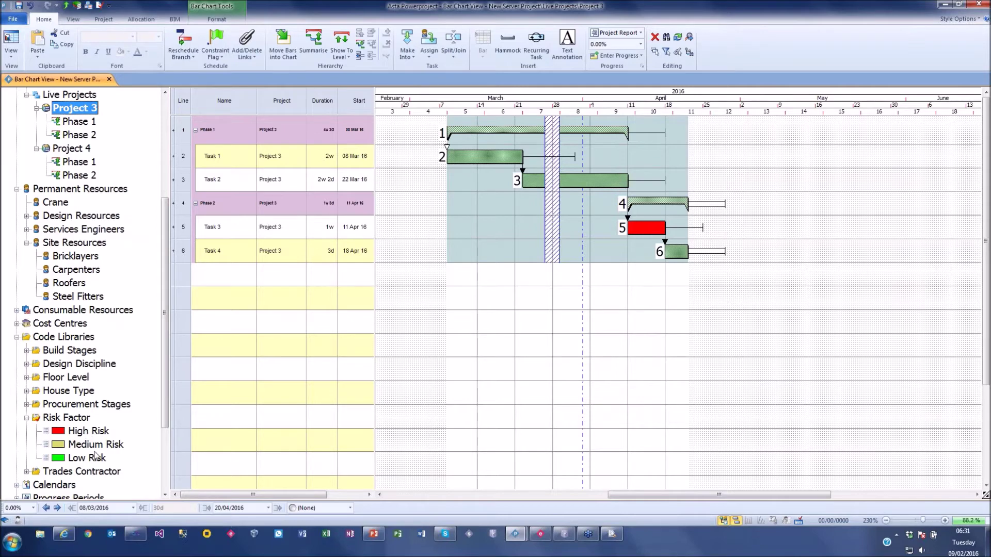
{"action": "left_click", "coordinate": [67, 257]}
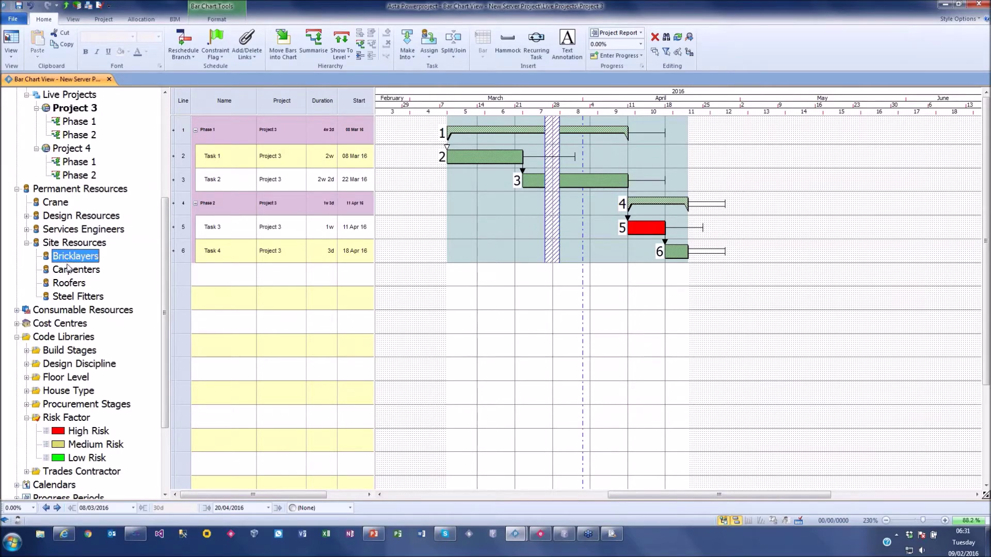
Open the saved Resource Entry view from the resource views.
{"action": "left_click", "coordinate": [16, 49]}
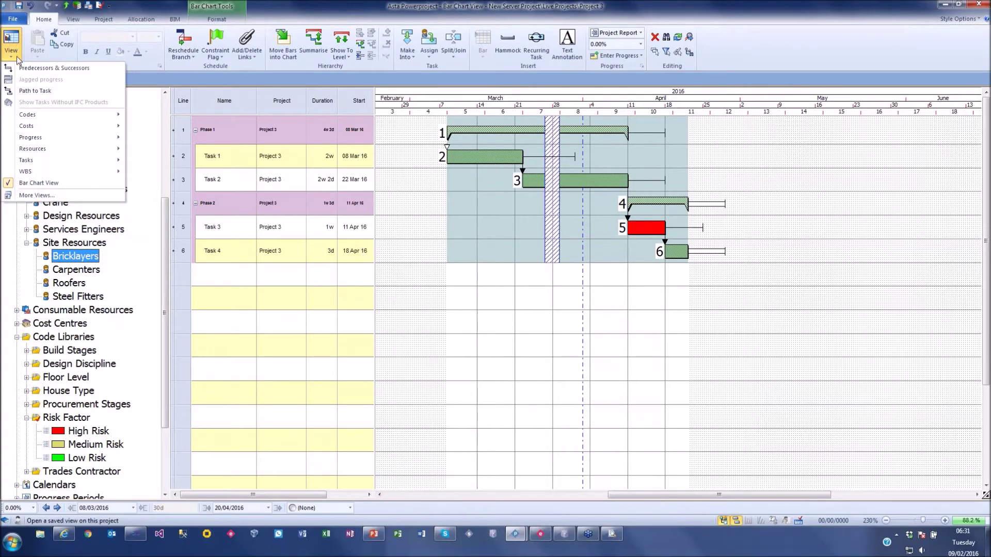
{"action": "mouse_move", "coordinate": [37, 127]}
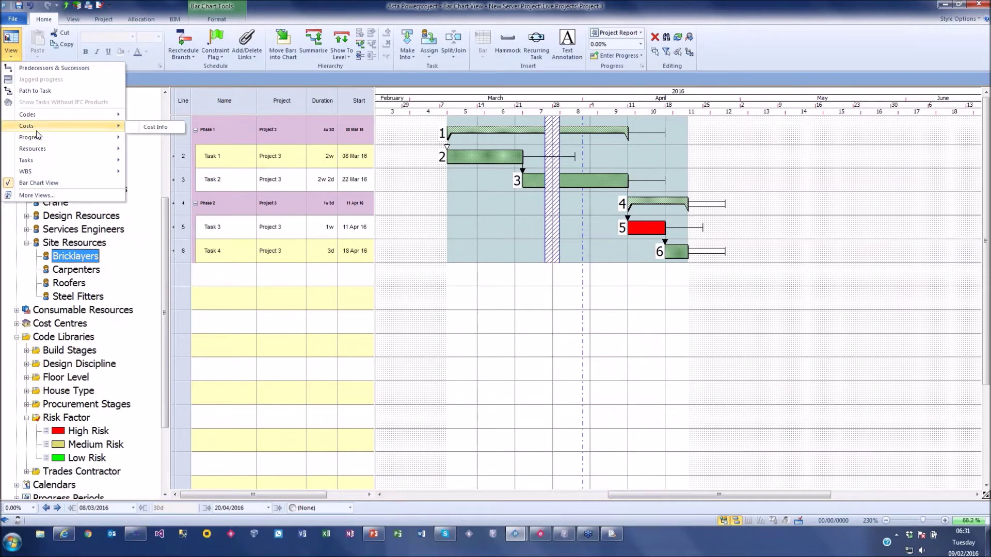
{"action": "mouse_move", "coordinate": [37, 149]}
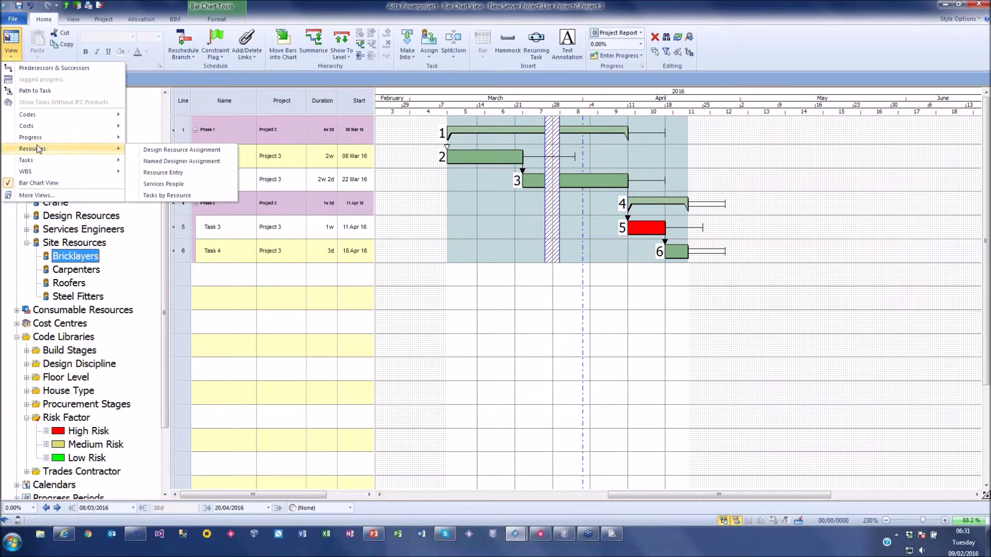
{"action": "left_click", "coordinate": [180, 174]}
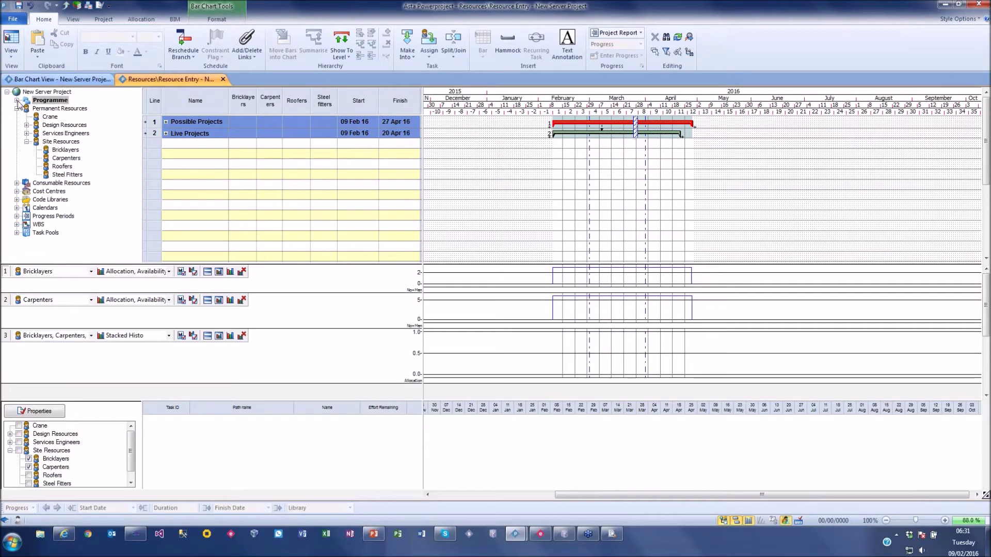
Display live Project 3 in the Resource Entry view with the tasks of Phase 1 and Phase 2 expanded.
{"action": "double_click", "coordinate": [24, 103]}
{"action": "left_click", "coordinate": [27, 117]}
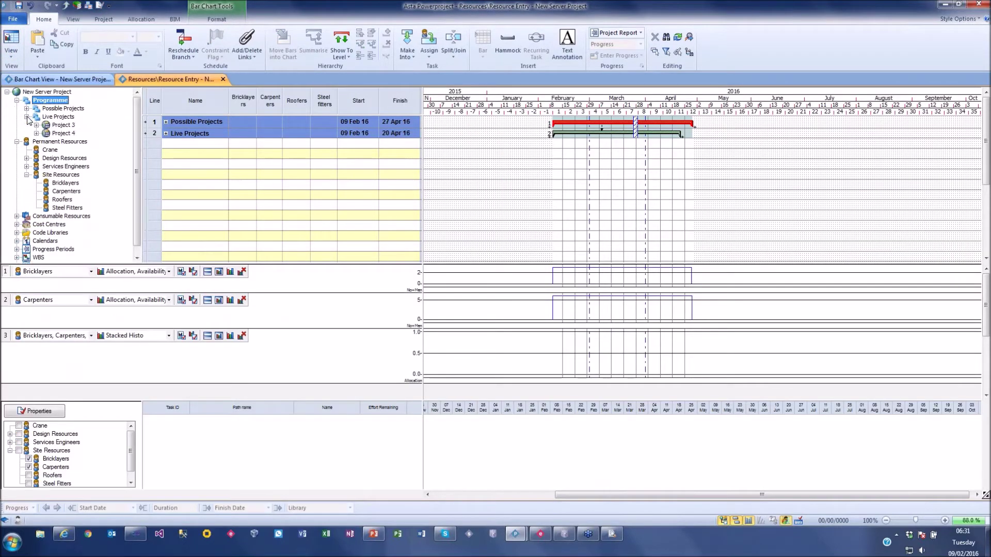
{"action": "left_click", "coordinate": [37, 125]}
{"action": "left_click", "coordinate": [60, 134]}
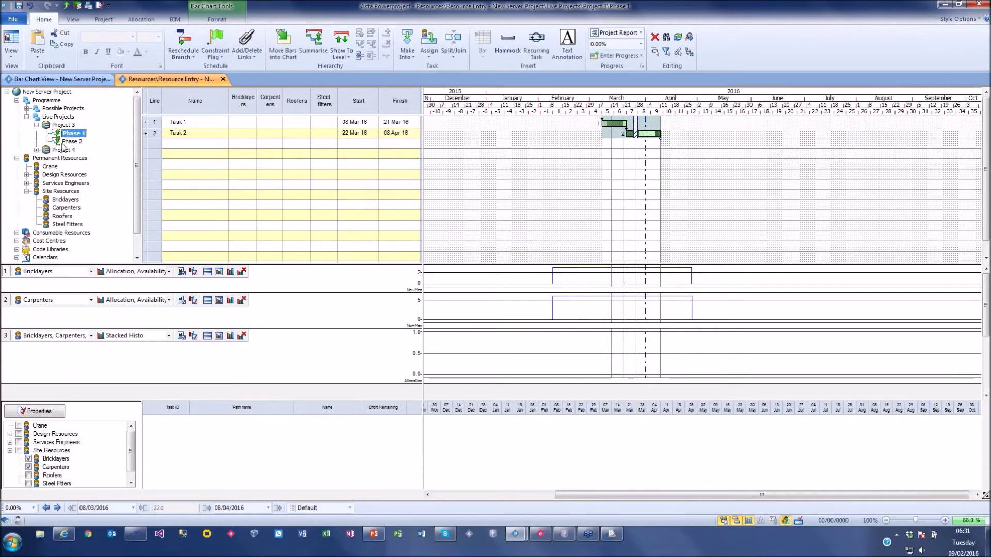
{"action": "left_click", "coordinate": [63, 125]}
{"action": "double_click", "coordinate": [645, 123]}
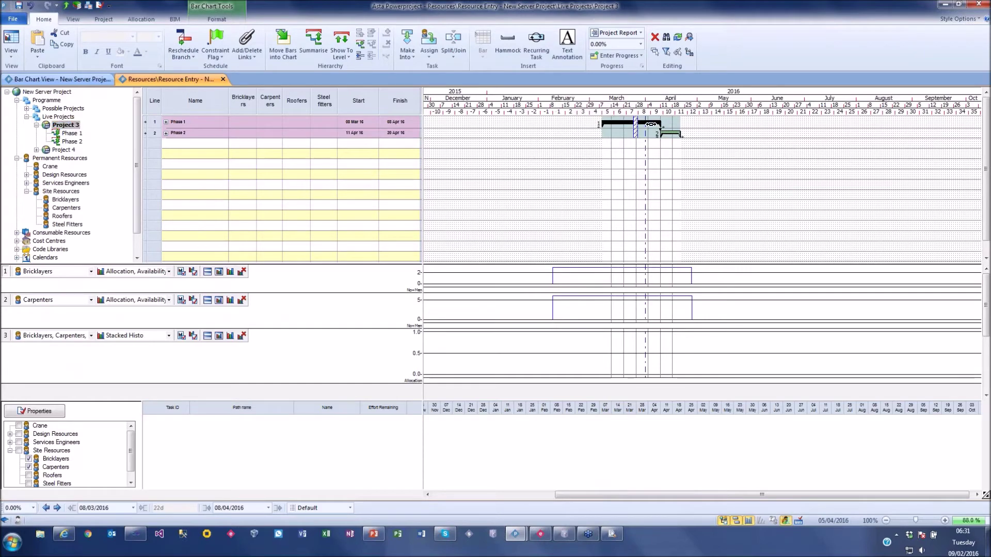
{"action": "double_click", "coordinate": [674, 154]}
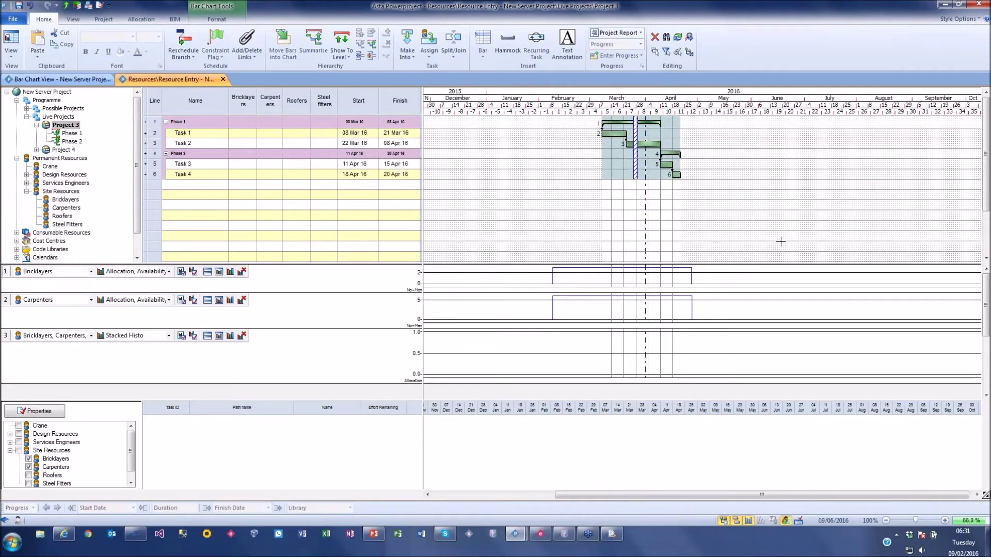
{"action": "left_click", "coordinate": [945, 520]}
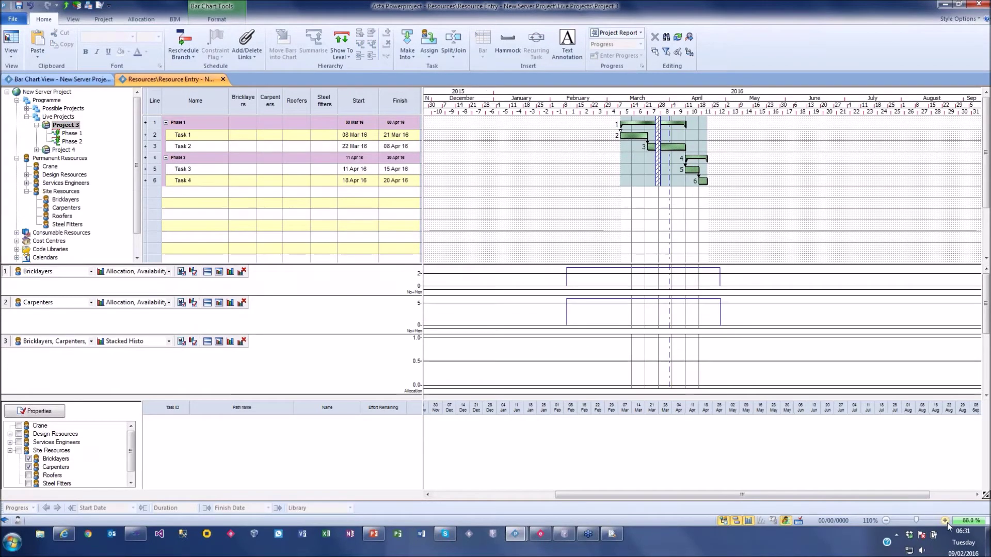
{"action": "left_click", "coordinate": [945, 520]}
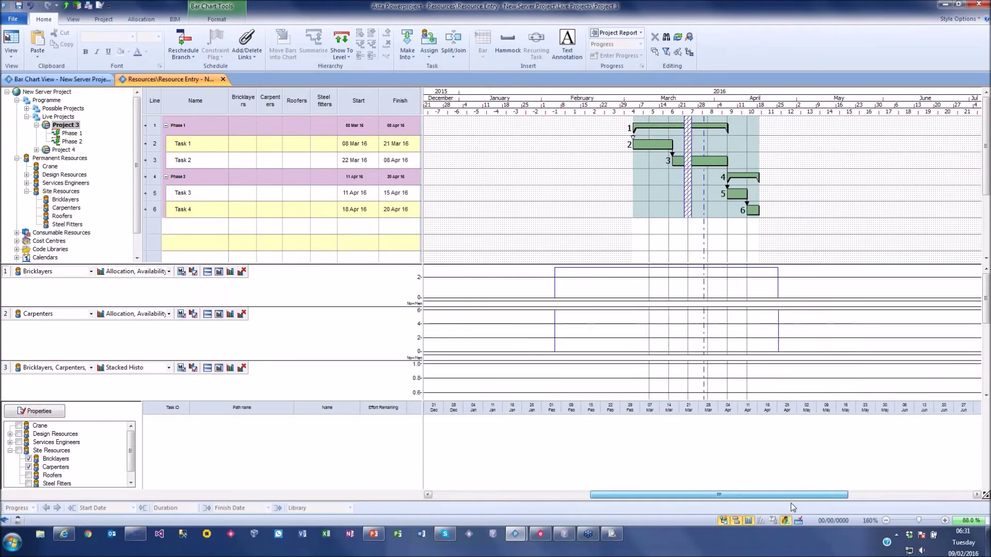
Assign 2 bricklayers and 3 carpenters to Task 1, and 3 bricklayers and 2 carpenters to Task 2.
{"action": "left_click", "coordinate": [244, 144]}
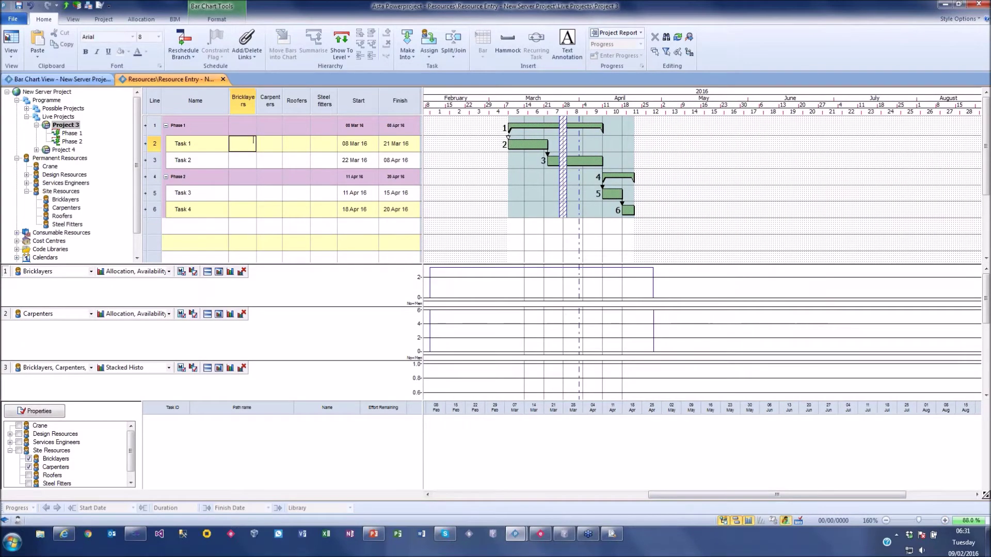
{"action": "left_click", "coordinate": [253, 161]}
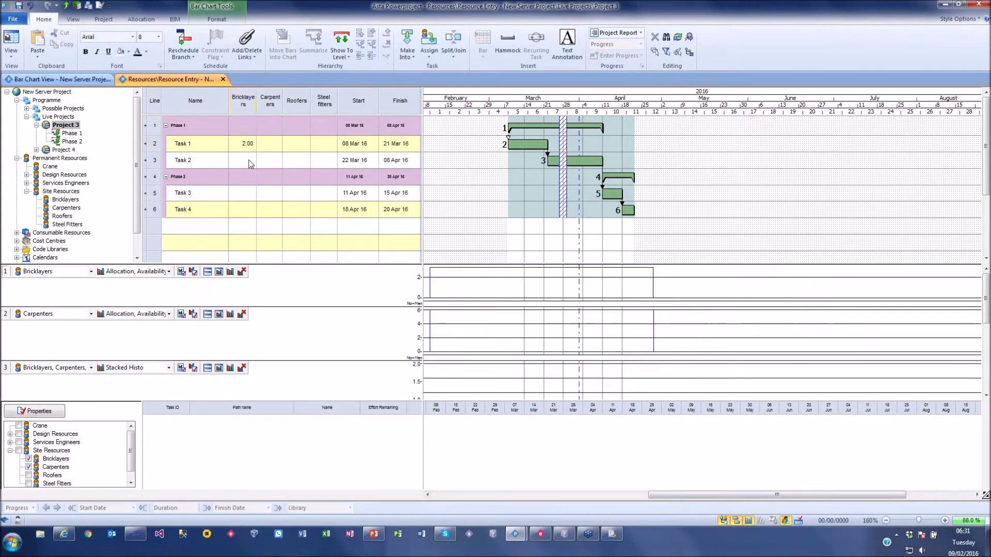
{"action": "type", "text": "3"}
{"action": "key", "text": "Tab"}
{"action": "type", "text": "2"}
{"action": "key", "text": "Up"}
{"action": "type", "text": "3"}
Assign 1 roofer and 4 steel fitters to Task 1, and 2 roofers and 4 steel fitters to Task 2.
{"action": "left_click", "coordinate": [320, 151]}
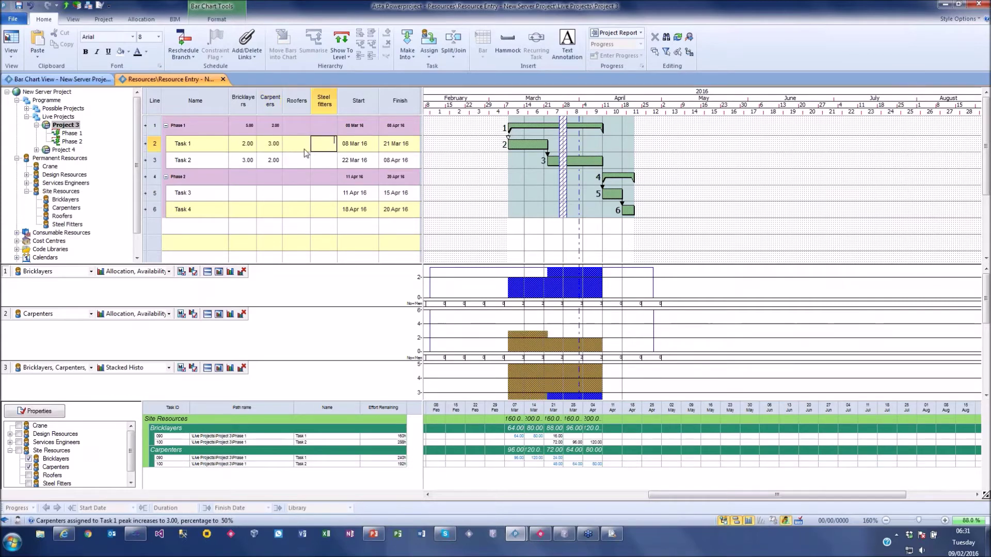
{"action": "left_click", "coordinate": [304, 150]}
{"action": "type", "text": "1"}
{"action": "key", "text": "Return"}
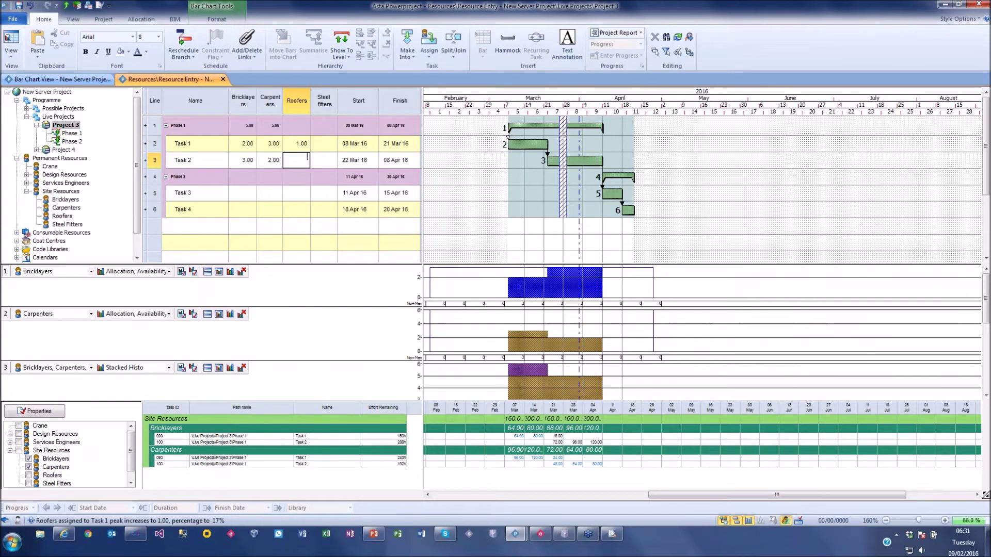
{"action": "type", "text": "2"}
{"action": "left_click", "coordinate": [334, 157]}
{"action": "left_click", "coordinate": [331, 150]}
{"action": "type", "text": "4"}
{"action": "left_click", "coordinate": [333, 157]}
{"action": "type", "text": "4"}
Assign 3 bricklayers, 2 carpenters and 3 roofers to Task 3 in Phase 2.
{"action": "left_click", "coordinate": [253, 193]}
{"action": "type", "text": "3"}
{"action": "left_click", "coordinate": [278, 193]}
{"action": "type", "text": "2"}
{"action": "left_click", "coordinate": [296, 192]}
{"action": "type", "text": "3"}
Assign 2 bricklayers, 3 carpenters, 3 roofers and 2 steel fitters to Task 4, and 3 steel fitters to Task 3.
{"action": "left_click", "coordinate": [318, 207]}
{"action": "type", "text": "2"}
{"action": "left_click", "coordinate": [299, 212]}
{"action": "type", "text": "3"}
{"action": "left_click", "coordinate": [250, 210]}
{"action": "type", "text": "2"}
{"action": "left_click", "coordinate": [268, 209]}
{"action": "type", "text": "3"}
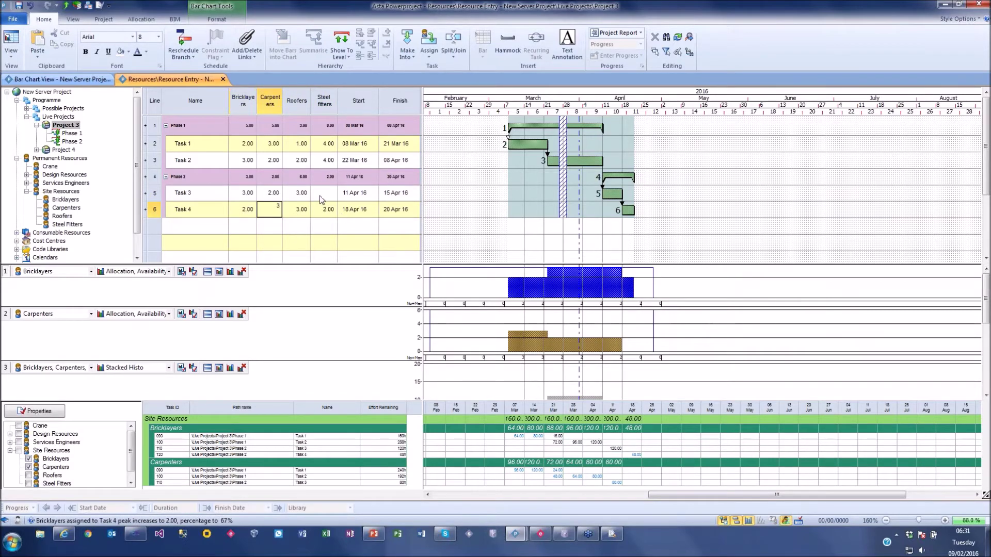
{"action": "left_click", "coordinate": [325, 195]}
{"action": "type", "text": "3"}
{"action": "left_click", "coordinate": [356, 197]}
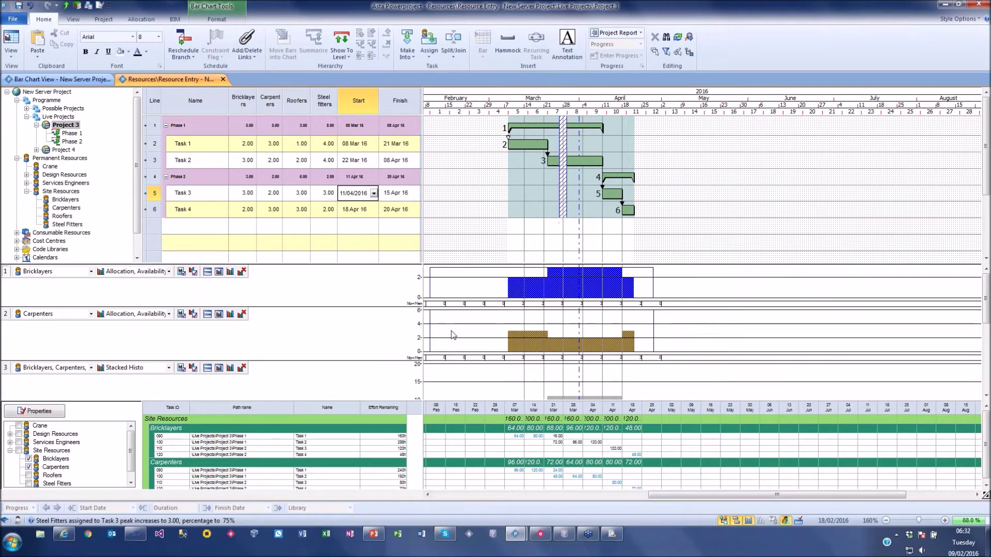
Enlarge the histogram and resource usage areas, and stretch the date scale so weekly values are readable.
{"action": "left_click", "coordinate": [732, 314]}
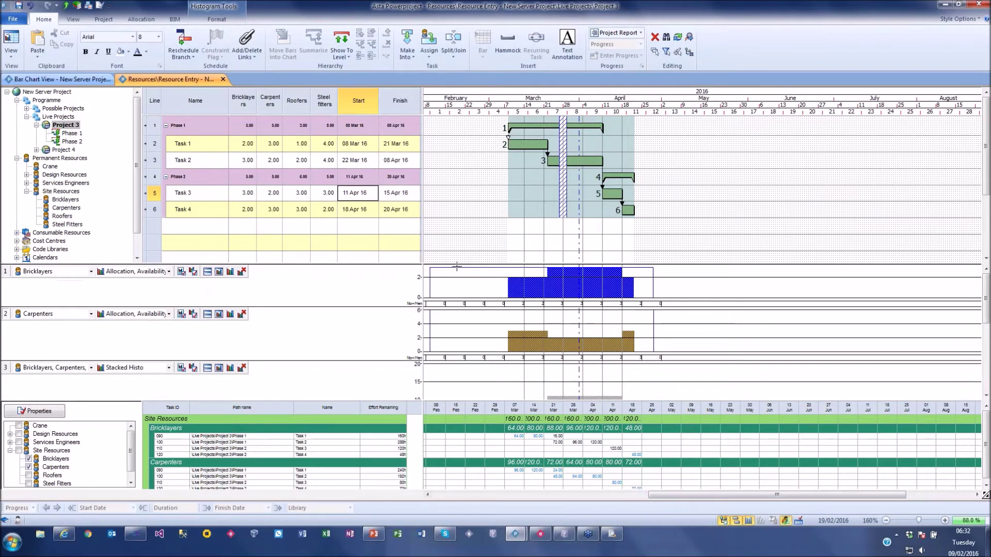
{"action": "left_click_drag", "start_coordinate": [405, 263], "coordinate": [394, 134]}
{"action": "mouse_move", "coordinate": [388, 183]}
{"action": "left_mouse_down"}
{"action": "mouse_move", "coordinate": [387, 261]}
{"action": "mouse_move", "coordinate": [388, 195]}
{"action": "left_mouse_up"}
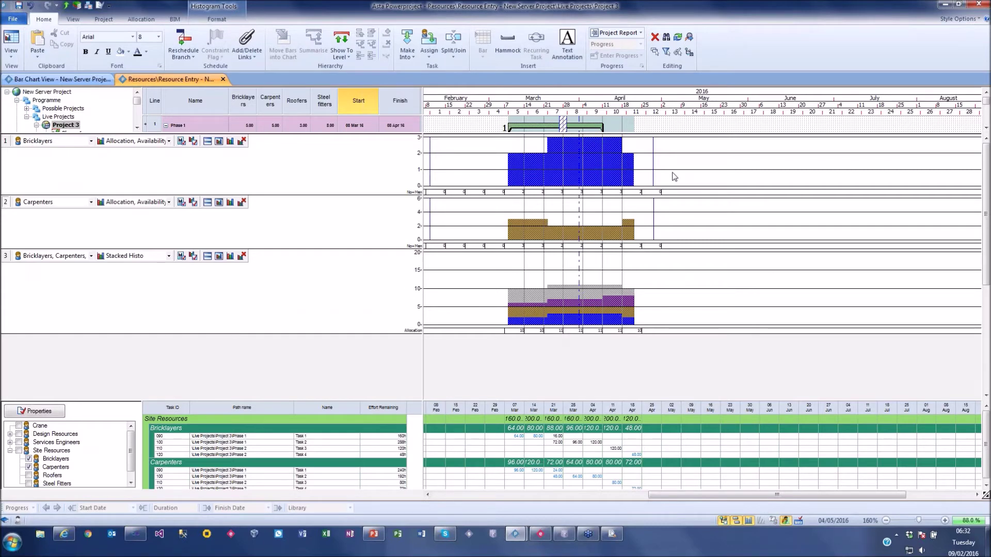
{"action": "left_click_drag", "start_coordinate": [662, 99], "coordinate": [853, 99]}
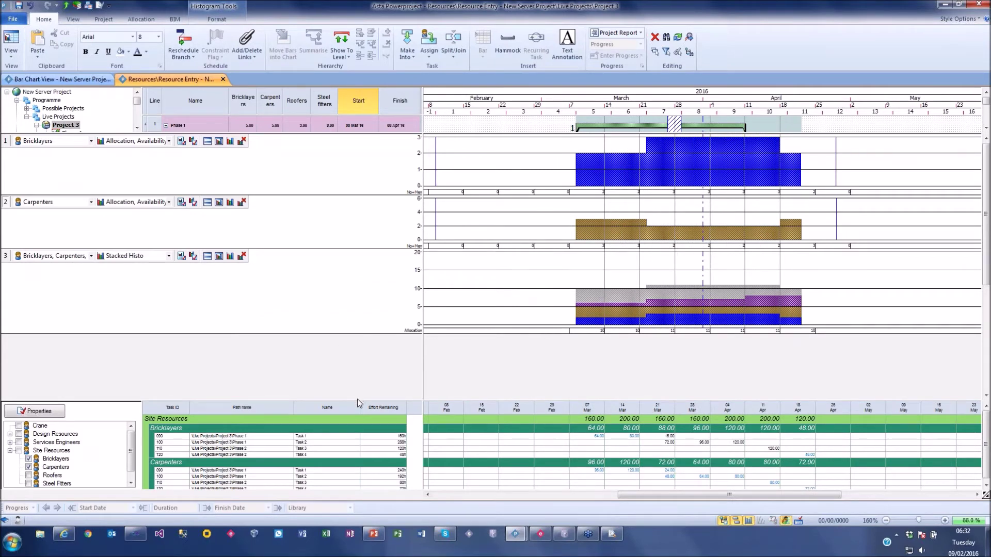
{"action": "left_click_drag", "start_coordinate": [357, 395], "coordinate": [356, 270]}
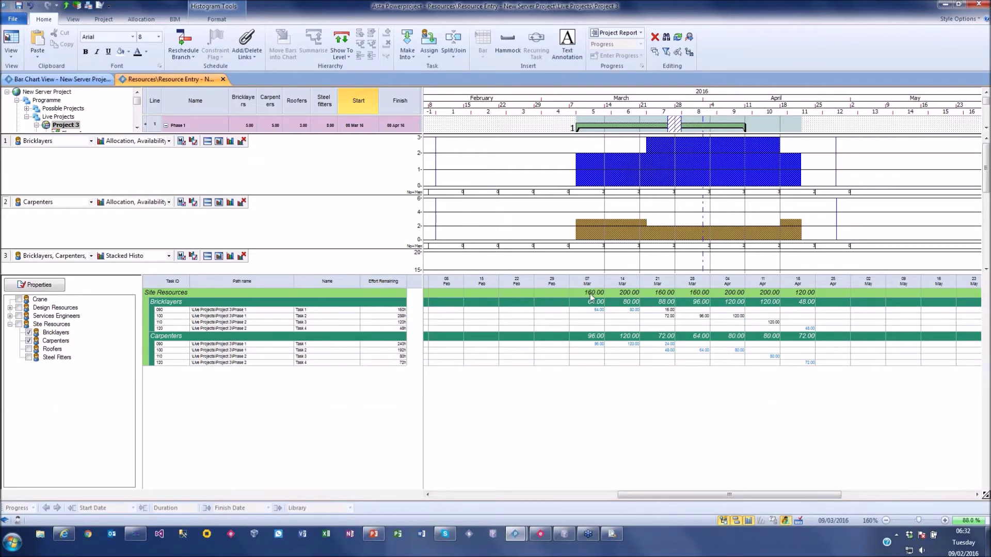
Open Task 1's bricklayer usage for the week of 14 March for editing.
{"action": "double_click", "coordinate": [624, 310]}
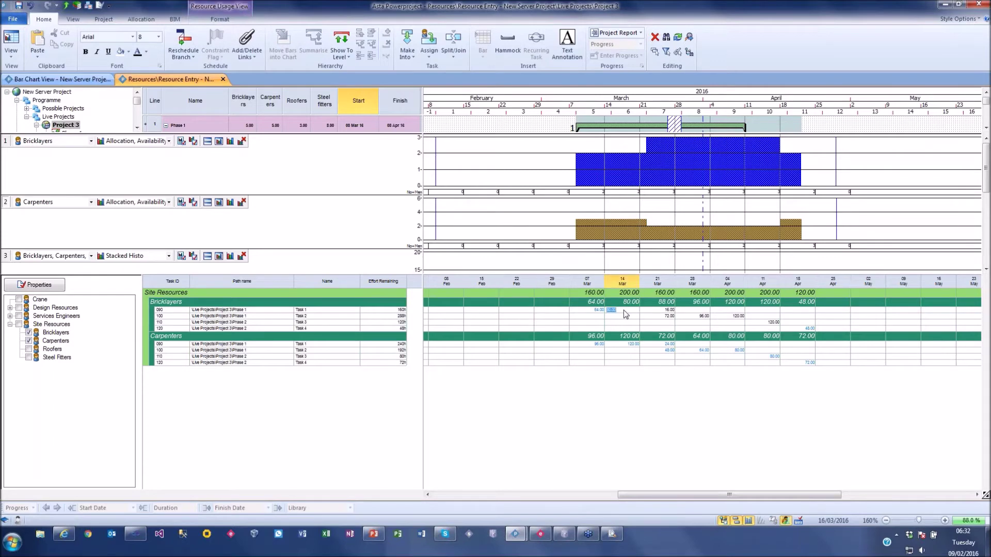
{"action": "left_click", "coordinate": [627, 311]}
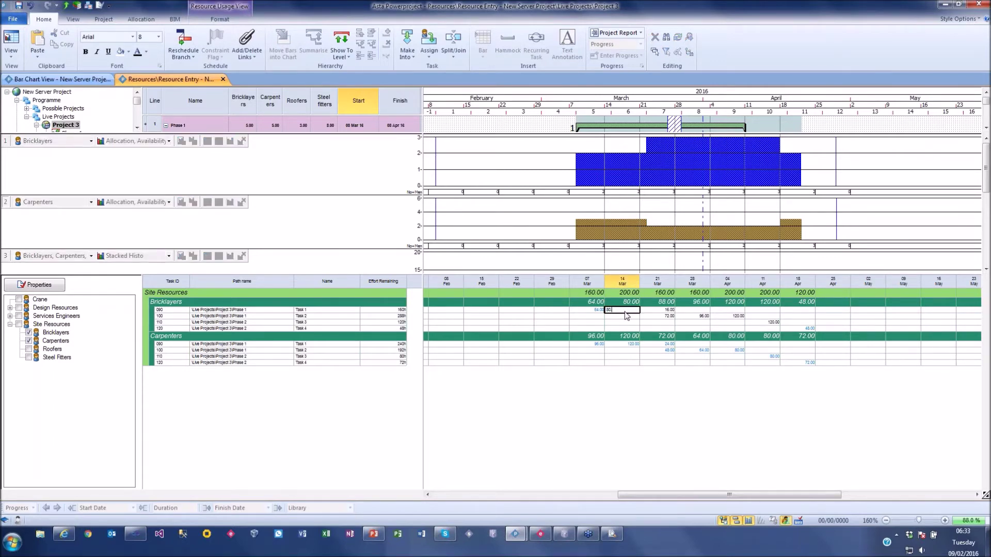
Set Task 1's Bricklayers effort for the week of 14 March to 50.
{"action": "type", "text": "50"}
{"action": "key", "text": "Return"}
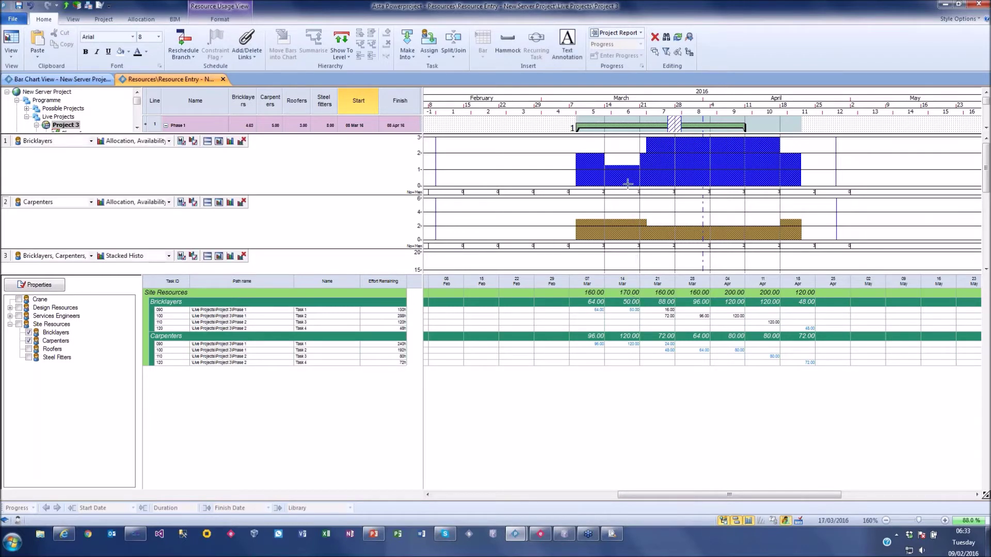
{"action": "mouse_move", "coordinate": [627, 183]}
Enlarge the bar chart area and delete the Carpenters histogram and the stacked histogram below it.
{"action": "left_click_drag", "start_coordinate": [267, 134], "coordinate": [256, 252]}
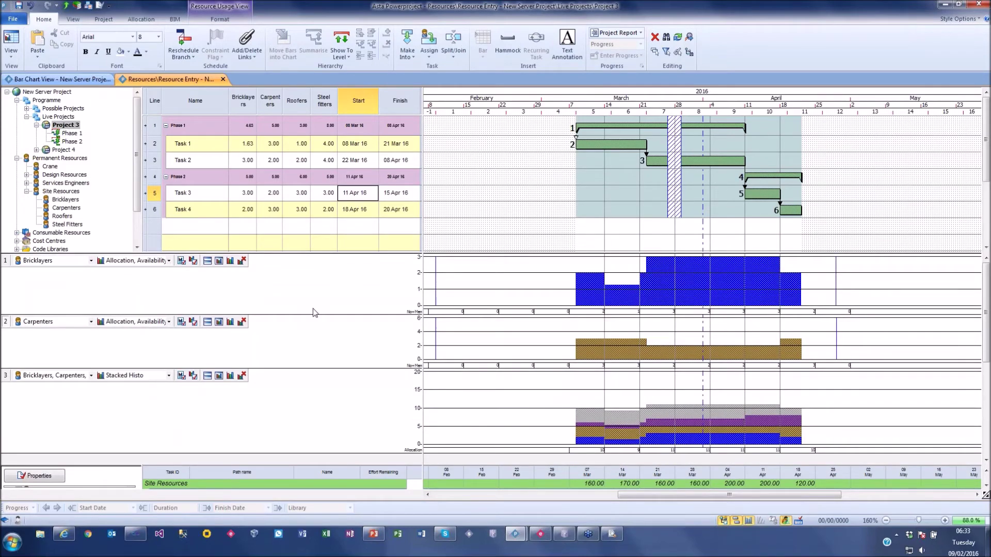
{"action": "left_click", "coordinate": [454, 346]}
{"action": "key", "text": "Delete"}
{"action": "key", "text": "Delete"}
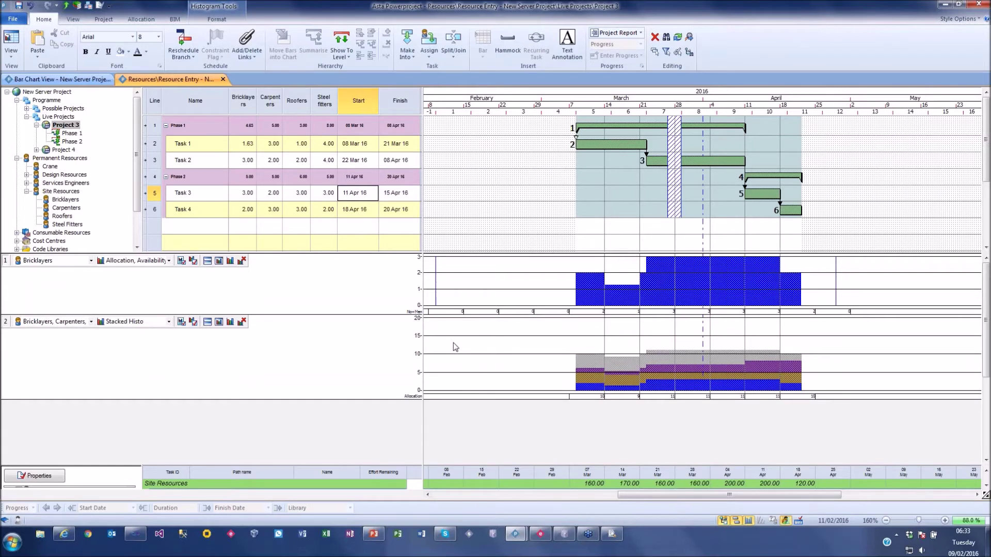
Delete the resource usage pane and increase the height of the Bricklayers histogram.
{"action": "right_click", "coordinate": [449, 472]}
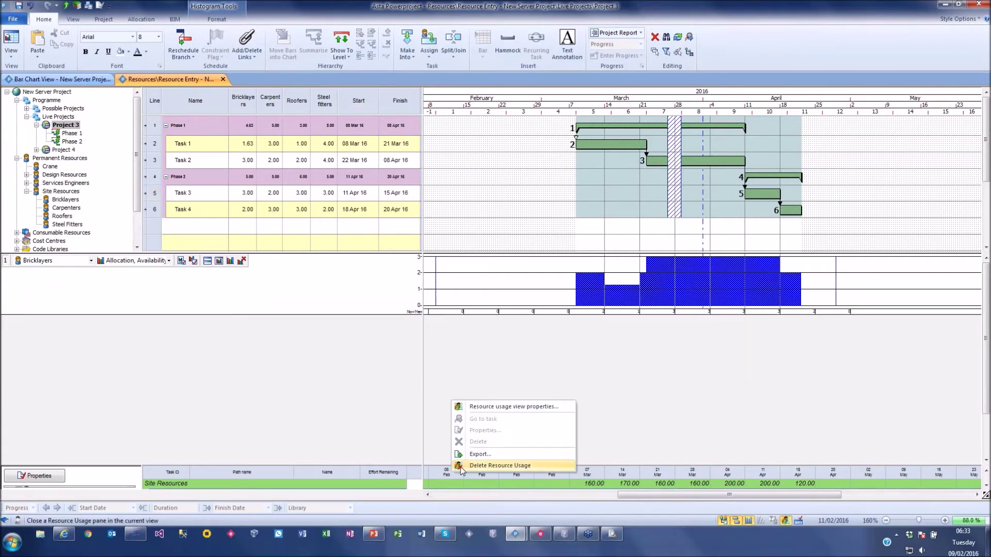
{"action": "left_click", "coordinate": [474, 464]}
{"action": "left_click_drag", "start_coordinate": [317, 325], "coordinate": [303, 436]}
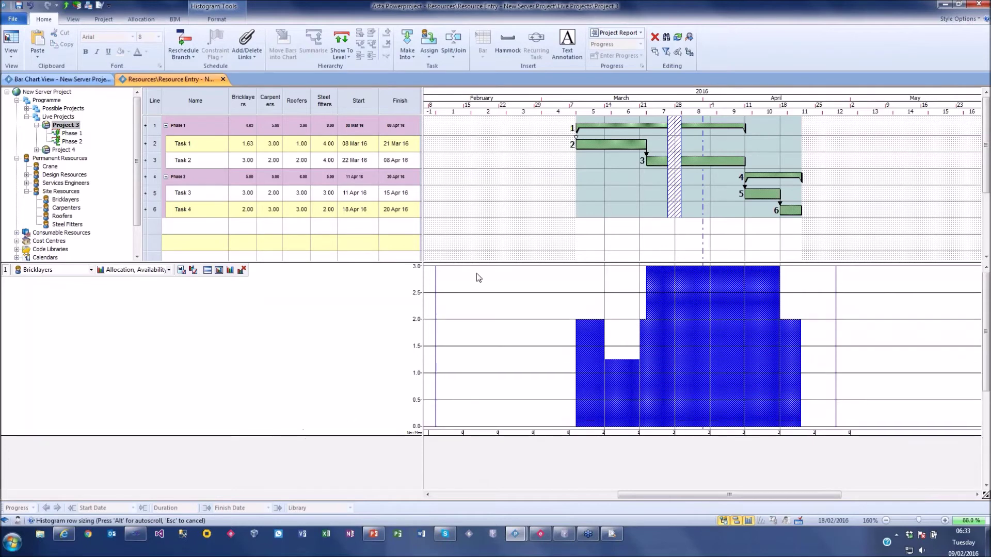
Set the scope of the Bricklayers histogram's Availability graph to Branch Scope.
{"action": "double_click", "coordinate": [516, 315]}
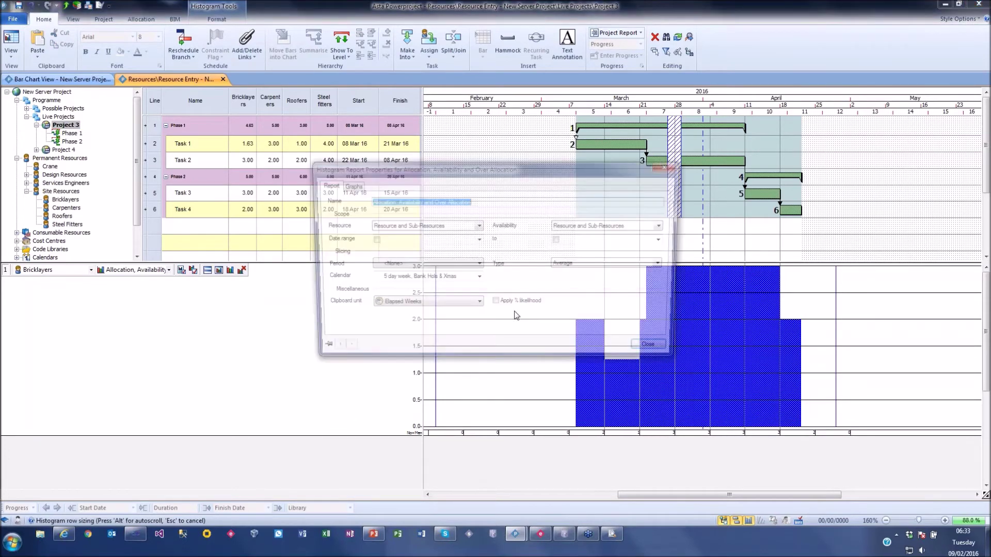
{"action": "left_click", "coordinate": [348, 185]}
{"action": "left_click", "coordinate": [487, 237]}
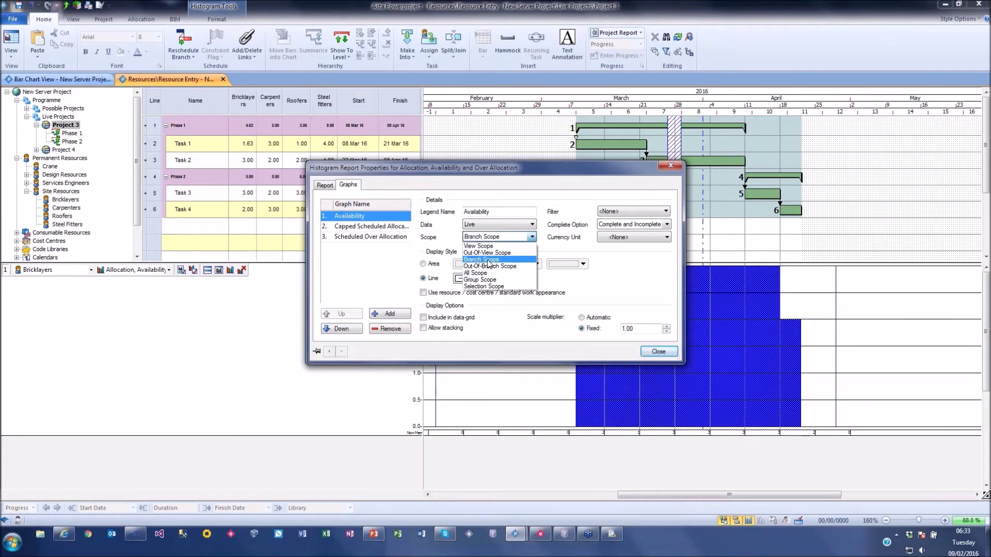
{"action": "left_click", "coordinate": [489, 260]}
{"action": "left_click", "coordinate": [659, 352]}
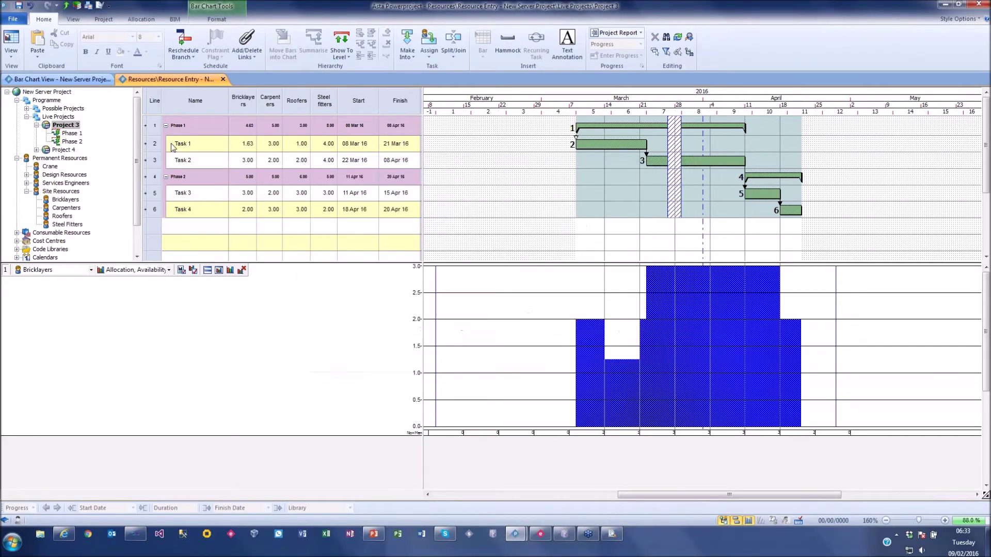
Show Project 4 and look through its Phase 1 and Phase 2 in the project tree.
{"action": "left_click", "coordinate": [60, 150]}
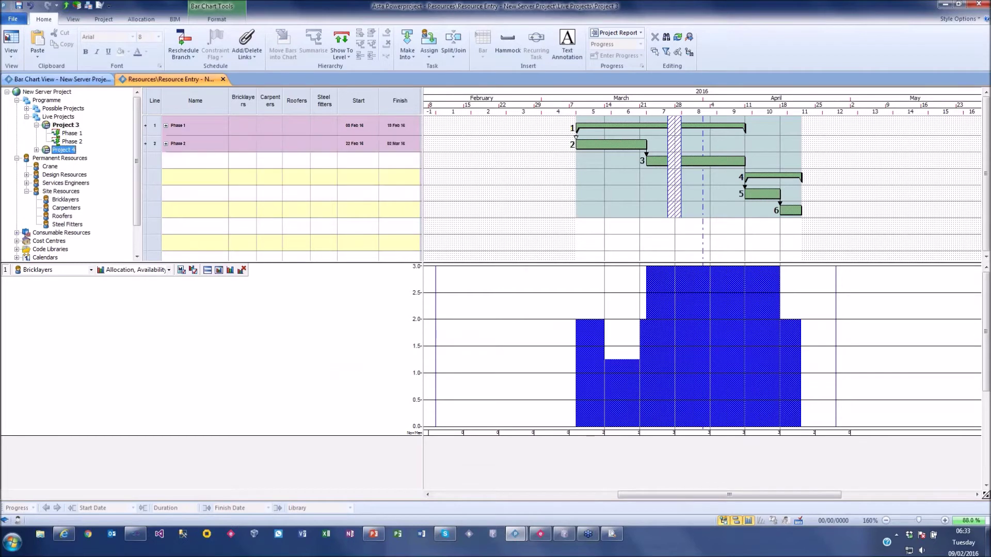
{"action": "left_click", "coordinate": [36, 149]}
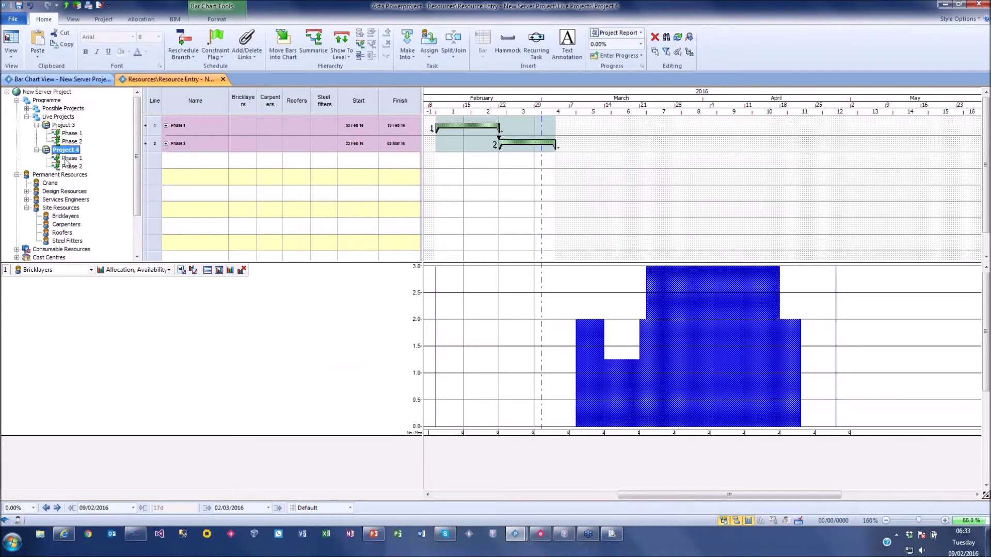
{"action": "left_click", "coordinate": [69, 158]}
{"action": "left_click", "coordinate": [72, 167]}
{"action": "left_click", "coordinate": [65, 149]}
Set the scope of the histogram's Capped Scheduled Allocation and Scheduled Over Allocation graphs to Branch Scope.
{"action": "double_click", "coordinate": [497, 352]}
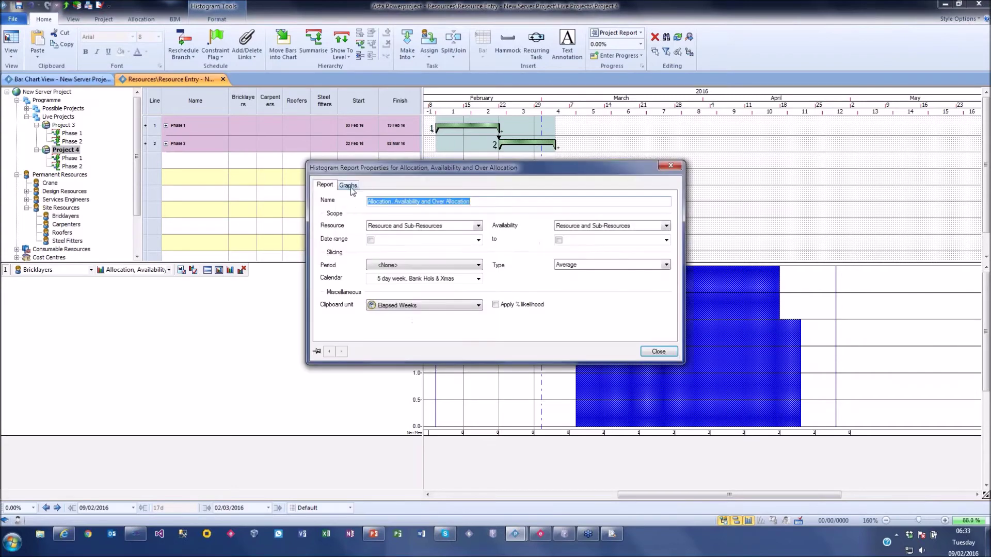
{"action": "left_click", "coordinate": [349, 184]}
{"action": "left_click", "coordinate": [362, 227]}
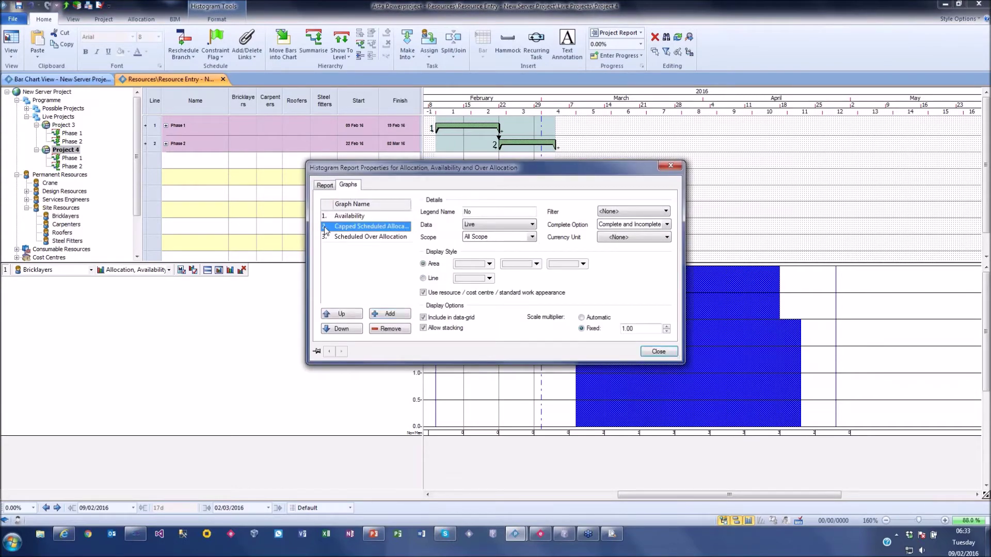
{"action": "left_click", "coordinate": [480, 237]}
{"action": "left_click", "coordinate": [480, 265]}
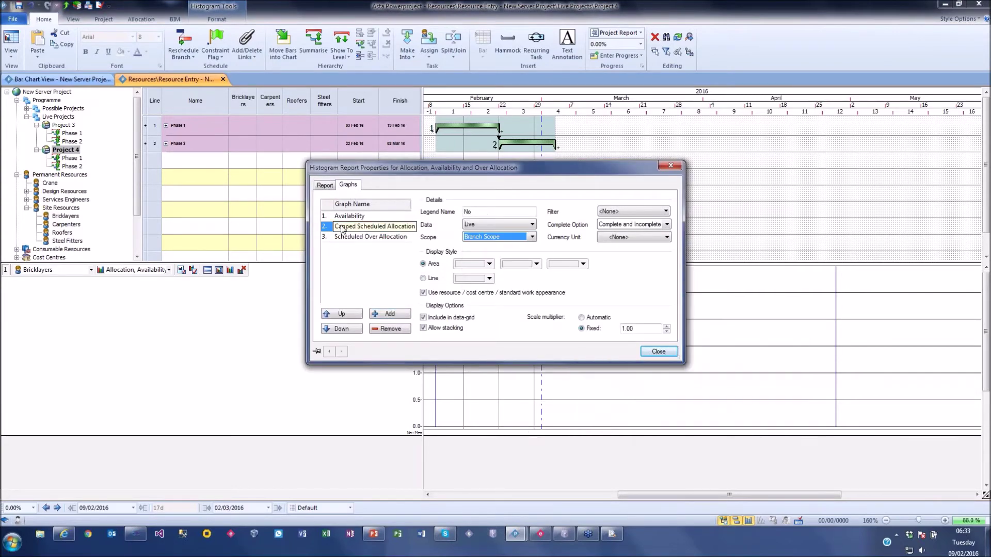
{"action": "left_click", "coordinate": [323, 237]}
{"action": "left_click", "coordinate": [480, 236]}
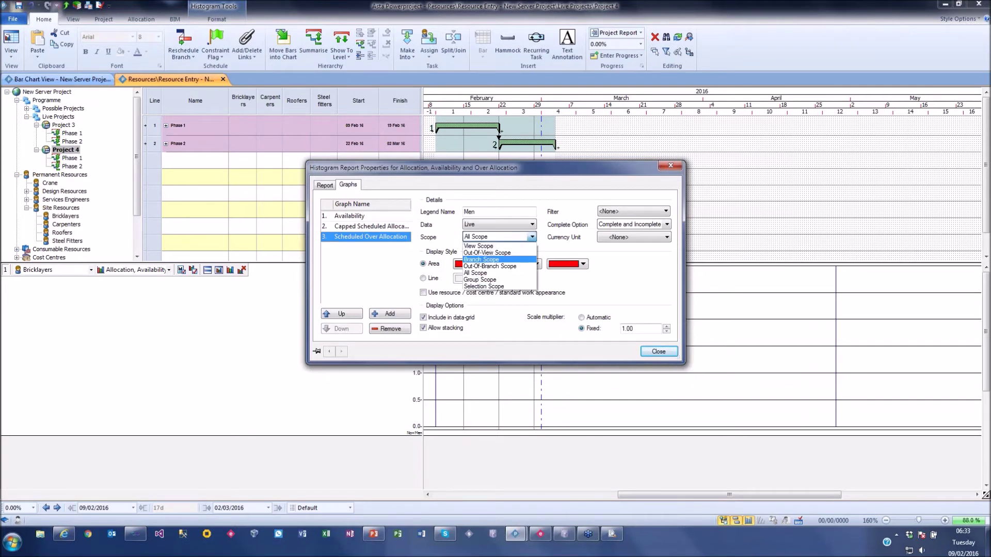
{"action": "left_click", "coordinate": [480, 264]}
{"action": "left_click", "coordinate": [657, 352]}
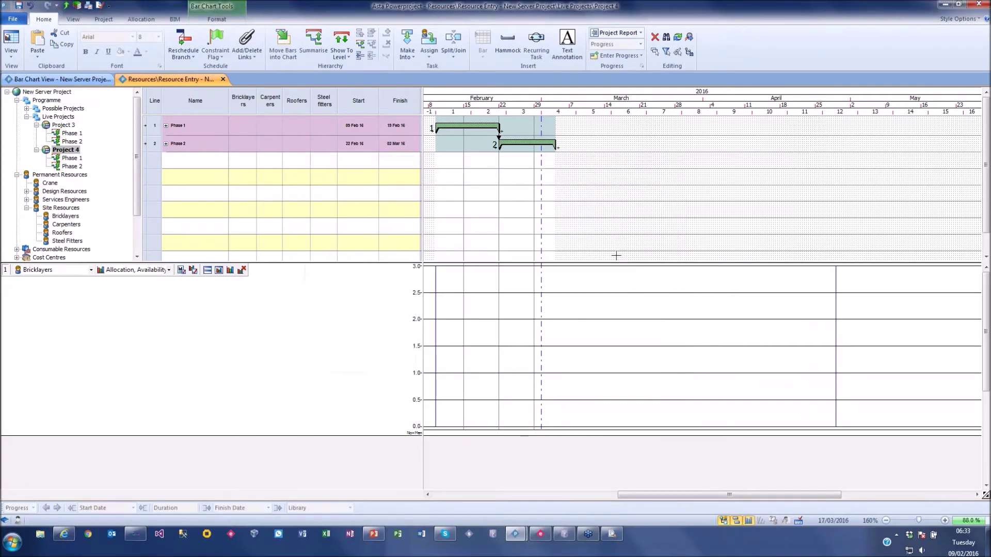
Compare the Bricklayers histogram of Project 3 with Project 4's, and expand Project 4's phases to list their tasks.
{"action": "left_click", "coordinate": [66, 125]}
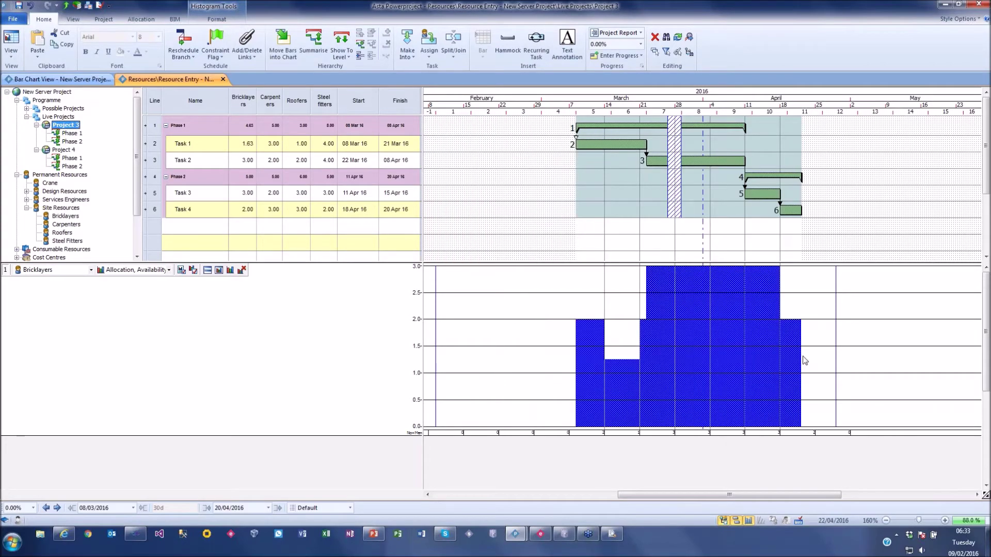
{"action": "left_click", "coordinate": [75, 150]}
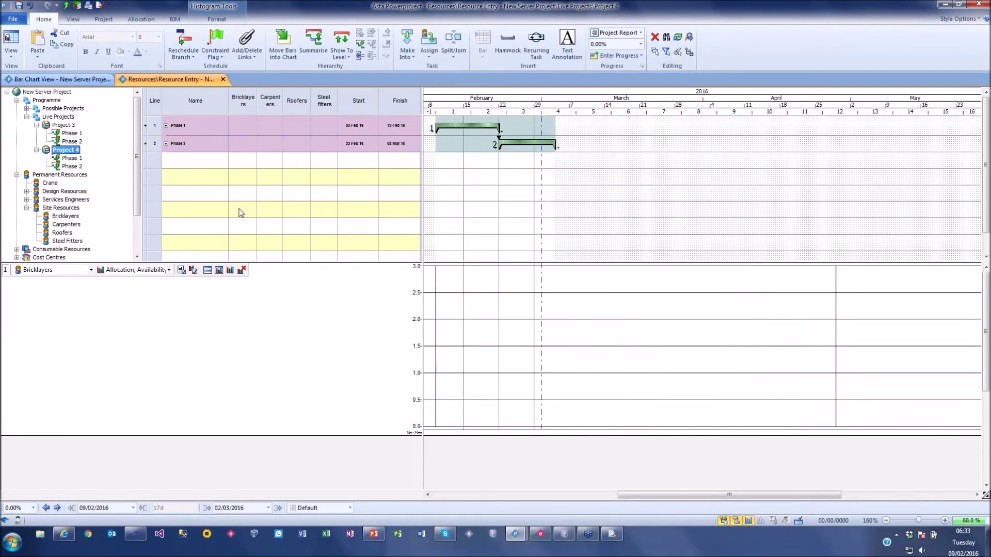
{"action": "double_click", "coordinate": [491, 128]}
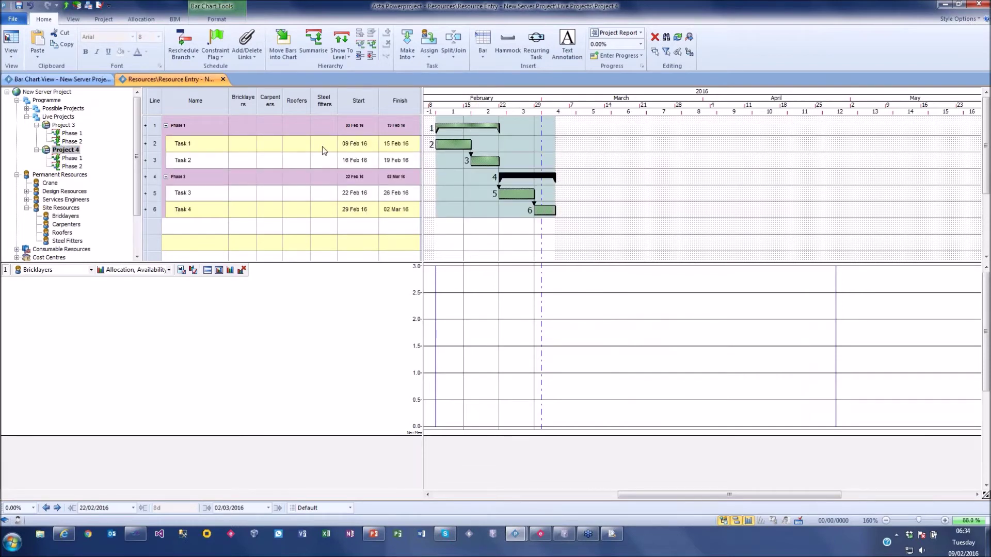
Assign 3 bricklayers, 2 carpenters and 1 roofer to Task 1 of Project 4.
{"action": "left_click", "coordinate": [250, 142]}
{"action": "type", "text": "3"}
{"action": "key", "text": "Tab"}
{"action": "type", "text": "2"}
{"action": "key", "text": "Tab"}
{"action": "type", "text": "1"}
{"action": "key", "text": "Return"}
Assign 2 bricklayers, 2 carpenters and 2 roofers to Task 2 of Project 4.
{"action": "left_click", "coordinate": [277, 160]}
{"action": "type", "text": "2"}
{"action": "key", "text": "Tab"}
{"action": "type", "text": "2"}
{"action": "left_click", "coordinate": [242, 160]}
{"action": "type", "text": "2"}
Assign 2 bricklayers, 2 carpenters and 2 roofers to Task 3 of Project 4.
{"action": "left_click", "coordinate": [244, 195]}
{"action": "type", "text": "2"}
{"action": "key", "text": "Tab"}
{"action": "type", "text": "2"}
{"action": "key", "text": "Tab"}
{"action": "type", "text": "2"}
{"action": "key", "text": "Return"}
Assign 2 bricklayers, 2 carpenters and 2 roofers to Task 4 of Project 4.
{"action": "left_click", "coordinate": [274, 212]}
{"action": "type", "text": "2"}
{"action": "left_click", "coordinate": [248, 213]}
{"action": "type", "text": "2"}
{"action": "left_click", "coordinate": [295, 212]}
{"action": "type", "text": "2"}
{"action": "key", "text": "Return"}
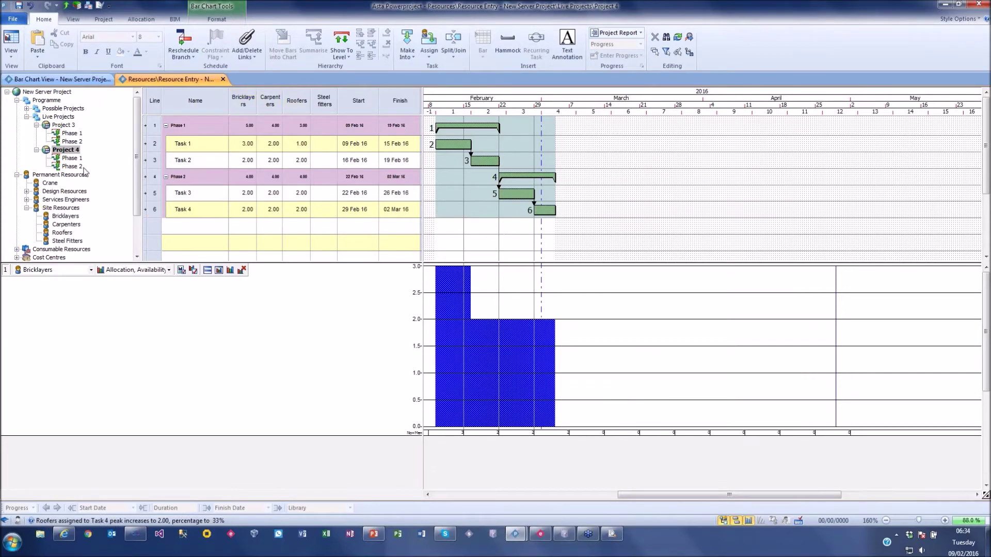
Compare the Bricklayers histogram for Project 3, Project 4 and the combined Live Projects branch.
{"action": "double_click", "coordinate": [65, 125]}
{"action": "double_click", "coordinate": [65, 150]}
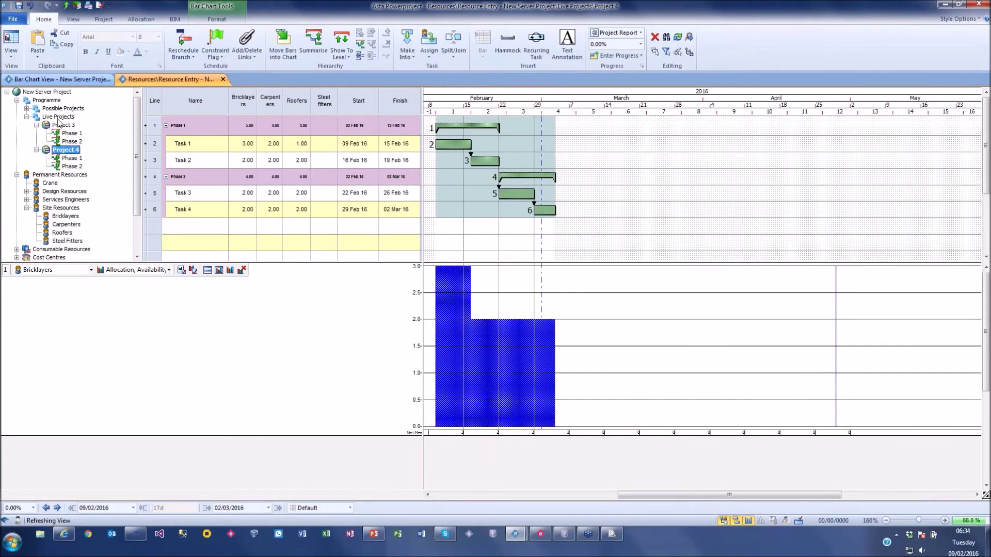
{"action": "double_click", "coordinate": [65, 125]}
{"action": "double_click", "coordinate": [62, 117]}
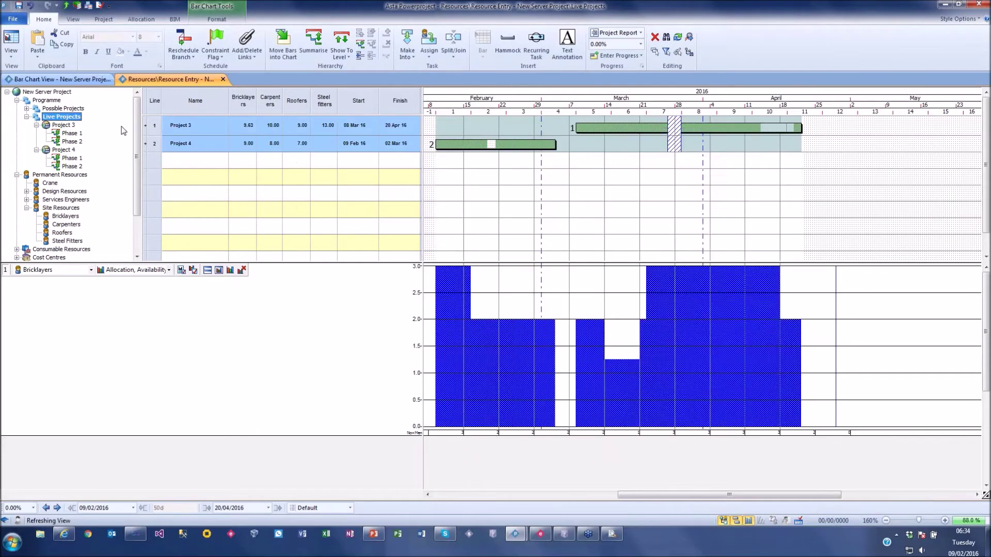
Show the tasks contributing to the Bricklayers histogram on a day in late March, and close the resulting view.
{"action": "left_click_drag", "start_coordinate": [726, 495], "coordinate": [709, 496]}
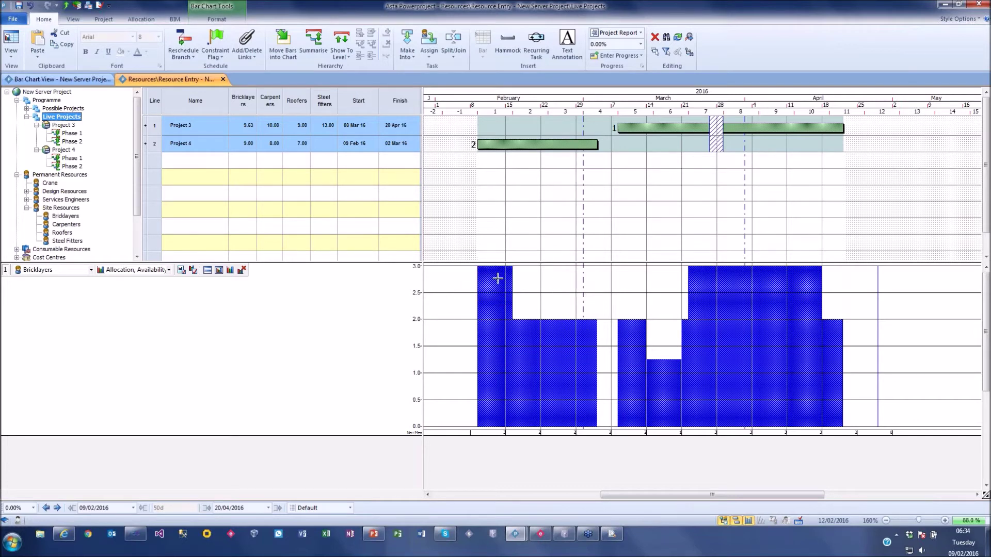
{"action": "right_click", "coordinate": [705, 284]}
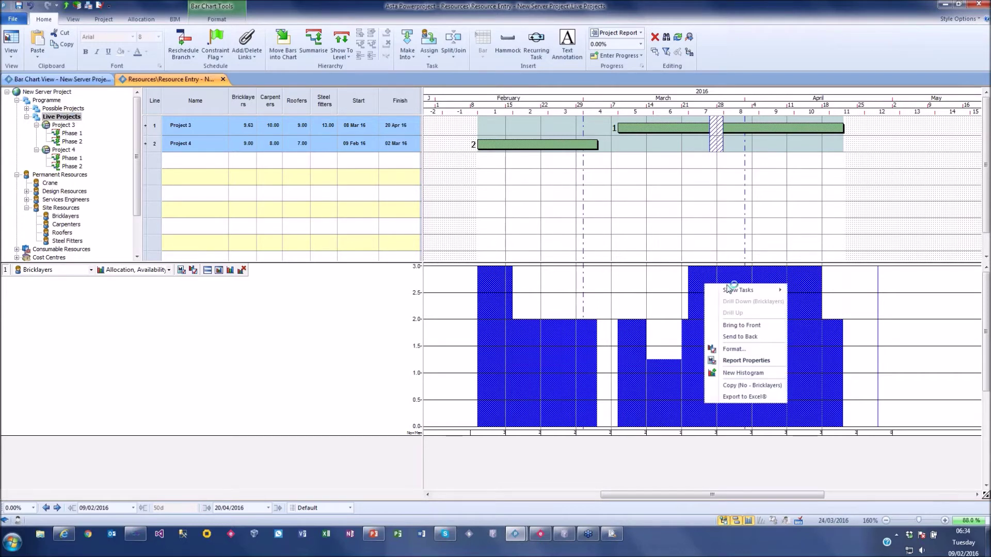
{"action": "mouse_move", "coordinate": [729, 290]}
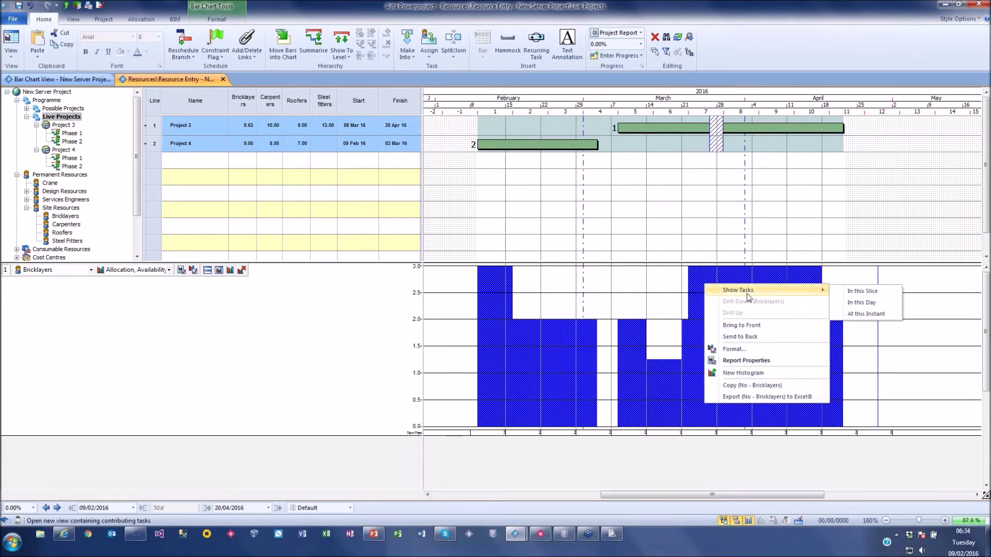
{"action": "left_click", "coordinate": [858, 305]}
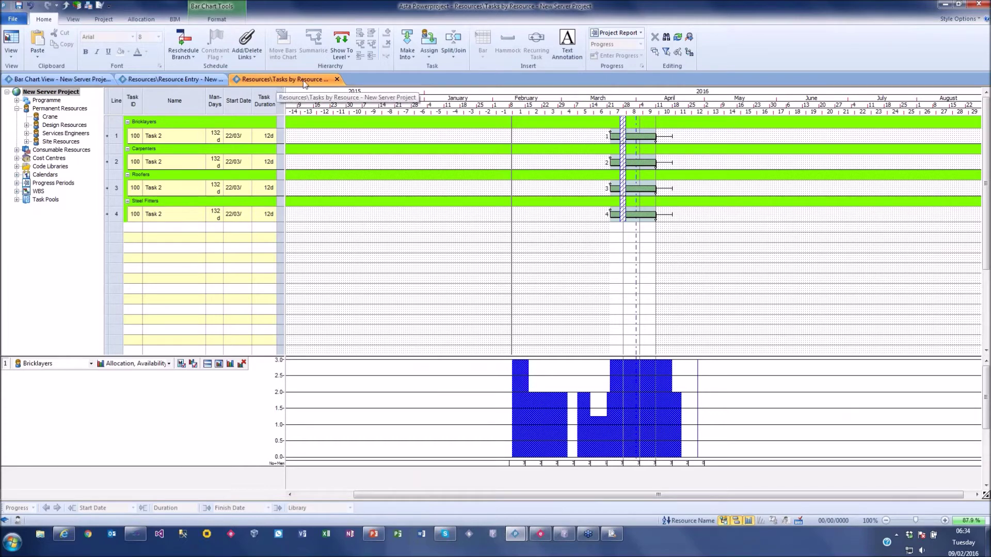
{"action": "left_click", "coordinate": [337, 79]}
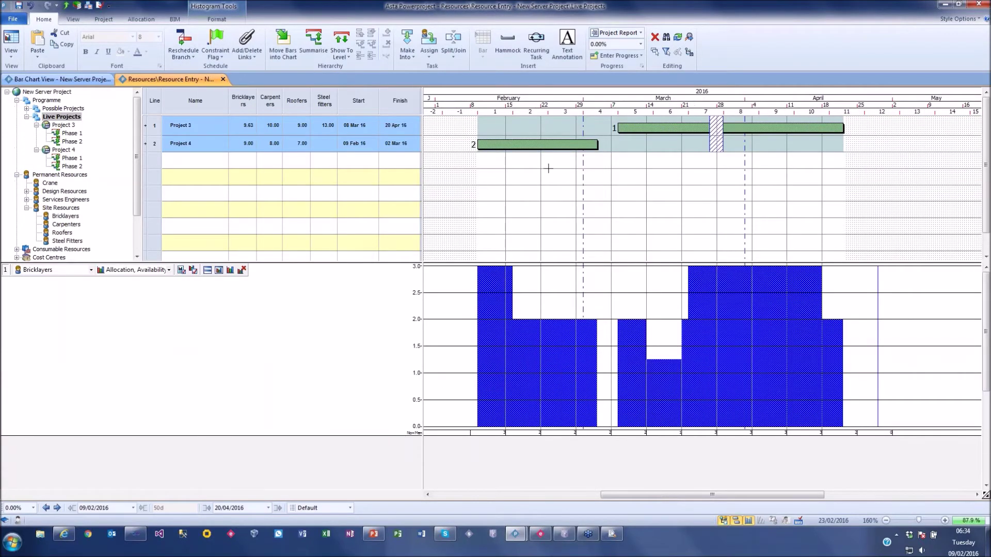
Move Project 4's bar so that the project starts on 17 Feb 2016.
{"action": "left_click_drag", "start_coordinate": [539, 145], "coordinate": [614, 145]}
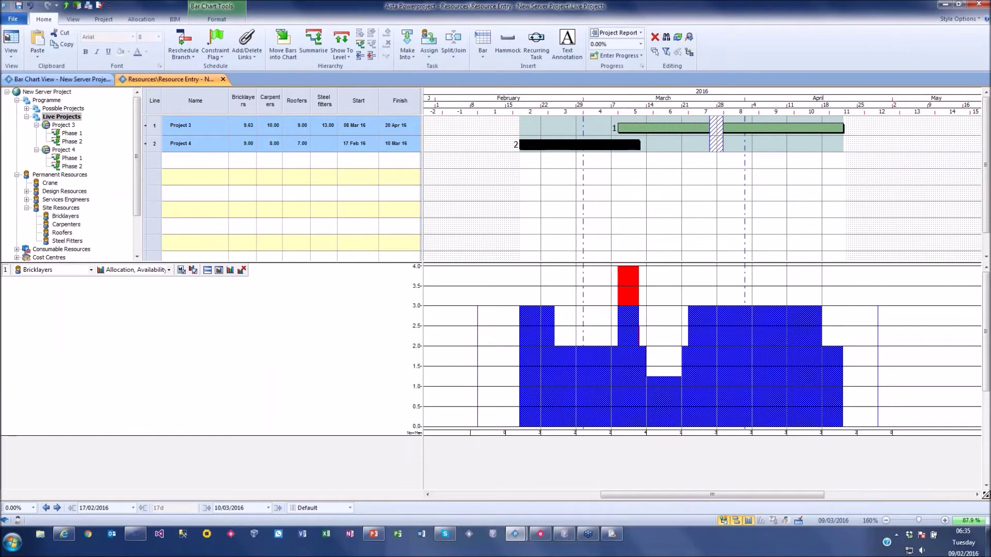
Show the whole Programme and expand Possible Projects and Live Projects down to their individual projects.
{"action": "left_click", "coordinate": [50, 100]}
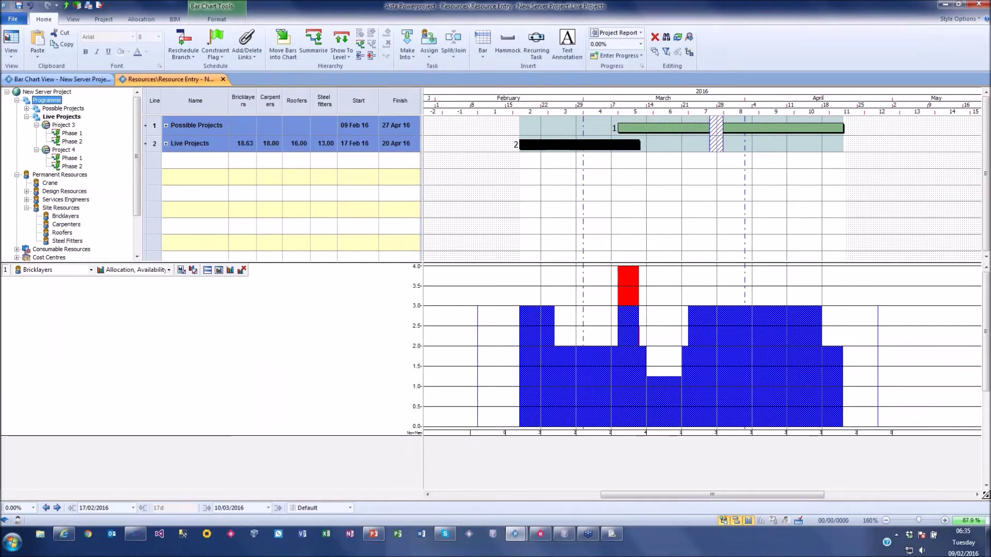
{"action": "left_click", "coordinate": [909, 128]}
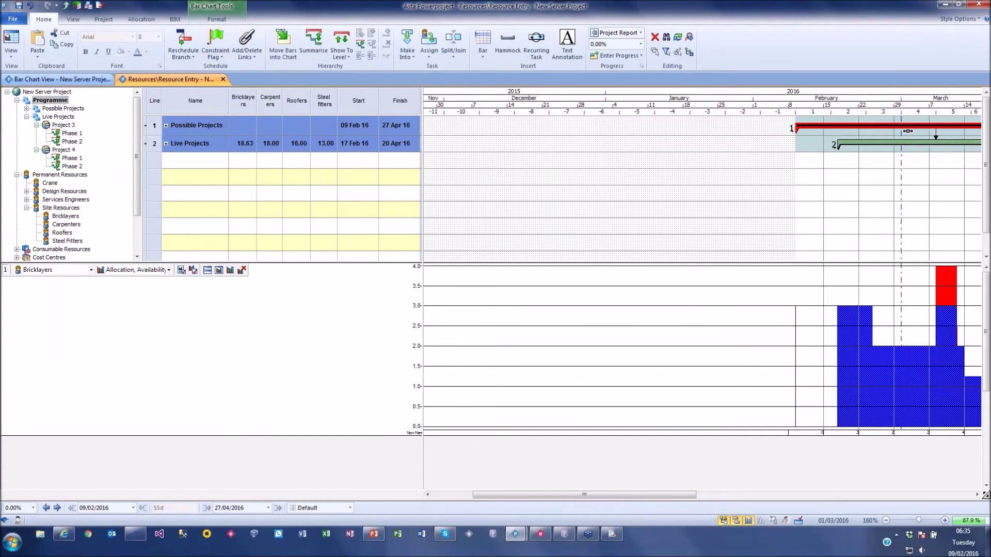
{"action": "key", "text": "KP_Add"}
{"action": "key", "text": "KP_Add"}
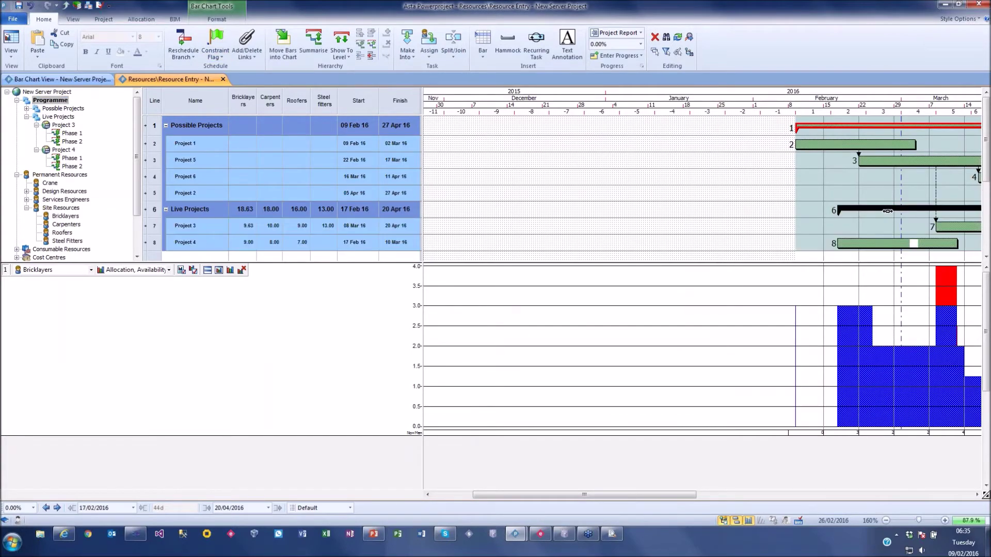
{"action": "left_click_drag", "start_coordinate": [676, 496], "coordinate": [801, 495]}
{"action": "left_click", "coordinate": [646, 190]}
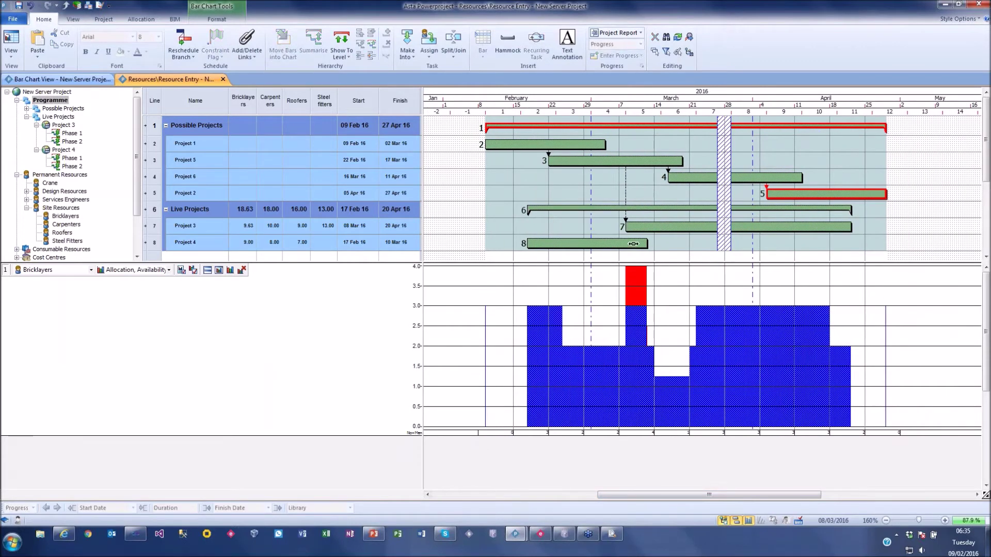
Try different dates for Project 4's bar against the Bricklayers histogram, ending with a start on 16 Feb 2016.
{"action": "left_click_drag", "start_coordinate": [633, 243], "coordinate": [741, 243]}
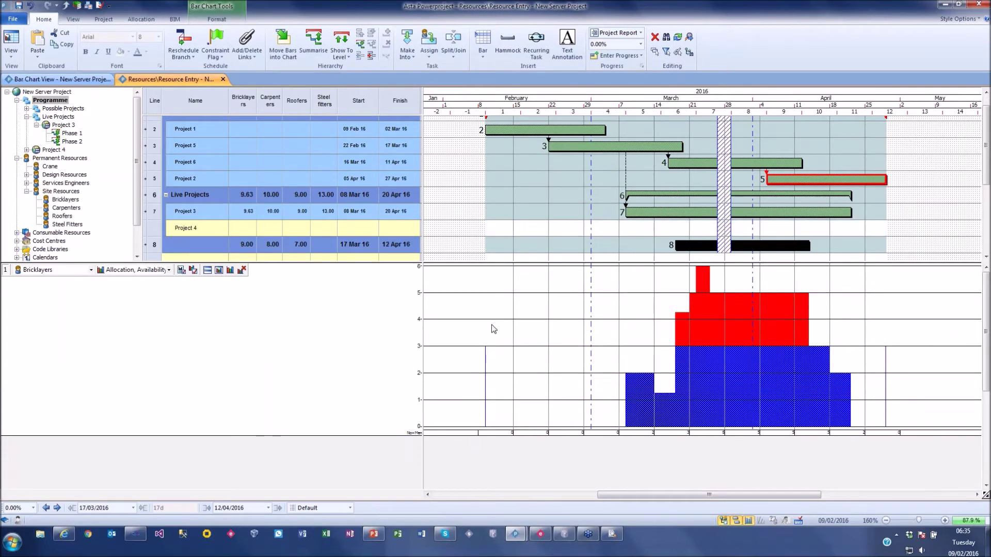
{"action": "left_click_drag", "start_coordinate": [759, 245], "coordinate": [544, 246]}
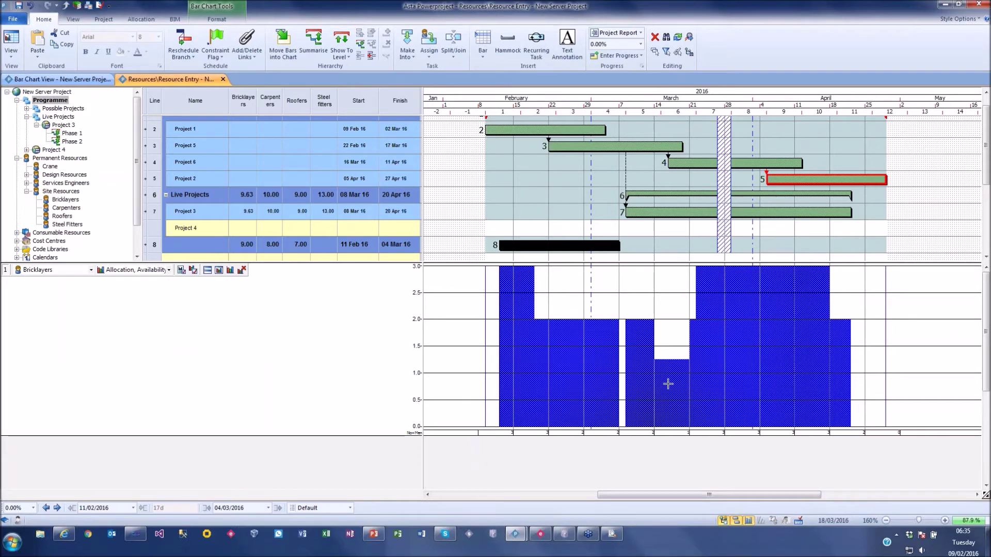
{"action": "left_click_drag", "start_coordinate": [544, 246], "coordinate": [565, 295]}
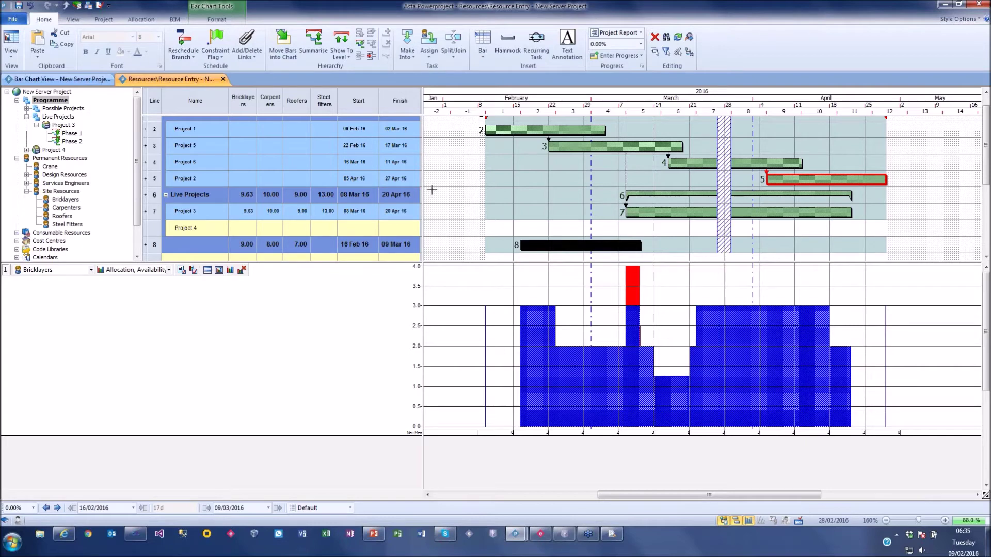
Close New Server Project and save its changes.
{"action": "left_click", "coordinate": [14, 20]}
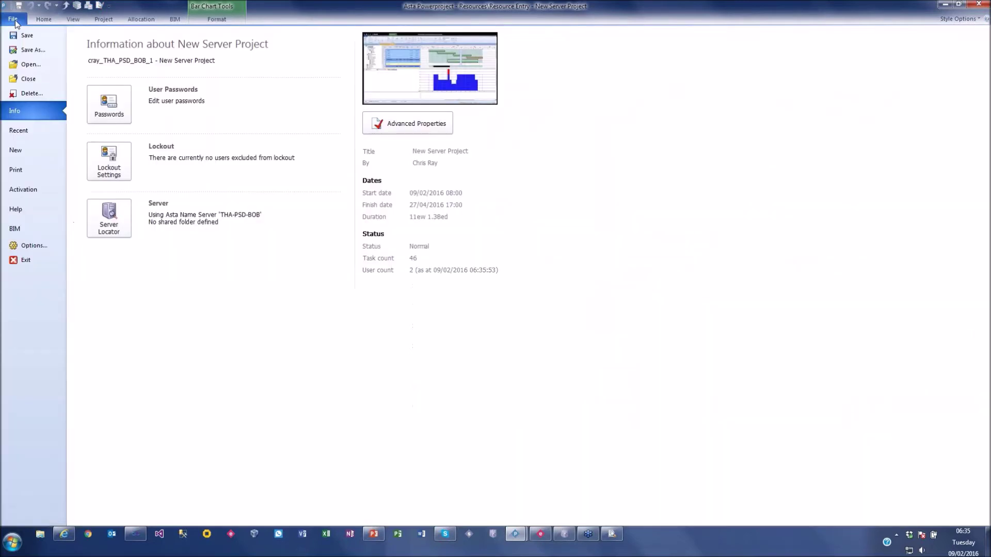
{"action": "left_click", "coordinate": [27, 79]}
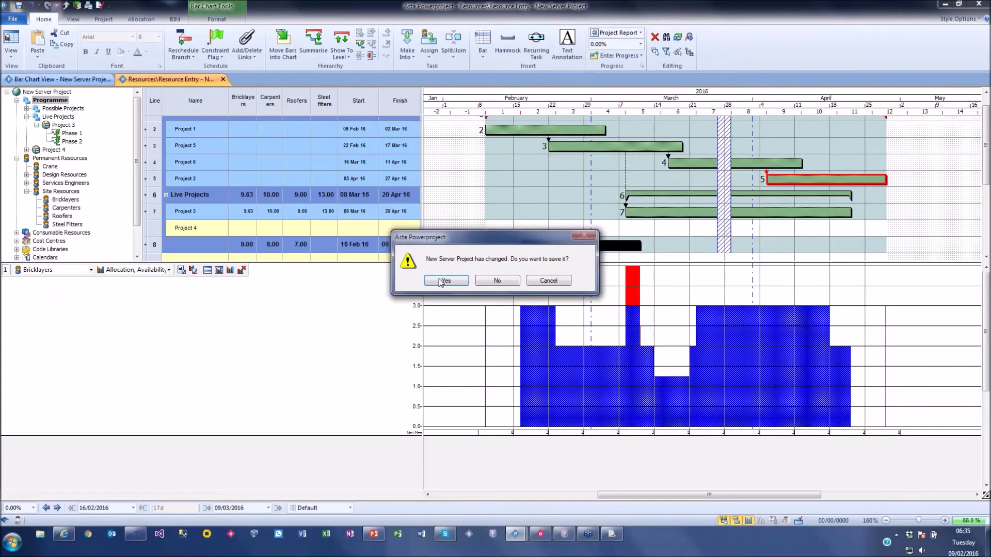
{"action": "left_click", "coordinate": [445, 281]}
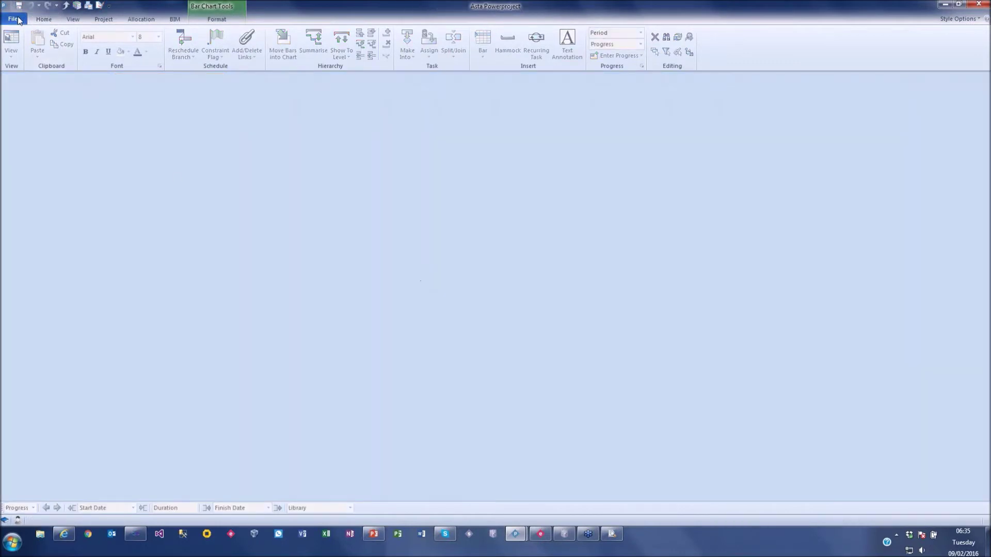
Open the Example Enterprise Datasource project from the Asta Powerproject Demo server.
{"action": "left_click", "coordinate": [15, 20]}
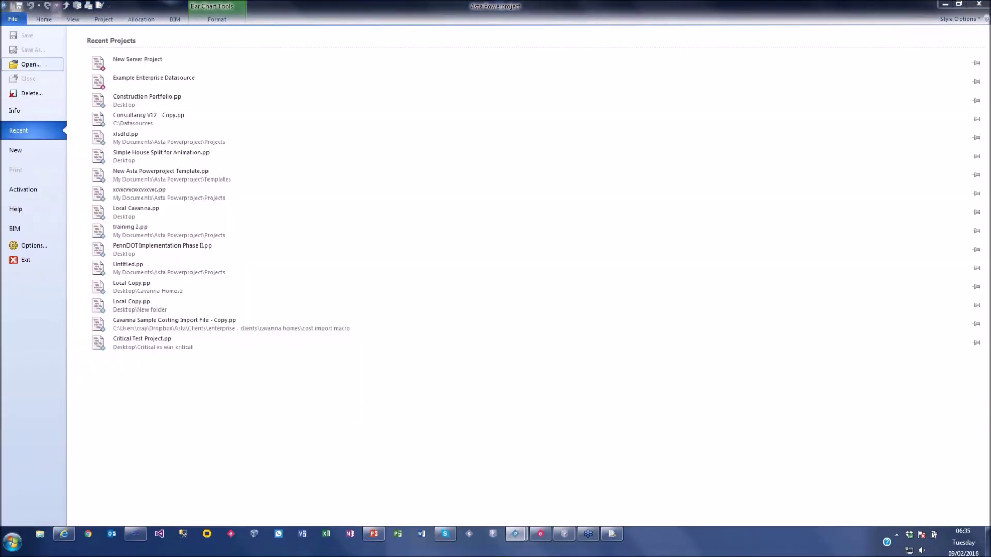
{"action": "left_click", "coordinate": [31, 64]}
{"action": "left_click", "coordinate": [454, 215]}
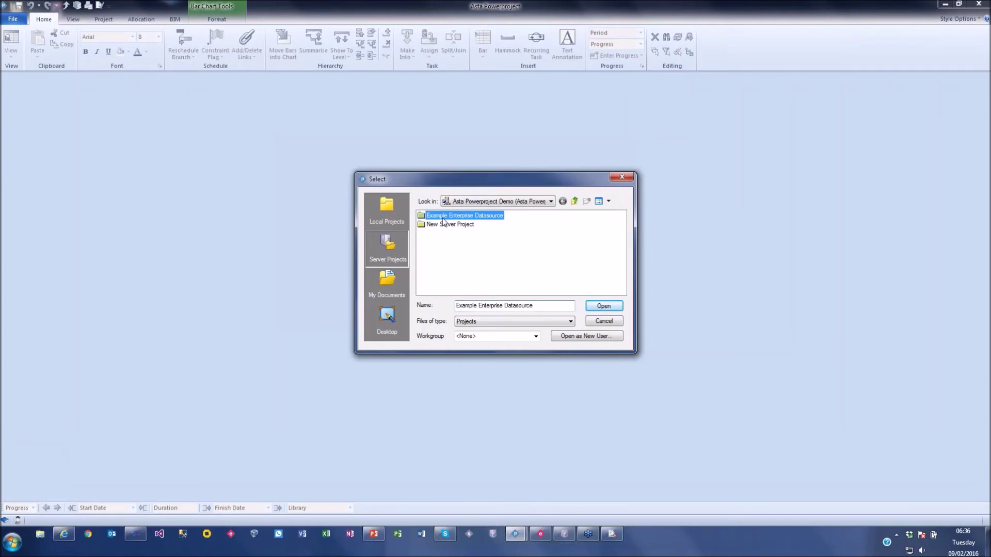
{"action": "left_click", "coordinate": [602, 306]}
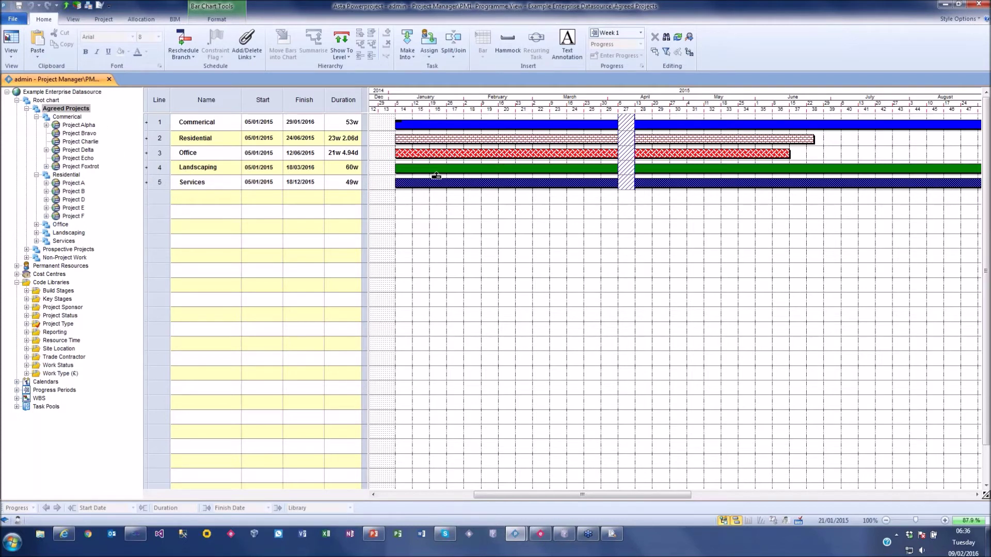
Open the Project Manager view PM2. Progress.
{"action": "left_click", "coordinate": [16, 44]}
{"action": "mouse_move", "coordinate": [31, 129]}
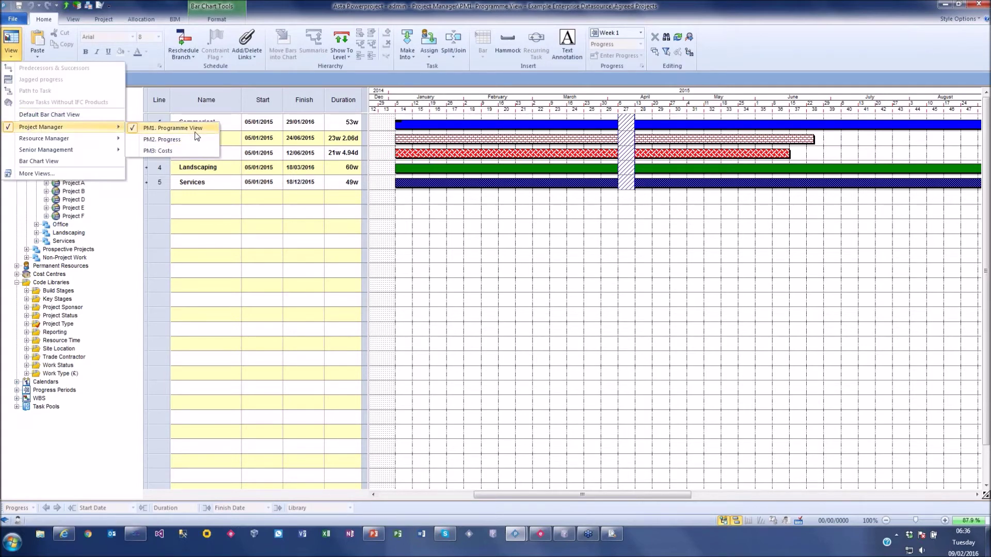
{"action": "left_click", "coordinate": [196, 137]}
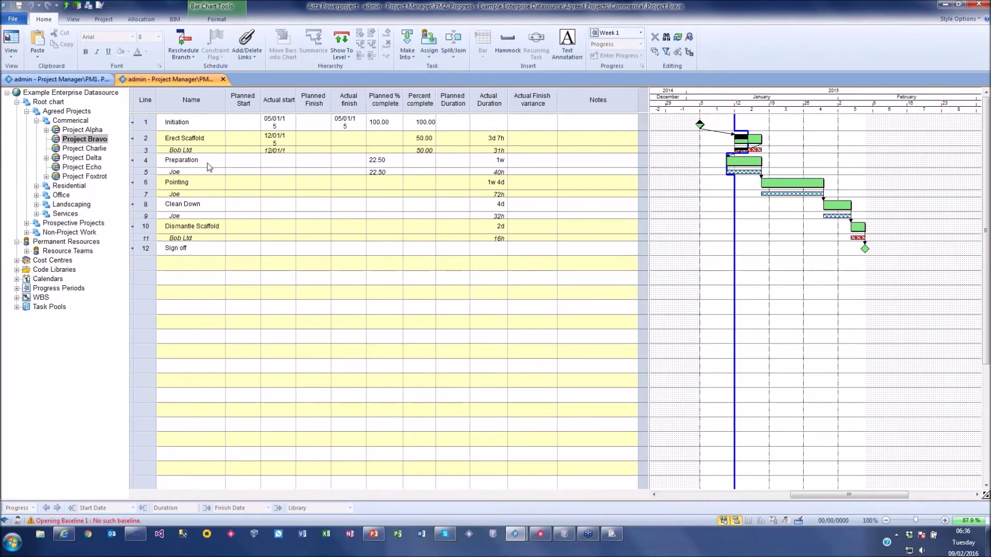
Hide the resource allocation rows beneath Project Bravo's tasks and widen the Actual finish column to fit its dates.
{"action": "left_click", "coordinate": [217, 19]}
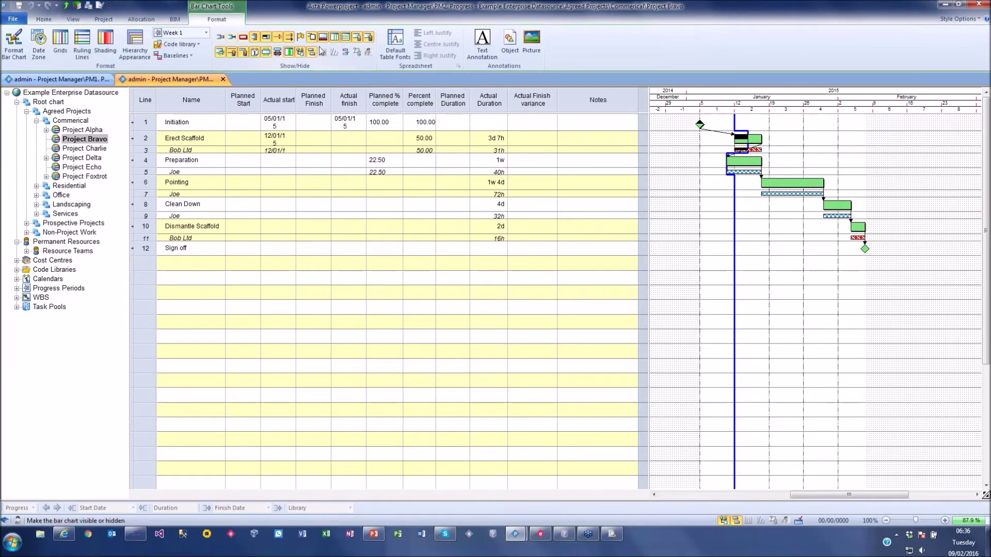
{"action": "left_click", "coordinate": [369, 38]}
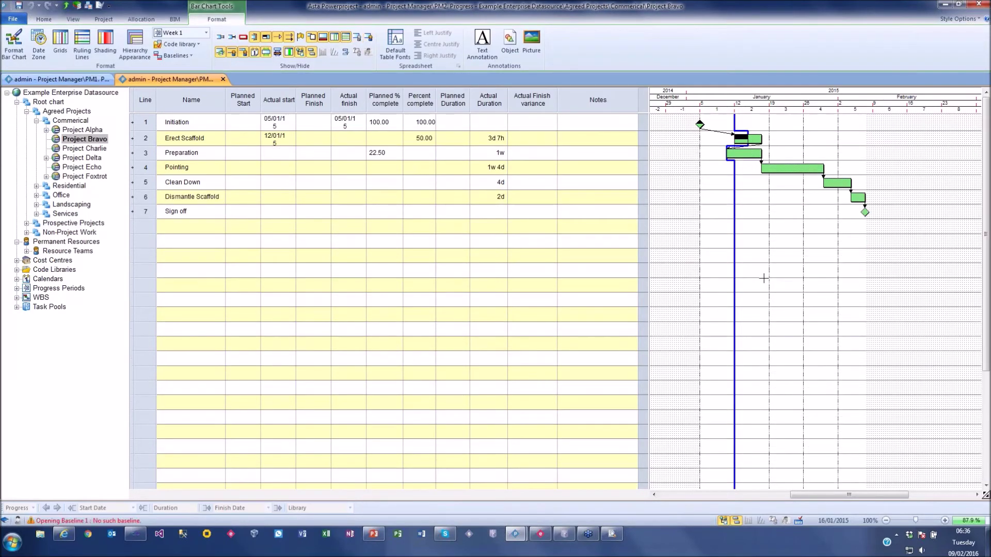
{"action": "left_click_drag", "start_coordinate": [366, 103], "coordinate": [375, 103]}
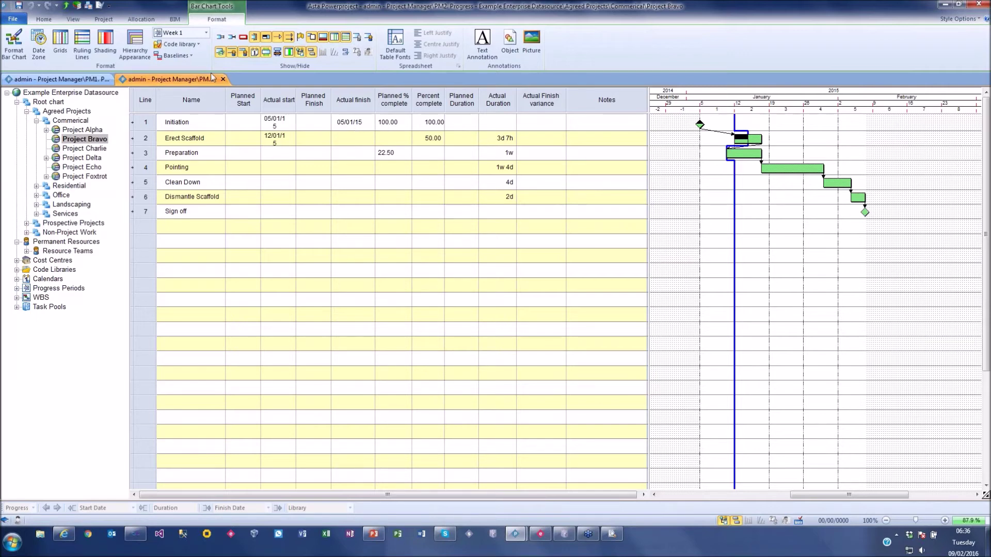
Set the Erect Scaffold task's percent complete to 100, recording it against progress period Week 1.
{"action": "left_click", "coordinate": [172, 59]}
{"action": "left_click", "coordinate": [176, 60]}
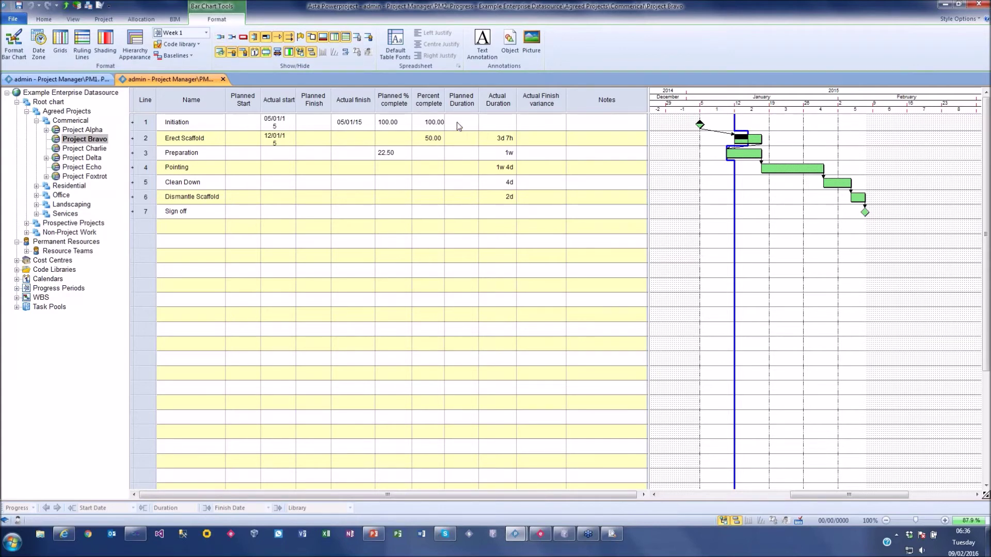
{"action": "left_click", "coordinate": [426, 142]}
{"action": "type", "text": "1"}
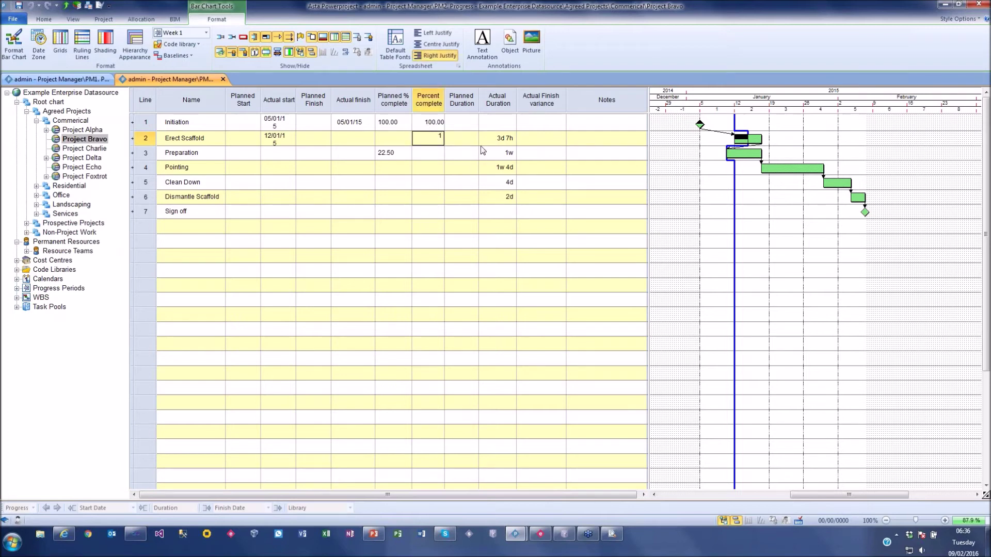
{"action": "type", "text": "00"}
{"action": "key", "text": "Return"}
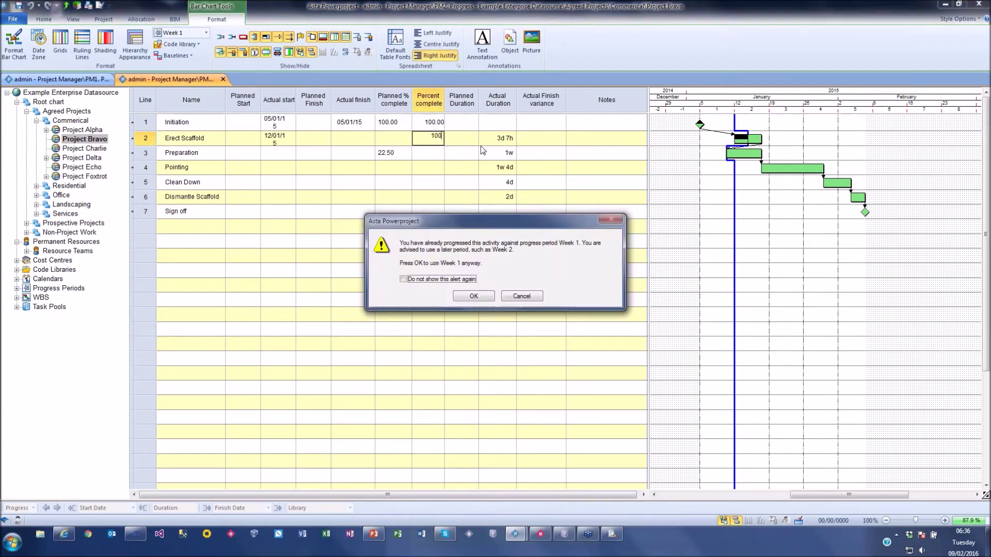
{"action": "left_click", "coordinate": [481, 294]}
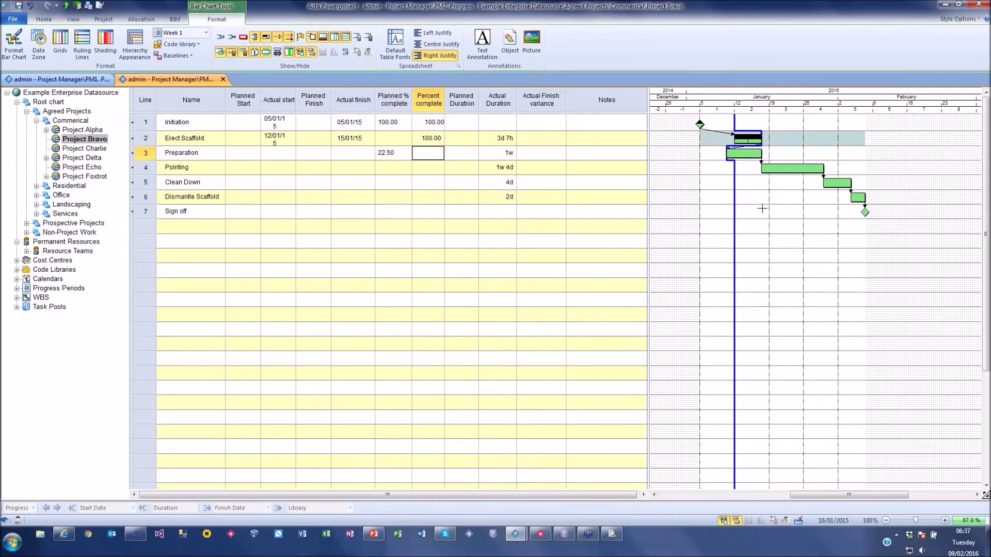
Display the Week 2 progress line on the bar chart, and switch to showing the progress entry date line only.
{"action": "left_click", "coordinate": [183, 34]}
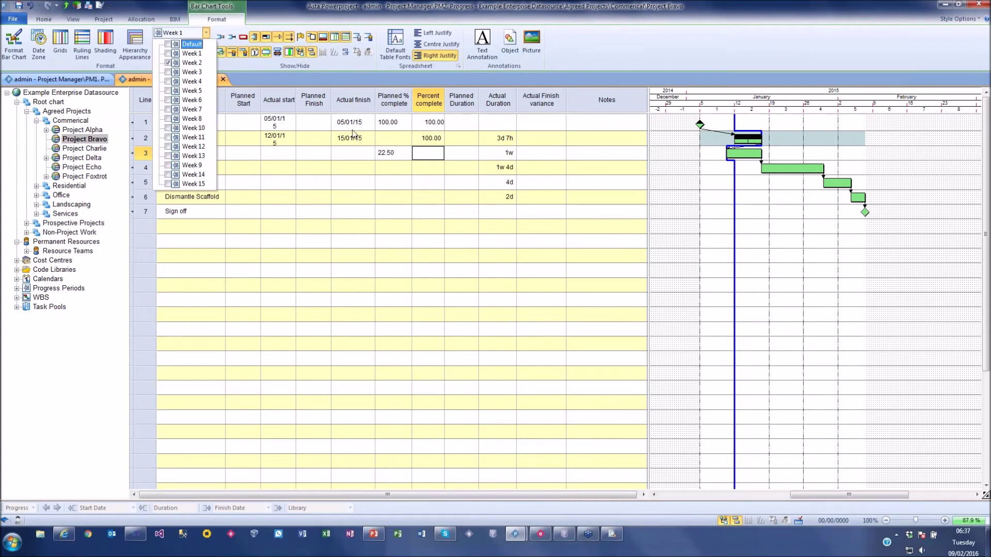
{"action": "left_click", "coordinate": [172, 63]}
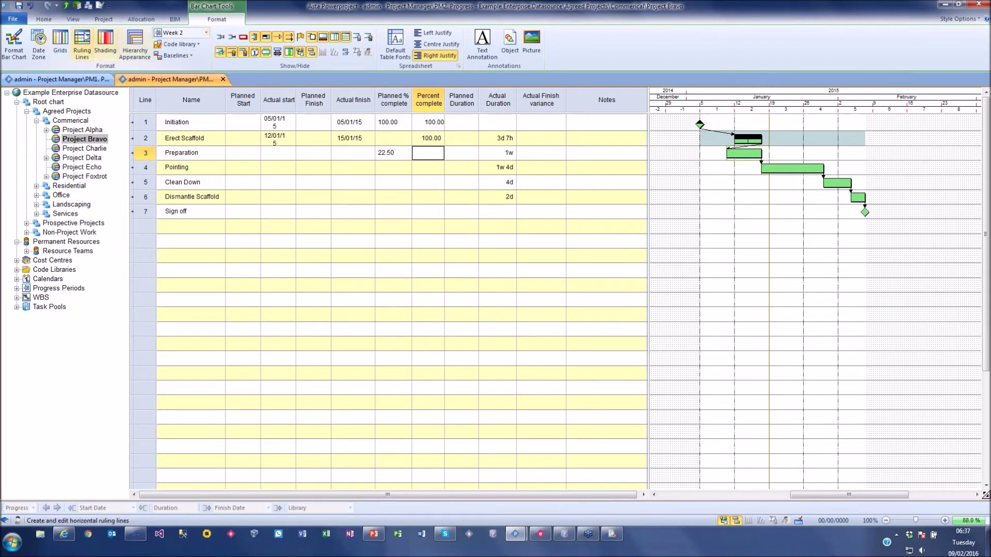
{"action": "left_click", "coordinate": [14, 39]}
{"action": "left_click", "coordinate": [433, 185]}
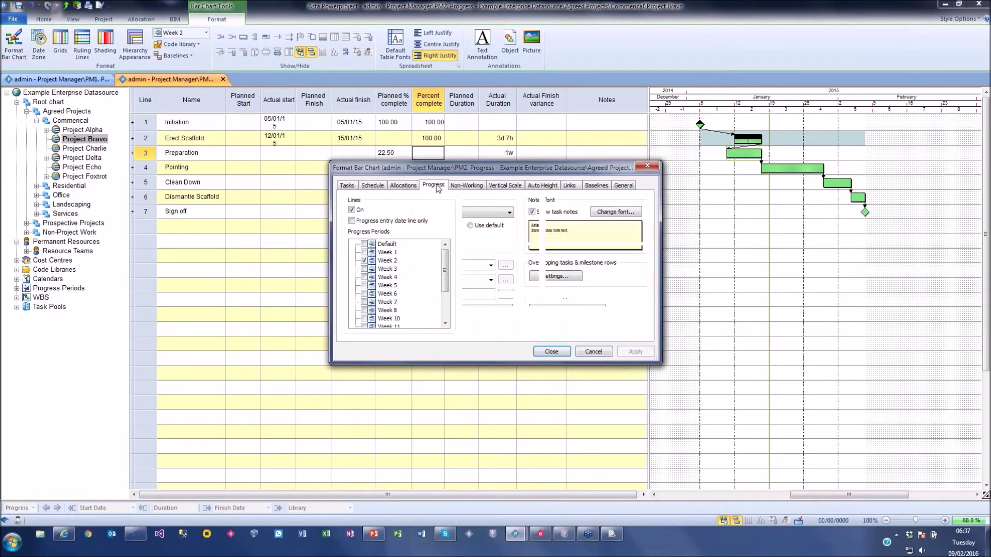
{"action": "left_click", "coordinate": [394, 222]}
{"action": "left_click", "coordinate": [551, 352]}
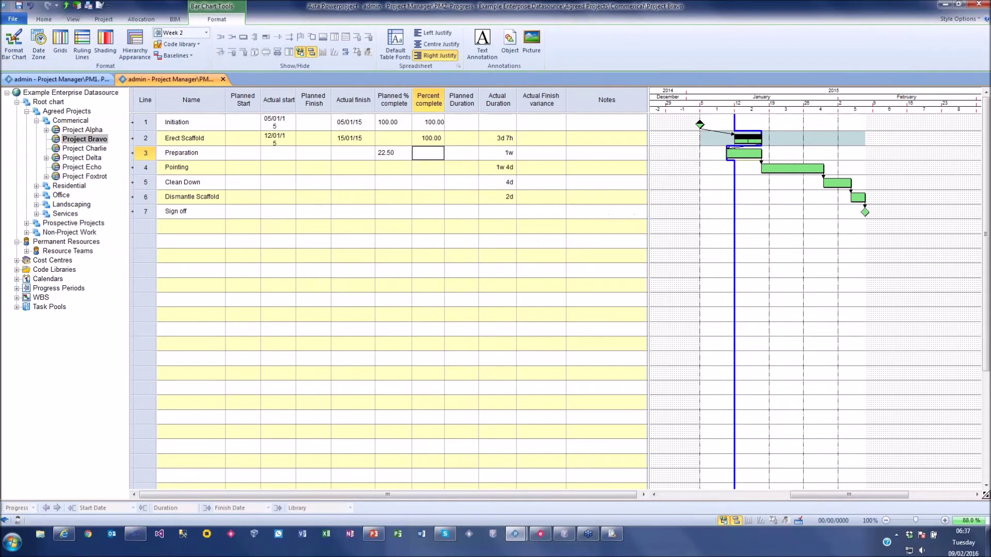
{"action": "left_click", "coordinate": [182, 32]}
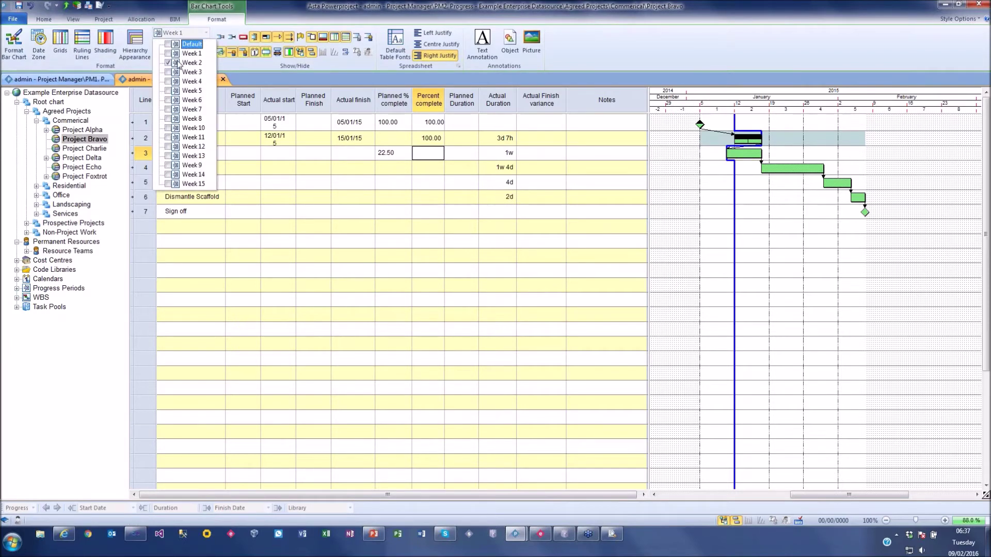
{"action": "left_click", "coordinate": [186, 33]}
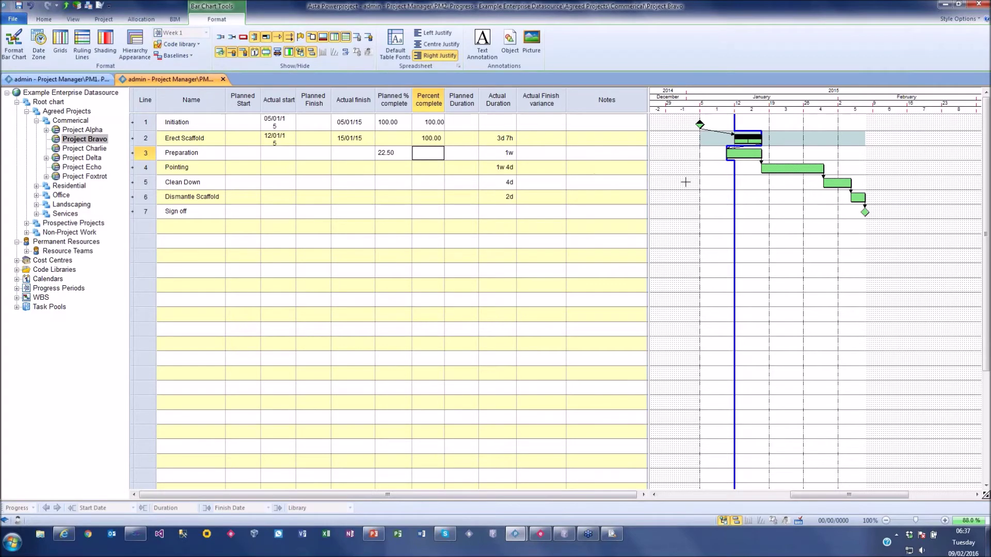
Set the progress period for Project Bravo's progress view to Week 3 and then to Week 5.
{"action": "left_click", "coordinate": [108, 79]}
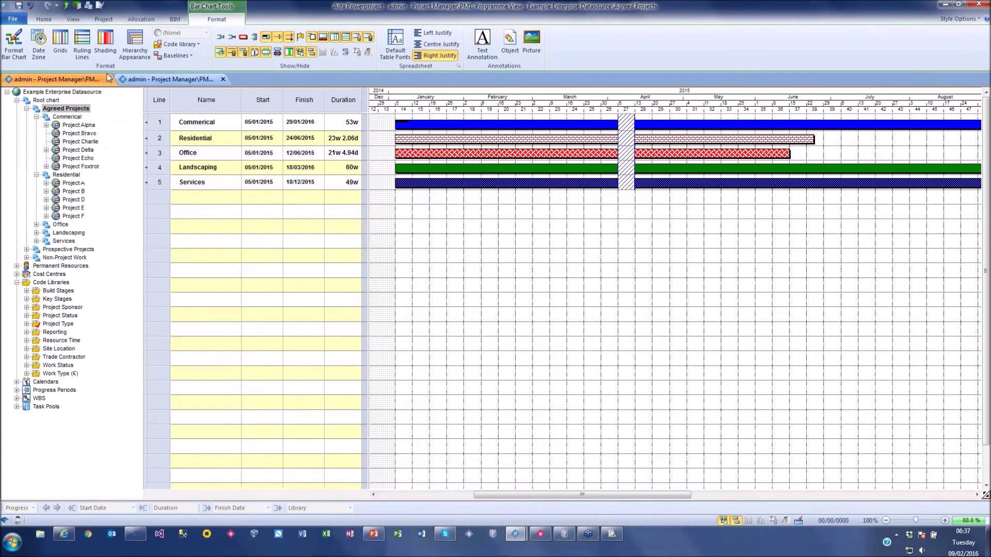
{"action": "left_click", "coordinate": [147, 77]}
{"action": "left_click", "coordinate": [101, 82]}
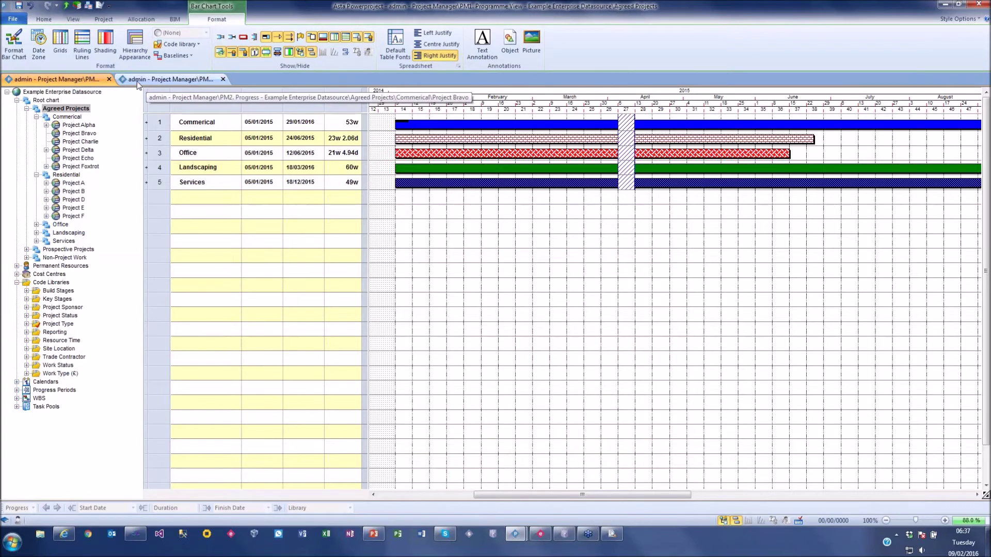
{"action": "left_click", "coordinate": [44, 19]}
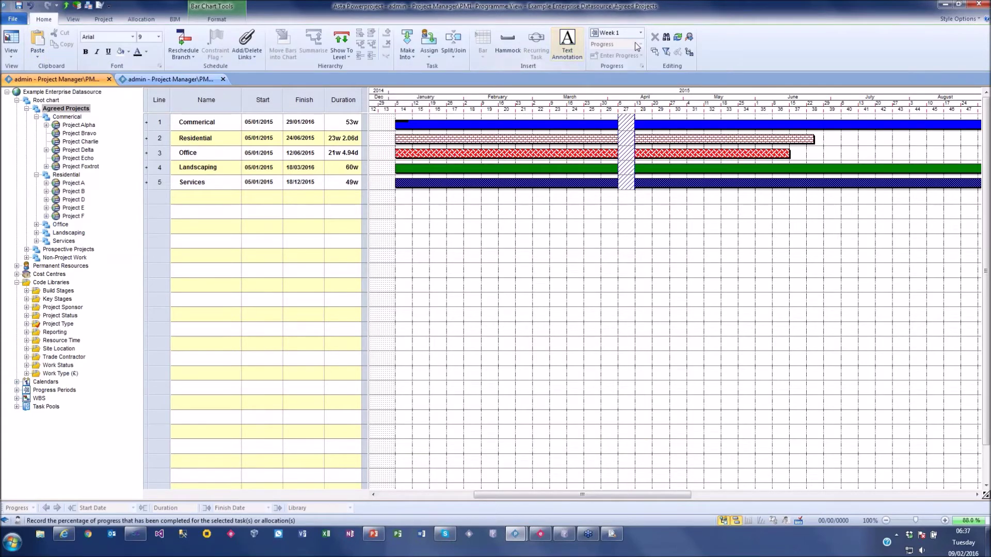
{"action": "key", "text": "ctrl+Tab"}
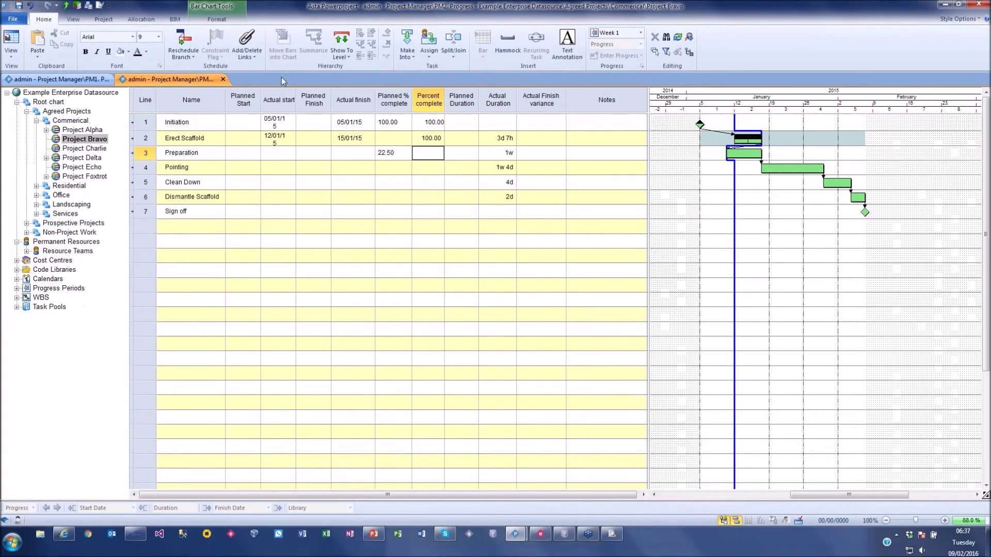
{"action": "left_click", "coordinate": [642, 33]}
{"action": "left_click", "coordinate": [617, 72]}
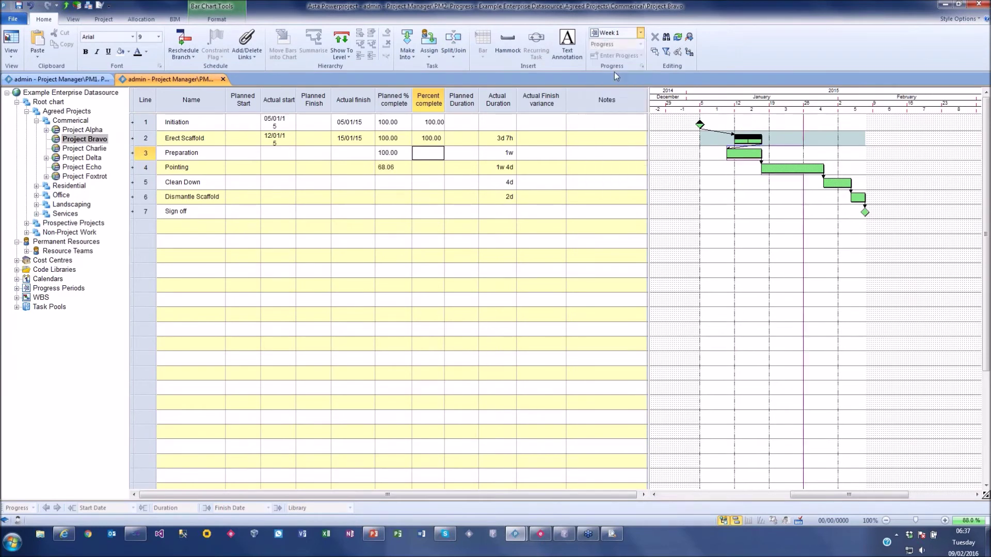
{"action": "left_click", "coordinate": [640, 33]}
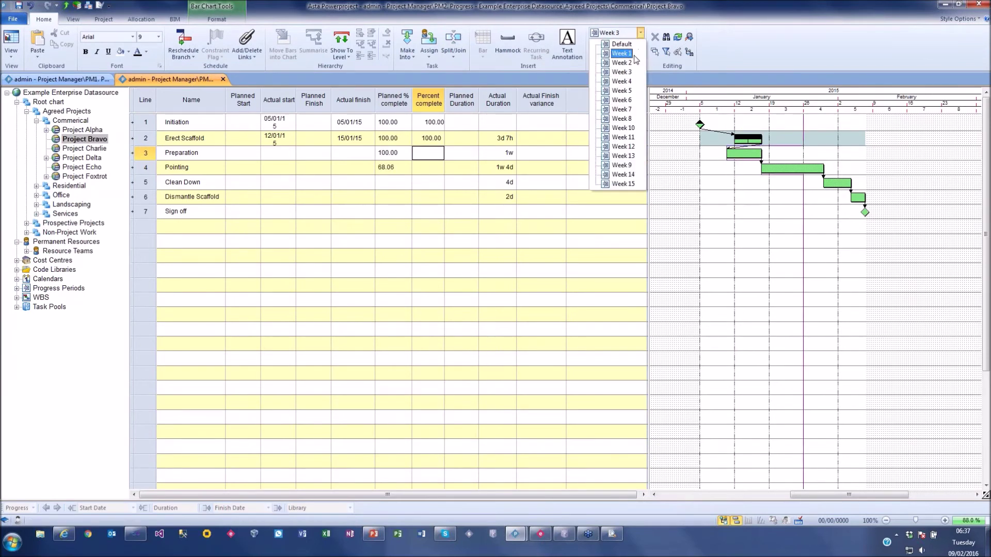
{"action": "left_click", "coordinate": [622, 91]}
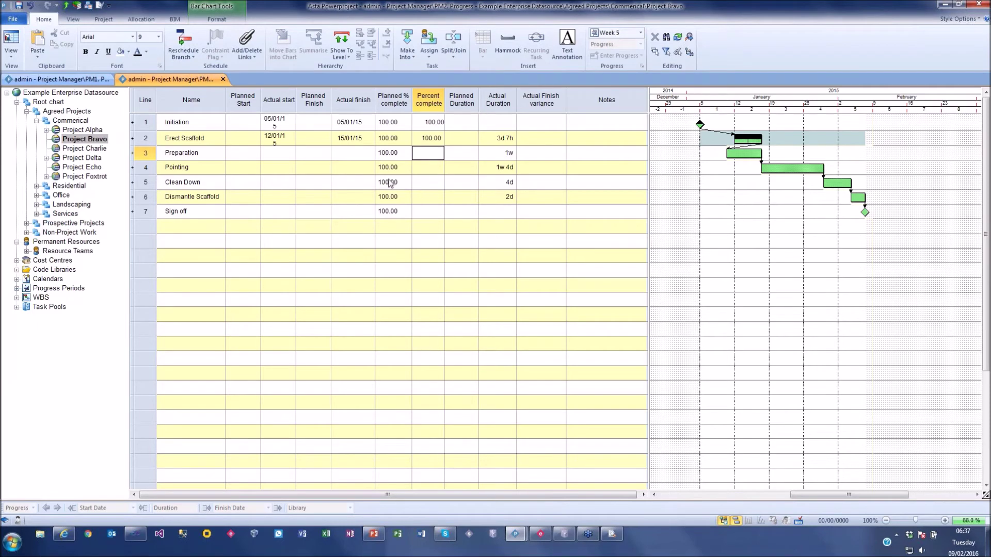
From the Agreed Projects programme view, open the Senior Management view SM1. Portfolio Overview.
{"action": "left_click", "coordinate": [81, 79]}
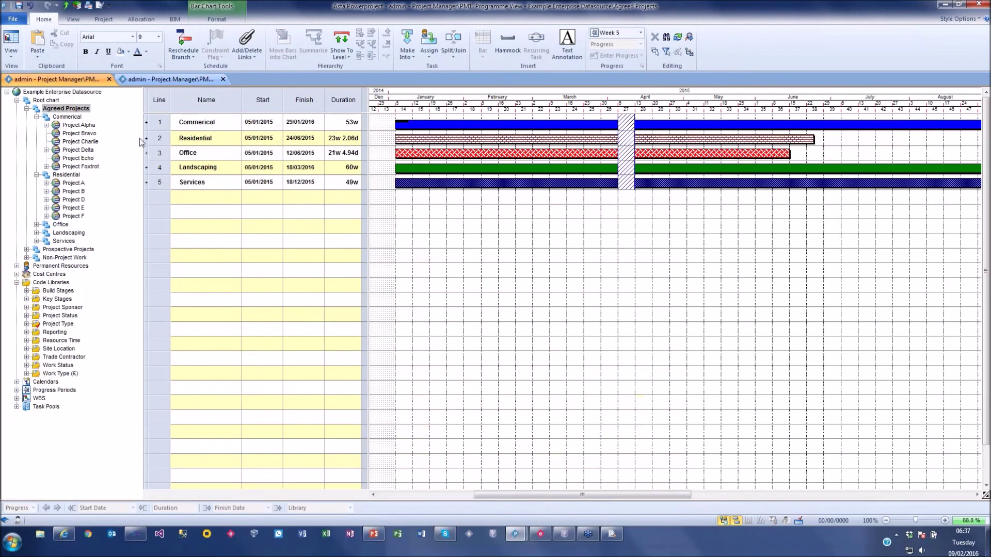
{"action": "left_click", "coordinate": [11, 44]}
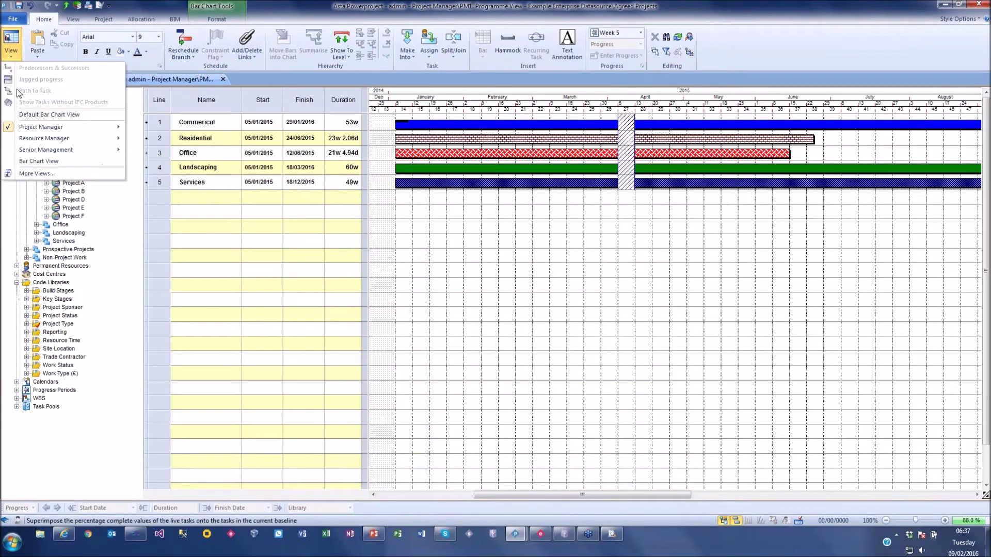
{"action": "mouse_move", "coordinate": [29, 131]}
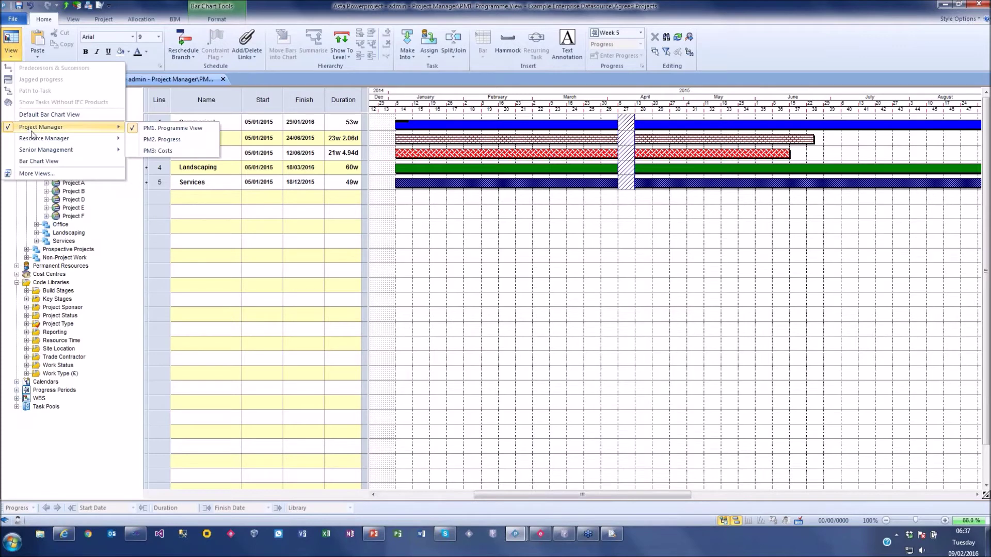
{"action": "mouse_move", "coordinate": [46, 151]}
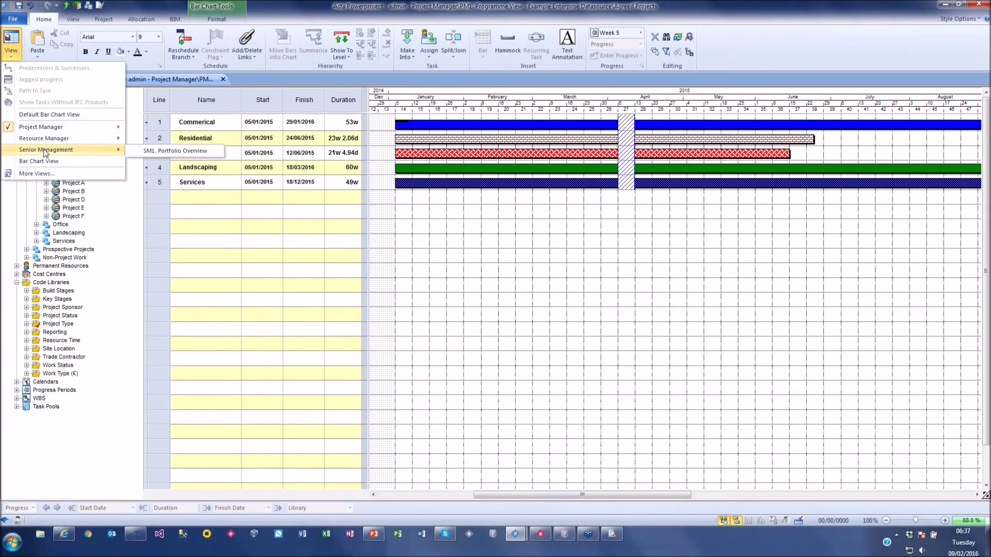
{"action": "left_click", "coordinate": [175, 153]}
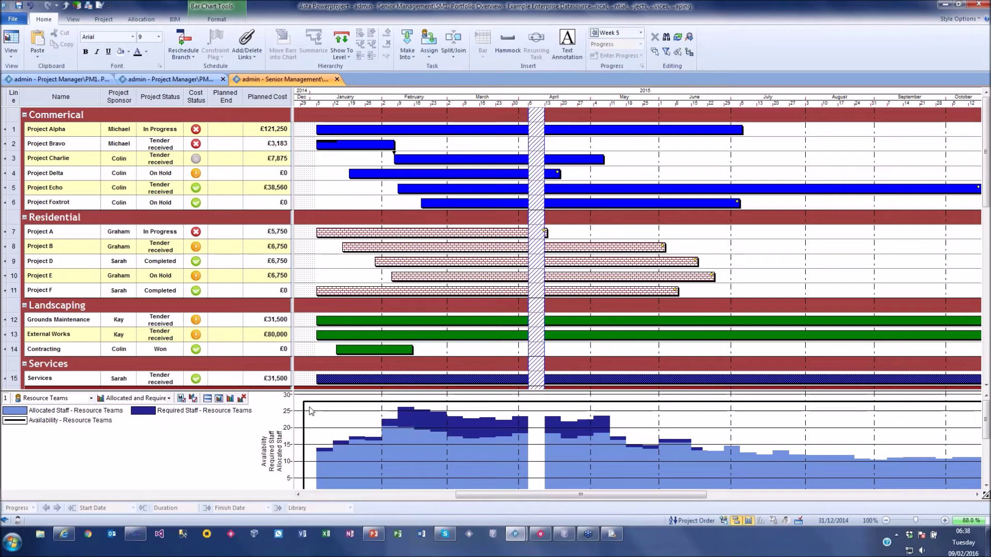
Enlarge the histogram area and drill down the Resource Teams histogram into separate histograms for all its teams.
{"action": "left_click_drag", "start_coordinate": [315, 387], "coordinate": [317, 255]}
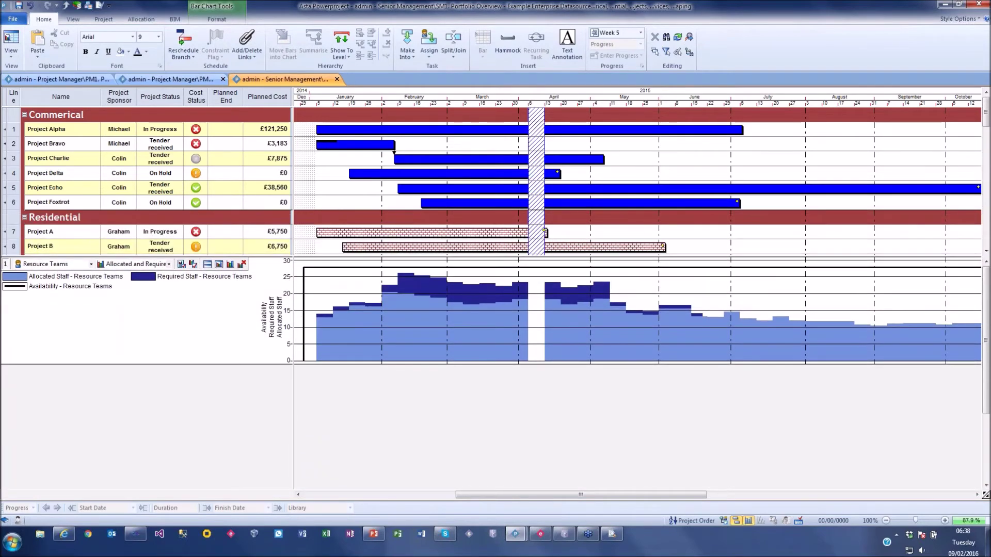
{"action": "left_click", "coordinate": [85, 264]}
{"action": "left_click", "coordinate": [19, 277]}
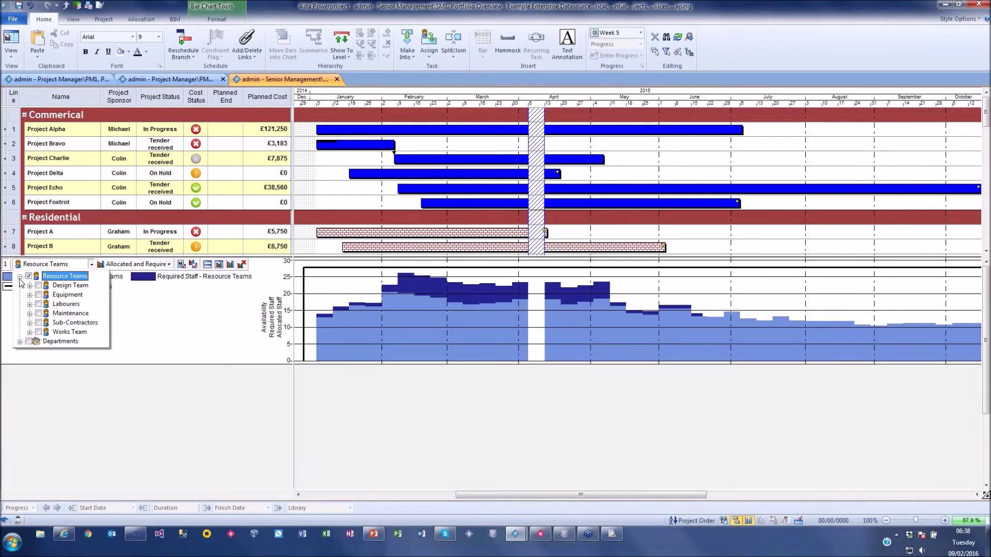
{"action": "left_click", "coordinate": [347, 303]}
{"action": "left_click_drag", "start_coordinate": [339, 258], "coordinate": [331, 178]}
{"action": "right_click", "coordinate": [331, 193]}
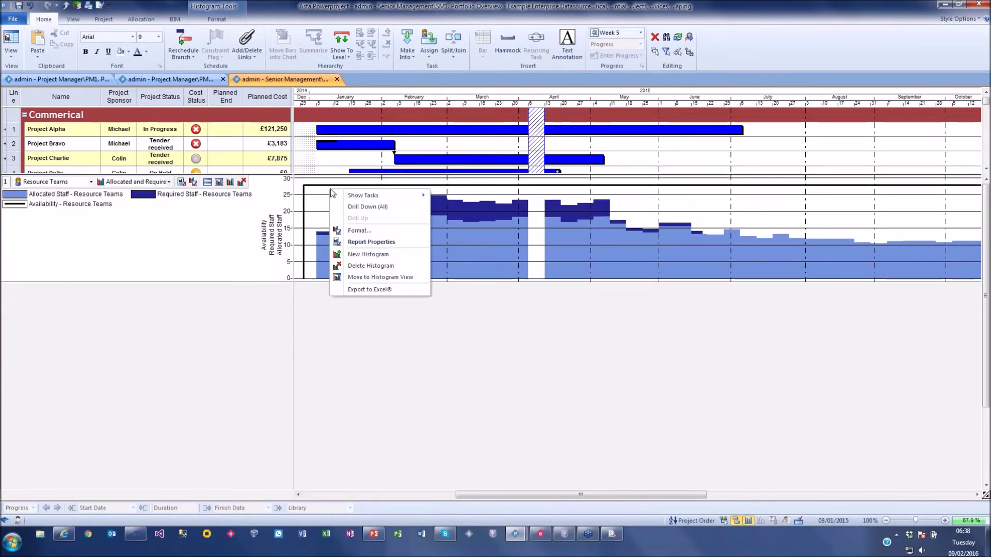
{"action": "left_click", "coordinate": [363, 204]}
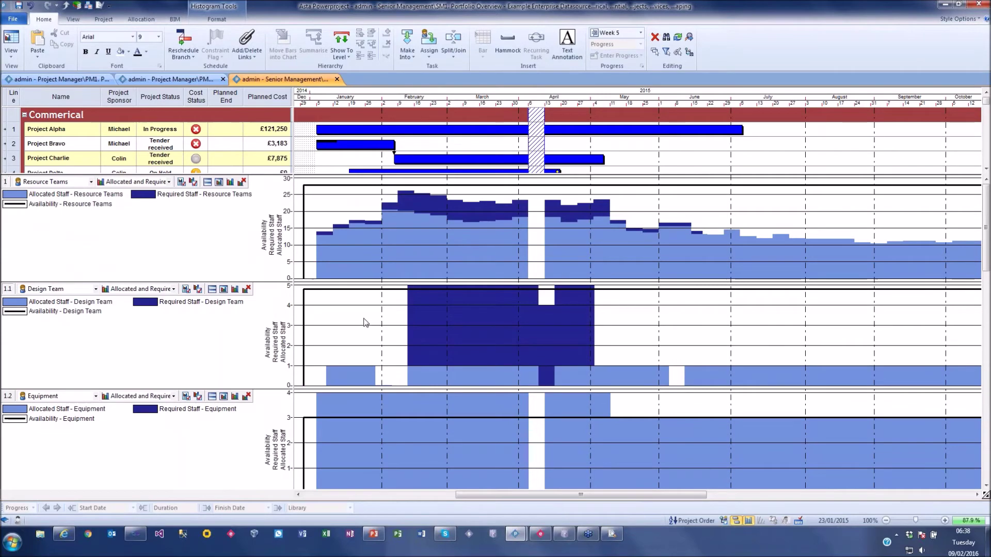
{"action": "scroll", "coordinate": [366, 323], "scroll_direction": "down", "scroll_amount": 12}
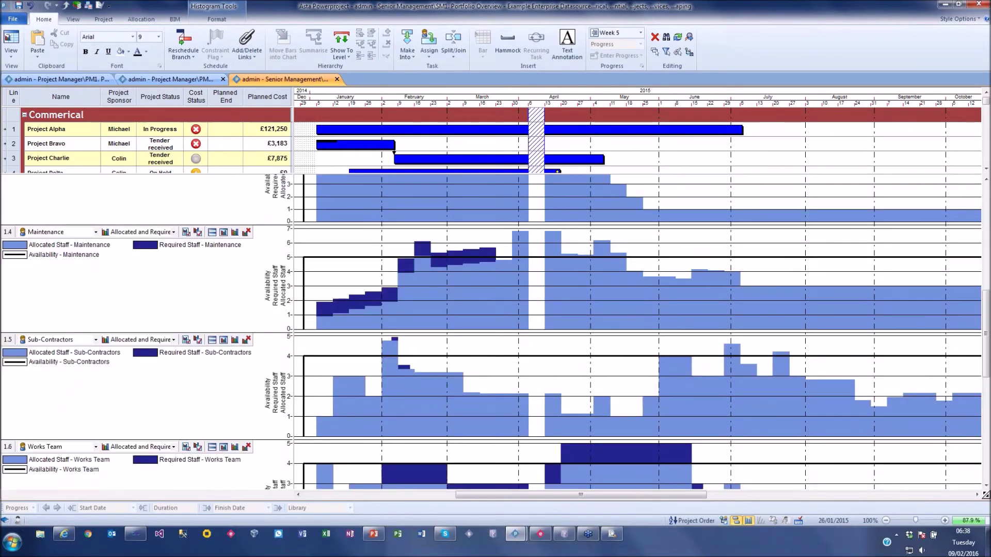
{"action": "scroll", "coordinate": [365, 278], "scroll_direction": "down", "scroll_amount": 5}
{"action": "scroll", "coordinate": [315, 281], "scroll_direction": "up", "scroll_amount": 12}
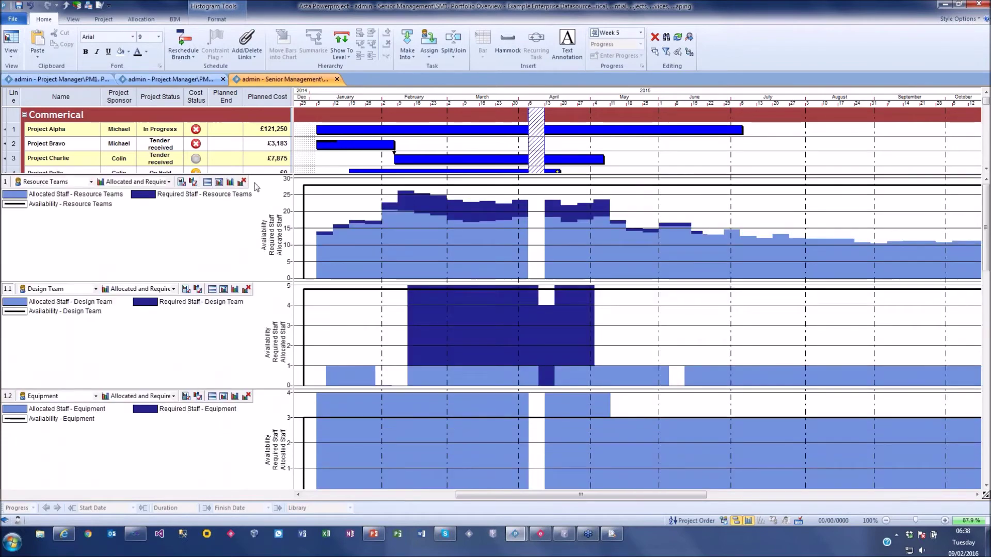
{"action": "mouse_move", "coordinate": [264, 175]}
{"action": "left_mouse_down"}
{"action": "mouse_move", "coordinate": [265, 328]}
{"action": "mouse_move", "coordinate": [269, 166]}
{"action": "left_mouse_up"}
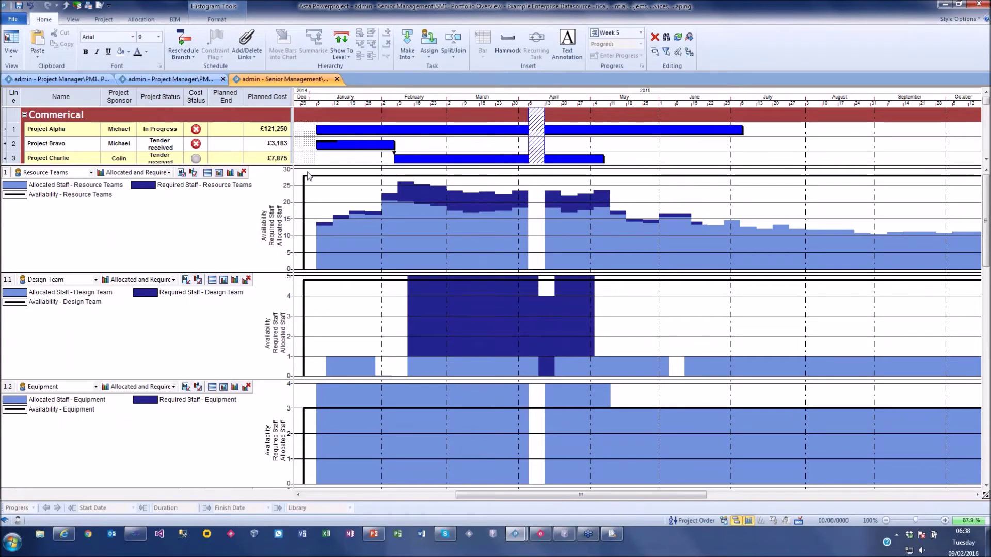
Open the Project Manager view PM3. Costs and turn off the display of cost allocations.
{"action": "left_click", "coordinate": [8, 54]}
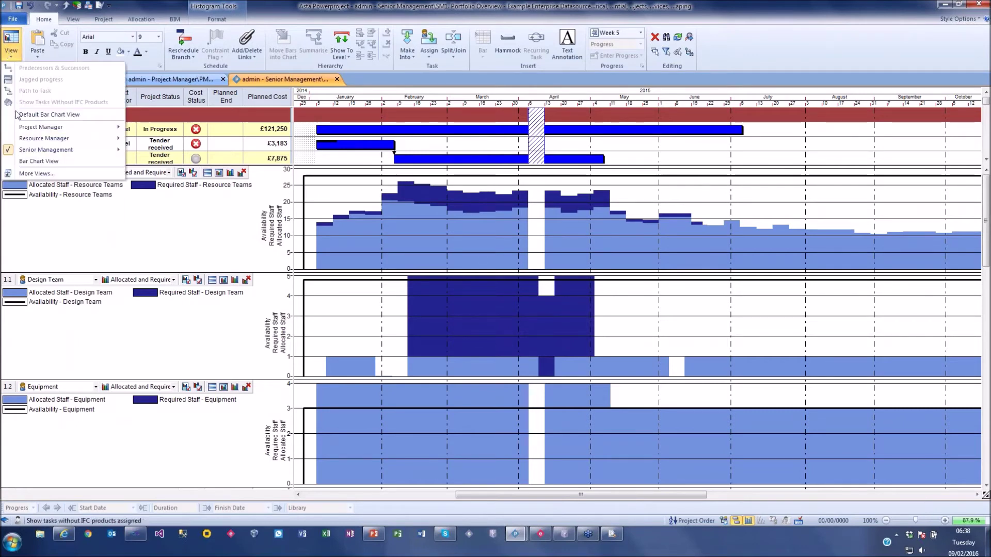
{"action": "mouse_move", "coordinate": [45, 130]}
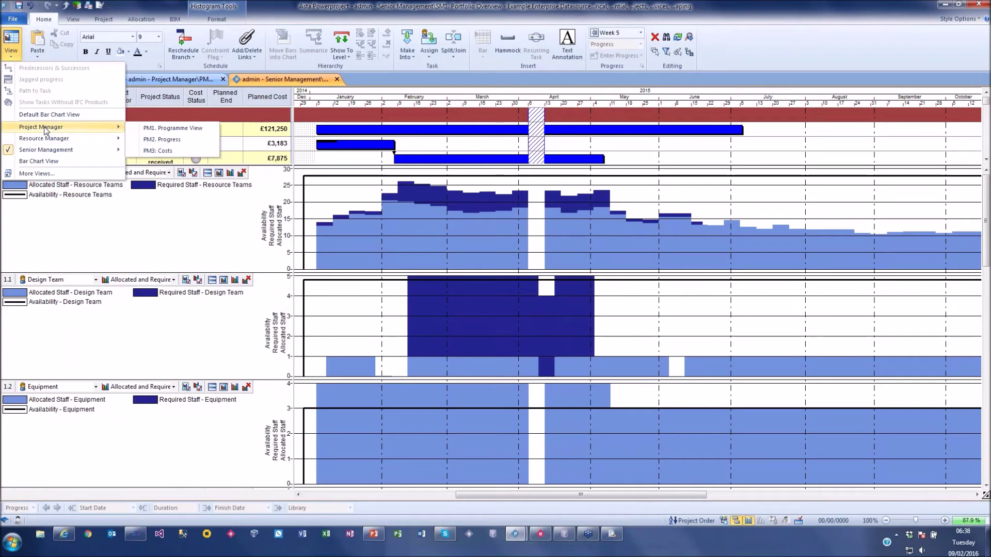
{"action": "left_click", "coordinate": [166, 151]}
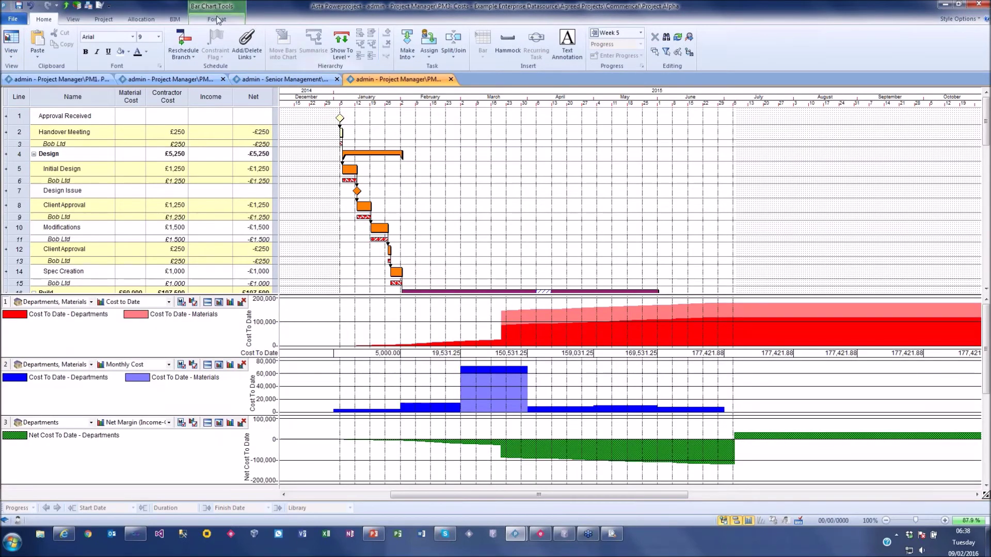
{"action": "left_click", "coordinate": [175, 19]}
{"action": "left_click", "coordinate": [217, 19]}
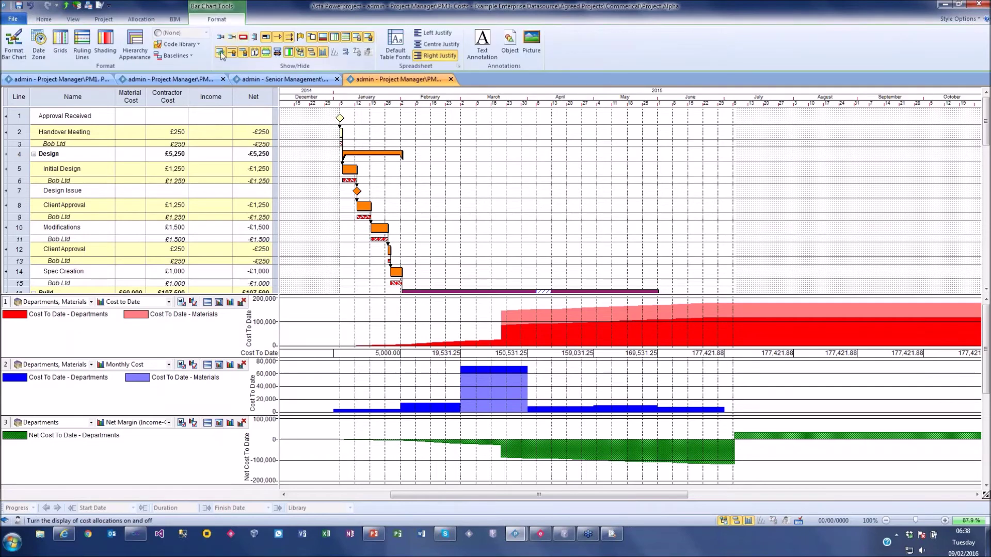
{"action": "left_click", "coordinate": [369, 38]}
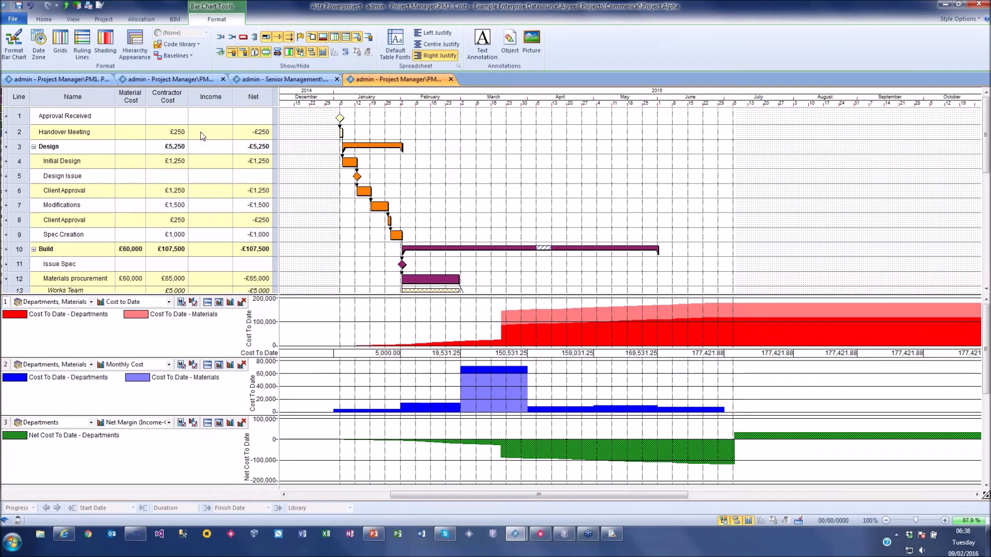
Set the Initial Design task's material cost to £4,000.
{"action": "left_click", "coordinate": [129, 163]}
{"action": "key", "text": "Return"}
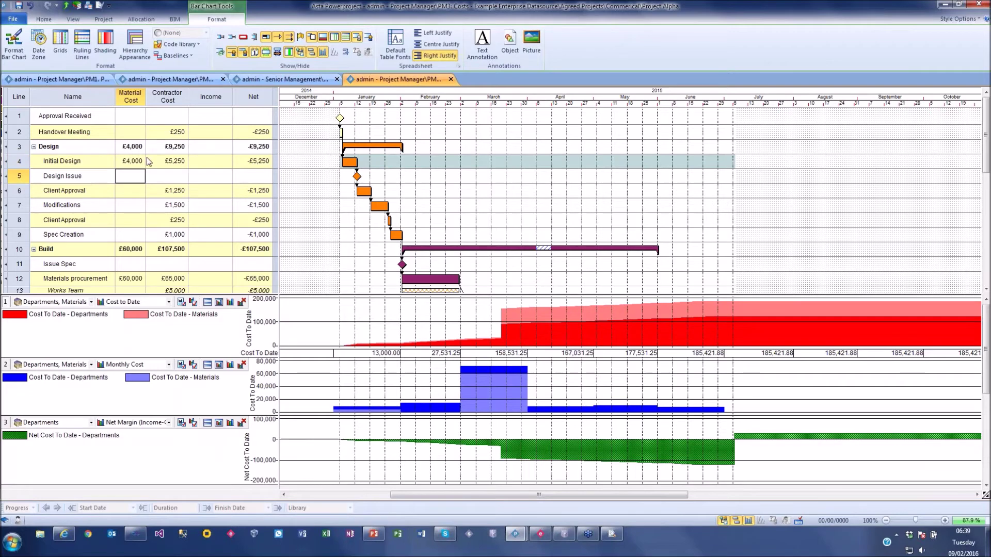
{"action": "scroll", "coordinate": [186, 193], "scroll_direction": "down", "scroll_amount": 1}
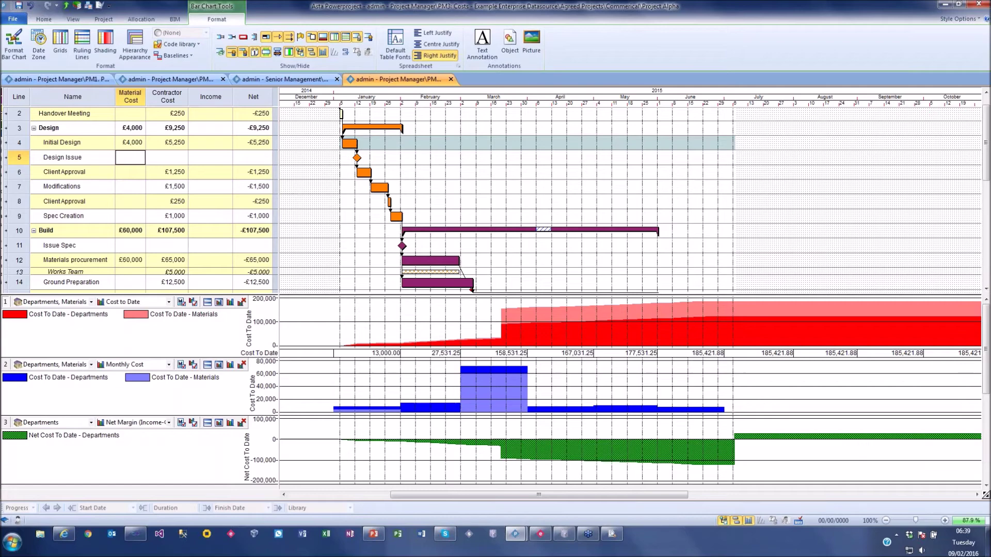
Reveal the project tree and show the Commerical, Residential, Office, Landscaping and Services projects together in the widened cost table.
{"action": "left_click_drag", "start_coordinate": [6, 115], "coordinate": [133, 101]}
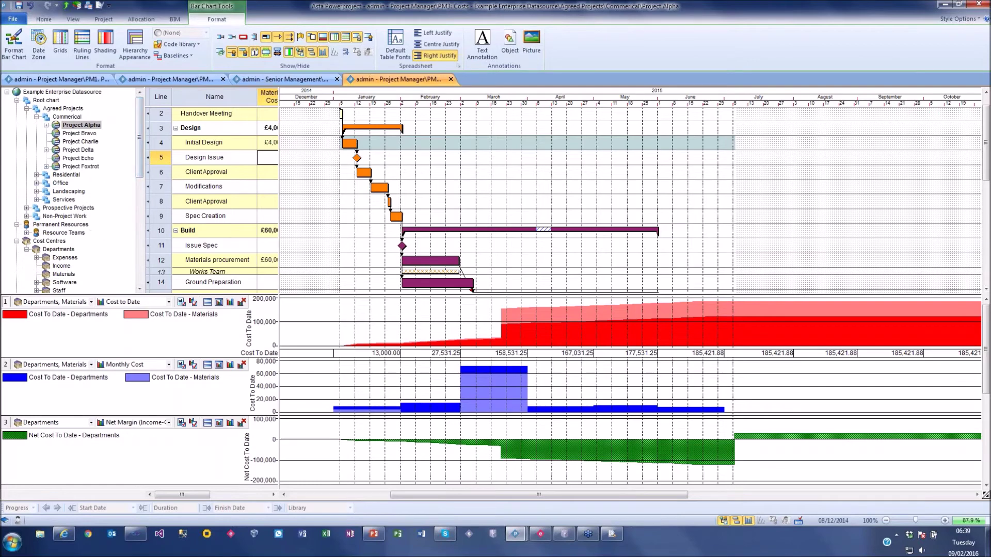
{"action": "left_click_drag", "start_coordinate": [279, 139], "coordinate": [424, 139]}
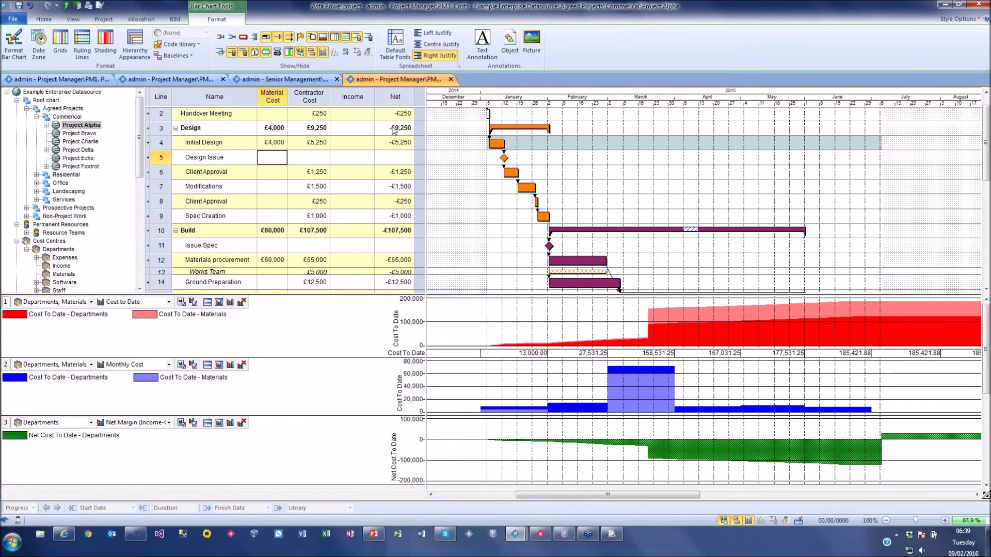
{"action": "left_click", "coordinate": [69, 117]}
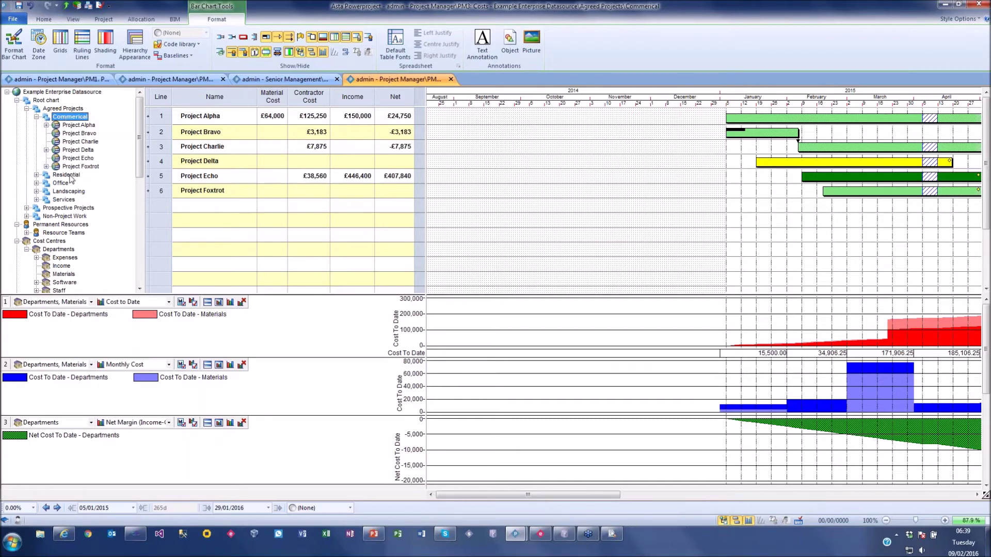
{"action": "left_click", "coordinate": [67, 175], "text": "ctrl"}
{"action": "left_click", "coordinate": [61, 183], "text": "ctrl"}
{"action": "left_click", "coordinate": [68, 191], "text": "ctrl"}
{"action": "left_click", "coordinate": [64, 200], "text": "ctrl"}
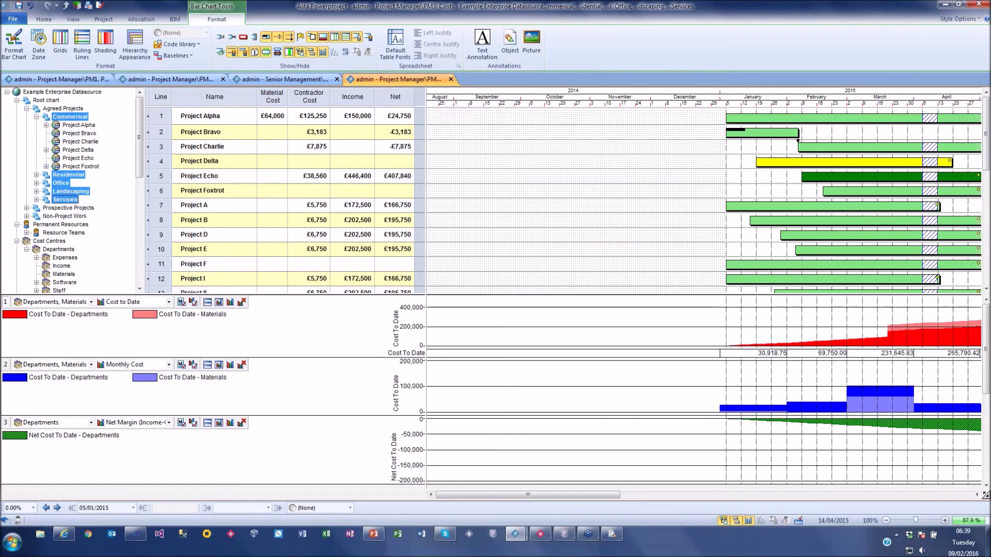
{"action": "mouse_move", "coordinate": [987, 164]}
{"action": "left_mouse_down"}
{"action": "mouse_move", "coordinate": [983, 217]}
{"action": "mouse_move", "coordinate": [985, 155]}
{"action": "left_mouse_up"}
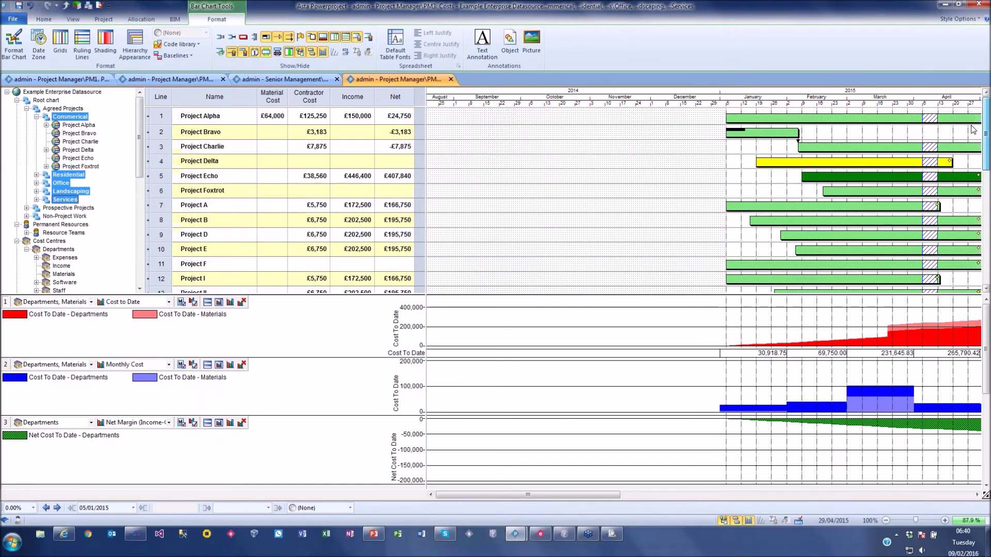
Display the summarised costs for the Agreed Projects folder and for the whole Root chart.
{"action": "left_click", "coordinate": [57, 109]}
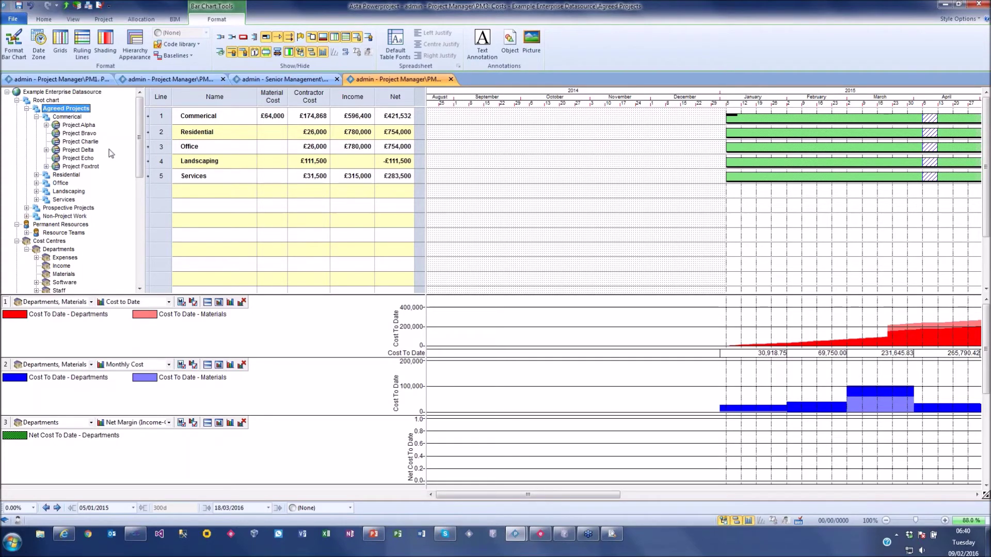
{"action": "left_click", "coordinate": [45, 100]}
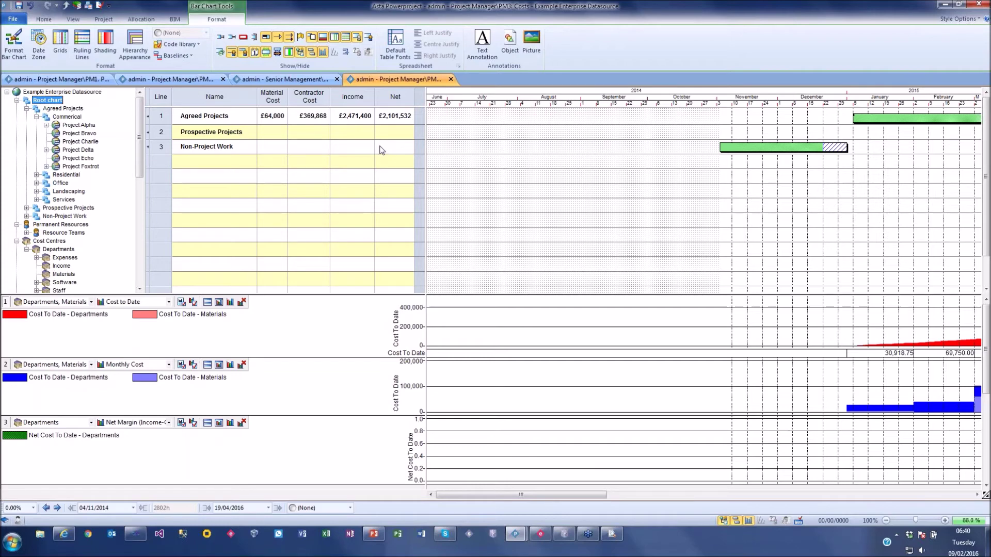
{"action": "right_click", "coordinate": [267, 92]}
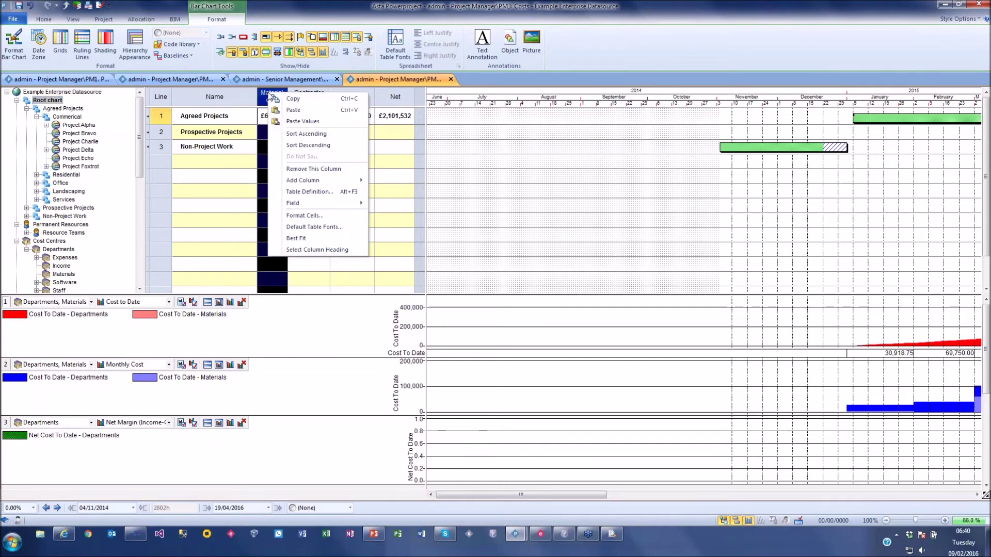
Display the Commerical projects and add a Cost column before Material Cost in the table.
{"action": "left_click", "coordinate": [67, 118]}
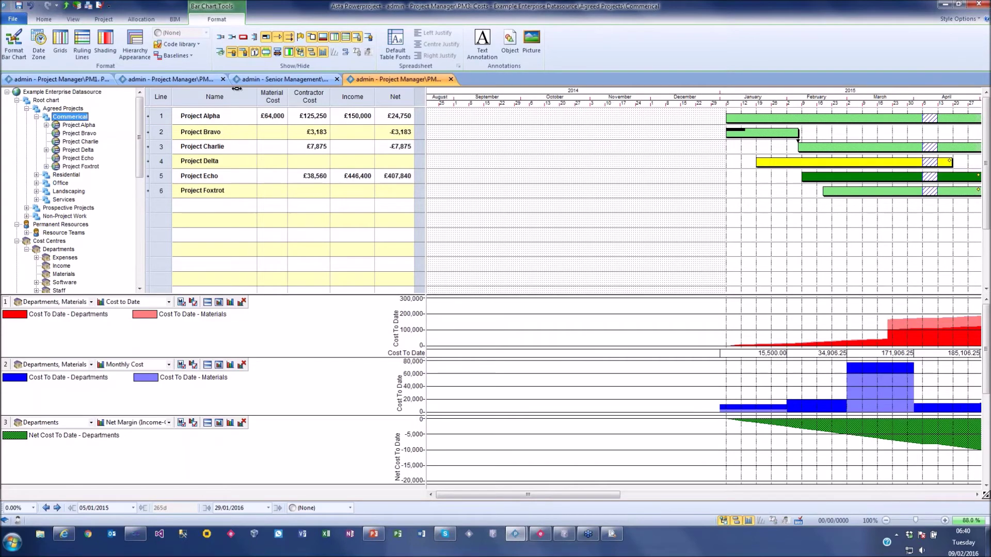
{"action": "right_click", "coordinate": [269, 100]}
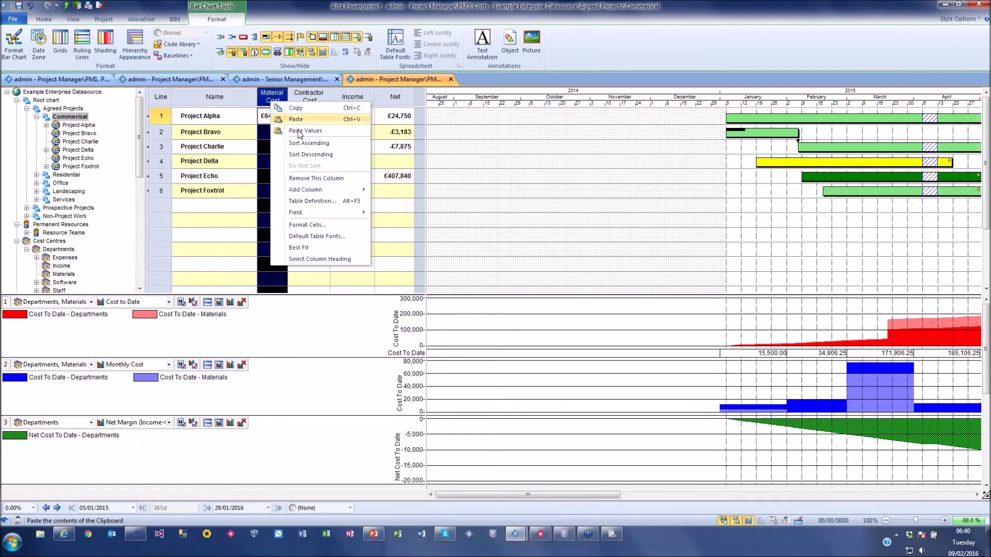
{"action": "mouse_move", "coordinate": [304, 190]}
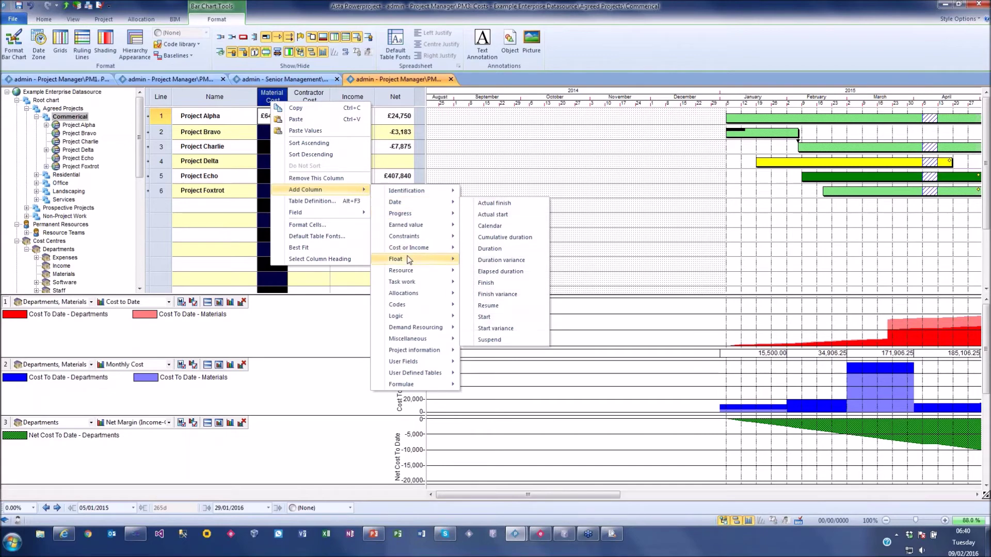
{"action": "mouse_move", "coordinate": [409, 253]}
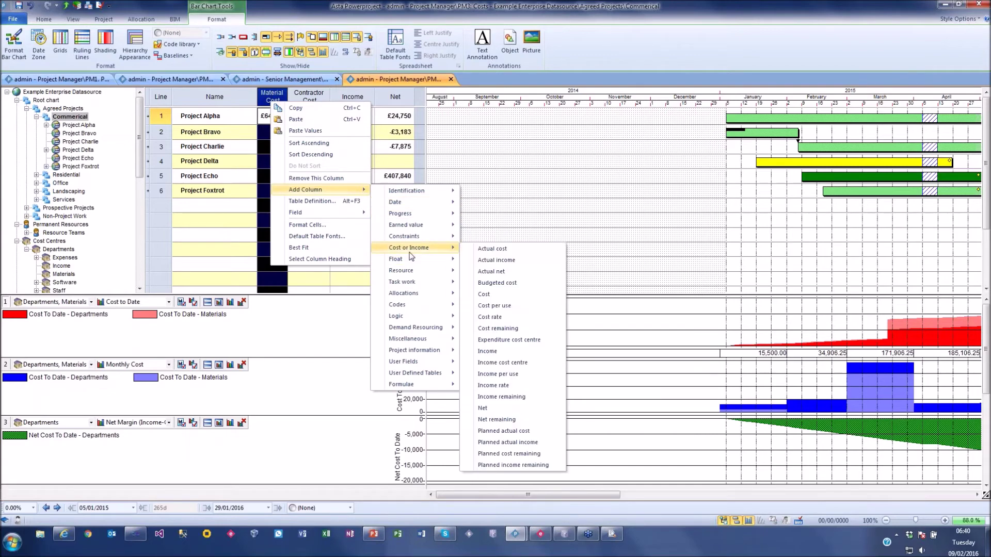
{"action": "left_click", "coordinate": [499, 298]}
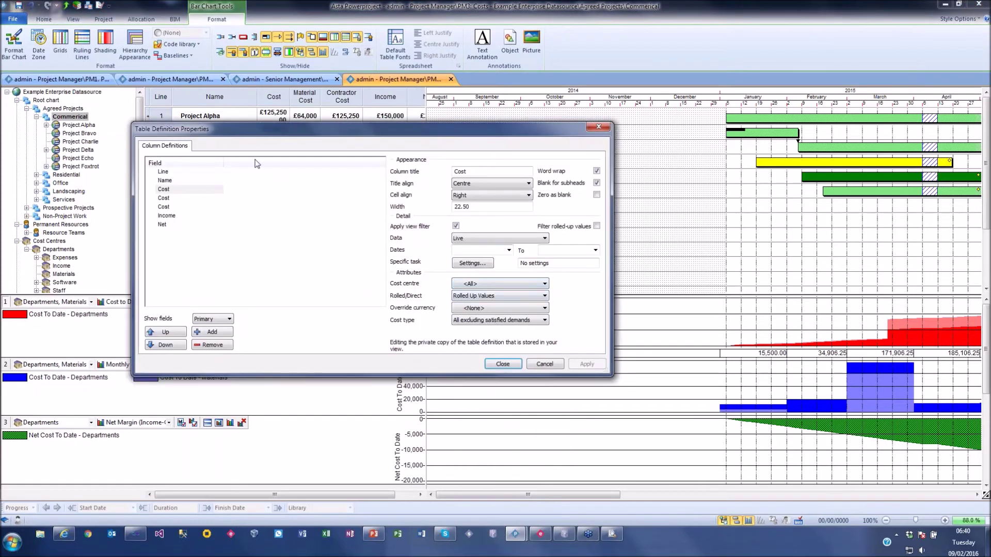
{"action": "left_click_drag", "start_coordinate": [612, 203], "coordinate": [244, 157]}
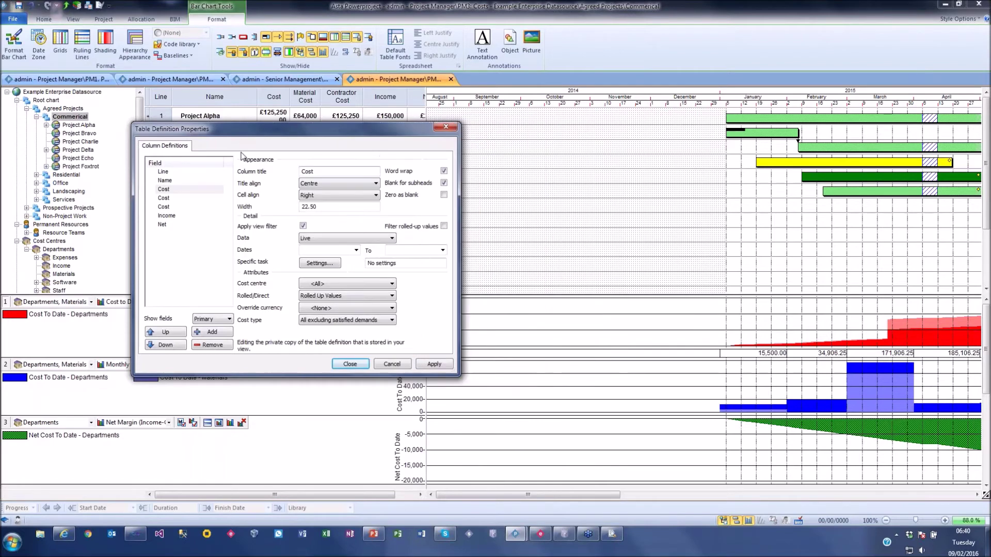
Title the new cost column "Cost Jan 2015".
{"action": "left_click", "coordinate": [356, 251]}
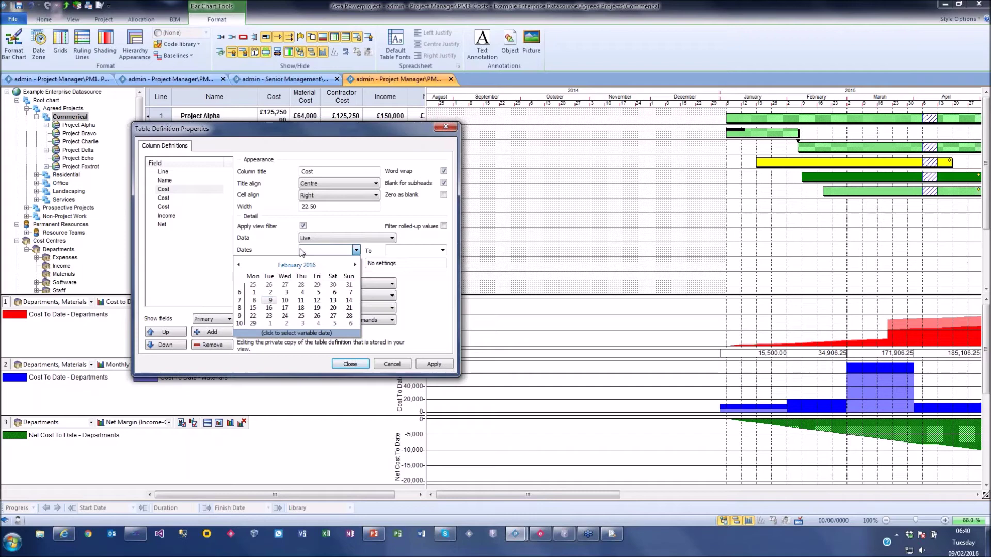
{"action": "key", "text": "Escape"}
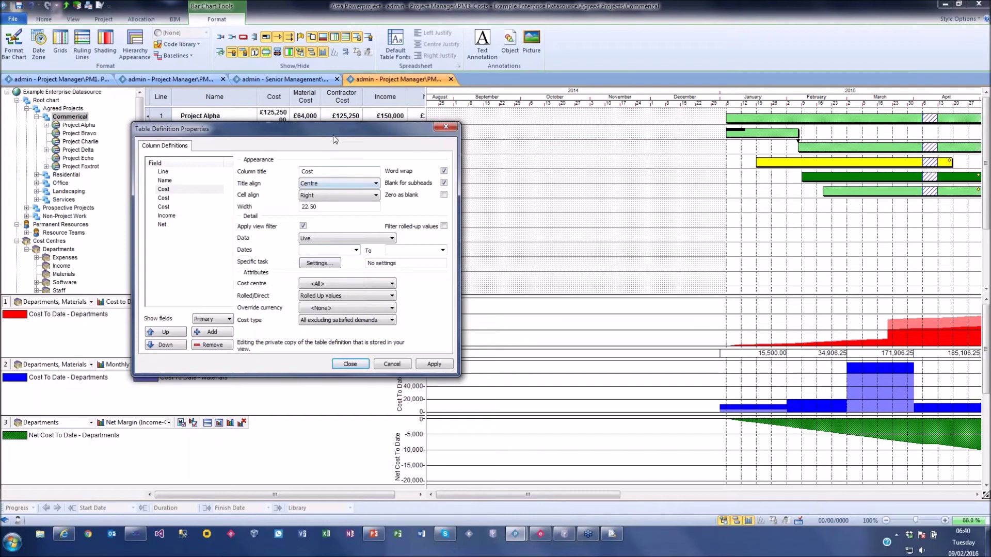
{"action": "left_click_drag", "start_coordinate": [333, 133], "coordinate": [416, 165]}
{"action": "left_click", "coordinate": [404, 205]}
{"action": "type", "text": "Jany"}
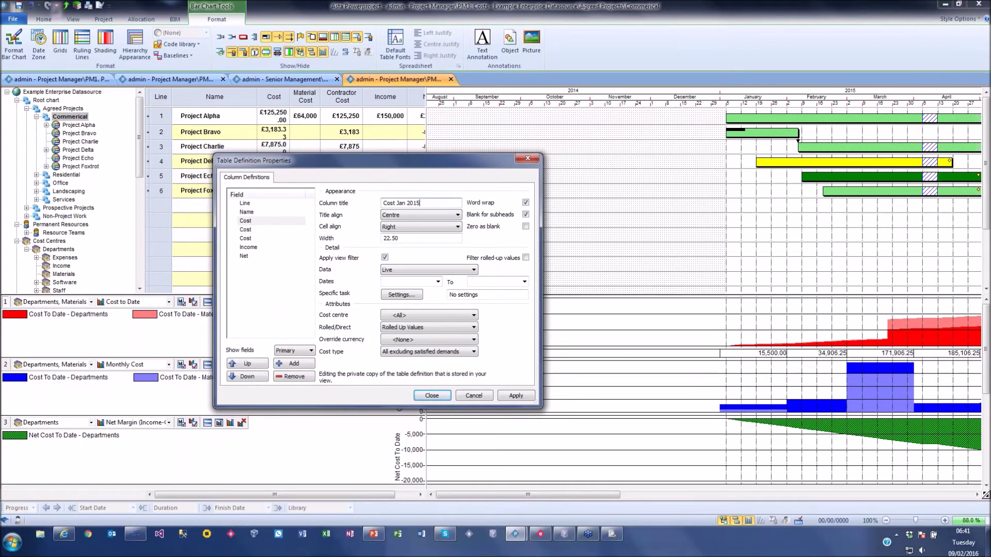
Set the start date of the Cost Jan 2015 column to 01/01/2015.
{"action": "left_click", "coordinate": [437, 283]}
{"action": "left_click", "coordinate": [321, 297]}
{"action": "left_click", "coordinate": [321, 296]}
{"action": "left_click", "coordinate": [321, 296]}
{"action": "left_click", "coordinate": [321, 296]}
{"action": "left_click", "coordinate": [321, 297]}
{"action": "left_click", "coordinate": [322, 297]}
{"action": "left_click", "coordinate": [321, 297]}
{"action": "left_click", "coordinate": [321, 296]}
{"action": "left_click", "coordinate": [321, 296]}
{"action": "left_click", "coordinate": [321, 296]}
{"action": "left_click", "coordinate": [321, 296]}
{"action": "left_click", "coordinate": [321, 296]}
{"action": "left_click", "coordinate": [321, 297]}
{"action": "left_click", "coordinate": [383, 316]}
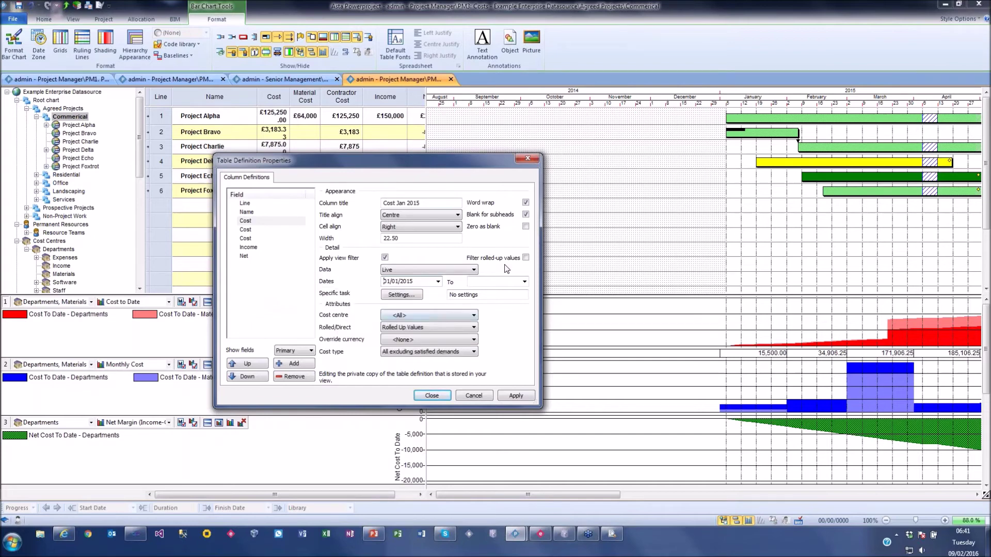
Set the end date of the Cost Jan 2015 column to 01/01/2015.
{"action": "left_click", "coordinate": [525, 282]}
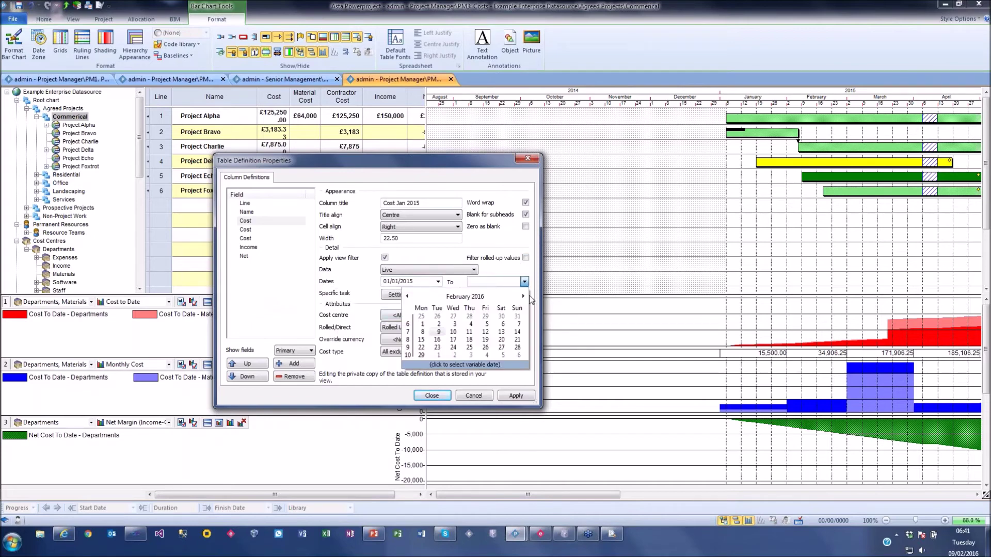
{"action": "left_click", "coordinate": [409, 297]}
{"action": "left_click", "coordinate": [409, 297]}
{"action": "left_click", "coordinate": [409, 298]}
{"action": "left_click", "coordinate": [408, 298]}
{"action": "left_click", "coordinate": [409, 297]}
{"action": "left_click", "coordinate": [409, 297]}
{"action": "left_click", "coordinate": [409, 298]}
{"action": "left_click", "coordinate": [409, 298]}
{"action": "left_click", "coordinate": [407, 297]}
{"action": "left_click", "coordinate": [408, 297]}
{"action": "left_click", "coordinate": [408, 298]}
{"action": "left_click", "coordinate": [408, 298]}
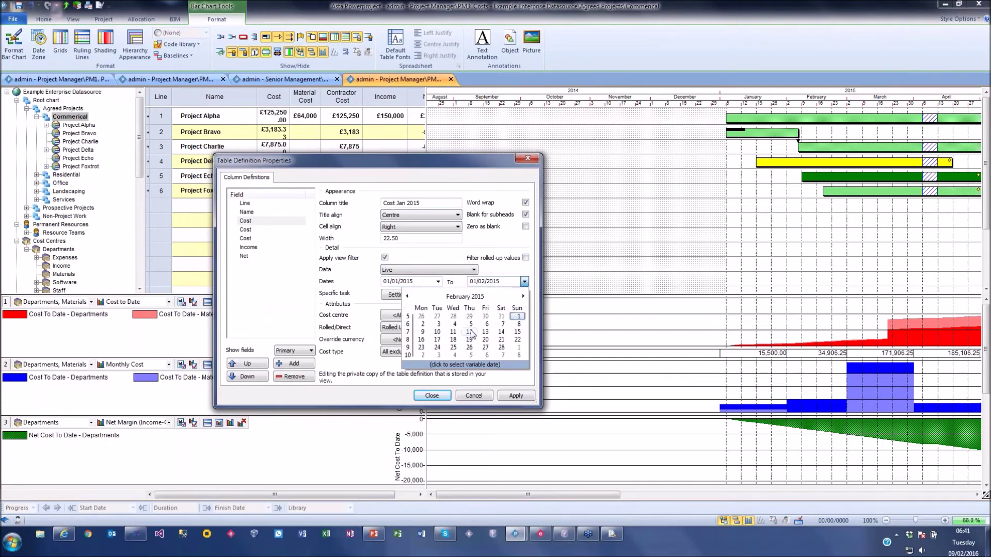
{"action": "left_click", "coordinate": [501, 316]}
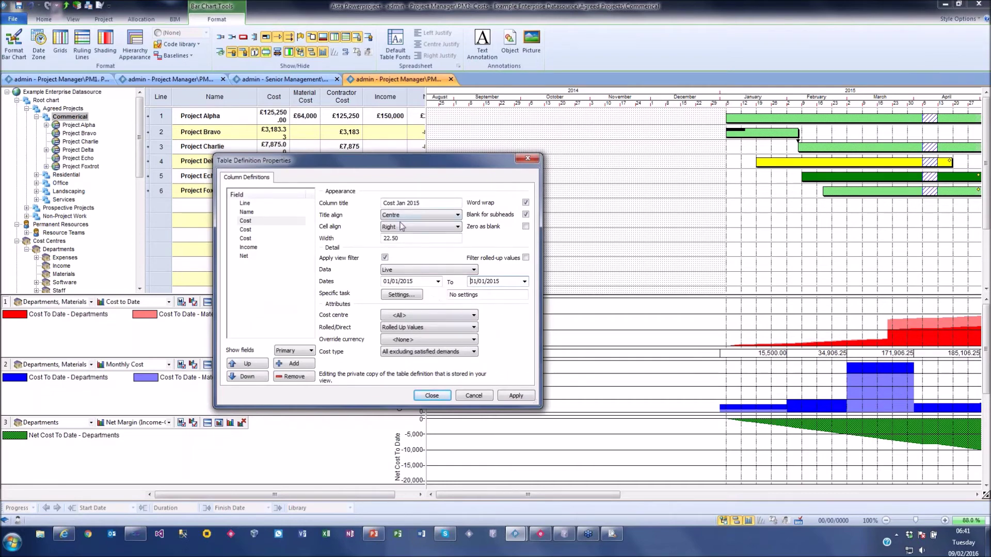
Apply the Cost Jan 2015 column definition and fit the column's width to its contents.
{"action": "left_click", "coordinate": [432, 395]}
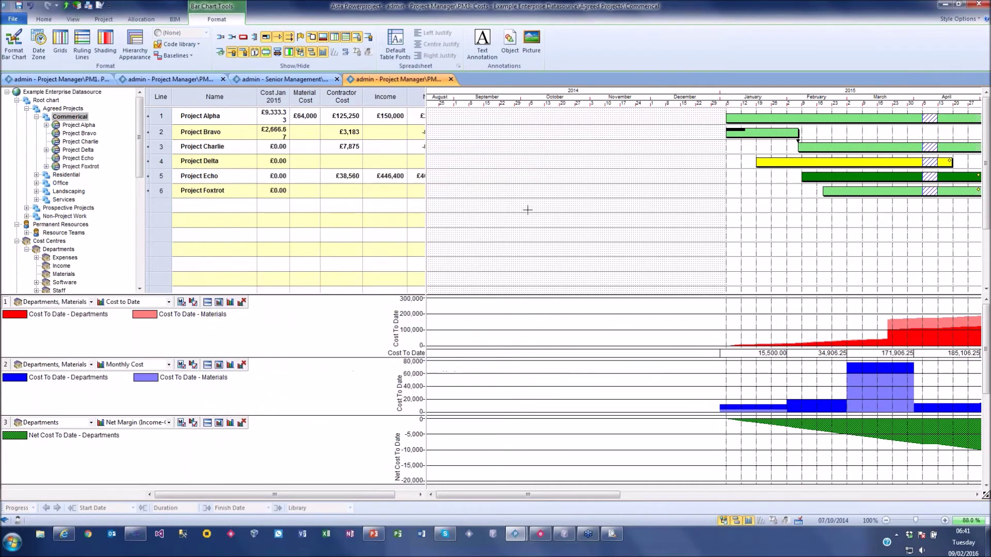
{"action": "double_click", "coordinate": [289, 97]}
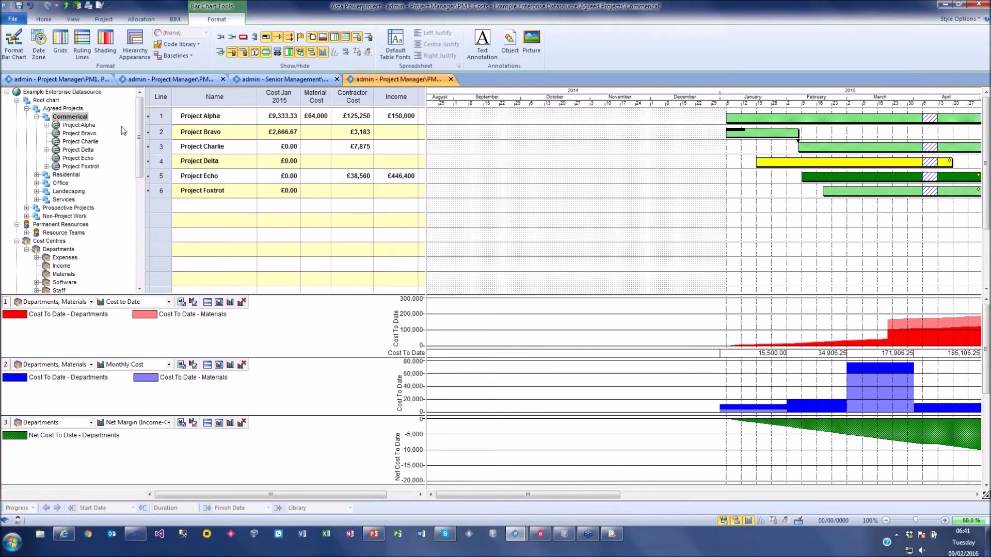
Examine the January 2015 costs for Project Alpha, Commerical, Agreed Projects and the Root chart.
{"action": "left_click", "coordinate": [46, 125]}
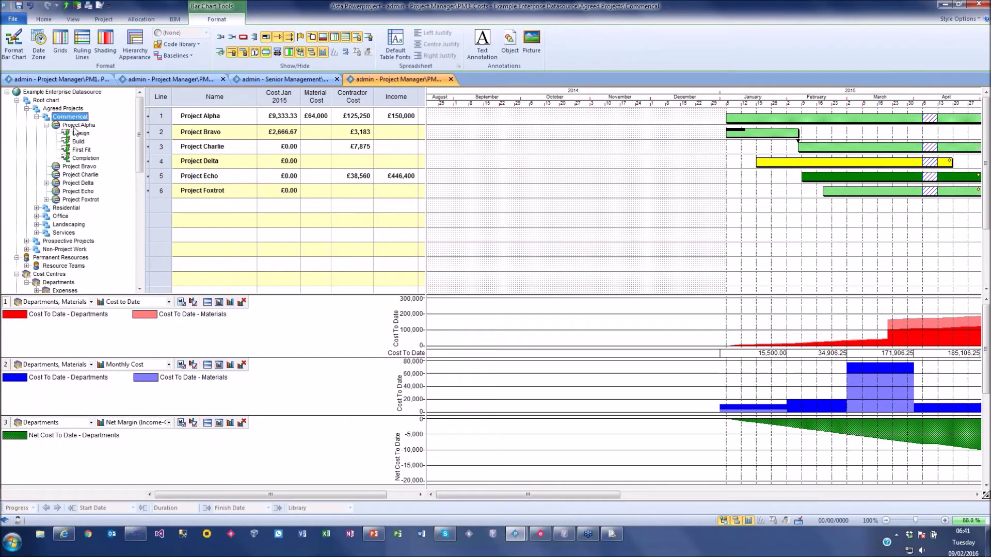
{"action": "left_click", "coordinate": [76, 125]}
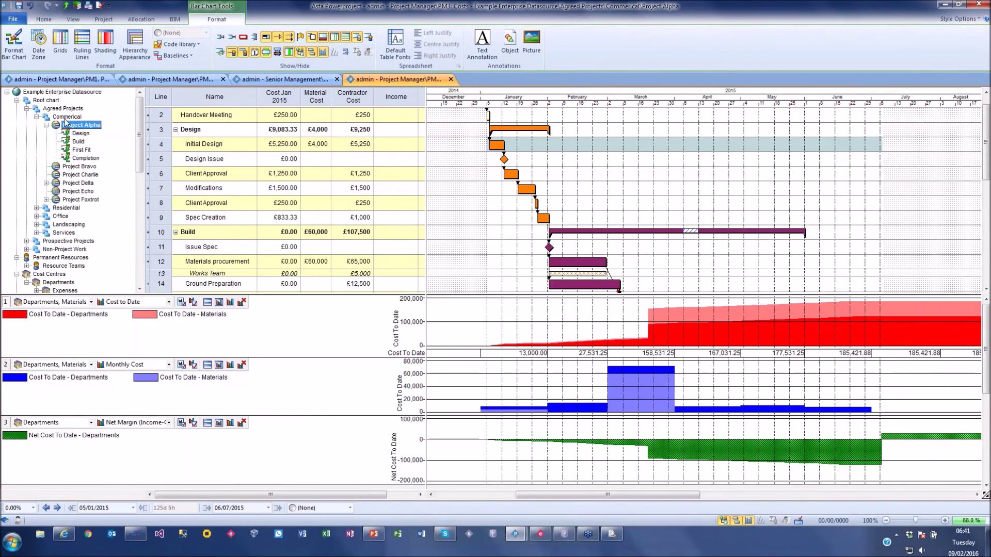
{"action": "left_click", "coordinate": [67, 117]}
{"action": "left_click", "coordinate": [61, 109]}
{"action": "left_click", "coordinate": [47, 101]}
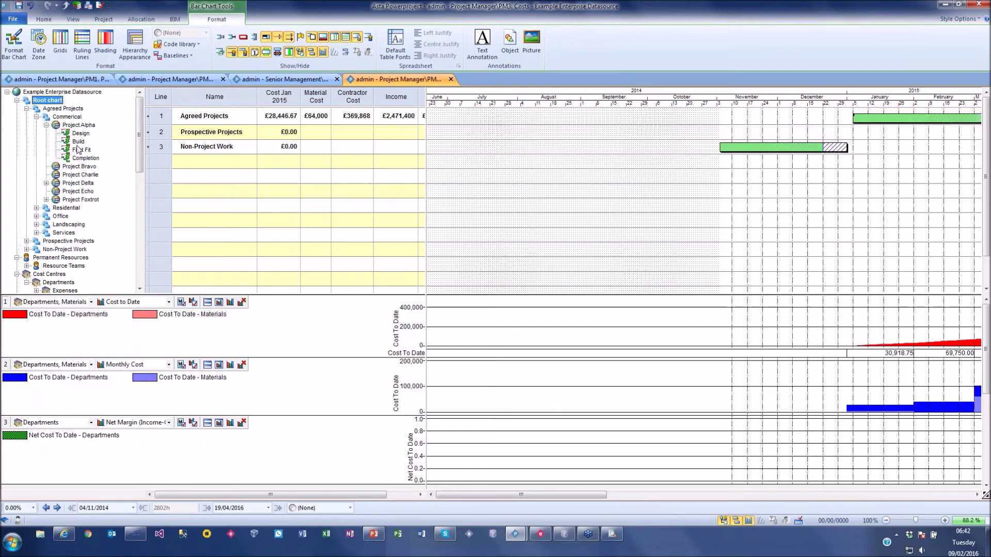
Draw an unnamed 15-day task from 04/08/2014 to 22/08/2014 on the Root chart, below Non-Project Work.
{"action": "left_click_drag", "start_coordinate": [78, 149], "coordinate": [522, 221]}
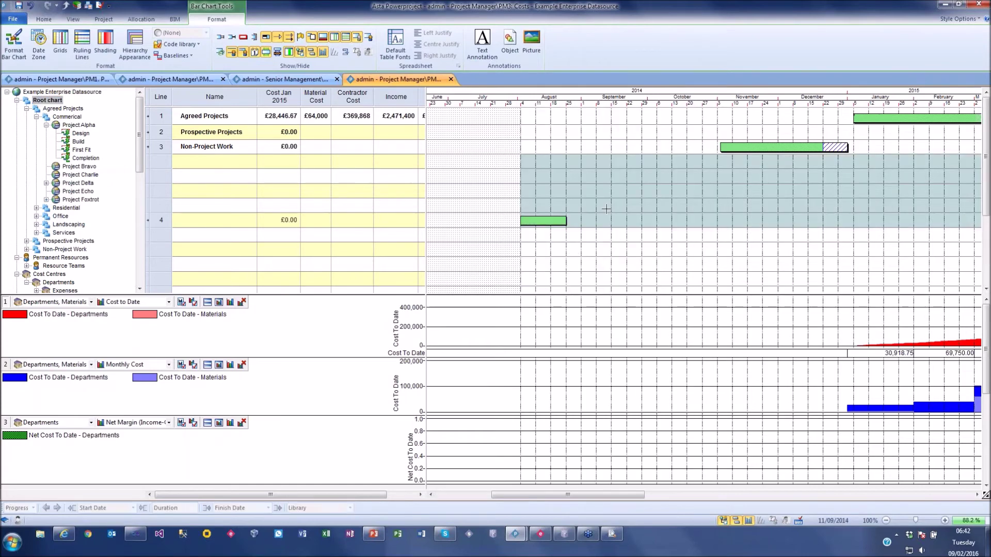
{"action": "left_click", "coordinate": [539, 222]}
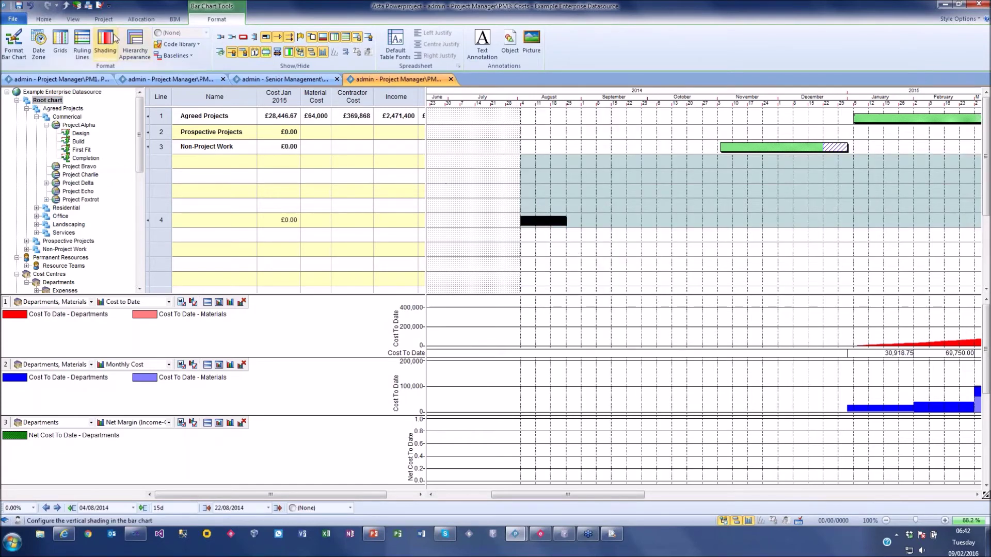
Start a Resource Search for the unnamed task and add the Maintenance resource team as the search criterion.
{"action": "left_click", "coordinate": [139, 19]}
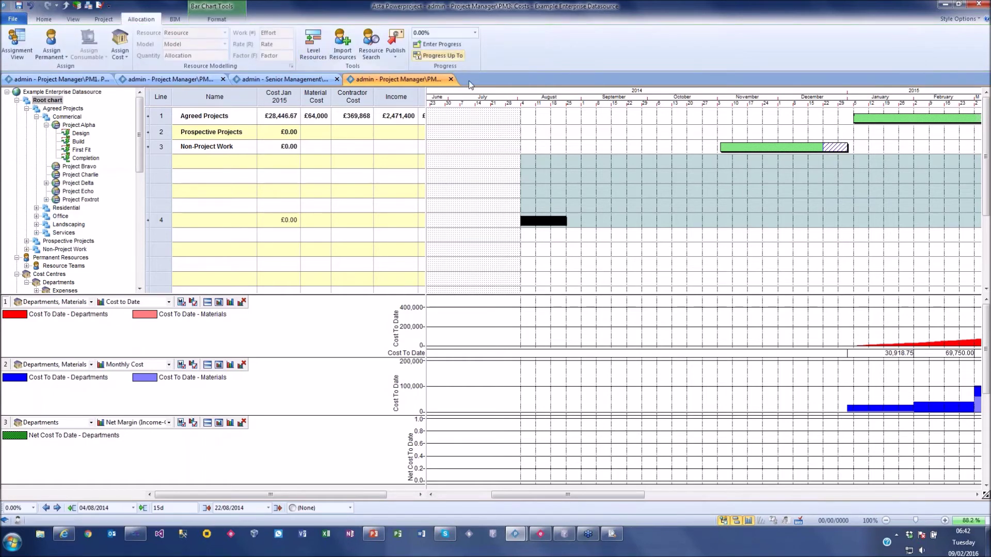
{"action": "left_click", "coordinate": [366, 41]}
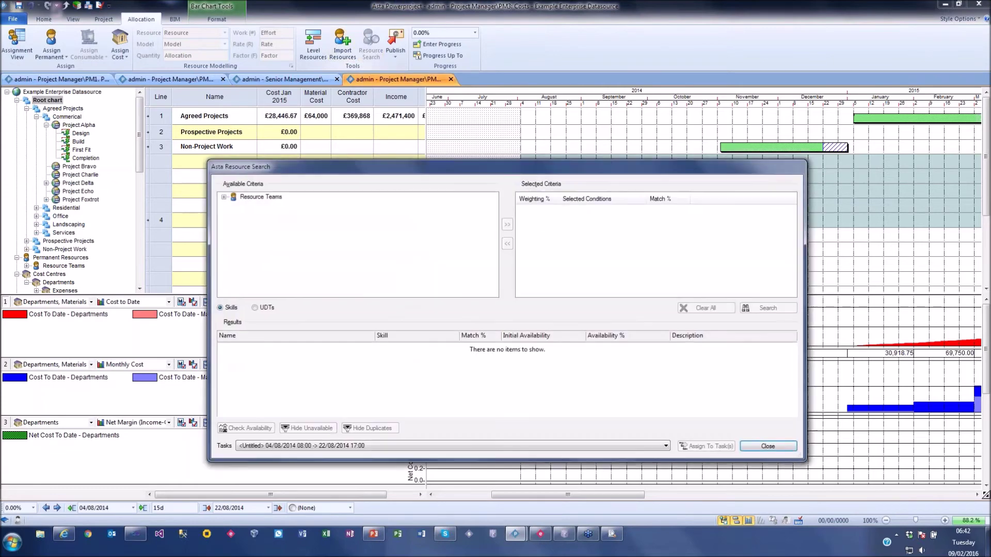
{"action": "left_click_drag", "start_coordinate": [420, 134], "coordinate": [379, 70]}
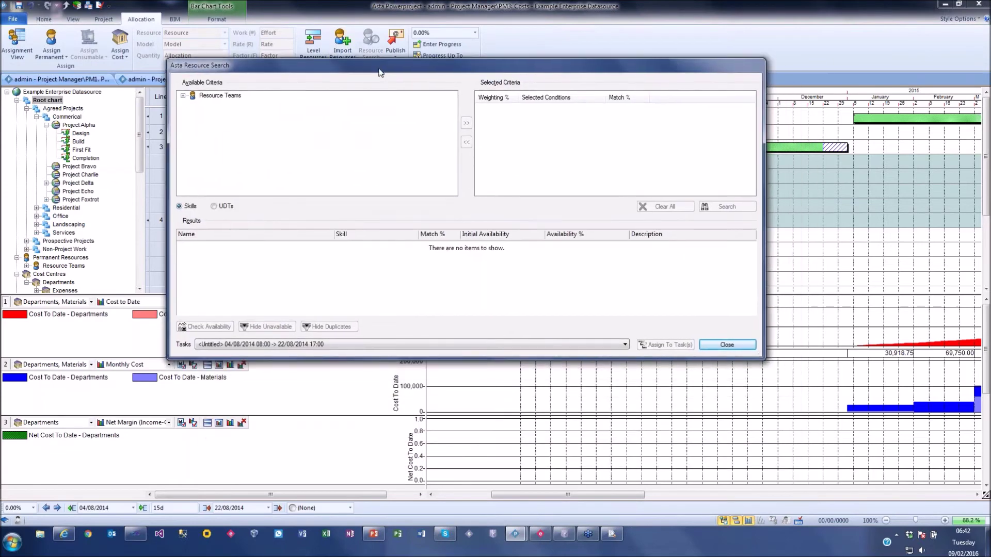
{"action": "left_click", "coordinate": [184, 97]}
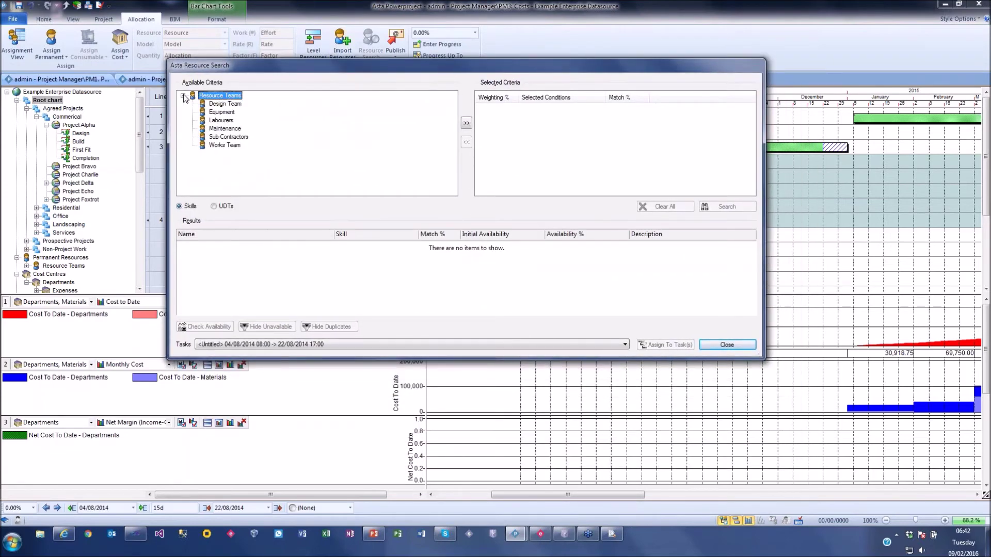
{"action": "left_click", "coordinate": [224, 128]}
{"action": "left_click", "coordinate": [466, 123]}
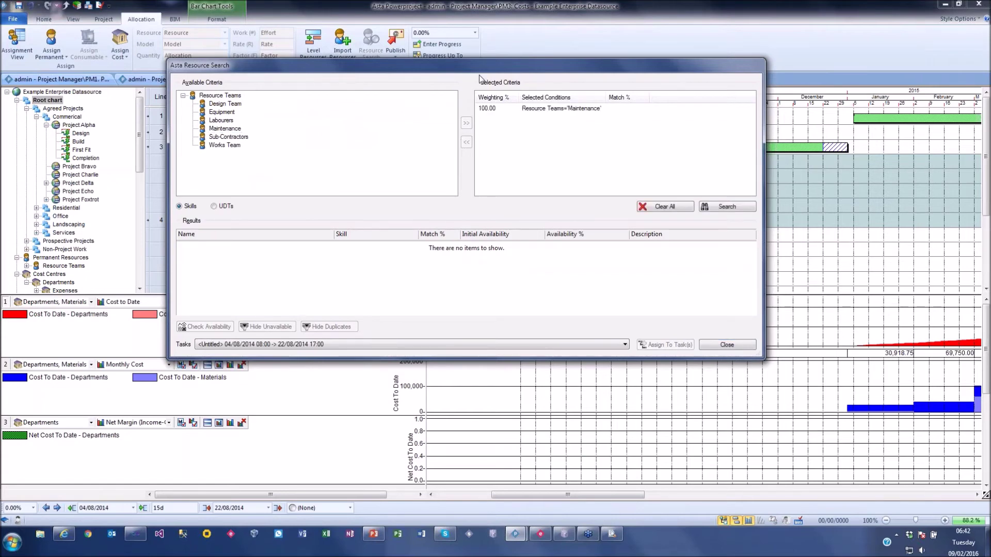
Search for resources matching the Maintenance criterion and check their availability for the August 2014 task.
{"action": "left_click_drag", "start_coordinate": [480, 65], "coordinate": [337, 110]}
{"action": "left_click_drag", "start_coordinate": [621, 176], "coordinate": [468, 176]}
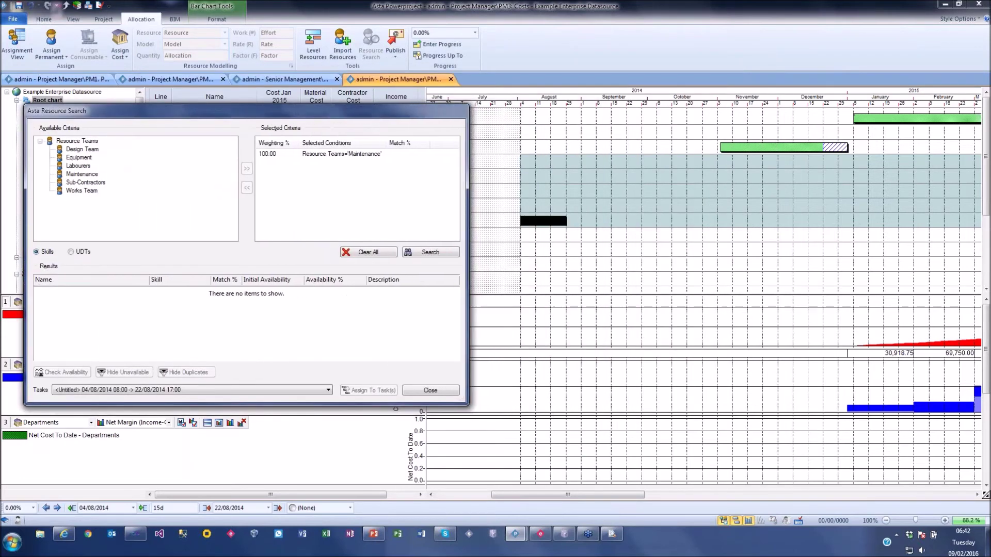
{"action": "left_click", "coordinate": [548, 223]}
{"action": "left_click", "coordinate": [425, 257]}
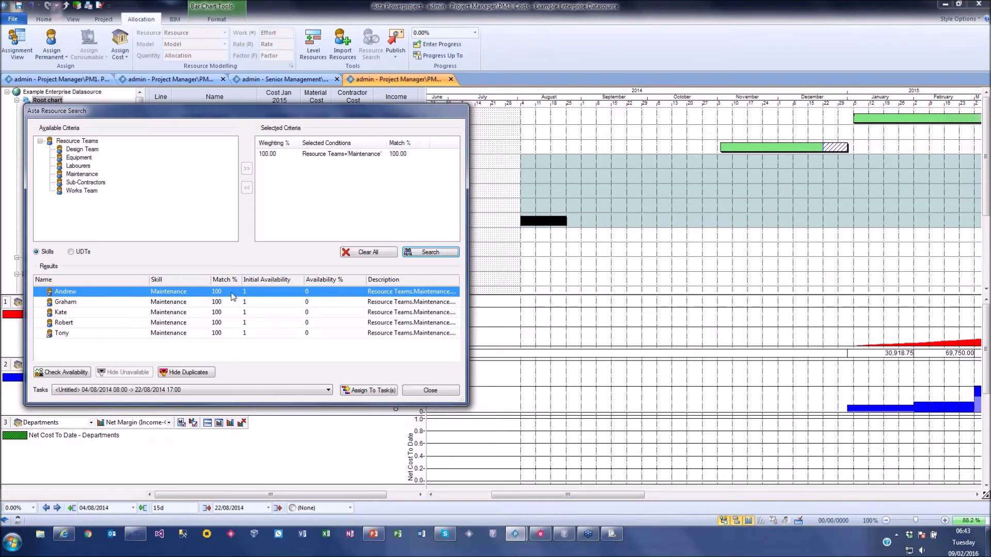
{"action": "left_click", "coordinate": [67, 372]}
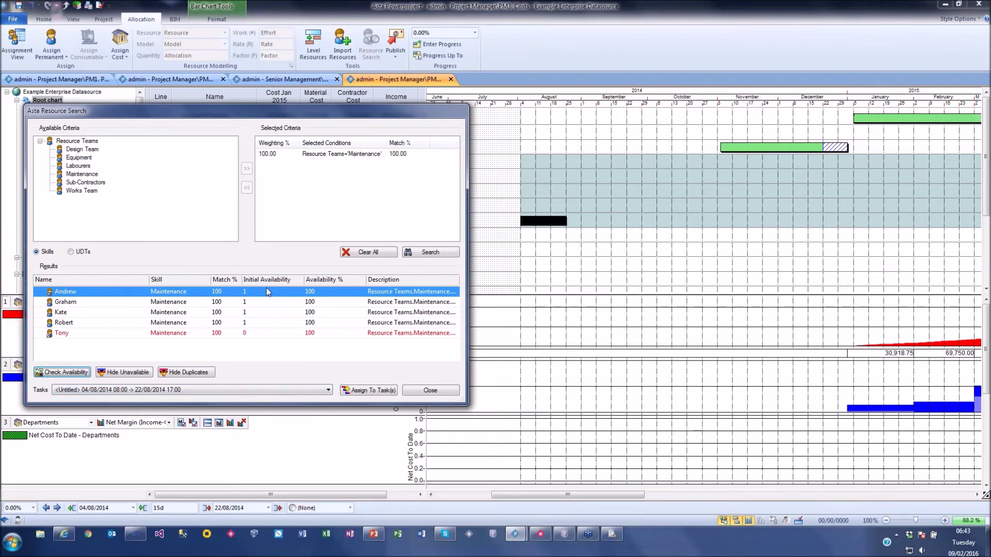
Assign the second resource in the search results to the unnamed August 2014 task and close the Resource Search.
{"action": "left_click", "coordinate": [261, 302]}
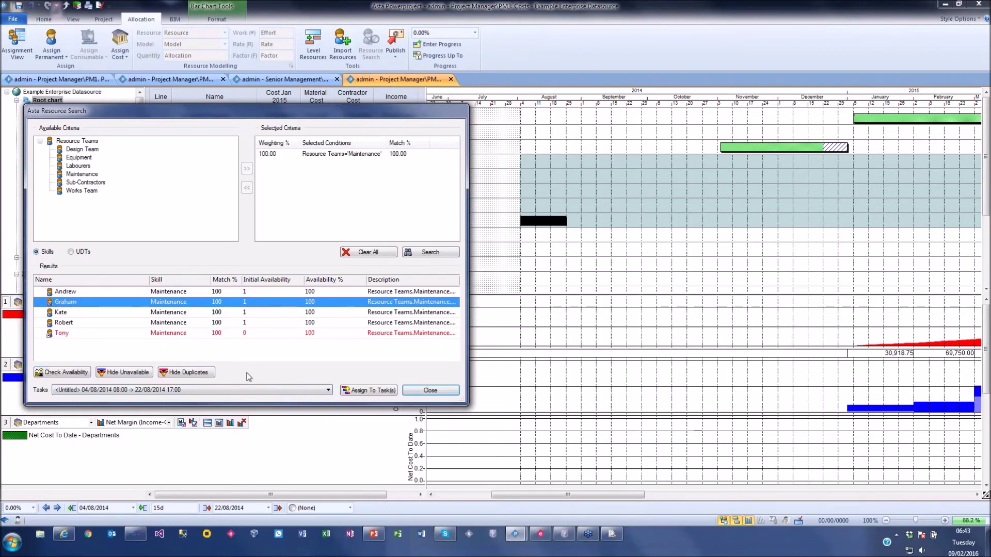
{"action": "left_click", "coordinate": [385, 394]}
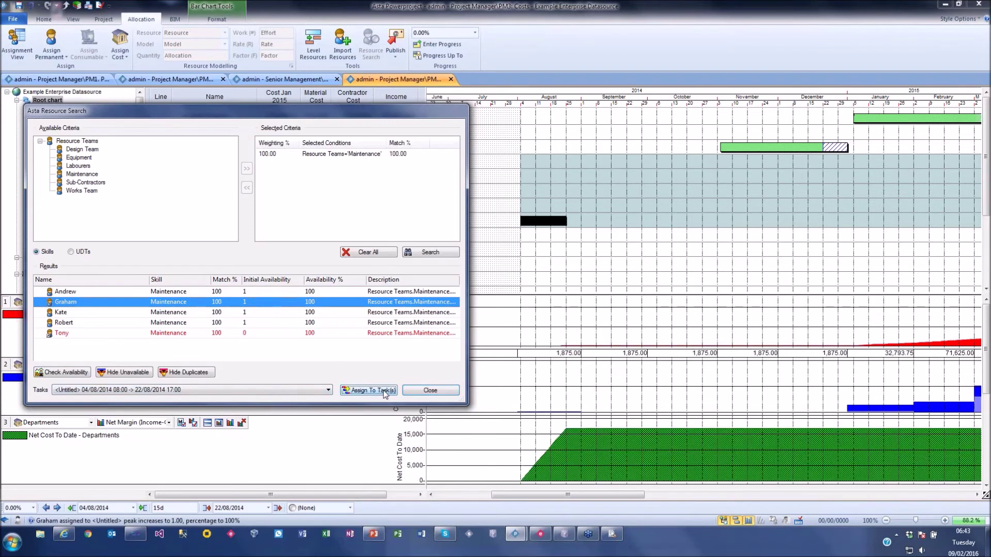
{"action": "left_click", "coordinate": [432, 392]}
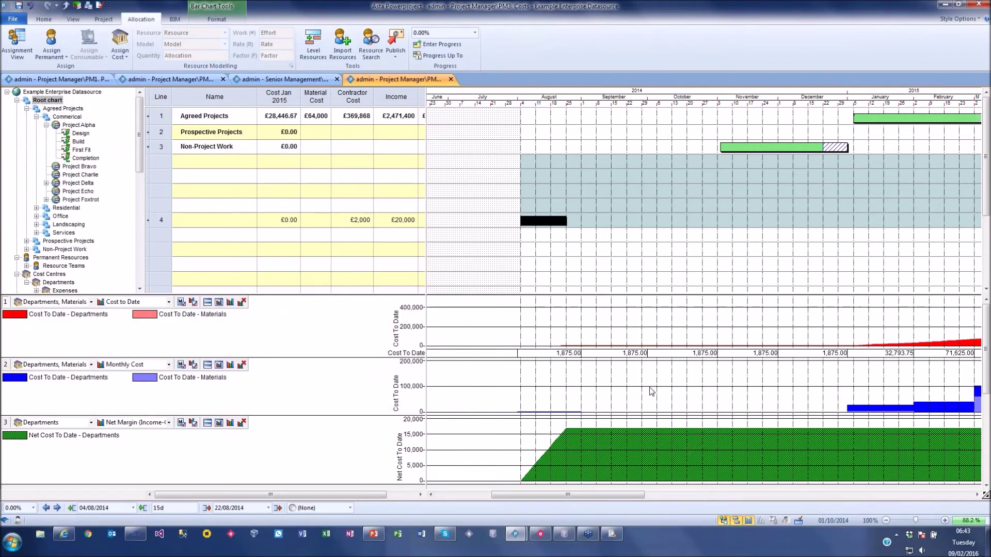
Show resource allocations beneath the tasks in the bar chart to reveal the unnamed task's assigned resource.
{"action": "left_click", "coordinate": [644, 235]}
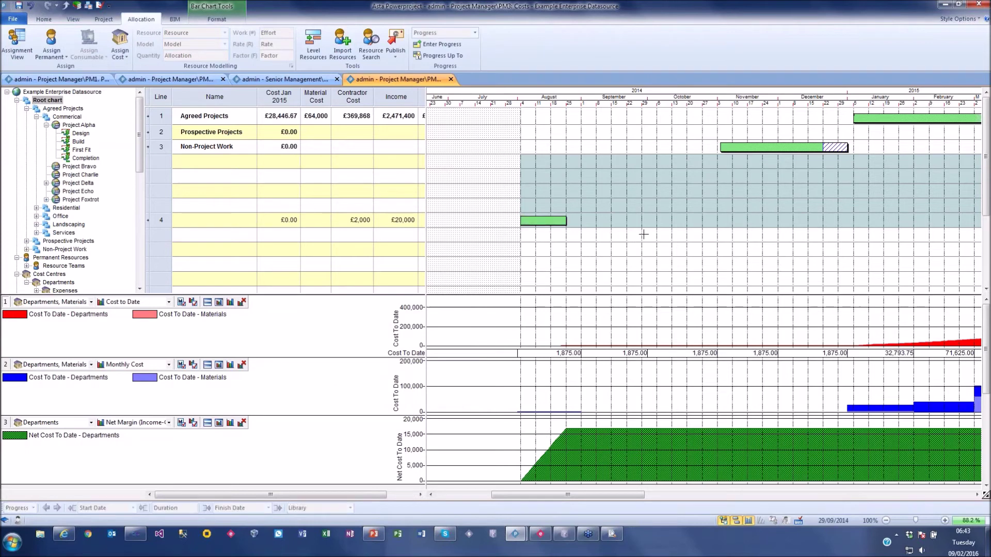
{"action": "left_click", "coordinate": [542, 222]}
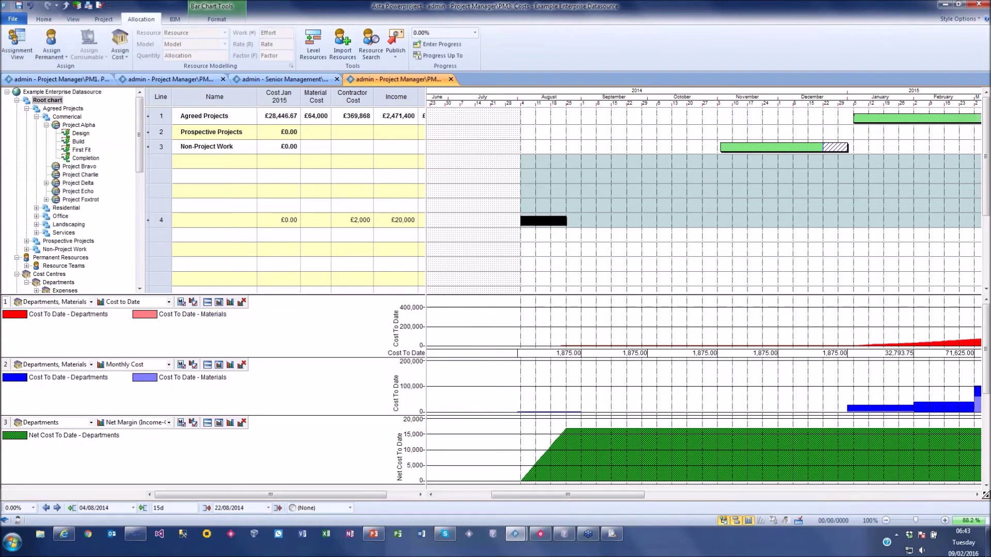
{"action": "left_click", "coordinate": [216, 19]}
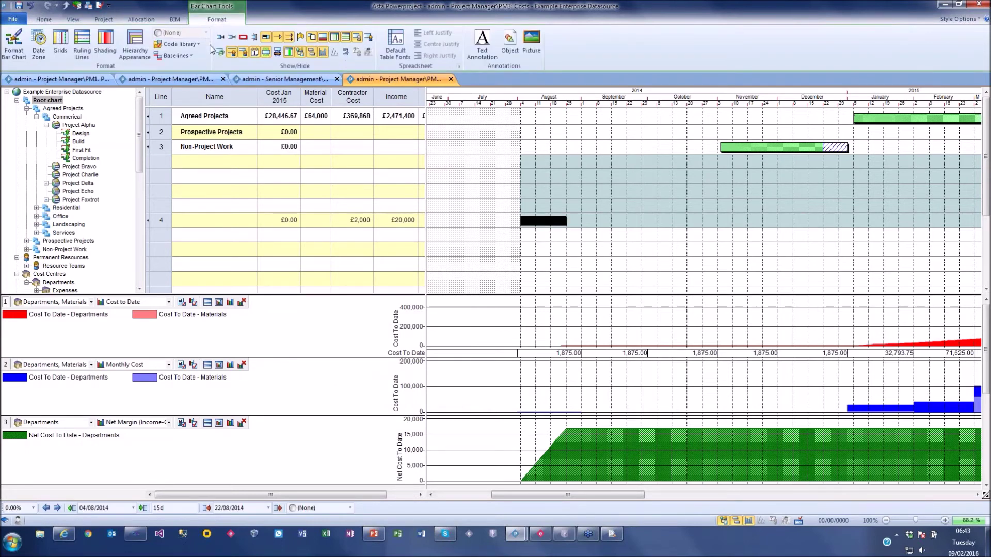
{"action": "left_click", "coordinate": [357, 51]}
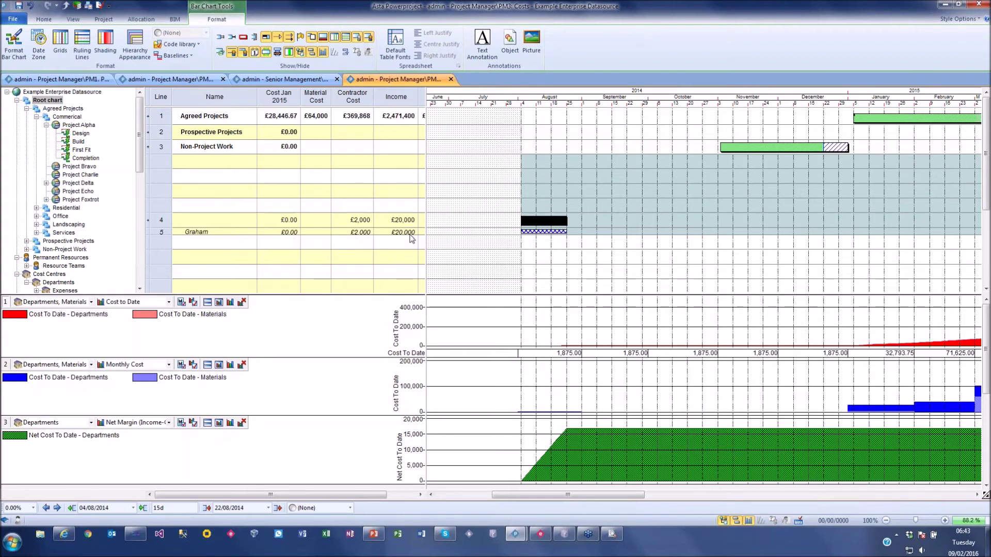
Delete the unnamed August 2014 task together with its resource allocation.
{"action": "left_click", "coordinate": [166, 206]}
{"action": "key", "text": "Delete"}
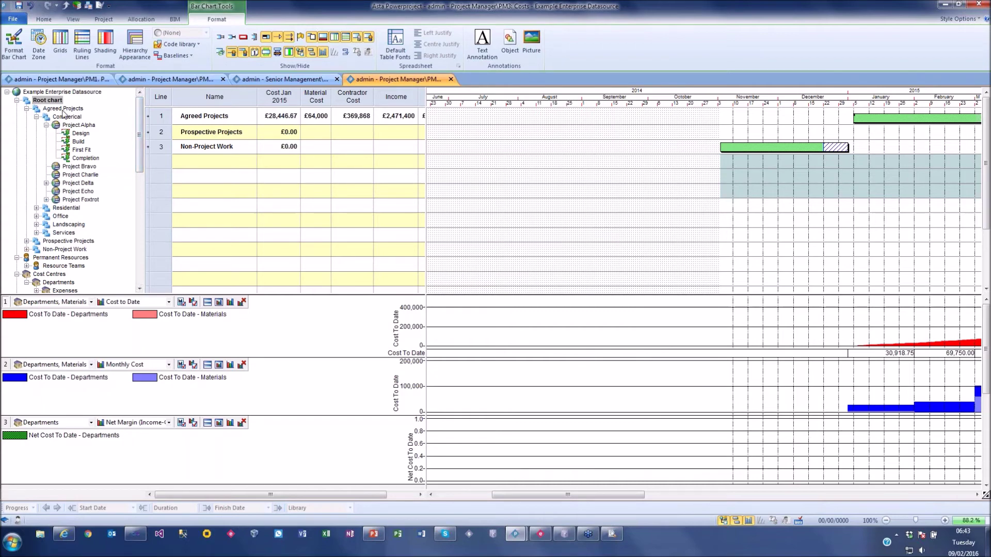
Open the Senior Management view SM1. Portfolio Overview.
{"action": "left_click", "coordinate": [73, 20]}
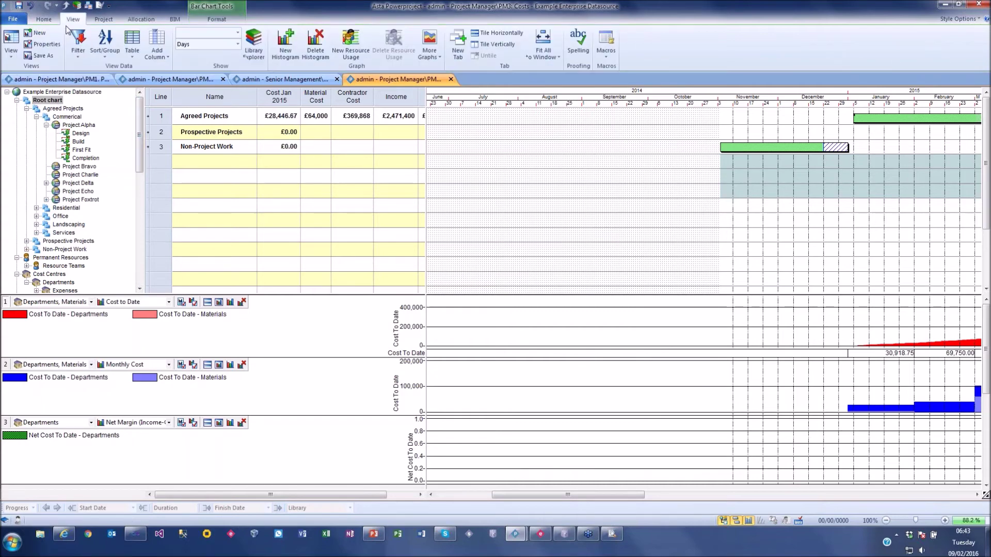
{"action": "left_click", "coordinate": [15, 51]}
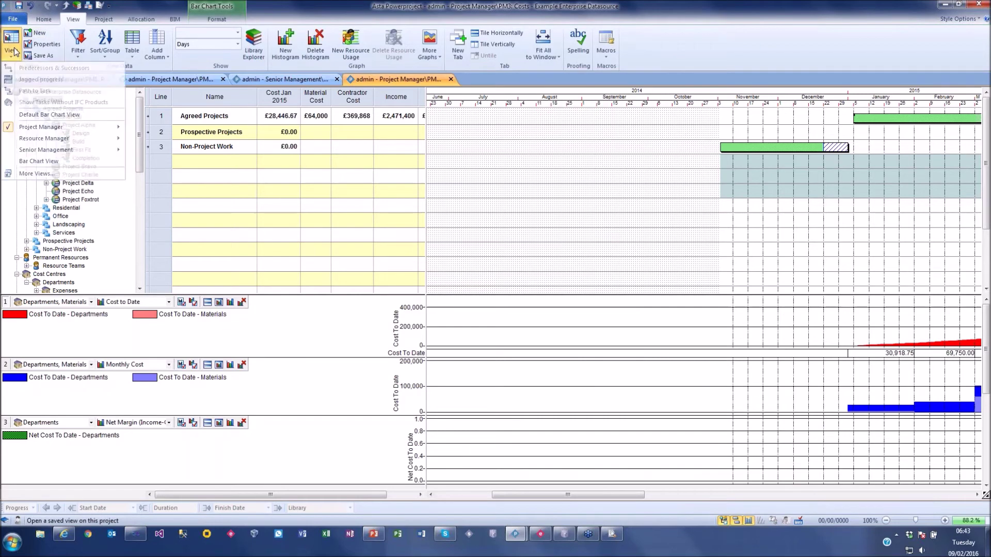
{"action": "mouse_move", "coordinate": [33, 154]}
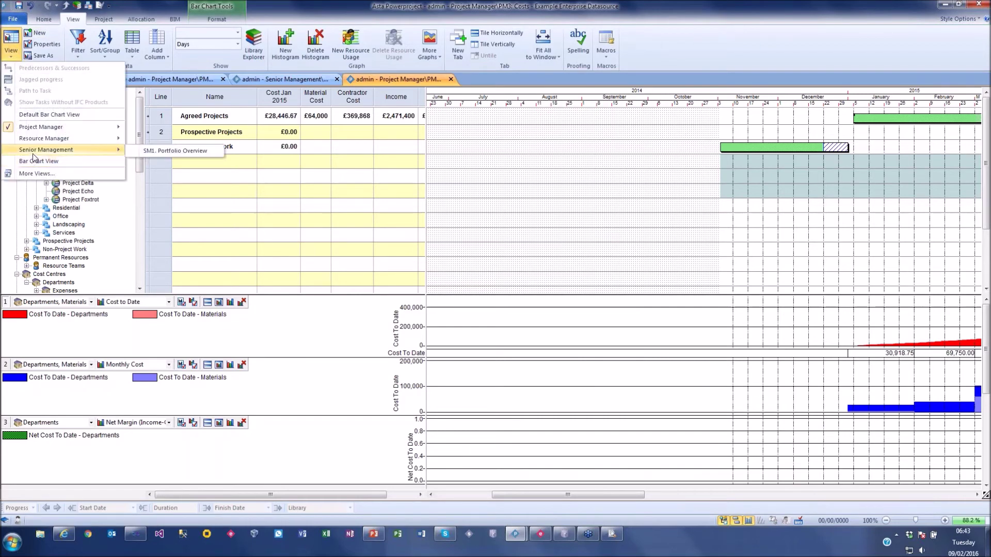
{"action": "left_click", "coordinate": [171, 151]}
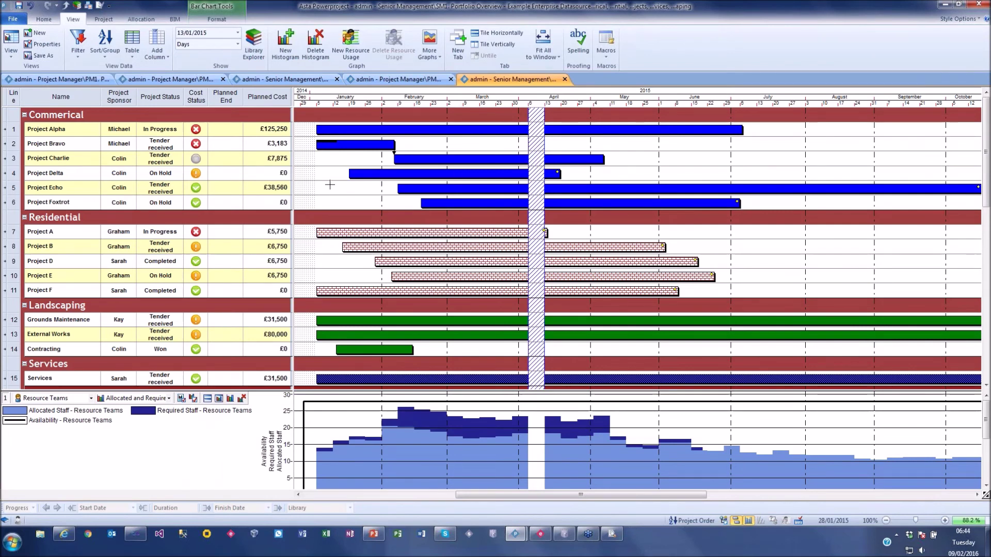
Remove the Resource Teams histogram from the Portfolio Overview and look through the project list.
{"action": "left_click", "coordinate": [554, 462]}
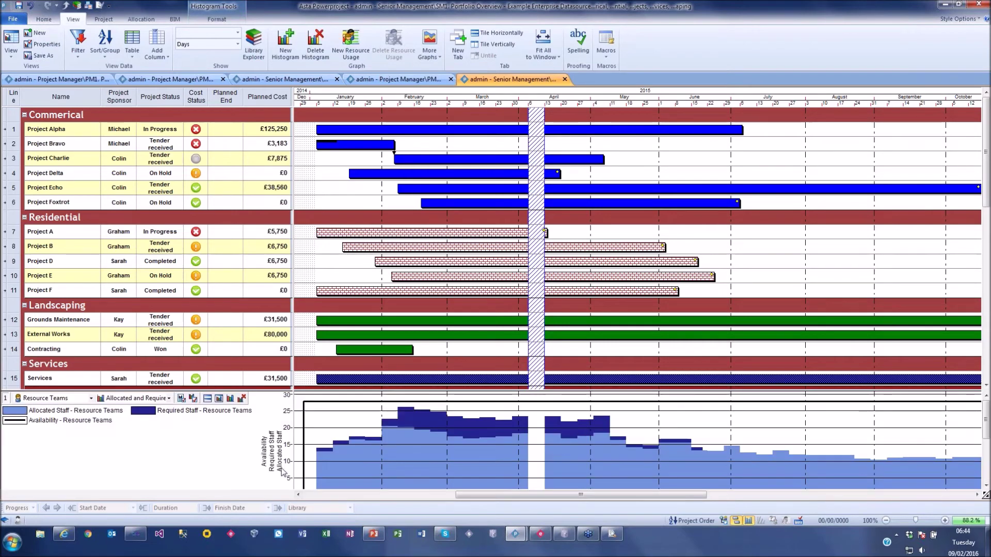
{"action": "left_click", "coordinate": [241, 398]}
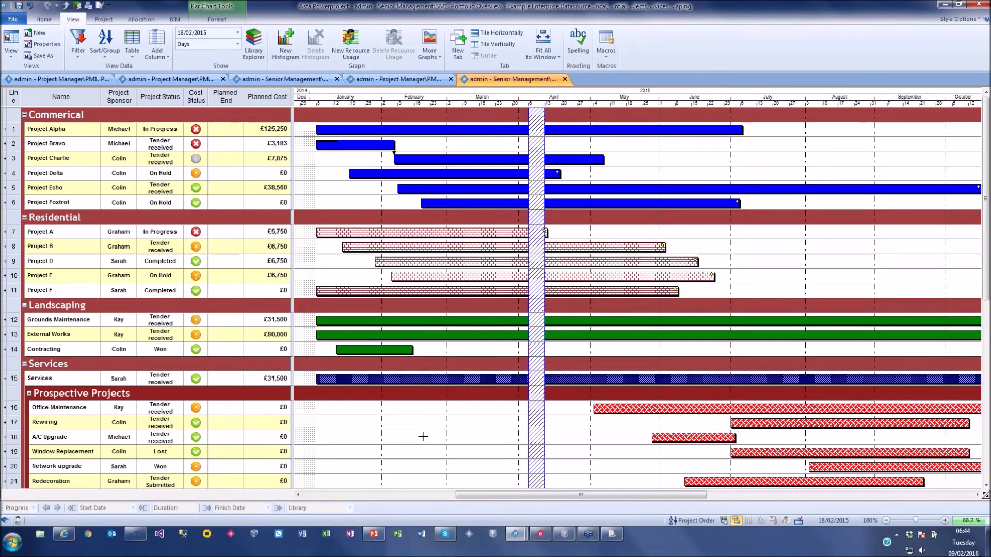
{"action": "scroll", "coordinate": [422, 437], "scroll_direction": "down", "scroll_amount": 3}
{"action": "scroll", "coordinate": [423, 437], "scroll_direction": "up", "scroll_amount": 3}
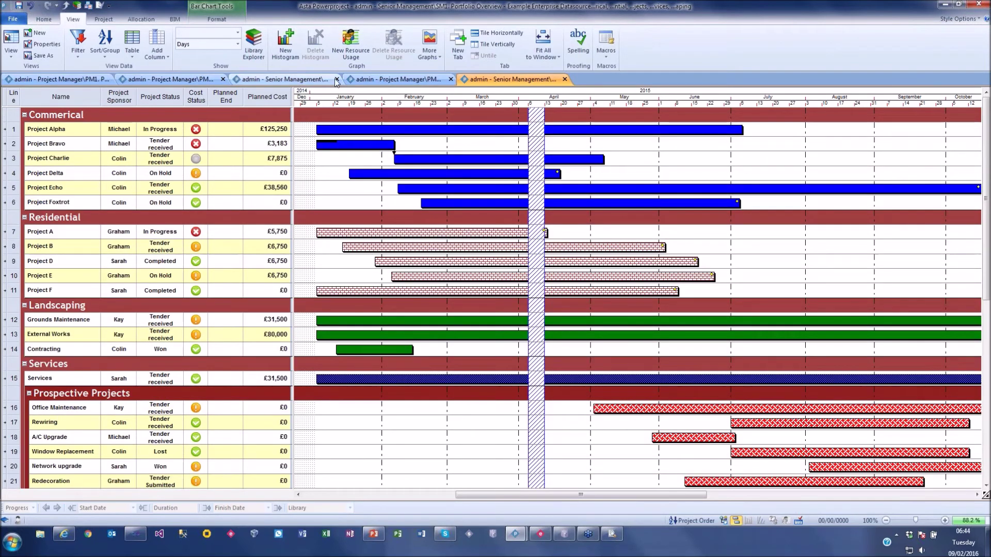
Return to the Project Manager Costs view and collapse the Commerical branch in the project tree.
{"action": "left_click", "coordinate": [394, 79]}
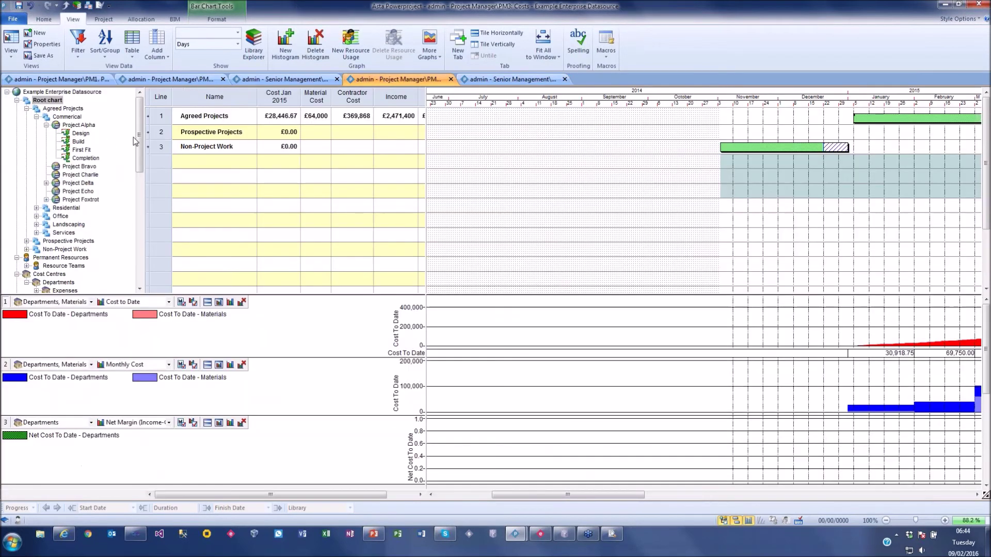
{"action": "left_click", "coordinate": [37, 117]}
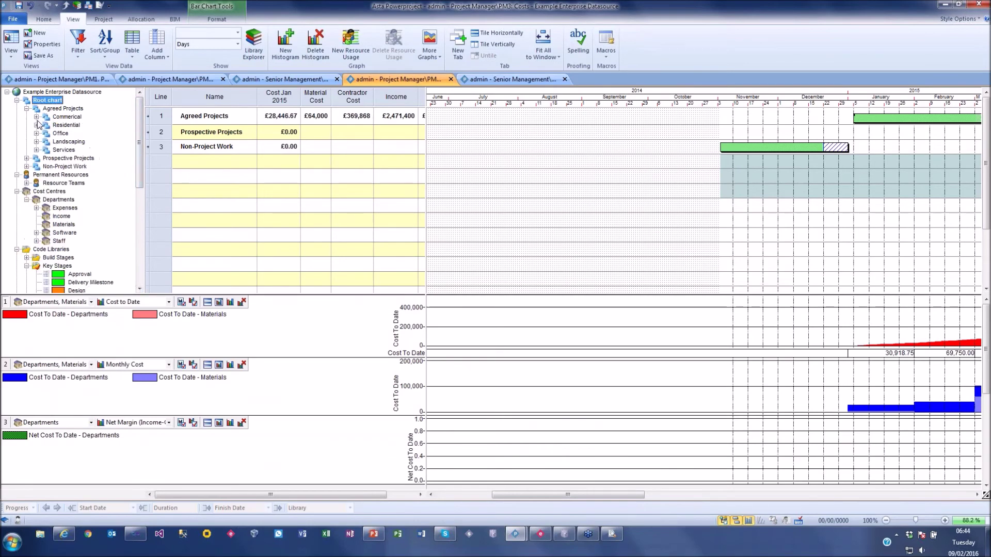
From the Project Manager Programme View, start saving the project under a new name and create and open a Desktop folder named HTML.
{"action": "left_click", "coordinate": [34, 79]}
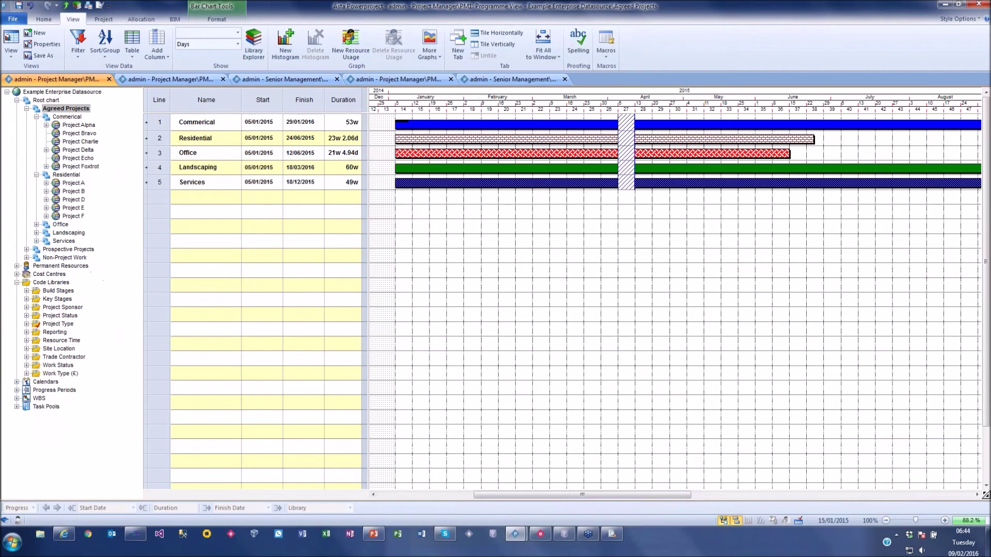
{"action": "left_click", "coordinate": [13, 19]}
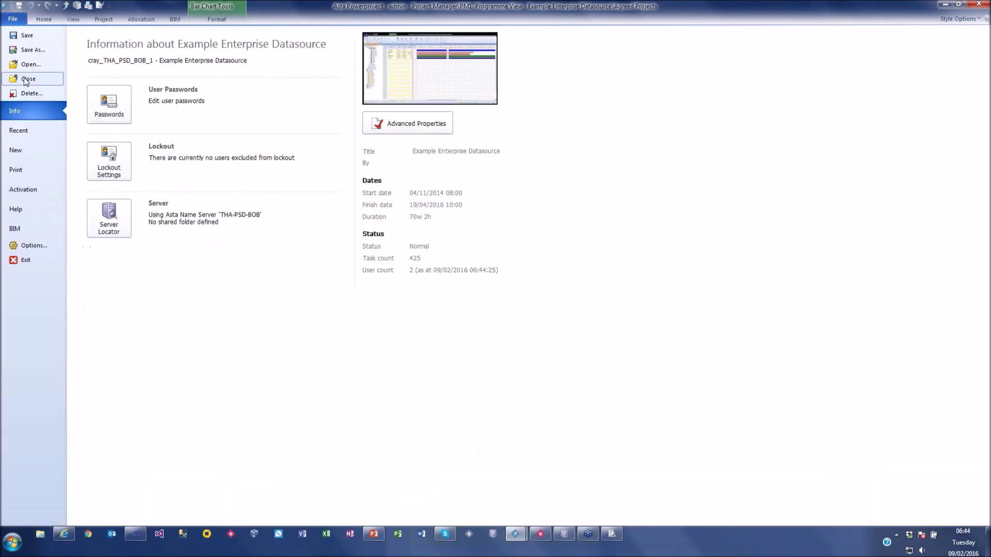
{"action": "left_click", "coordinate": [32, 49]}
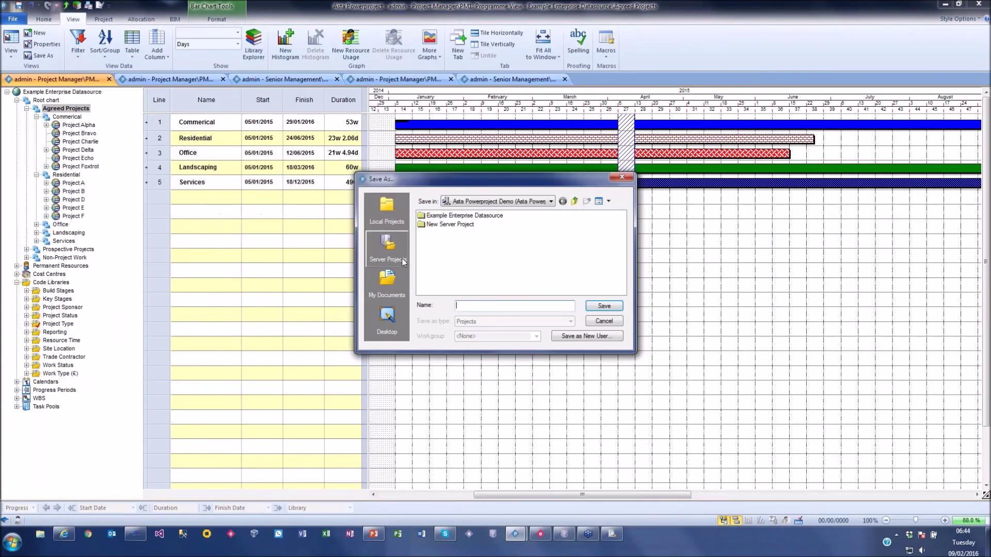
{"action": "left_click", "coordinate": [385, 323]}
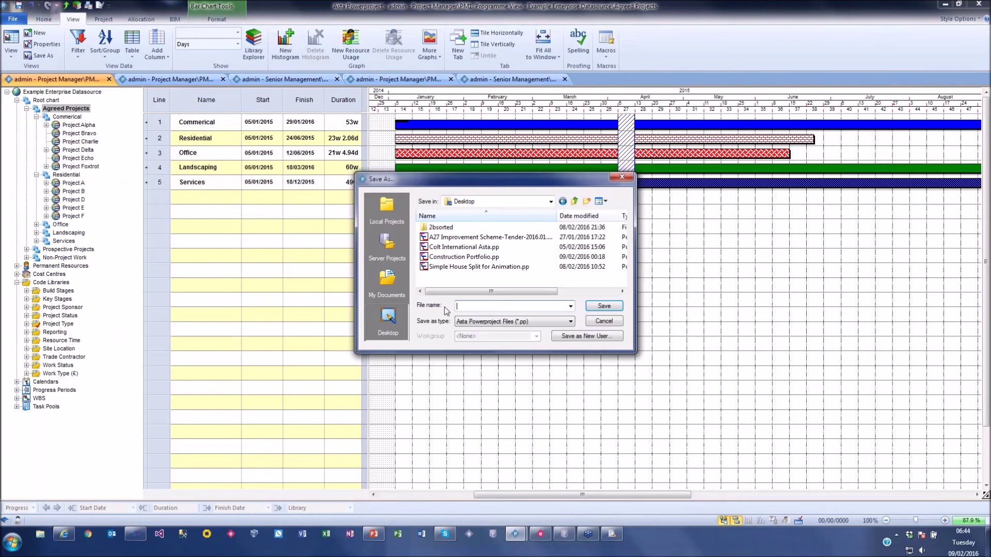
{"action": "left_click", "coordinate": [586, 202]}
{"action": "type", "text": "HTML"}
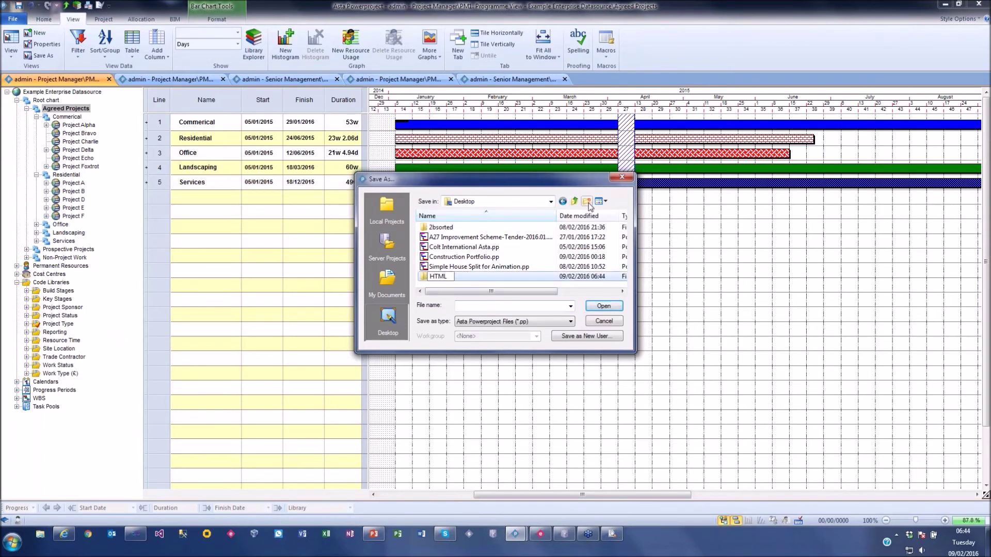
{"action": "key", "text": "Return"}
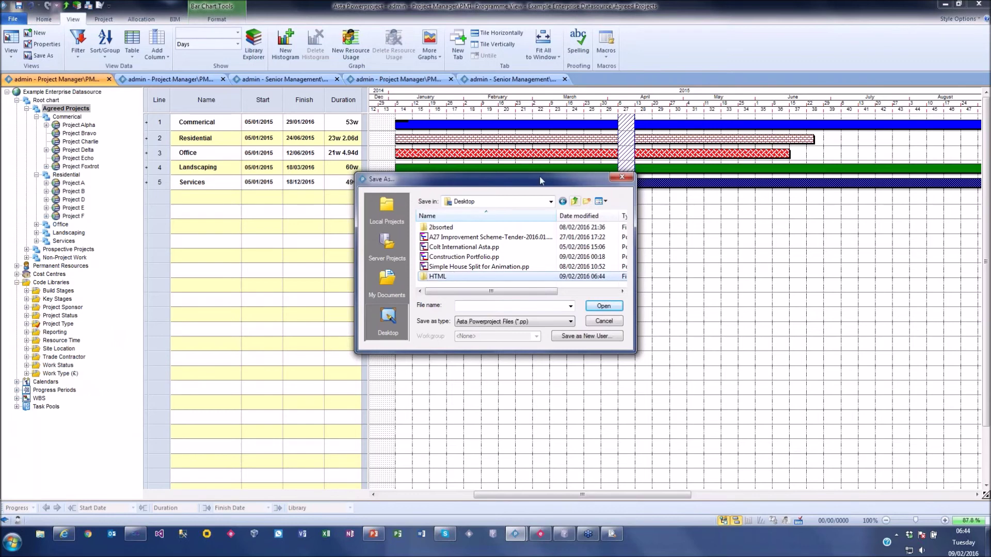
{"action": "double_click", "coordinate": [450, 277]}
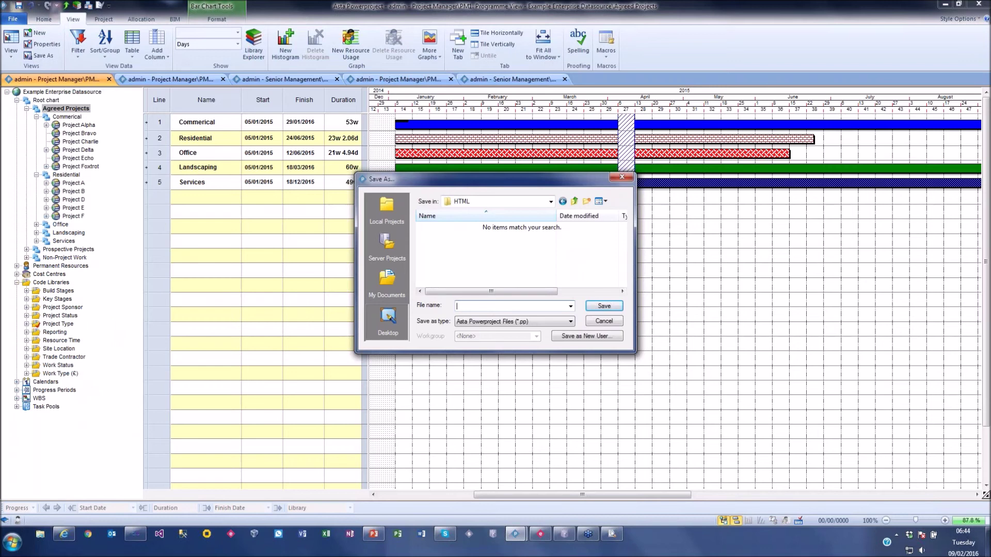
Save the project there as an HTML file named Programme, exporting the whole project with JPEG graphics included.
{"action": "type", "text": "Programme"}
{"action": "left_click", "coordinate": [570, 322]}
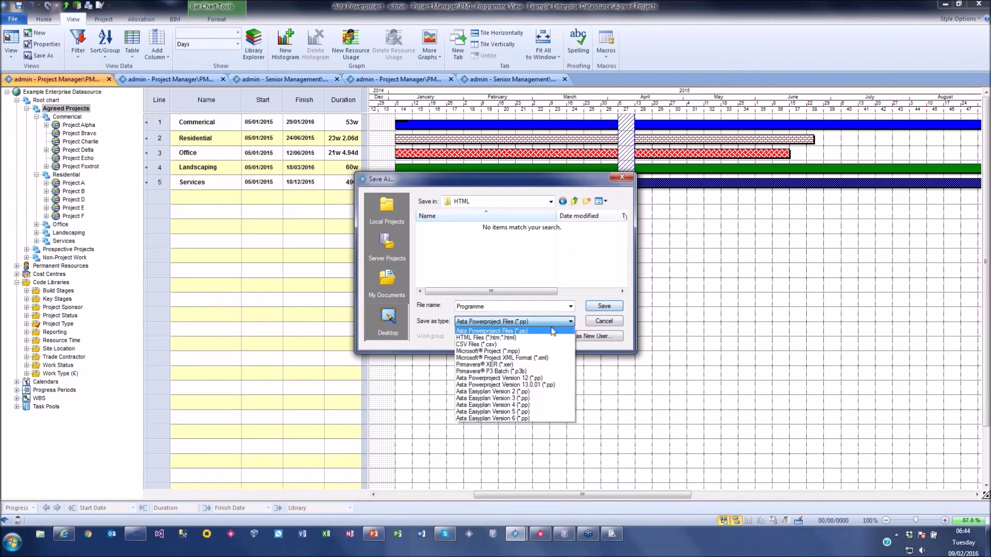
{"action": "left_click", "coordinate": [539, 338]}
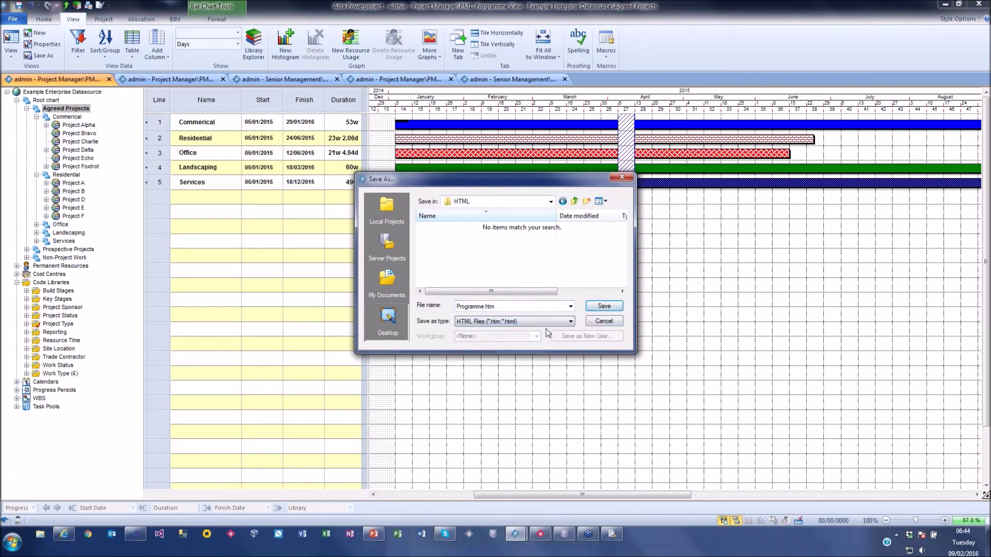
{"action": "left_click", "coordinate": [602, 306]}
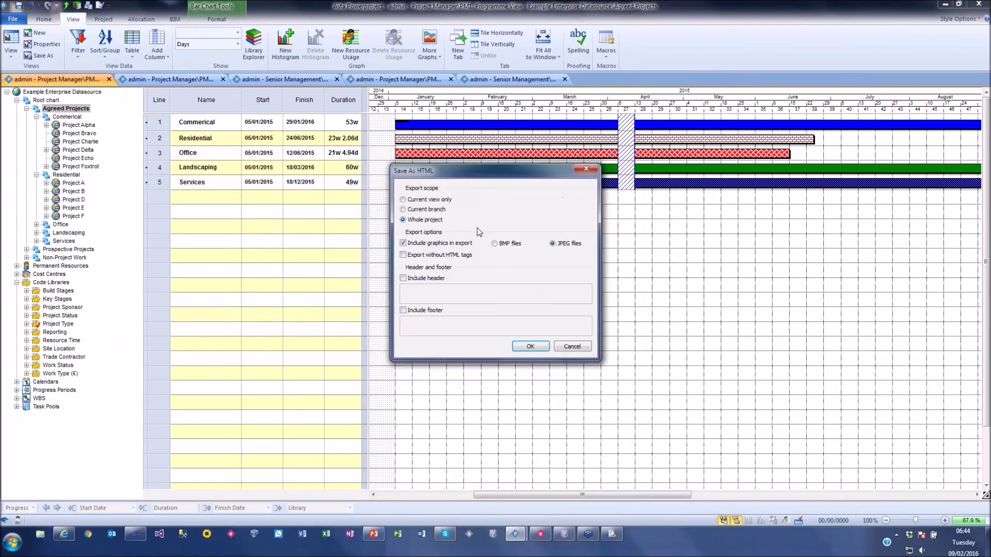
{"action": "left_click", "coordinate": [531, 347]}
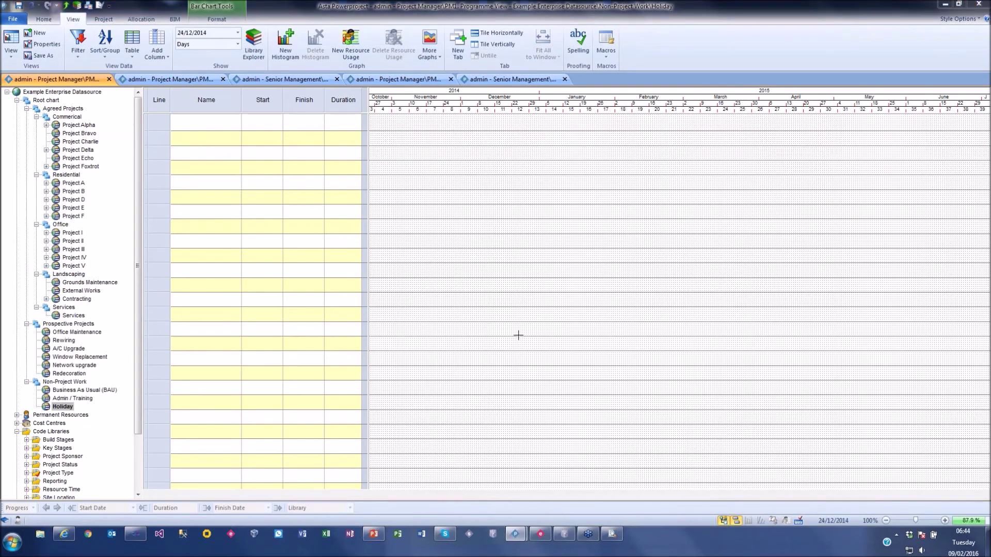
Switch to the file explorer, open Programme.htm from the Desktop's HTML folder and maximize the browser window.
{"action": "key", "text": "super+e"}
{"action": "left_click", "coordinate": [315, 112]}
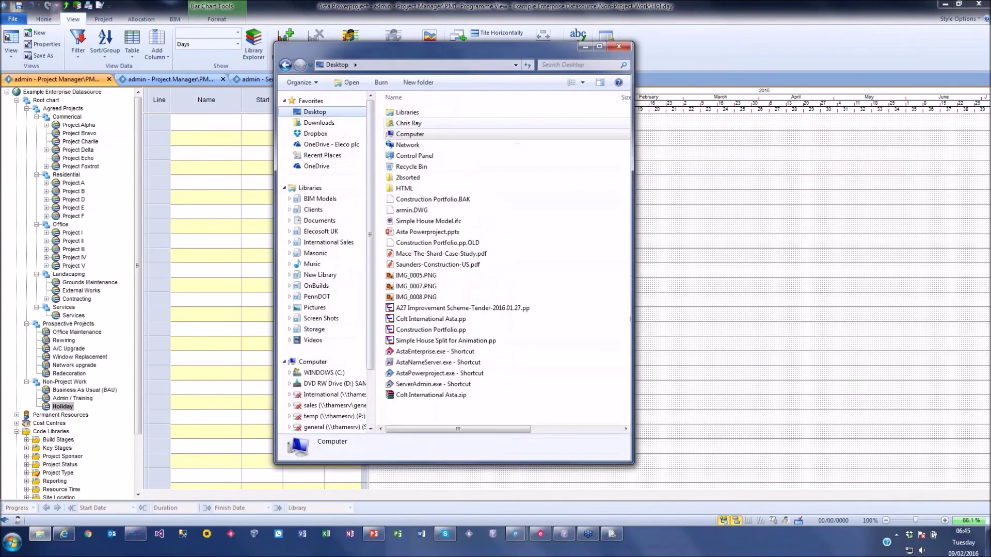
{"action": "left_click", "coordinate": [404, 188]}
{"action": "double_click", "coordinate": [412, 191]}
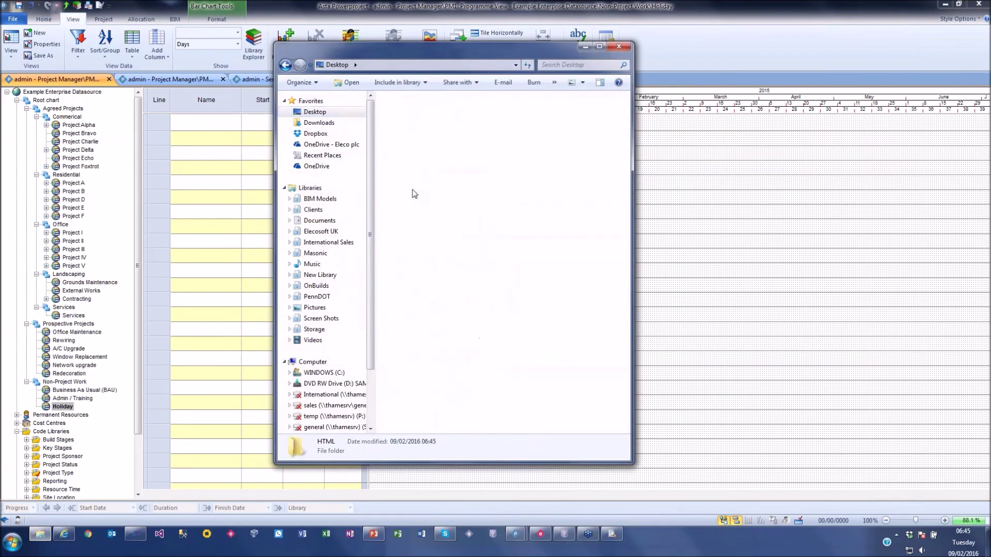
{"action": "double_click", "coordinate": [405, 128]}
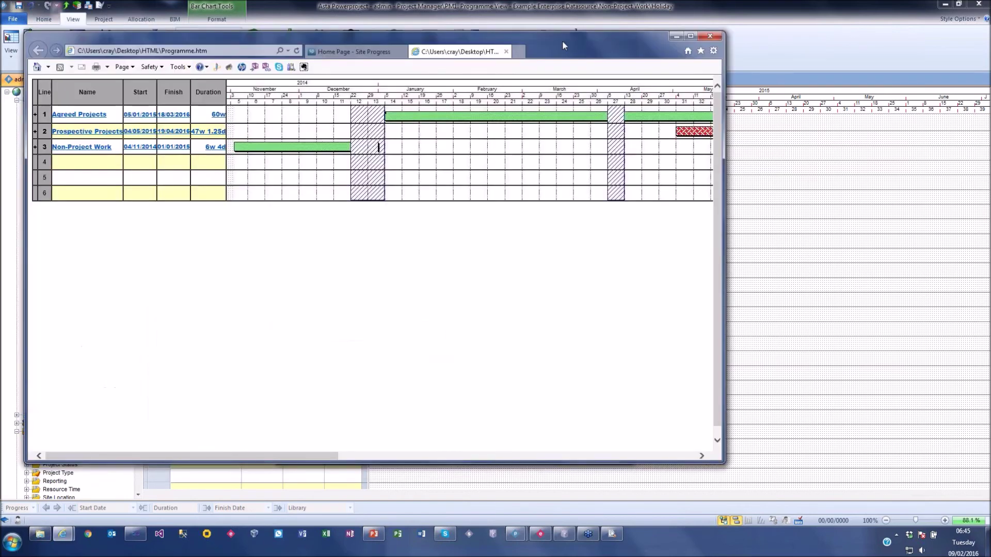
{"action": "double_click", "coordinate": [562, 40]}
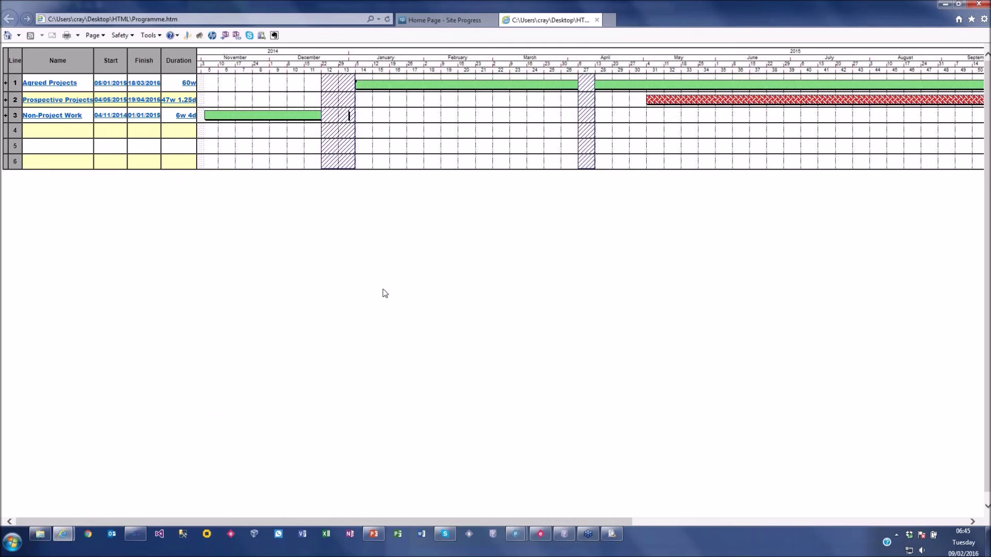
Follow the exported page's links through Agreed Projects and Commerical to Project Alpha and look through its task chart.
{"action": "left_click", "coordinate": [40, 84]}
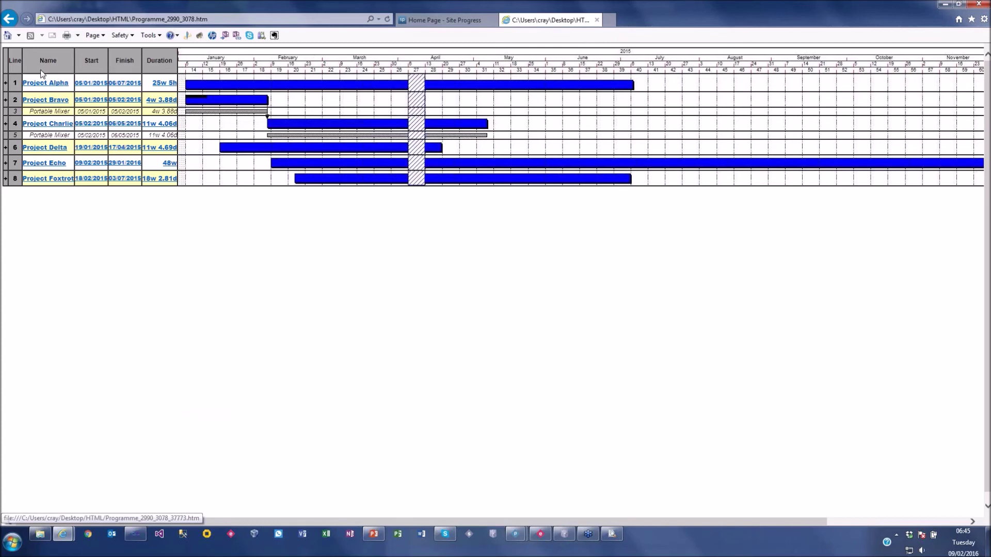
{"action": "left_click", "coordinate": [42, 84]}
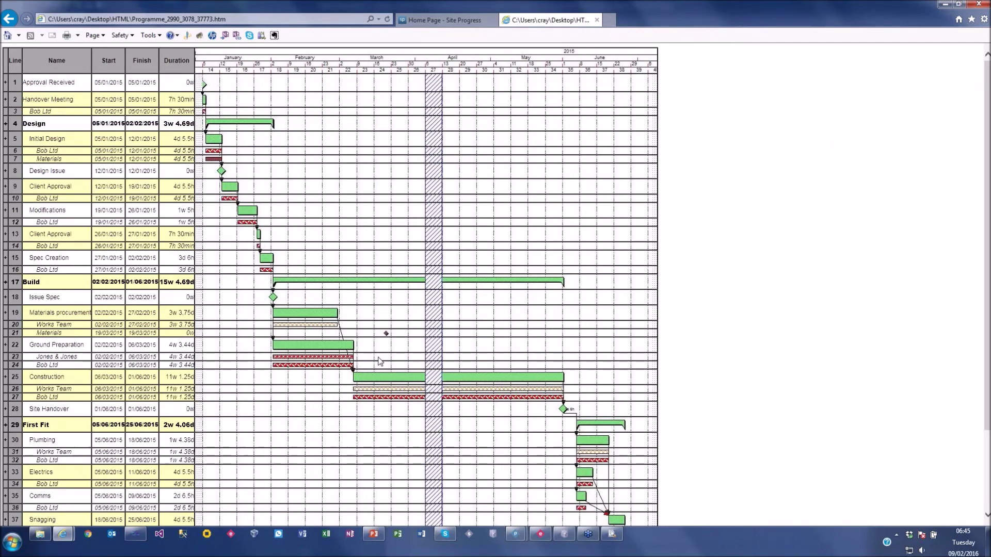
{"action": "scroll", "coordinate": [380, 361], "scroll_direction": "down", "scroll_amount": 1}
{"action": "scroll", "coordinate": [380, 362], "scroll_direction": "up", "scroll_amount": 1}
{"action": "scroll", "coordinate": [602, 436], "scroll_direction": "down", "scroll_amount": 1}
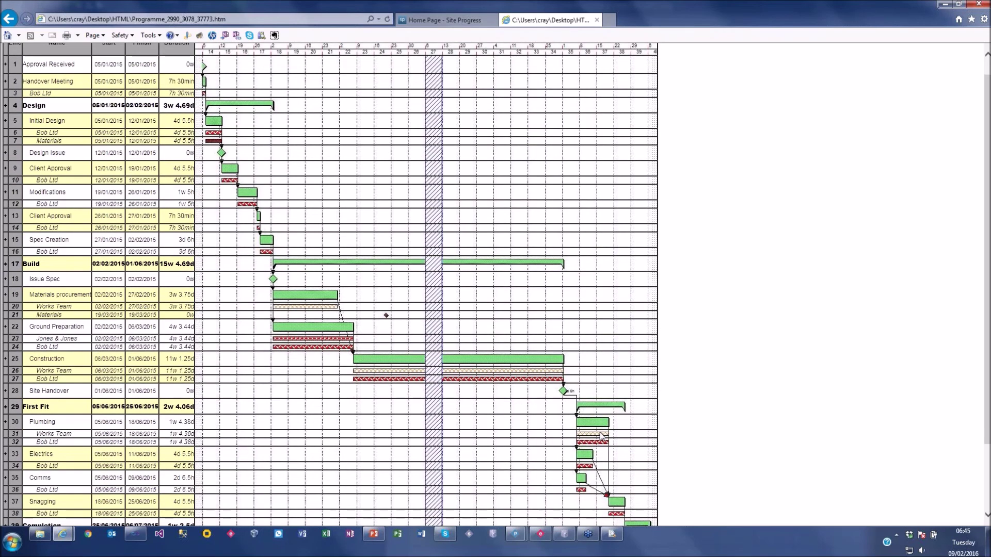
{"action": "scroll", "coordinate": [602, 436], "scroll_direction": "down", "scroll_amount": 3}
{"action": "scroll", "coordinate": [593, 437], "scroll_direction": "up", "scroll_amount": 4}
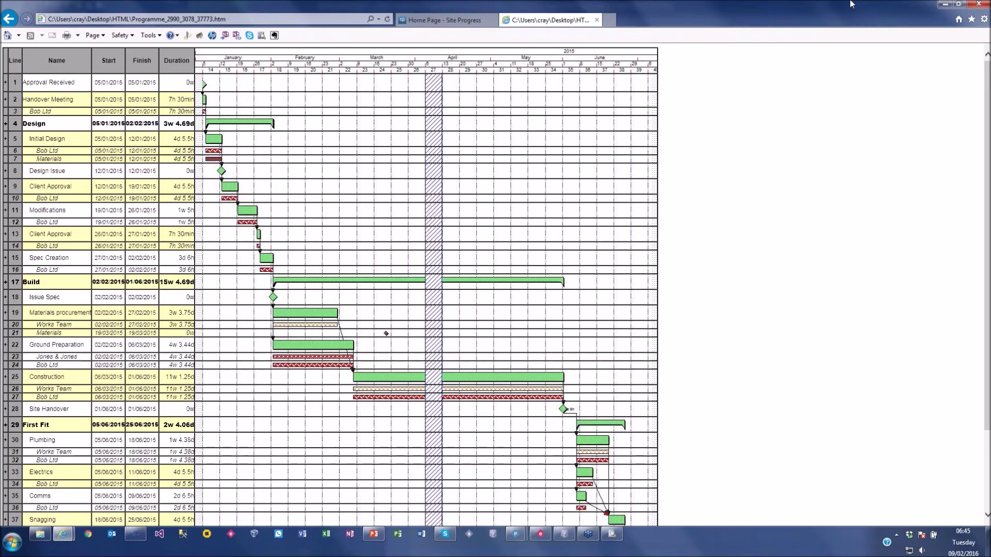
Close all browser tabs and the file explorer window to return to Asta Powerproject.
{"action": "left_click_drag", "start_coordinate": [851, 5], "coordinate": [810, 5]}
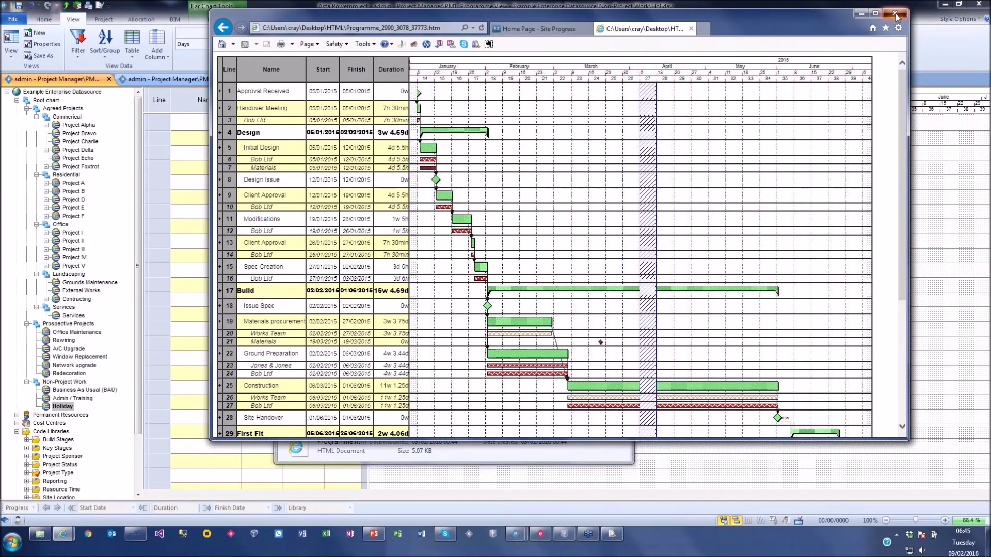
{"action": "left_click", "coordinate": [896, 14]}
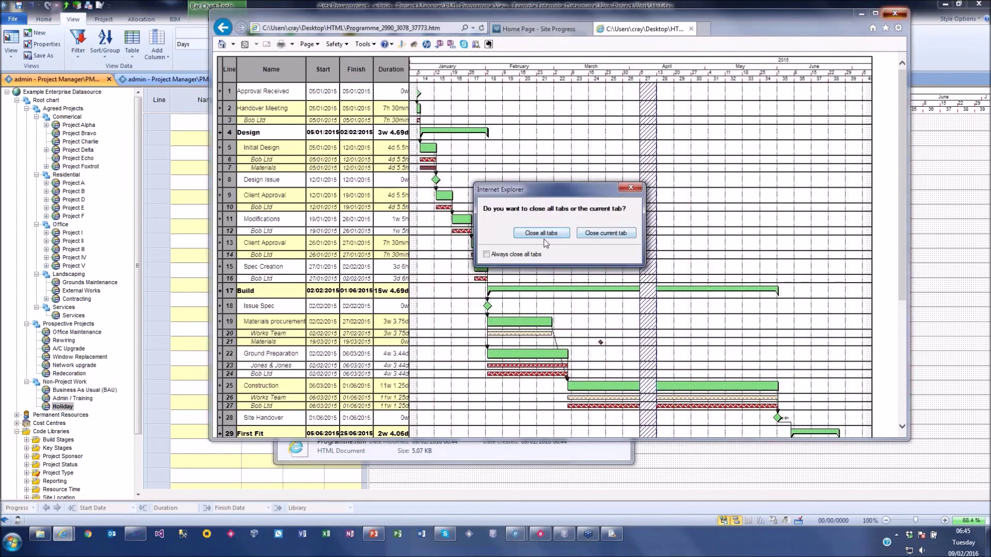
{"action": "left_click", "coordinate": [545, 233]}
{"action": "left_click", "coordinate": [614, 50]}
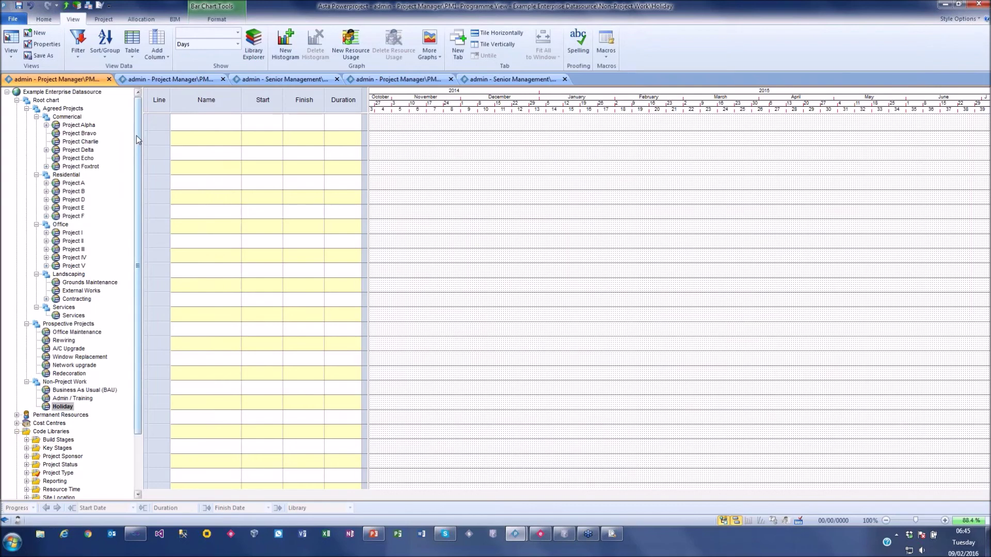
Collapse Agreed Projects in the project tree, display Window Replacement and hide the resource allocations on its bar chart.
{"action": "left_click", "coordinate": [36, 117]}
{"action": "left_click", "coordinate": [26, 108]}
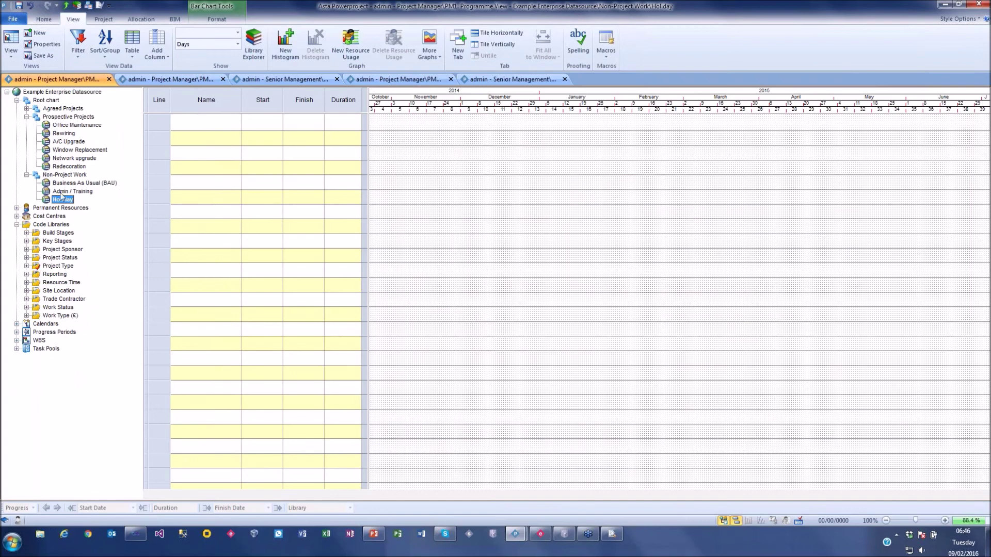
{"action": "left_click", "coordinate": [82, 149]}
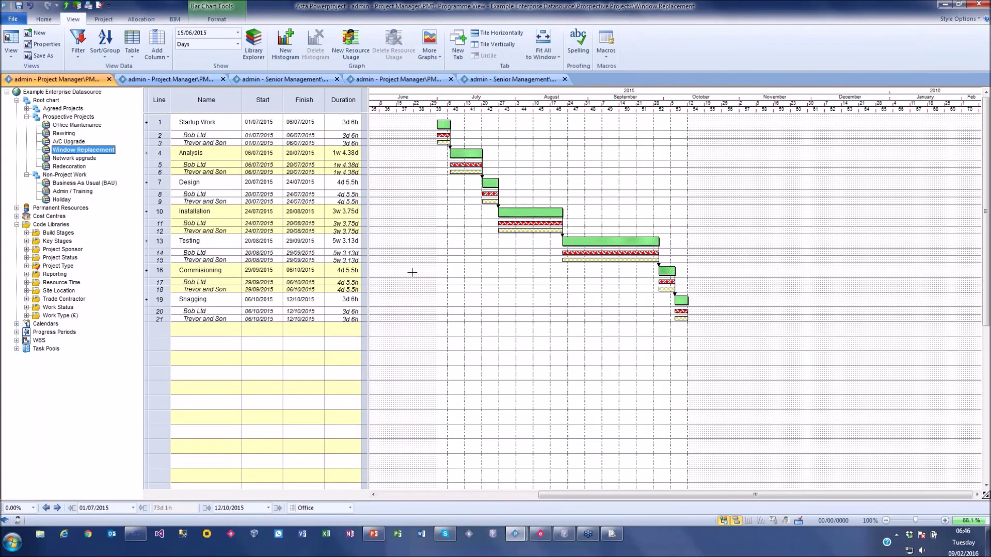
{"action": "left_click", "coordinate": [217, 19]}
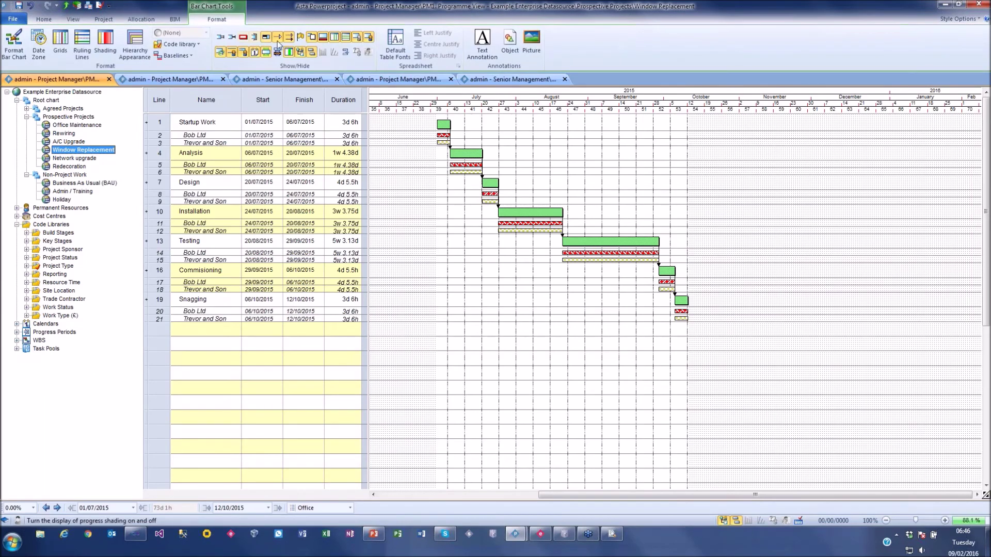
{"action": "left_click", "coordinate": [243, 52]}
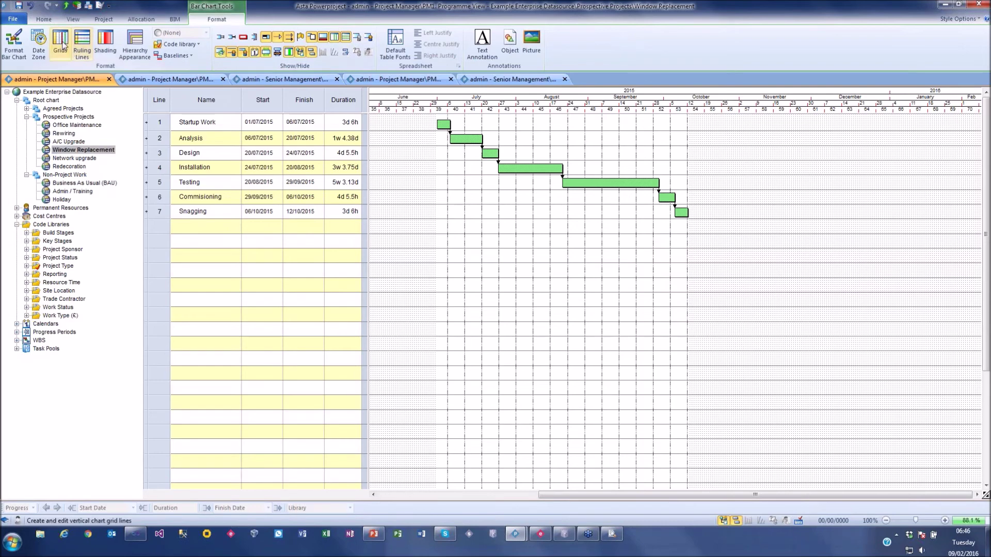
Create a new project baseline named Baseline 1 with the Baseline Manager.
{"action": "left_click", "coordinate": [105, 20]}
{"action": "left_click", "coordinate": [43, 42]}
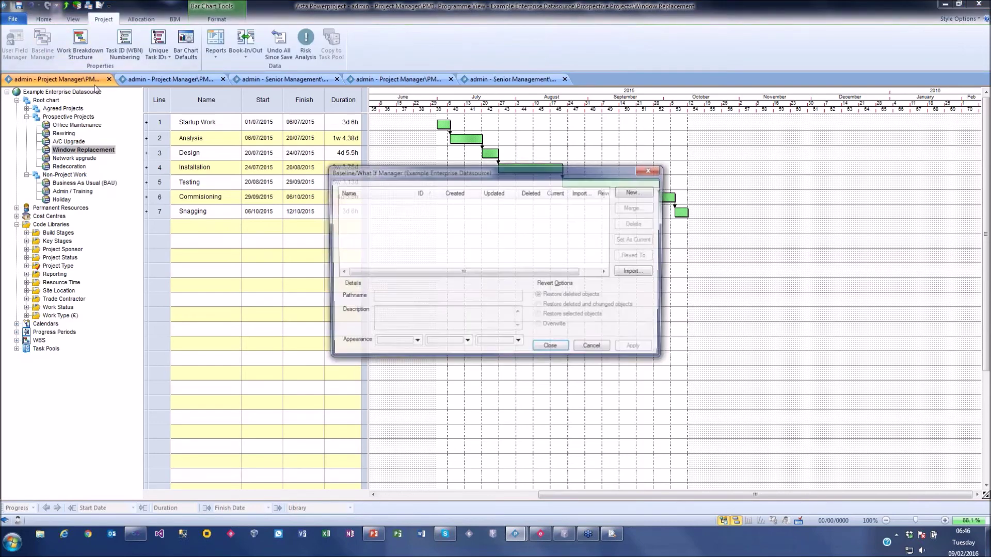
{"action": "left_click", "coordinate": [631, 196]}
{"action": "type", "text": "bas"}
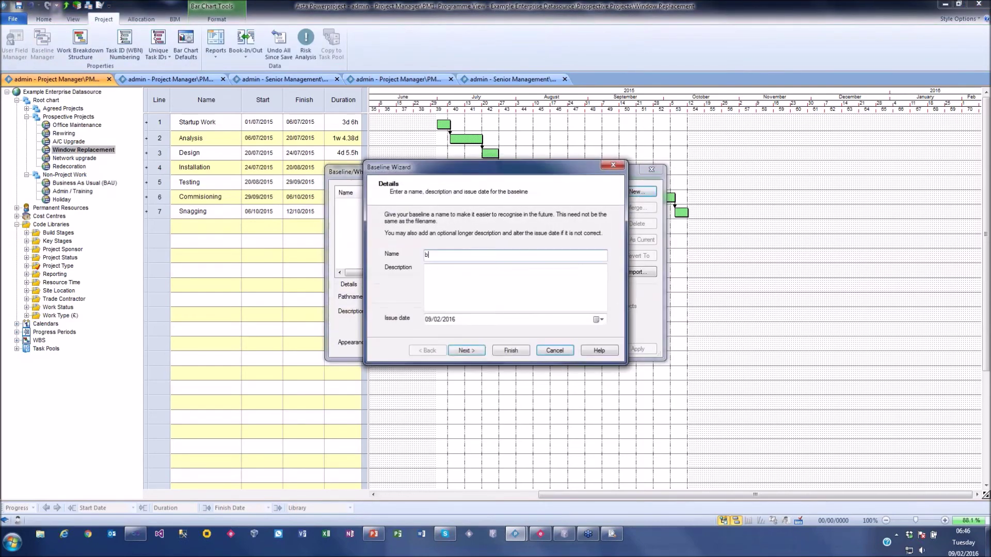
{"action": "key", "text": "BackSpace"}
{"action": "key", "text": "BackSpace"}
{"action": "type", "text": "Baseline 1"}
{"action": "left_click", "coordinate": [507, 351]}
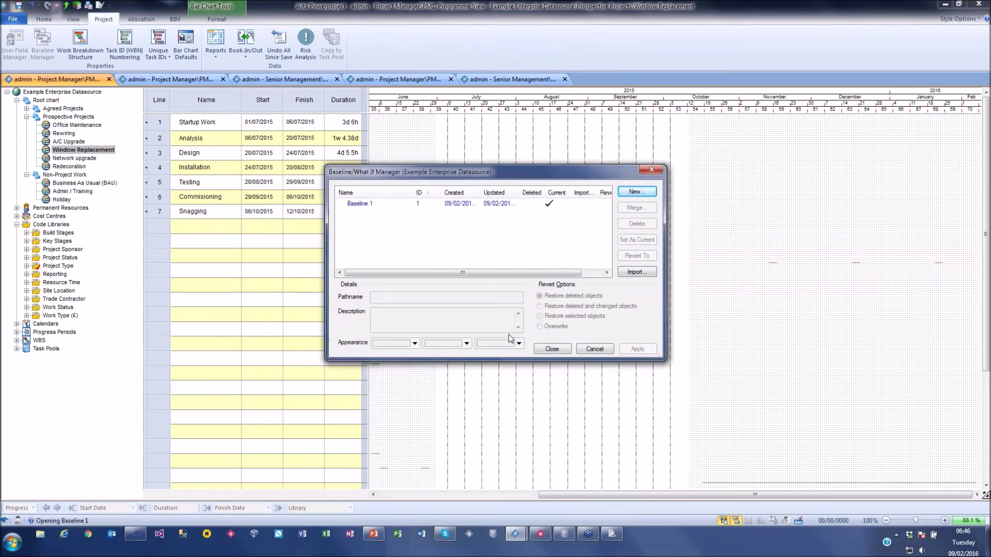
{"action": "left_click", "coordinate": [553, 350]}
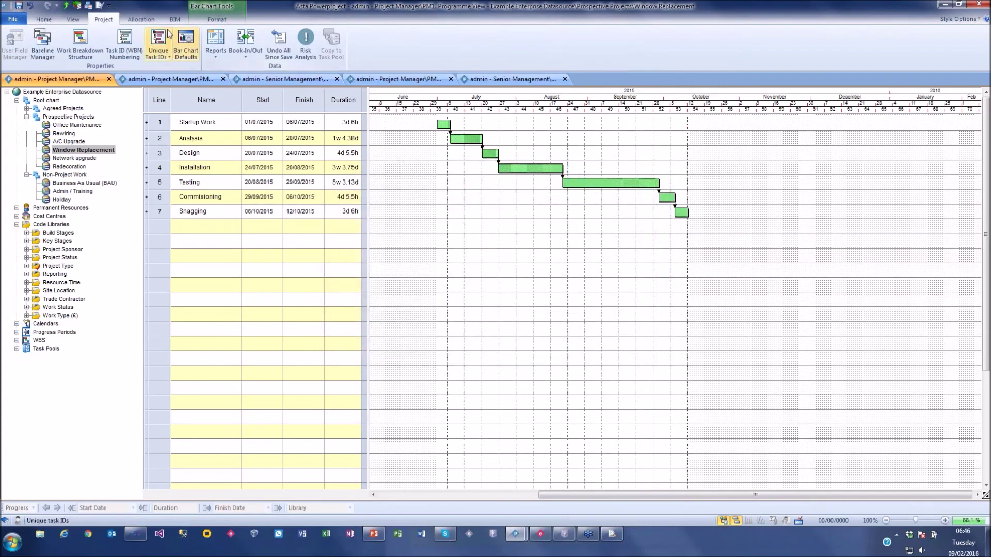
Show Baseline 1 beneath the task bars on the Window Replacement chart.
{"action": "left_click", "coordinate": [217, 20]}
{"action": "left_click", "coordinate": [176, 55]}
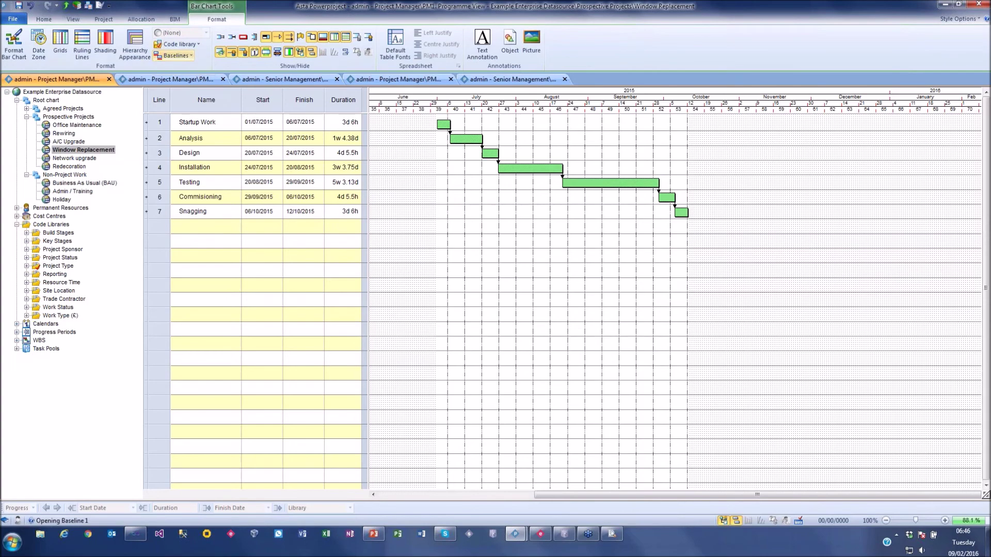
{"action": "left_click", "coordinate": [181, 67]}
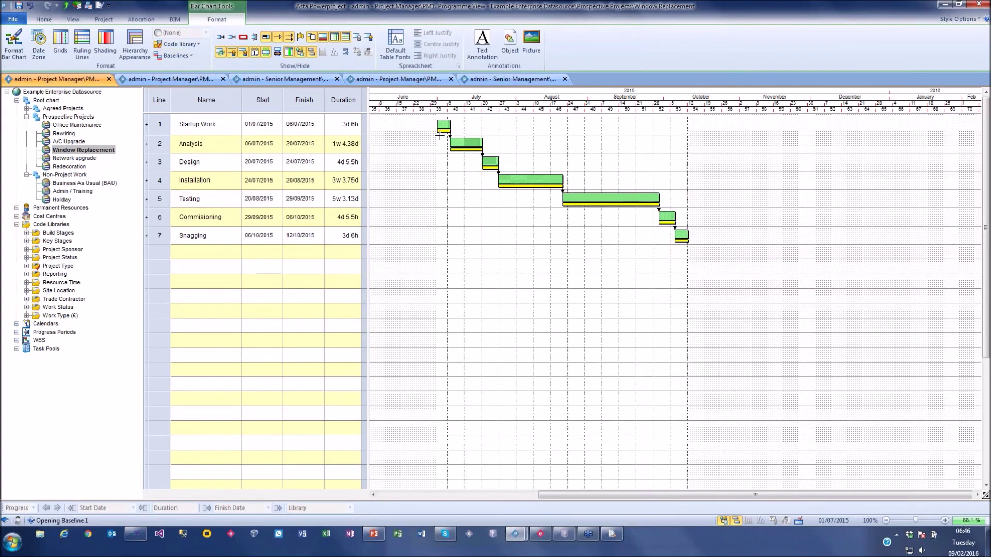
Extend the Startup Work task in Window Replacement to finish on 09/07/2015 and reschedule the project.
{"action": "left_click_drag", "start_coordinate": [451, 122], "coordinate": [462, 124]}
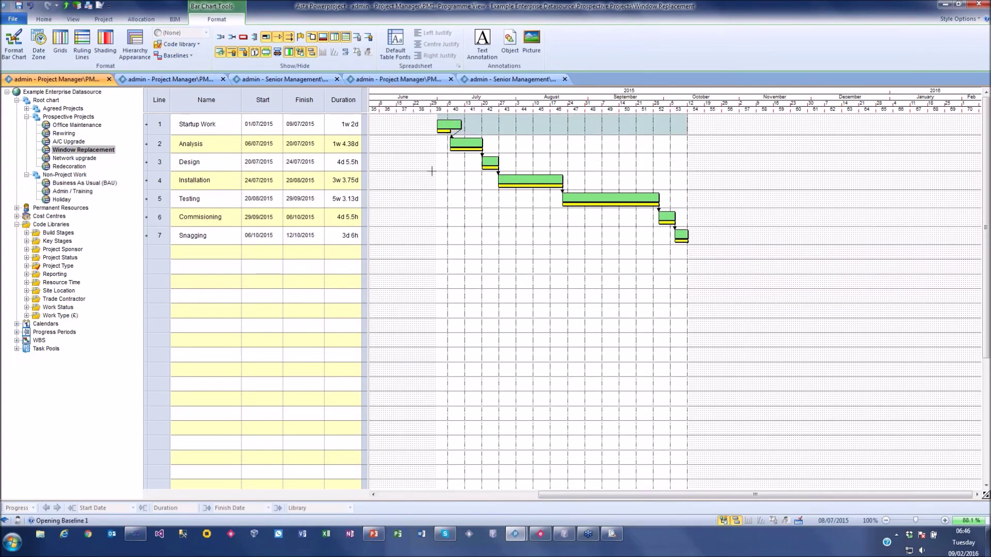
{"action": "left_click", "coordinate": [44, 19]}
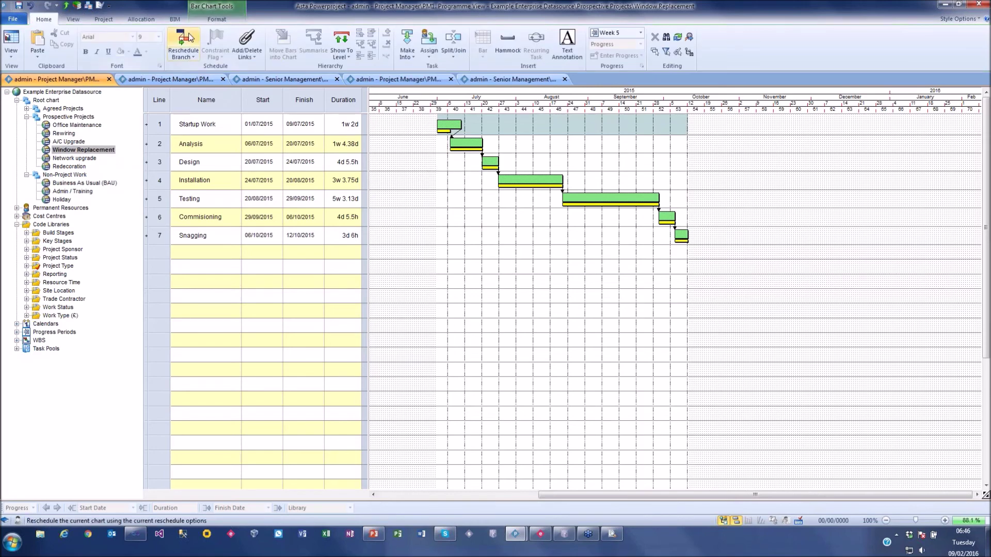
{"action": "left_click", "coordinate": [454, 126]}
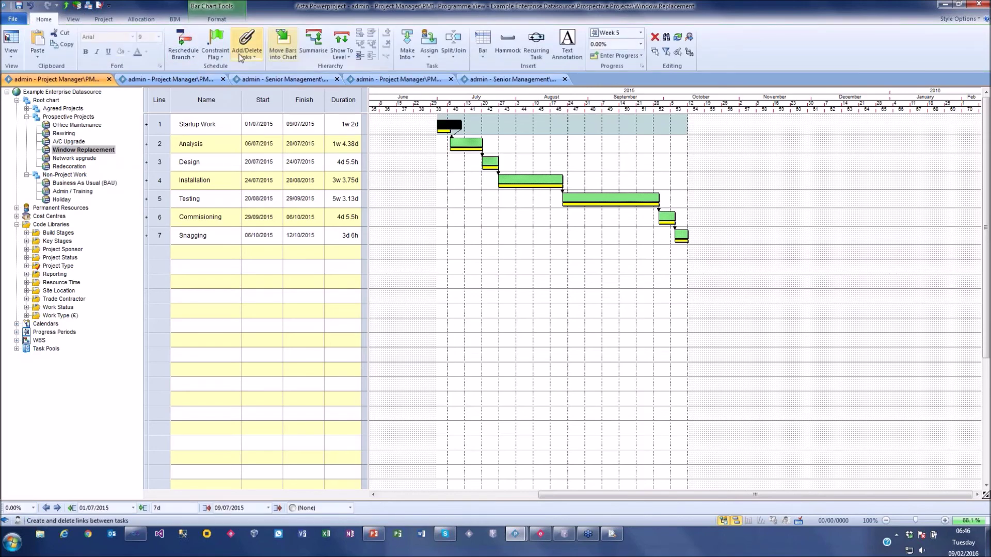
{"action": "left_click", "coordinate": [183, 41]}
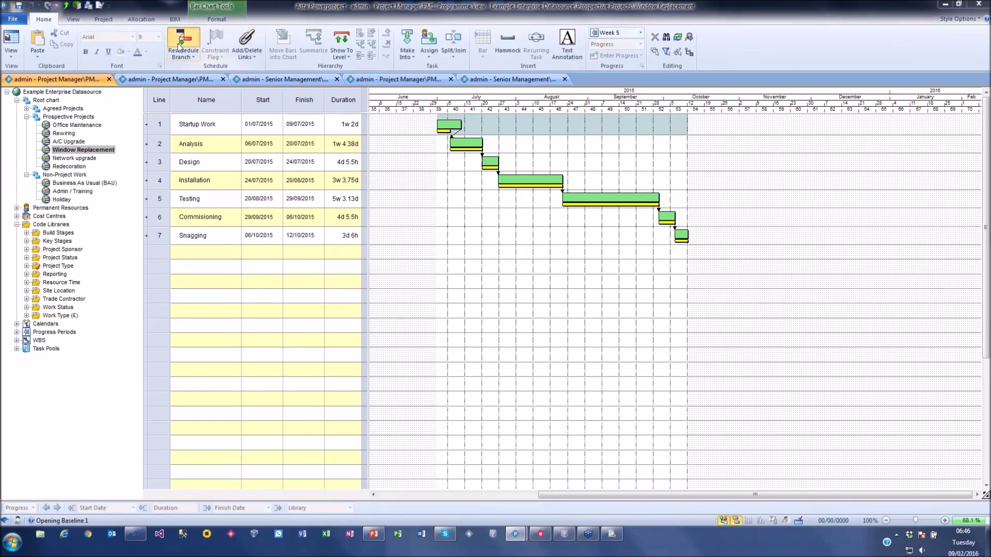
{"action": "left_click", "coordinate": [345, 290]}
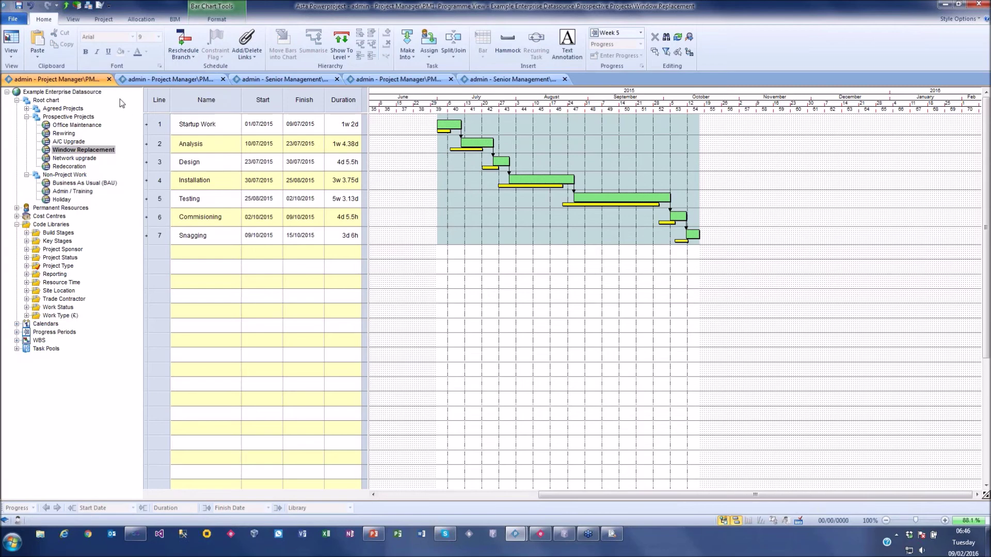
Merge the Redecoration project into Baseline 1 with the Baseline Manager and display the Prospective Projects chart.
{"action": "left_click", "coordinate": [54, 117]}
{"action": "left_click_drag", "start_coordinate": [638, 496], "coordinate": [544, 490]}
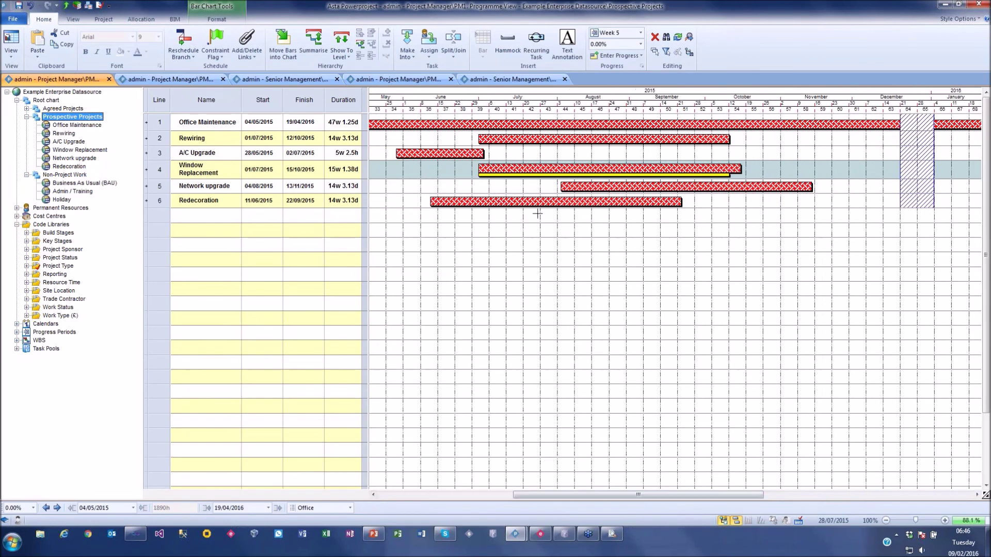
{"action": "left_click", "coordinate": [65, 166]}
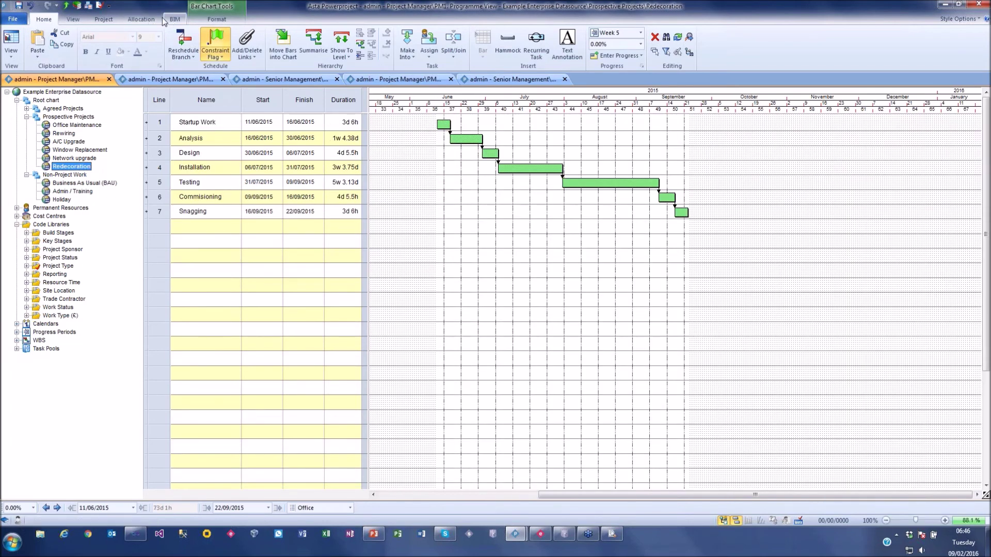
{"action": "left_click", "coordinate": [103, 19]}
{"action": "left_click", "coordinate": [44, 51]}
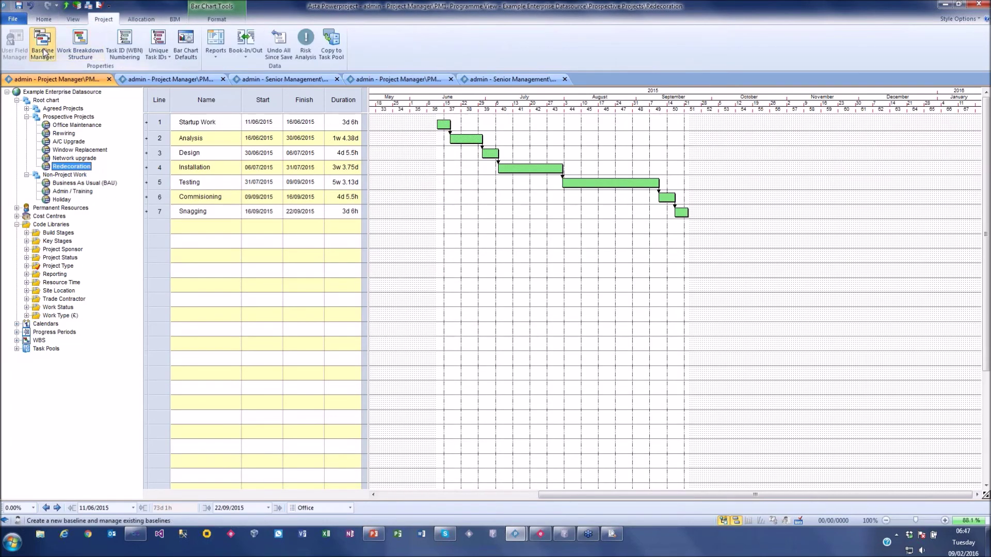
{"action": "left_click", "coordinate": [638, 207]}
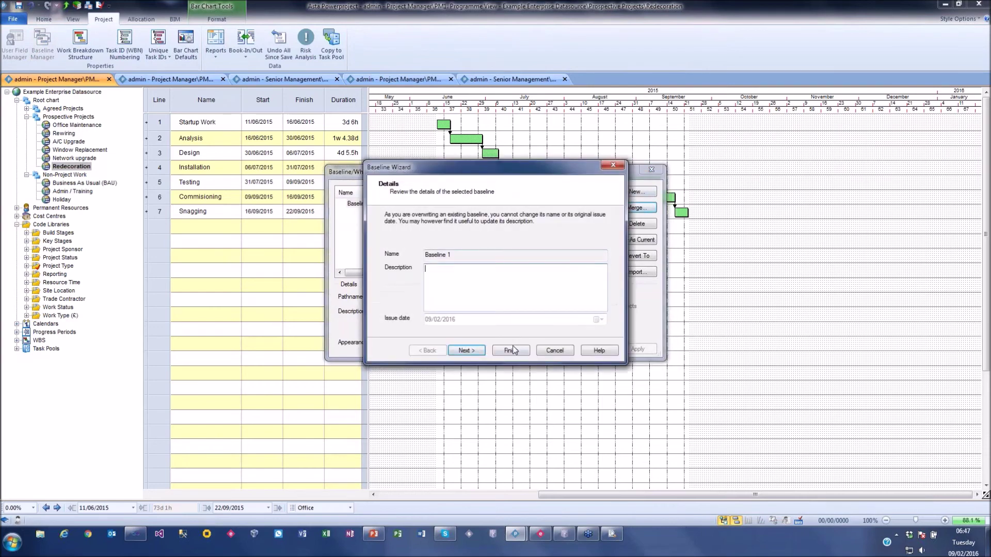
{"action": "left_click", "coordinate": [513, 351]}
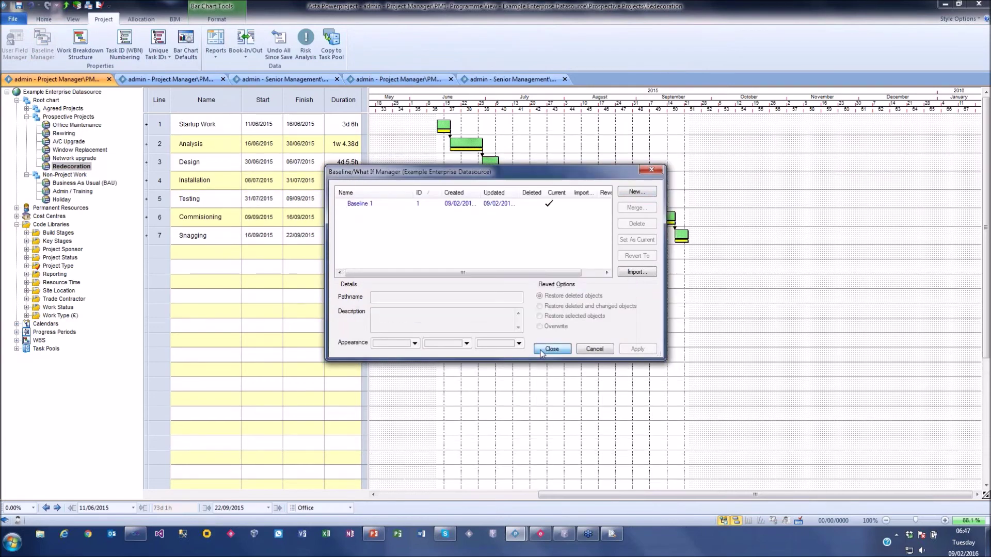
{"action": "left_click", "coordinate": [551, 349]}
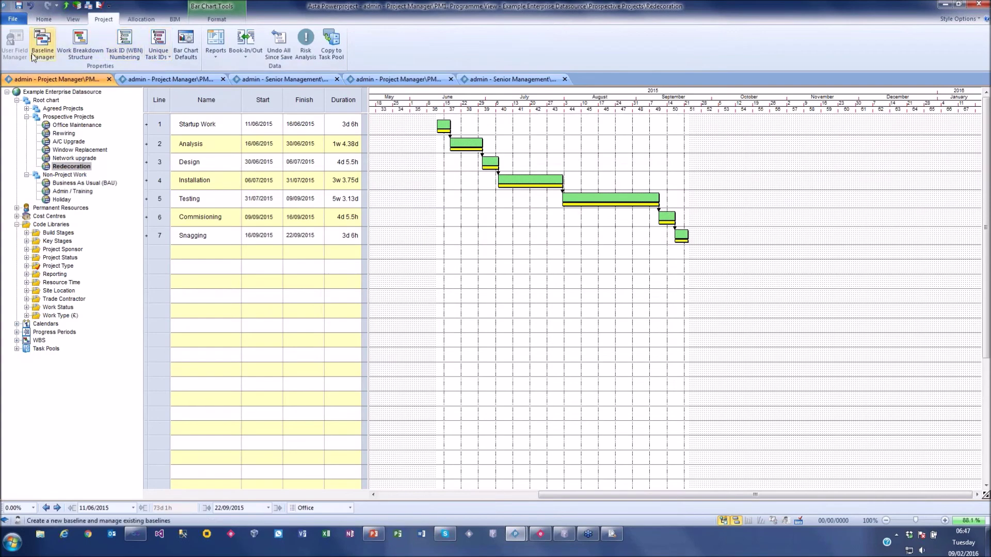
{"action": "left_click", "coordinate": [66, 6]}
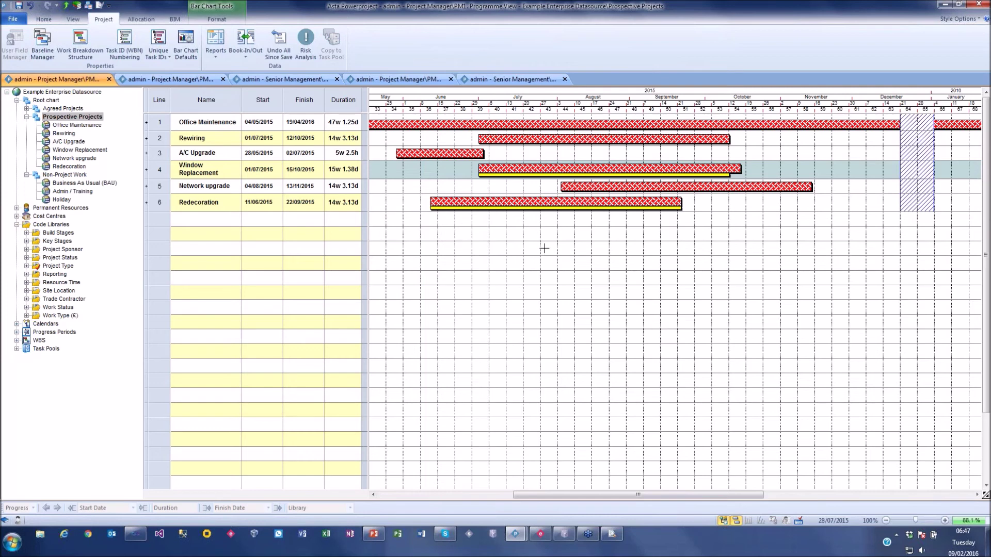
Display the Root chart and add a Percent complete column before the Start column of its spreadsheet.
{"action": "left_click", "coordinate": [47, 101]}
{"action": "left_click", "coordinate": [261, 100]}
{"action": "right_click", "coordinate": [261, 100]}
{"action": "left_click", "coordinate": [312, 190]}
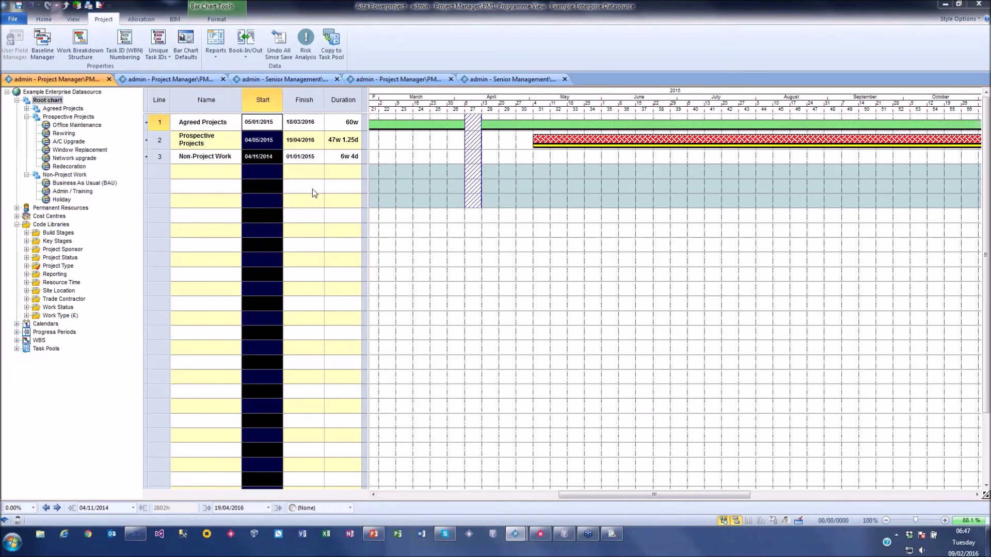
{"action": "key", "text": "Escape"}
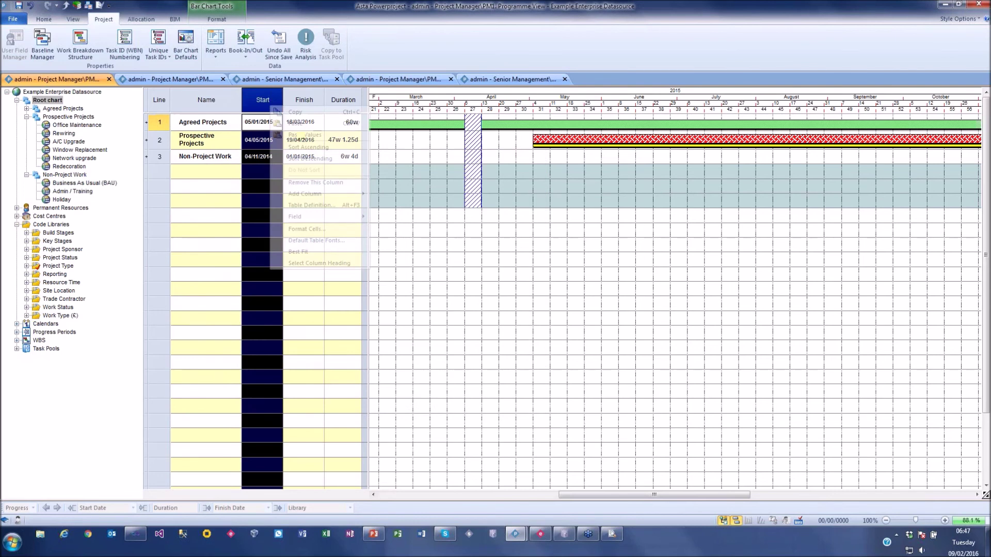
{"action": "mouse_move", "coordinate": [310, 194]}
{"action": "mouse_move", "coordinate": [411, 218]}
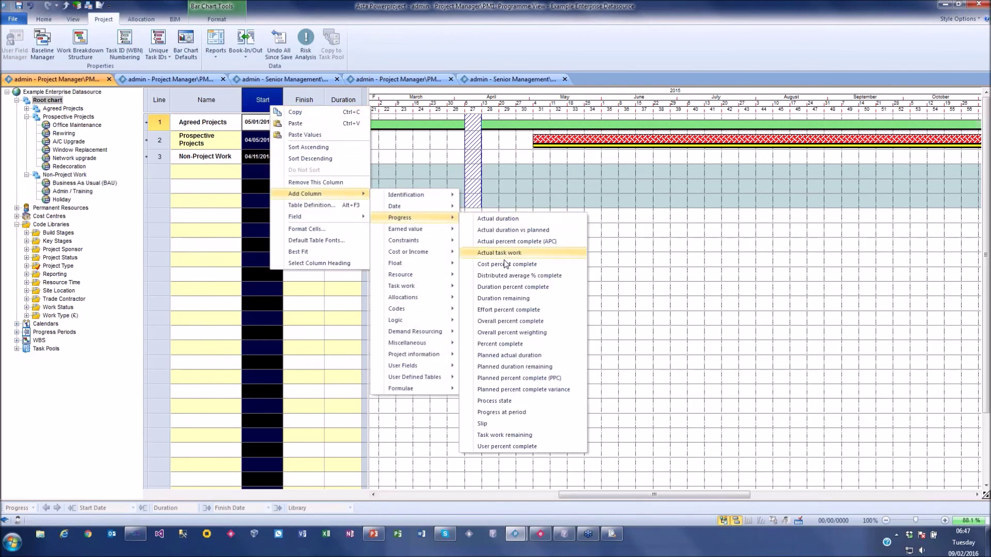
{"action": "left_click", "coordinate": [500, 344]}
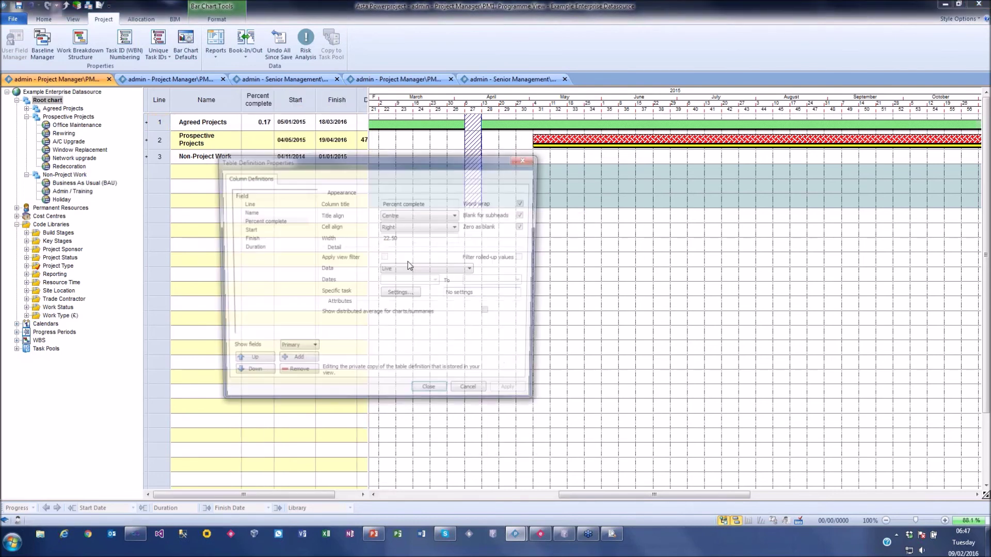
{"action": "left_click", "coordinate": [436, 387]}
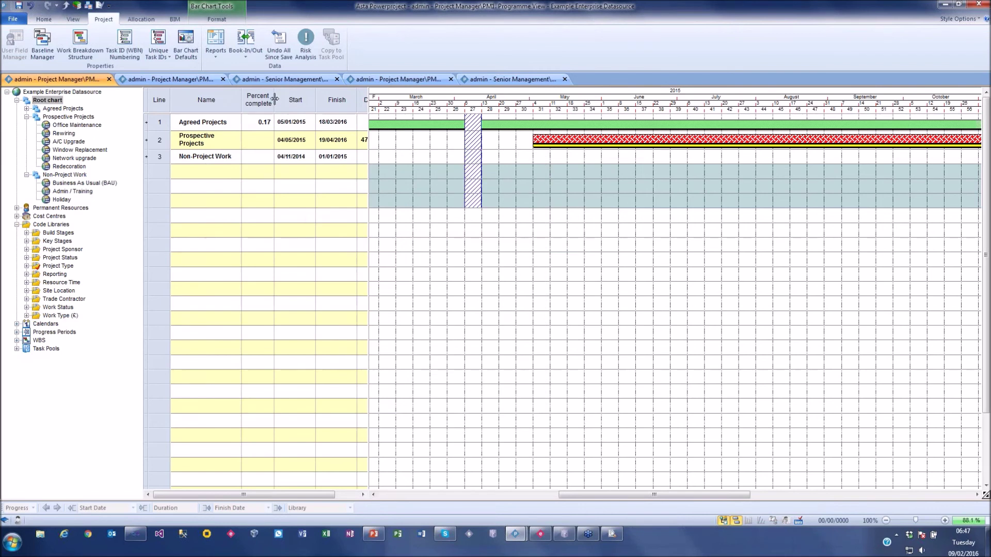
Open Project Bravo in the Commercial group of Agreed Projects and set Preparation and Pointing to 100 percent complete.
{"action": "double_click", "coordinate": [393, 123]}
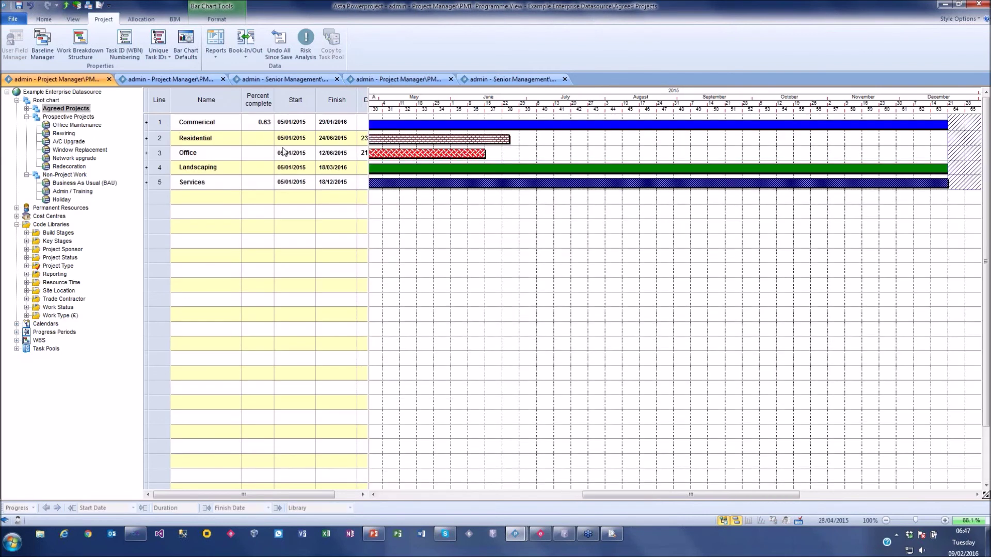
{"action": "double_click", "coordinate": [396, 124]}
{"action": "left_click_drag", "start_coordinate": [631, 496], "coordinate": [513, 500]}
{"action": "double_click", "coordinate": [433, 138]}
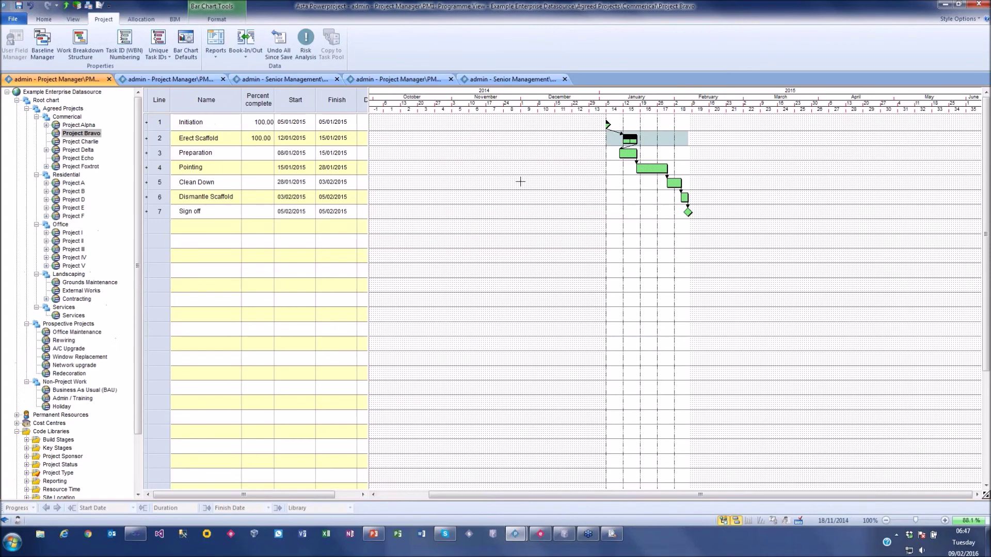
{"action": "left_click", "coordinate": [261, 153]}
{"action": "type", "text": "100"}
{"action": "key", "text": "Return"}
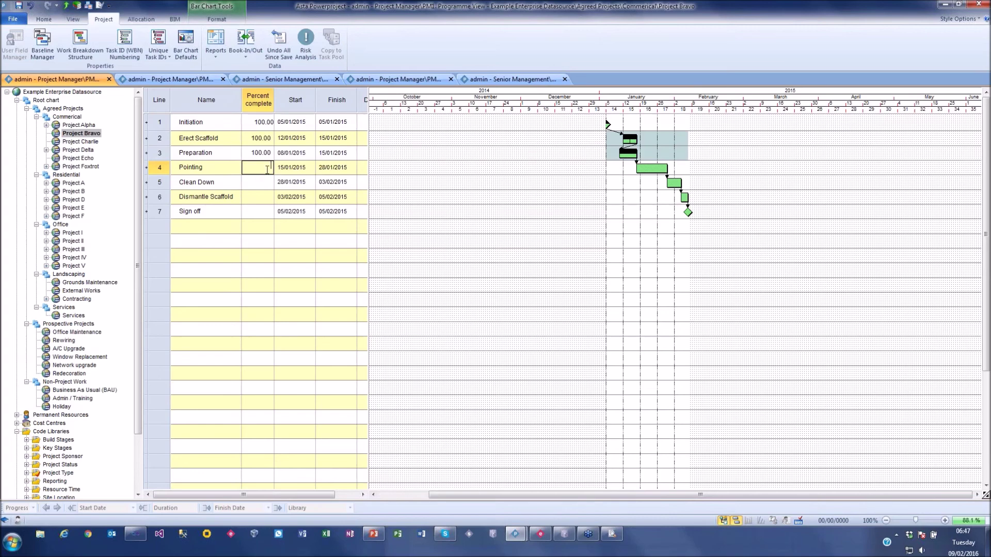
{"action": "type", "text": "100"}
{"action": "key", "text": "Return"}
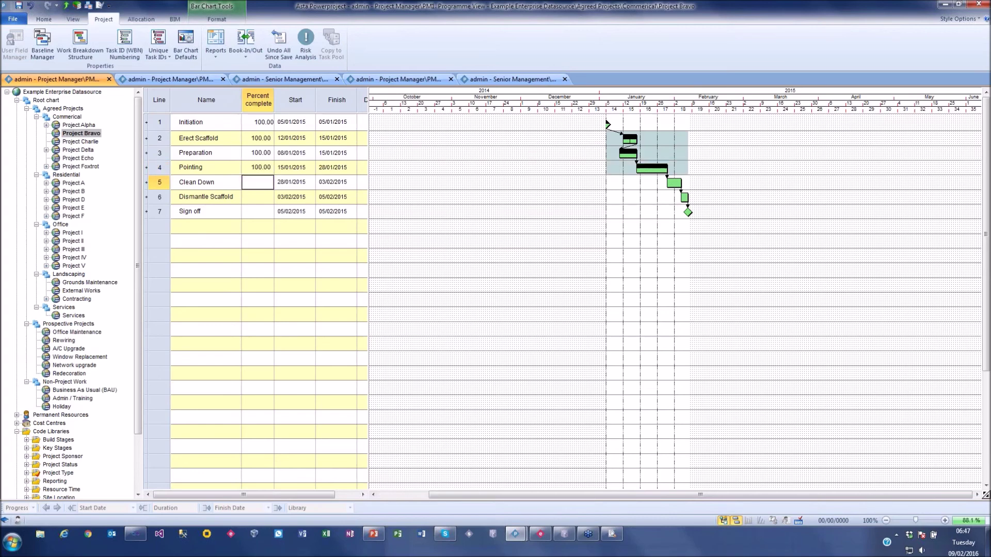
Display Project Alpha, open a second window of the view and place it in a new horizontal tab group.
{"action": "double_click", "coordinate": [78, 125]}
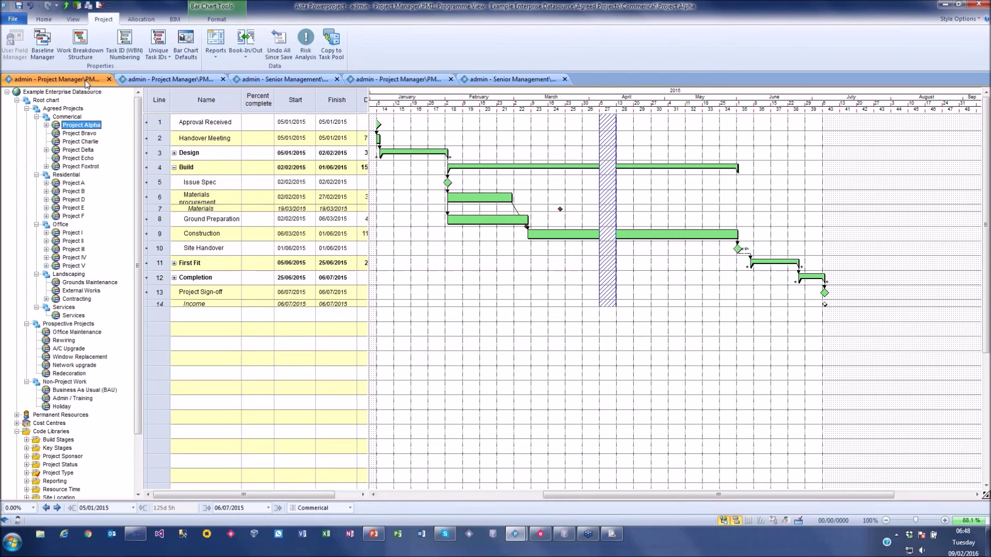
{"action": "right_click", "coordinate": [76, 84]}
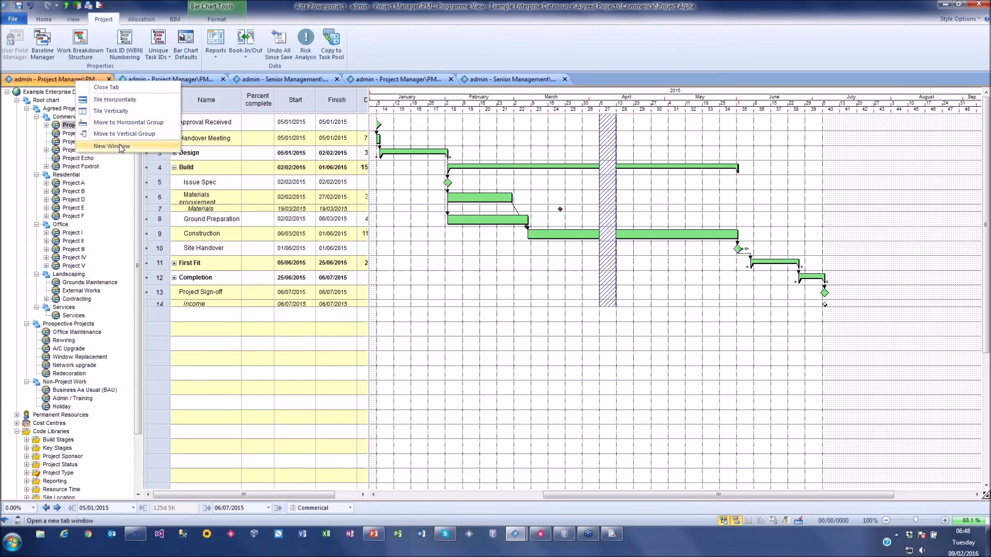
{"action": "left_click", "coordinate": [121, 146]}
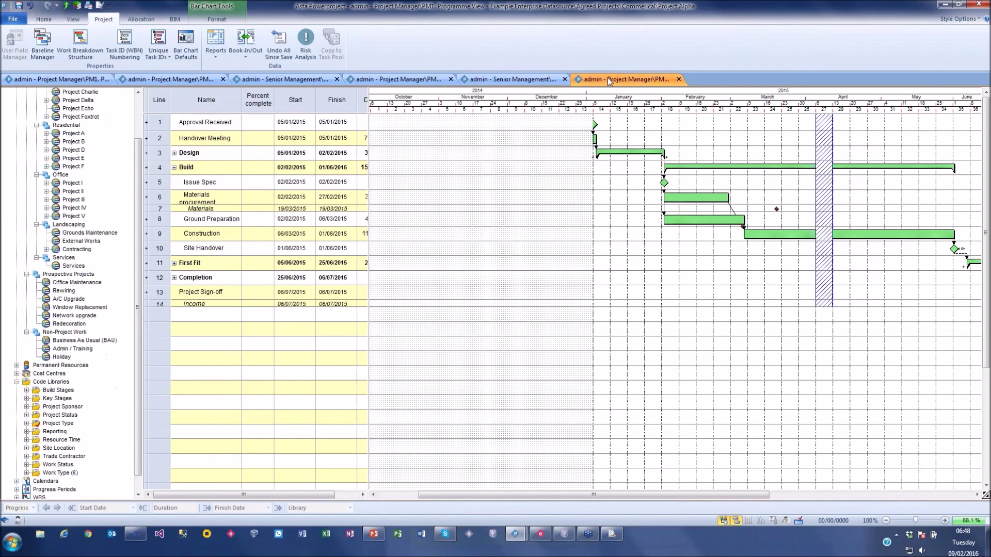
{"action": "left_click_drag", "start_coordinate": [611, 79], "coordinate": [596, 116]}
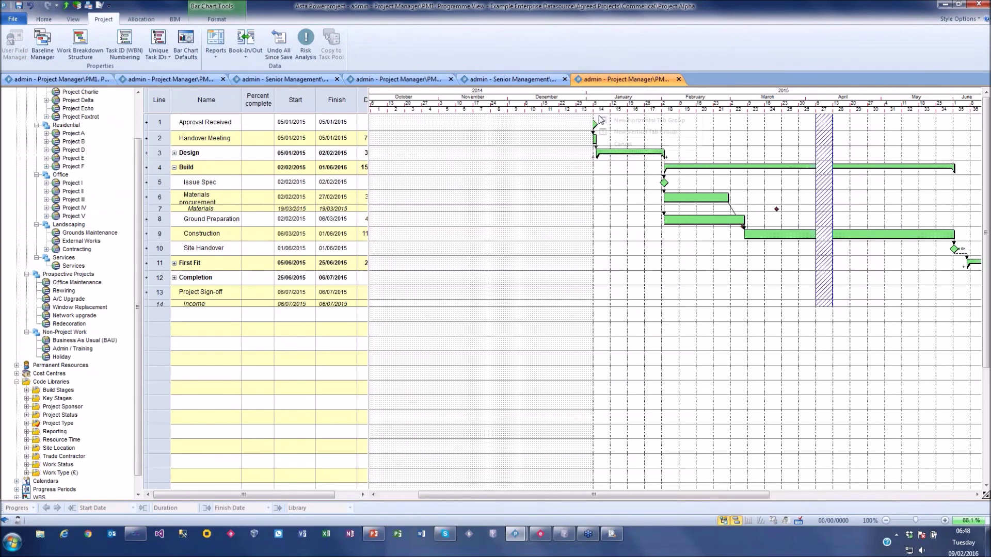
{"action": "left_click", "coordinate": [634, 122]}
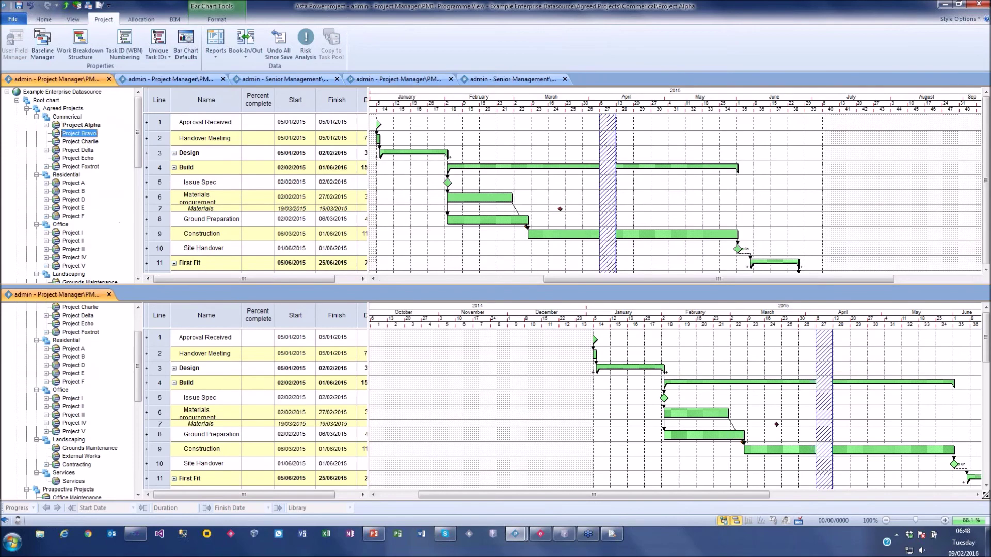
Display Project Charlie in the original window and Project D in the new one, expanding Project D's Analysis and Design summaries.
{"action": "left_click", "coordinate": [81, 133]}
{"action": "left_click", "coordinate": [80, 141]}
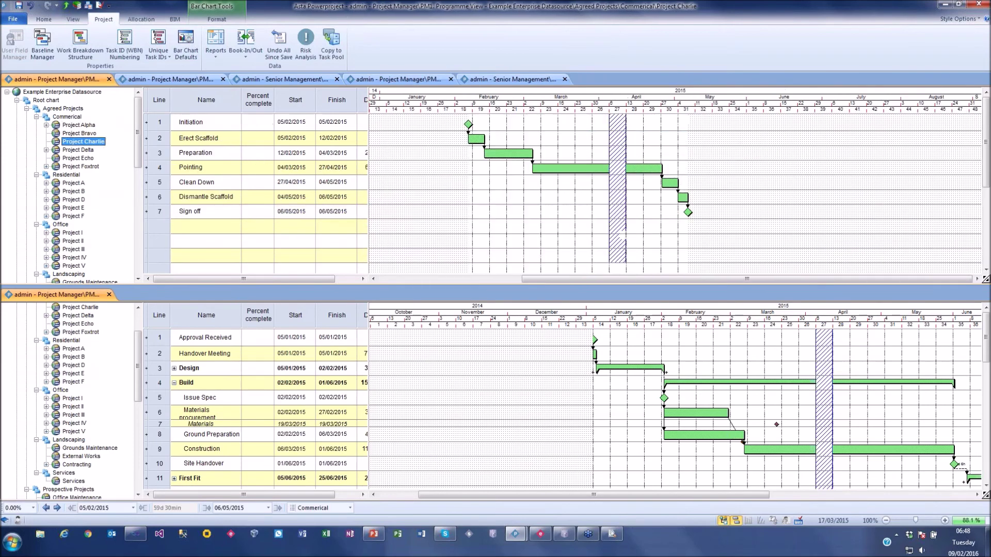
{"action": "left_click", "coordinate": [46, 365]}
{"action": "left_click", "coordinate": [74, 365]}
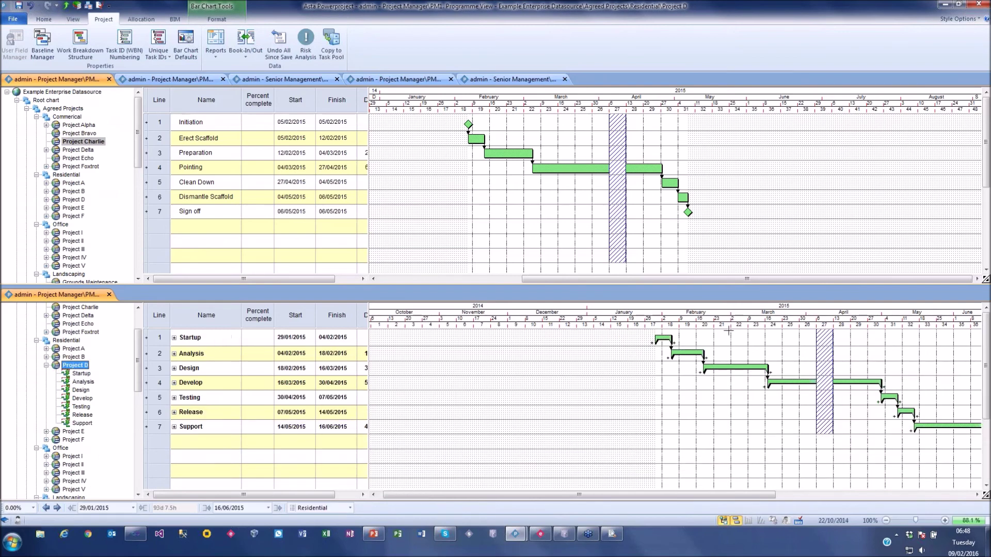
{"action": "double_click", "coordinate": [688, 355]}
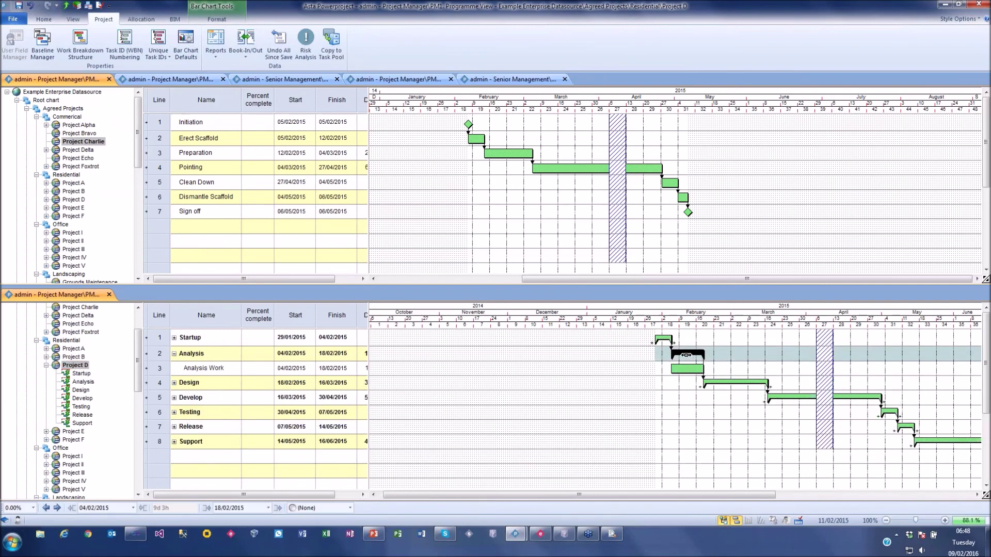
{"action": "double_click", "coordinate": [722, 381]}
{"action": "left_click", "coordinate": [640, 402]}
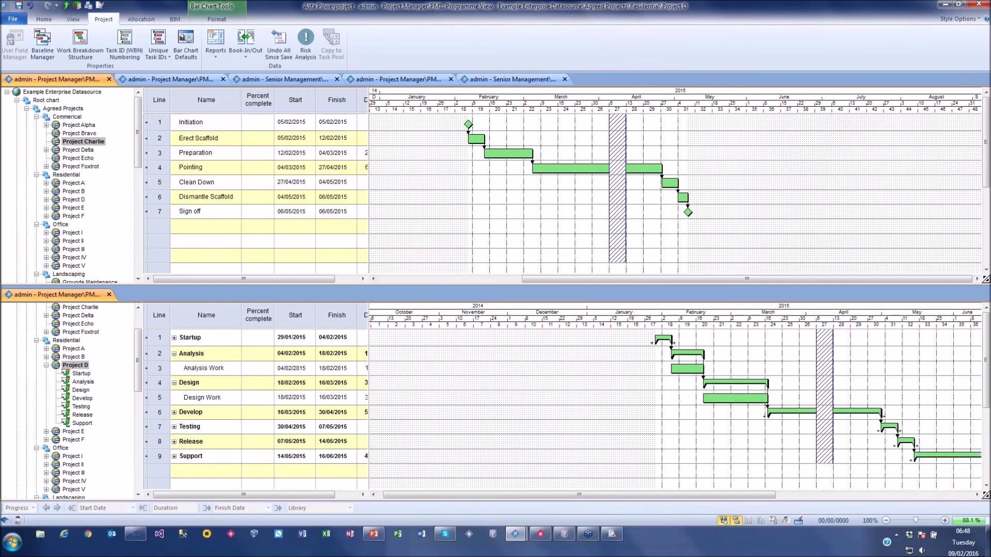
Try to link Project Charlie's Preparation task to a task in another project.
{"action": "mouse_move", "coordinate": [532, 157]}
{"action": "left_mouse_down"}
{"action": "mouse_move", "coordinate": [528, 200]}
{"action": "mouse_move", "coordinate": [680, 371]}
{"action": "mouse_move", "coordinate": [731, 401]}
{"action": "mouse_move", "coordinate": [666, 293]}
{"action": "mouse_move", "coordinate": [524, 163]}
{"action": "left_mouse_up"}
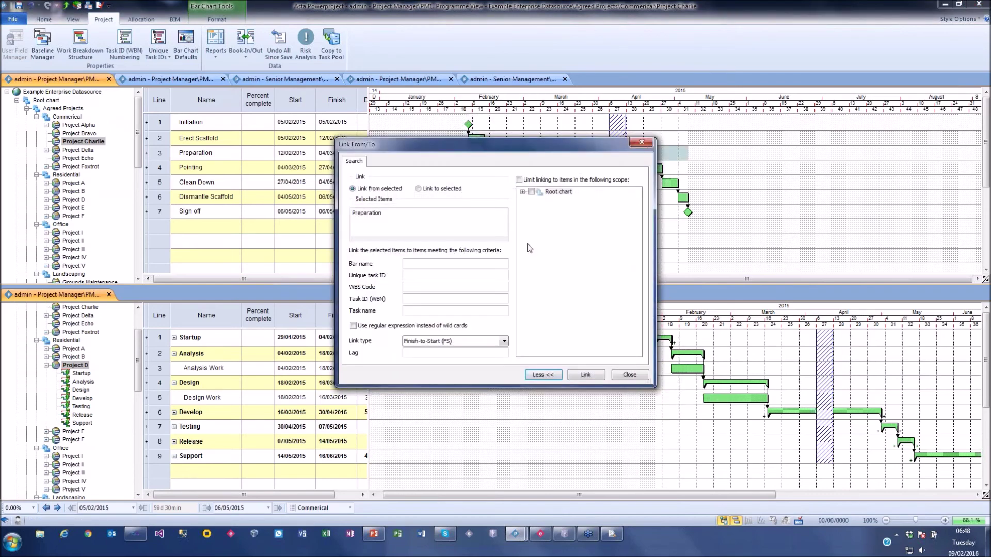
{"action": "key", "text": "Escape"}
Expand the Design Team under Permanent Resources and try to assign its first member to Project D's Analysis Work task.
{"action": "left_click_drag", "start_coordinate": [138, 147], "coordinate": [137, 242]}
{"action": "left_click", "coordinate": [17, 158]}
{"action": "left_click", "coordinate": [26, 166]}
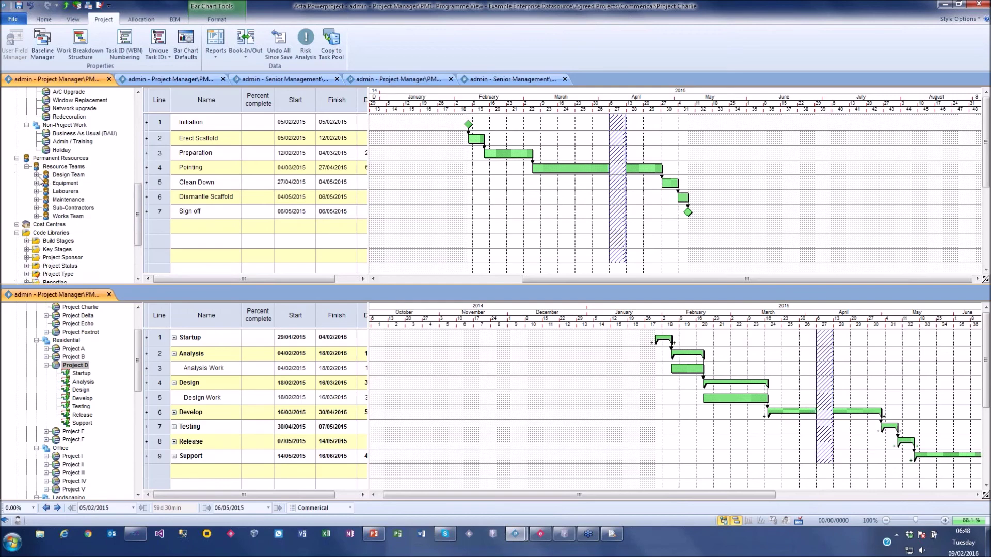
{"action": "left_click", "coordinate": [36, 174]}
{"action": "left_click_drag", "start_coordinate": [69, 182], "coordinate": [684, 372]}
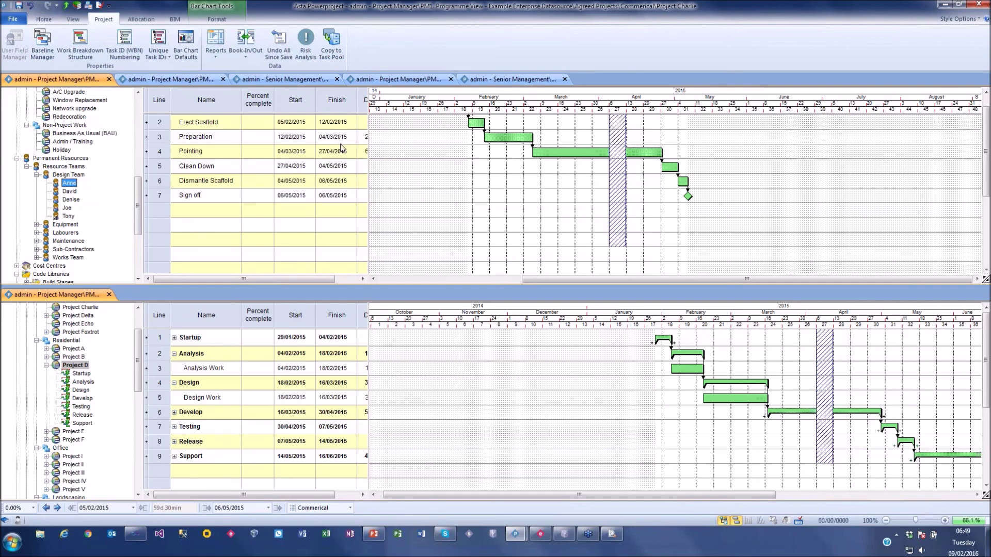
Minimise the enterprise programme window and reposition the New Server Project window on the desktop.
{"action": "left_click", "coordinate": [942, 5]}
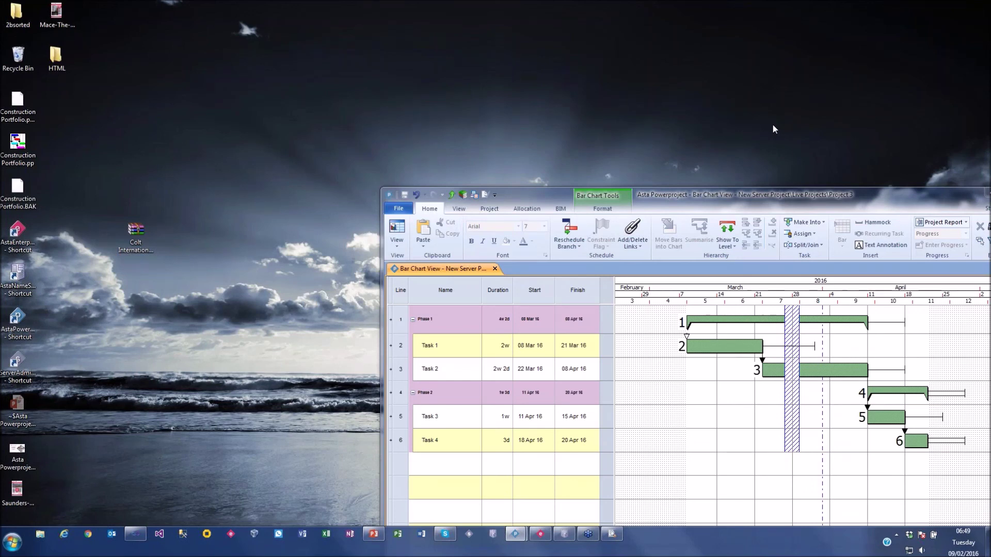
{"action": "left_click_drag", "start_coordinate": [770, 193], "coordinate": [393, 8]}
{"action": "left_click_drag", "start_coordinate": [662, 495], "coordinate": [843, 517]}
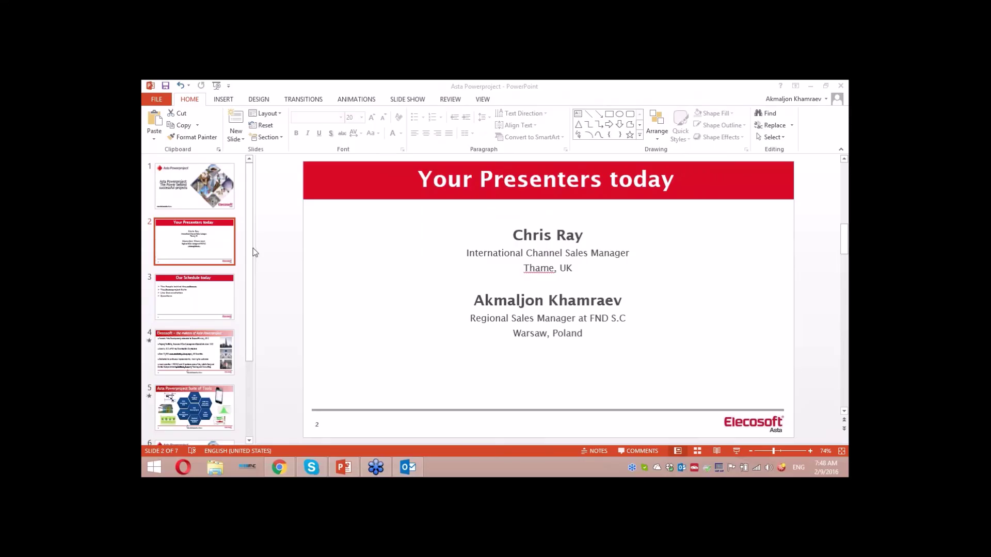
Show slide 7 with the contact details in the PowerPoint presentation.
{"action": "scroll", "coordinate": [207, 336], "scroll_direction": "down", "scroll_amount": 4}
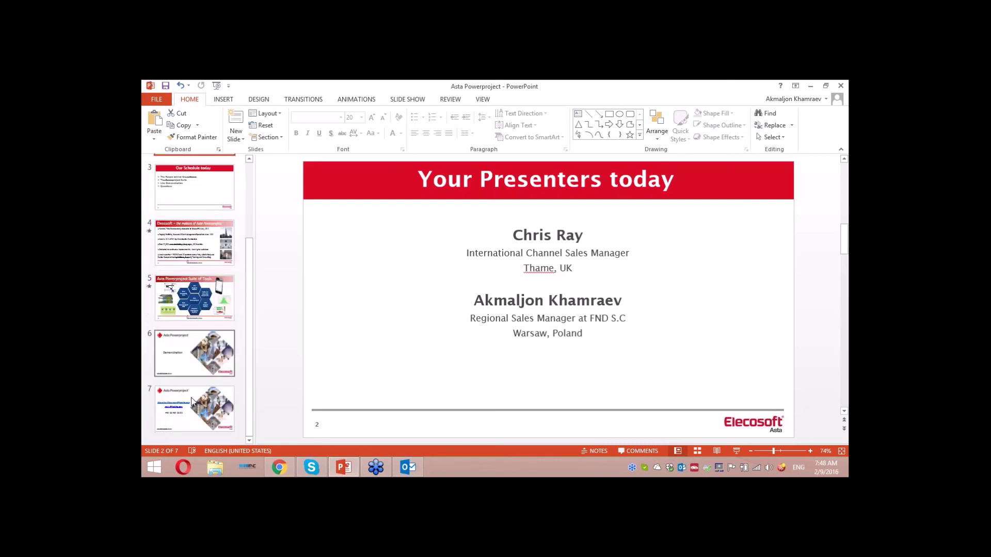
{"action": "left_click", "coordinate": [189, 404]}
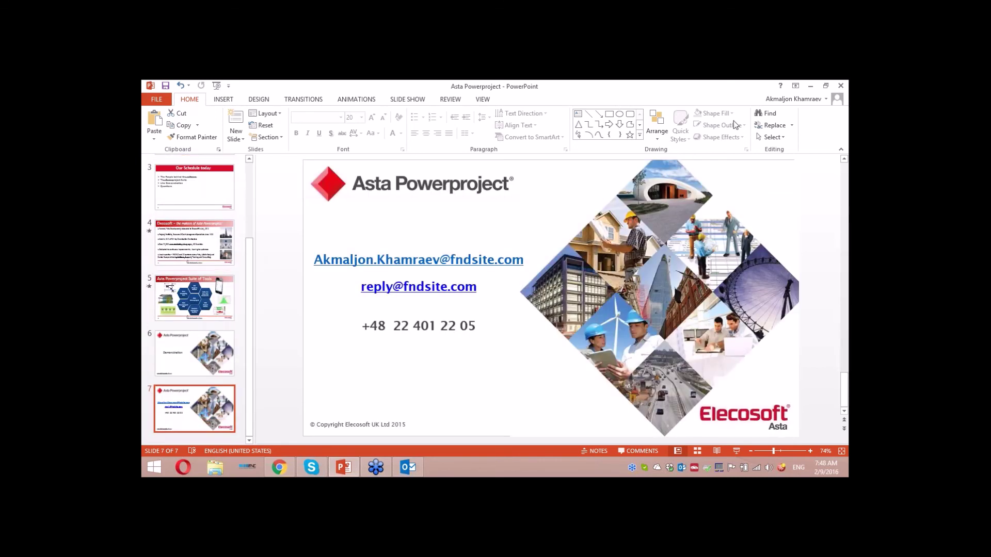